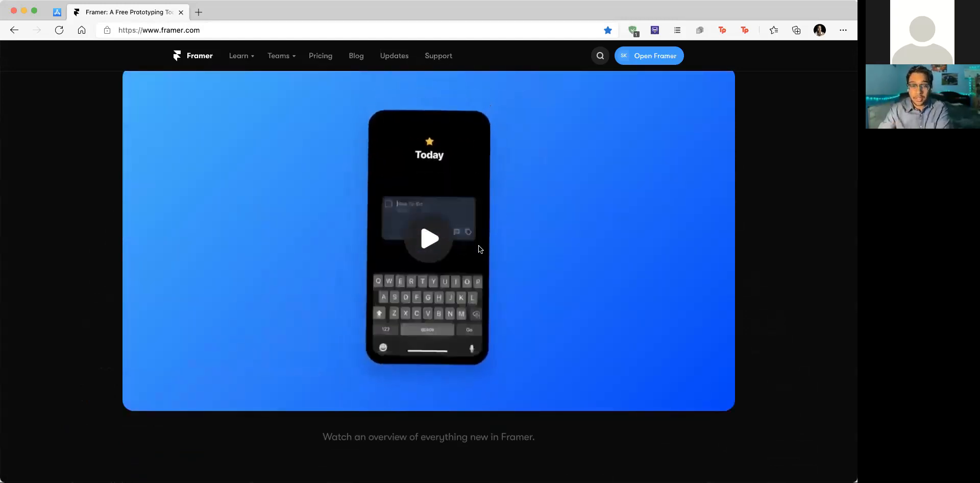
Step: Scroll through the open web page before turning to the reference listing
scroll(479, 249, "down", 3)
scroll(479, 245, "down", 10)
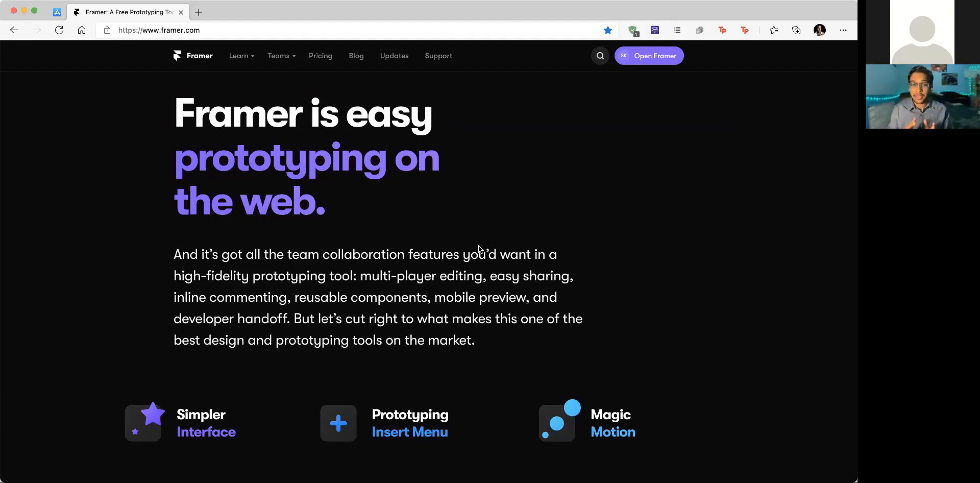
scroll(350, 255, "down", 8)
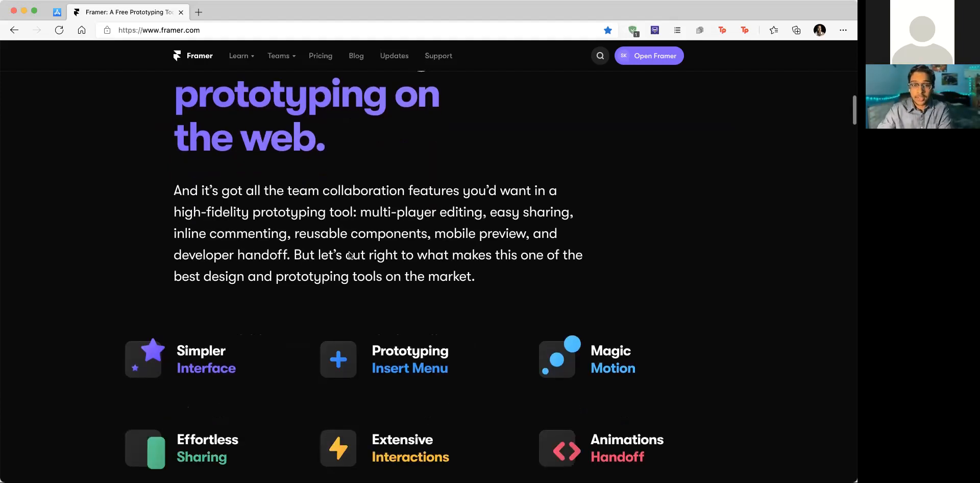
scroll(349, 255, "down", 6)
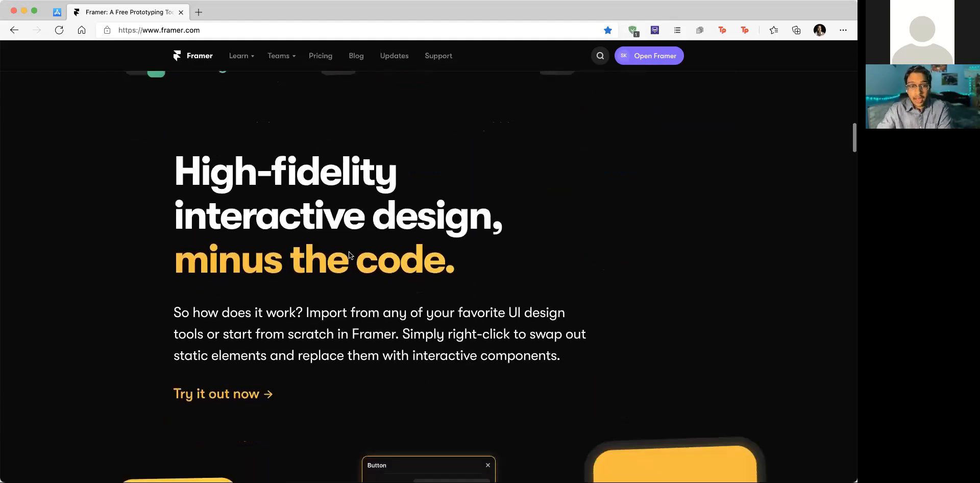
scroll(350, 254, "down", 2)
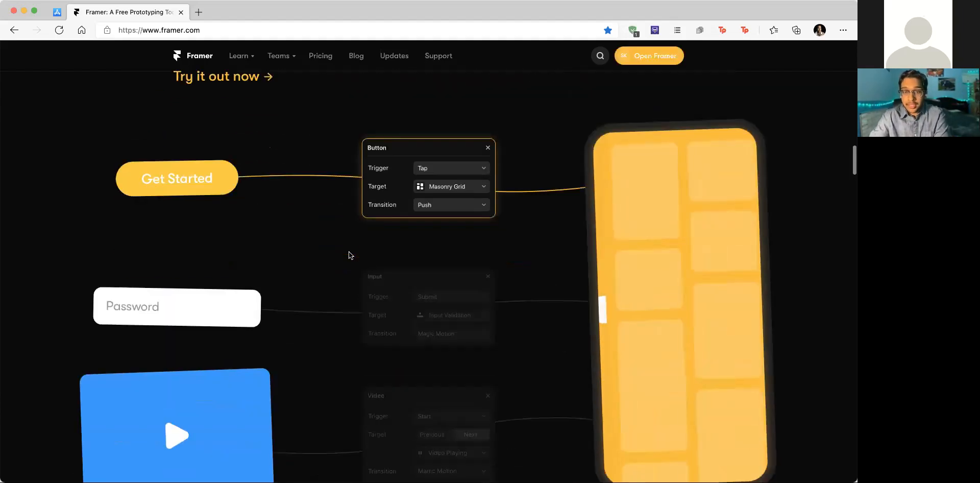
scroll(559, 251, "down", 3)
scroll(559, 252, "down", 5)
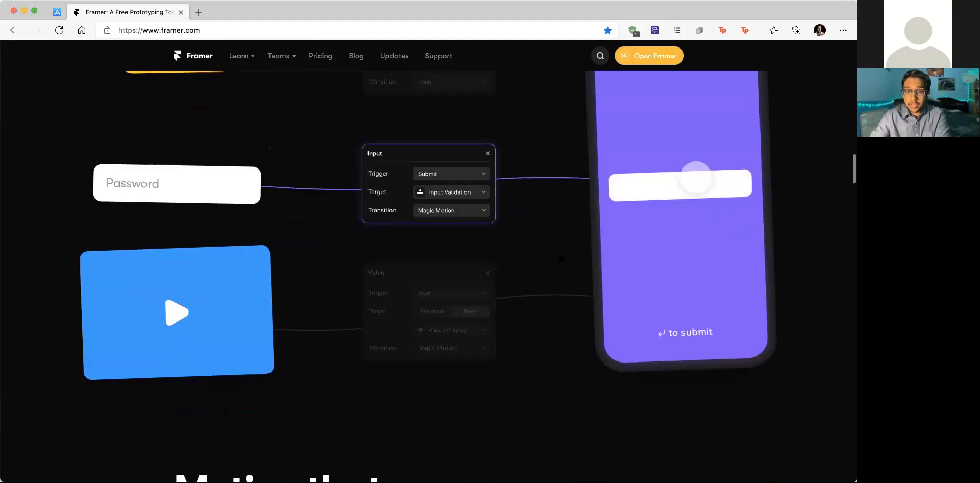
scroll(559, 251, "down", 3)
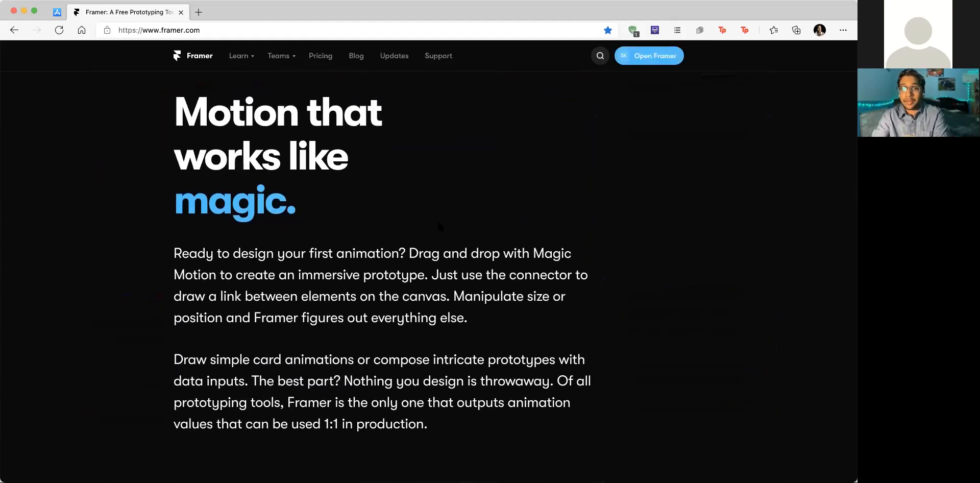
scroll(439, 226, "down", 1)
scroll(438, 226, "down", 1)
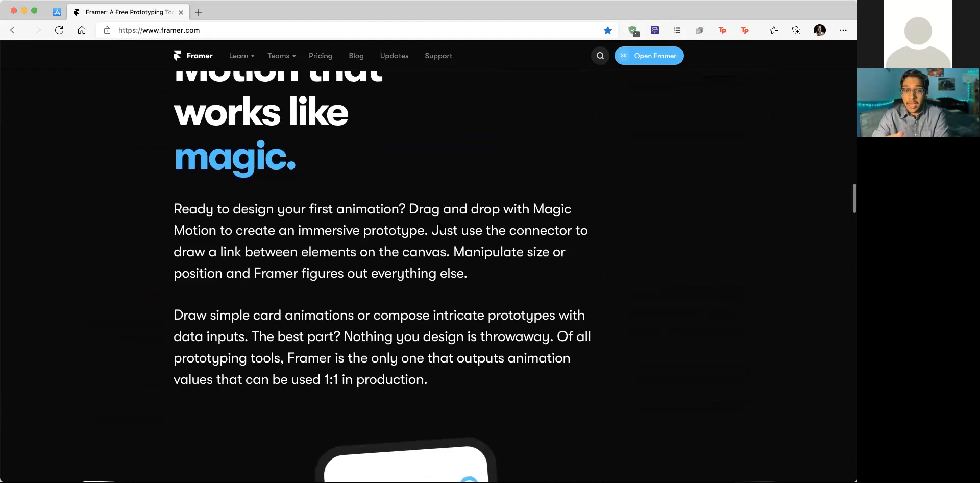
scroll(442, 225, "down", 2)
scroll(441, 224, "down", 5)
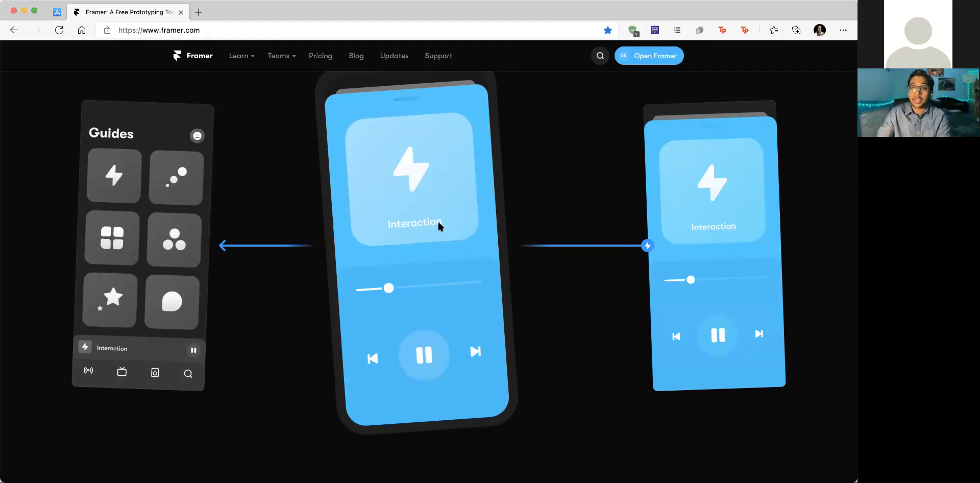
scroll(428, 236, "down", 15)
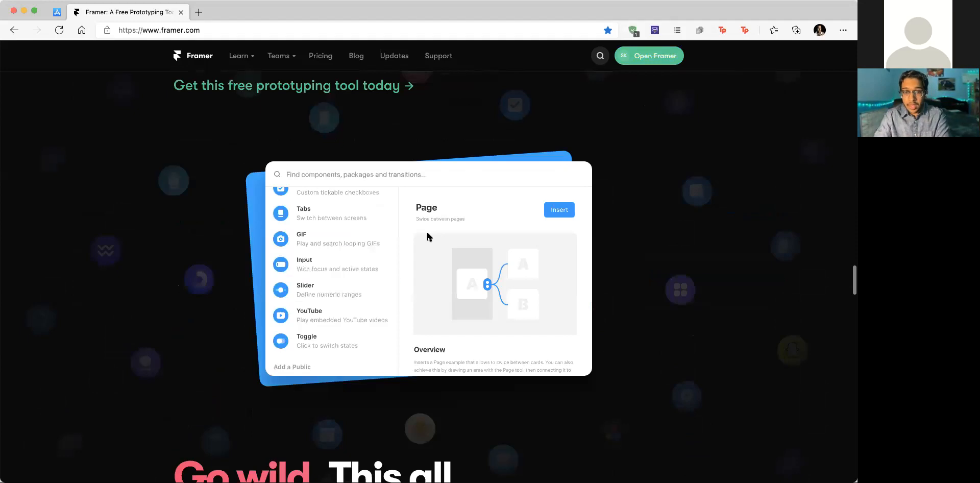
scroll(428, 236, "down", 8)
scroll(428, 236, "down", 3)
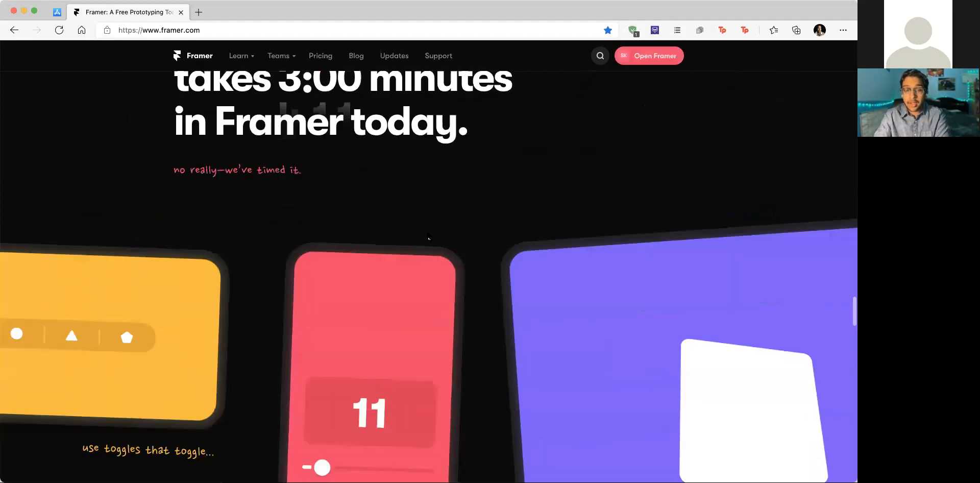
scroll(428, 236, "down", 4)
scroll(428, 236, "down", 3)
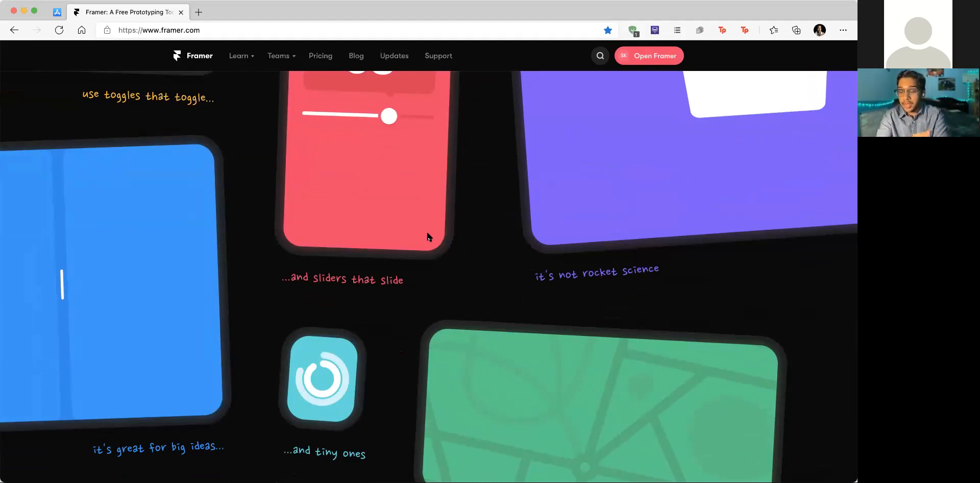
scroll(428, 236, "down", 5)
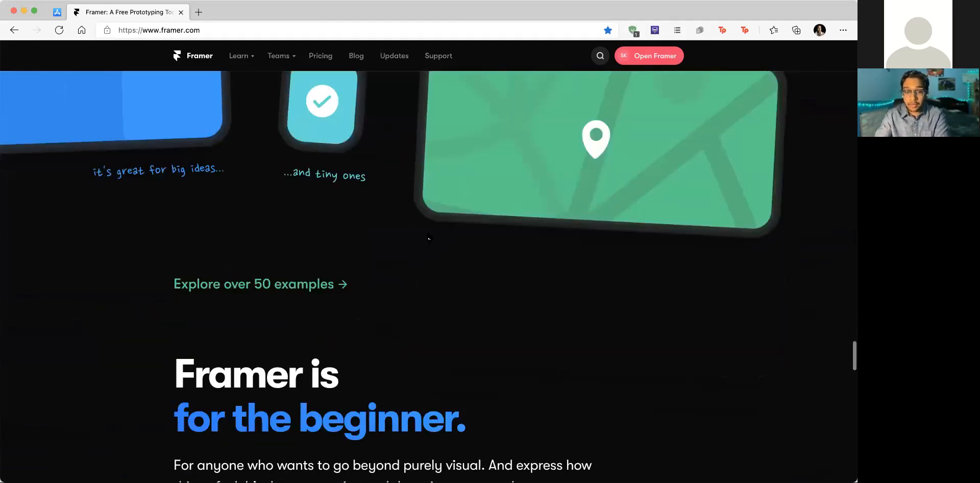
scroll(428, 237, "down", 8)
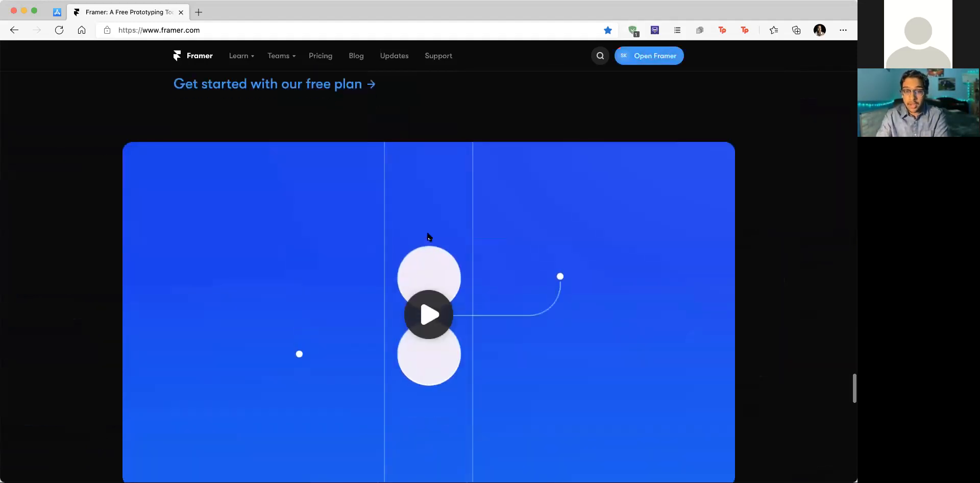
scroll(427, 237, "up", 15)
scroll(428, 236, "up", 15)
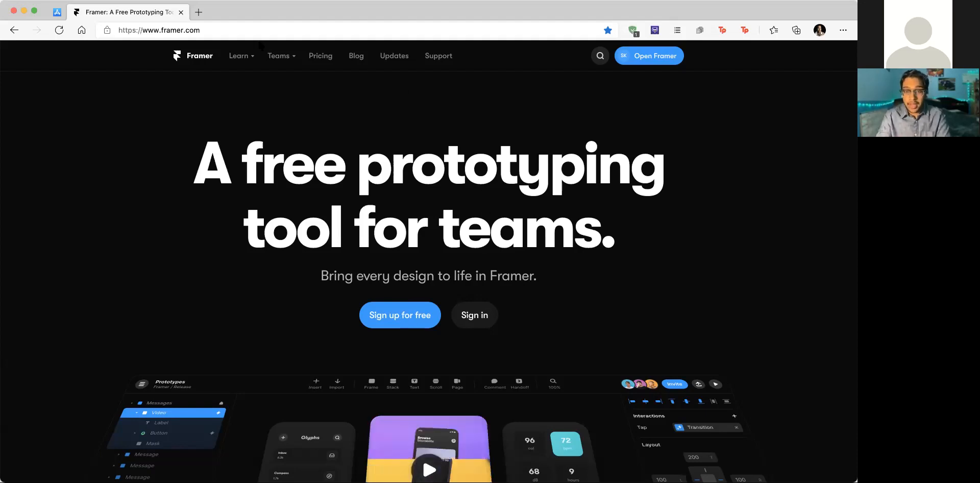
Step: Browse the Cash App screenshots on the App Store page, then return to the Framer website
left_click(59, 12)
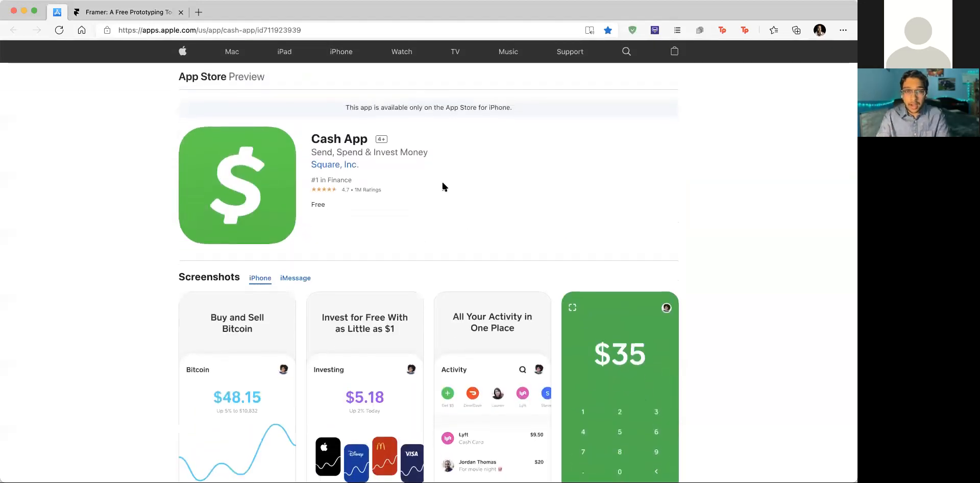
scroll(443, 186, "down", 2)
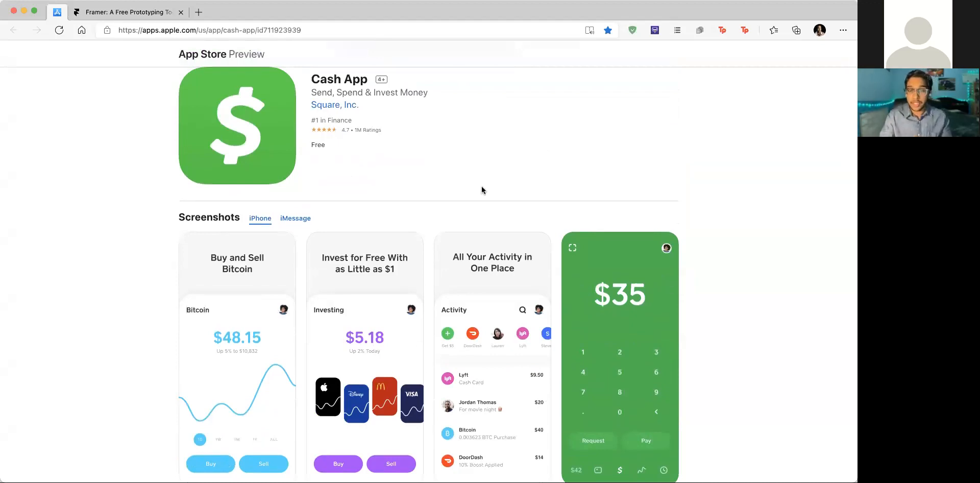
scroll(482, 191, "down", 2)
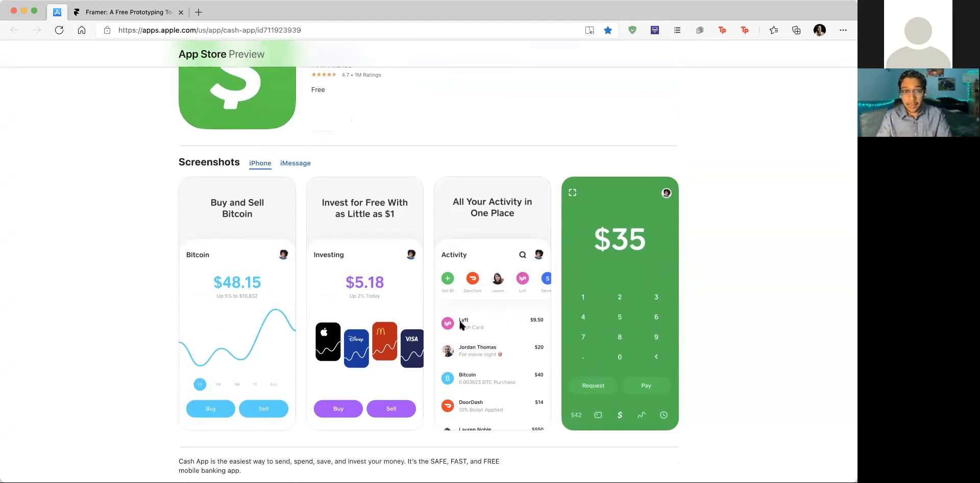
scroll(452, 325, "down", 1)
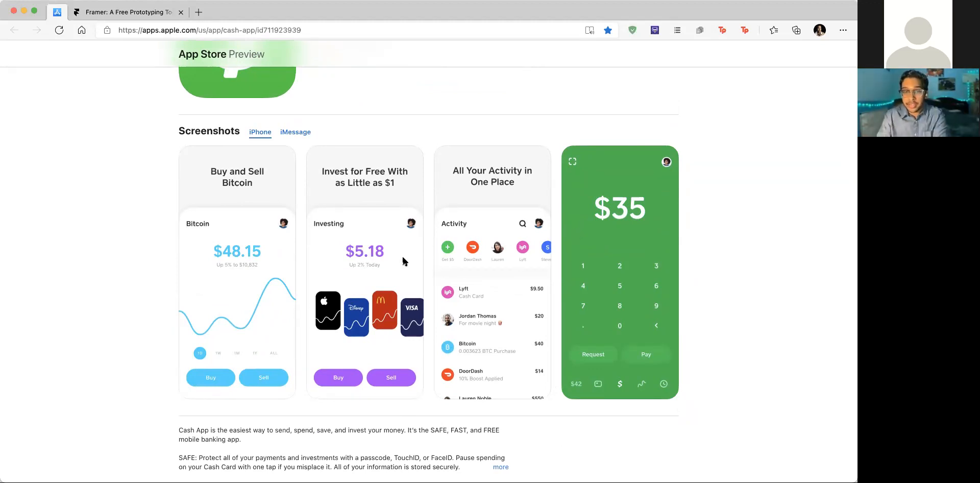
scroll(504, 268, "down", 2)
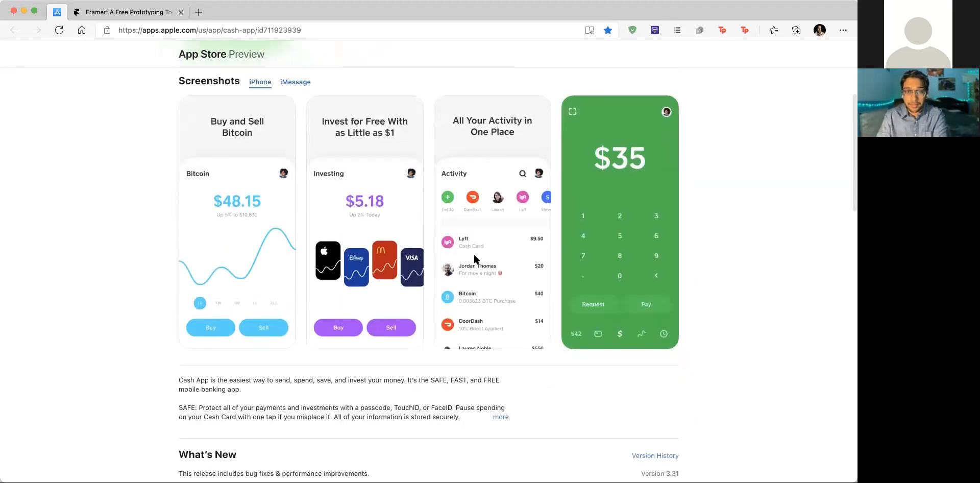
scroll(365, 226, "up", 2)
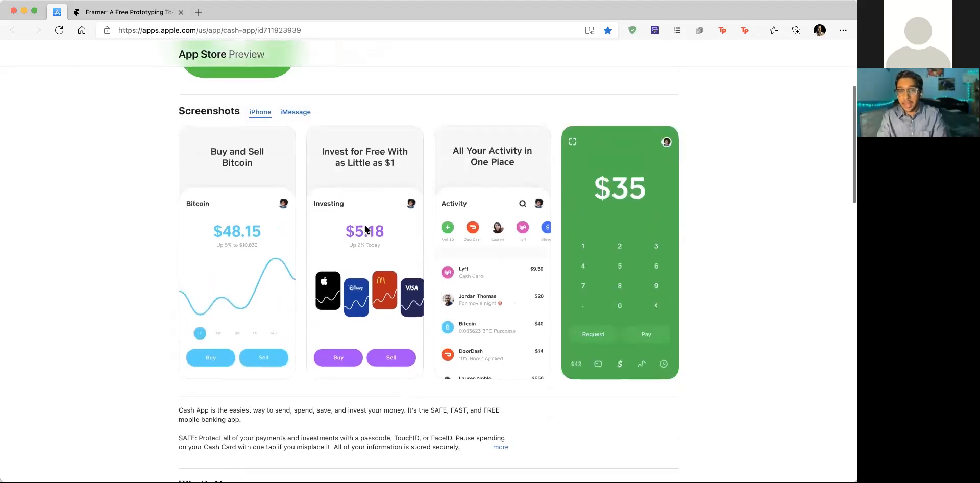
scroll(365, 226, "up", 2)
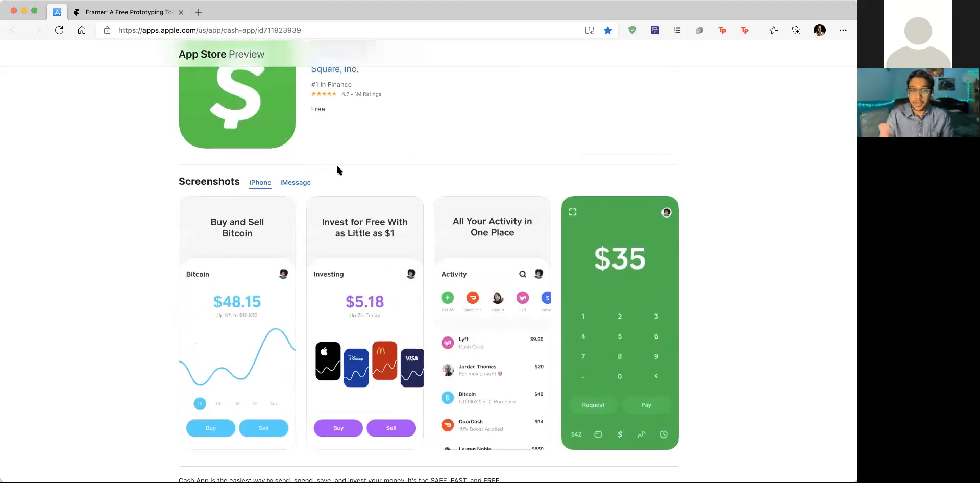
scroll(252, 176, "up", 2)
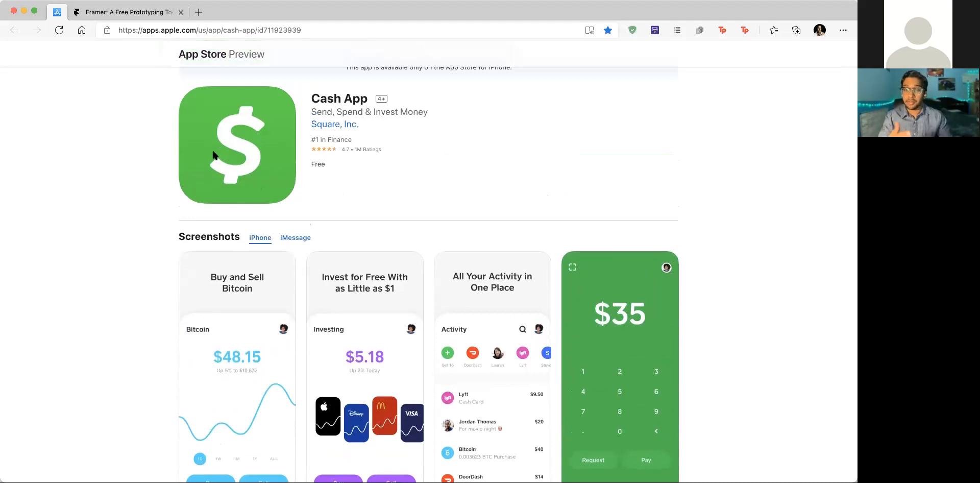
scroll(300, 177, "up", 2)
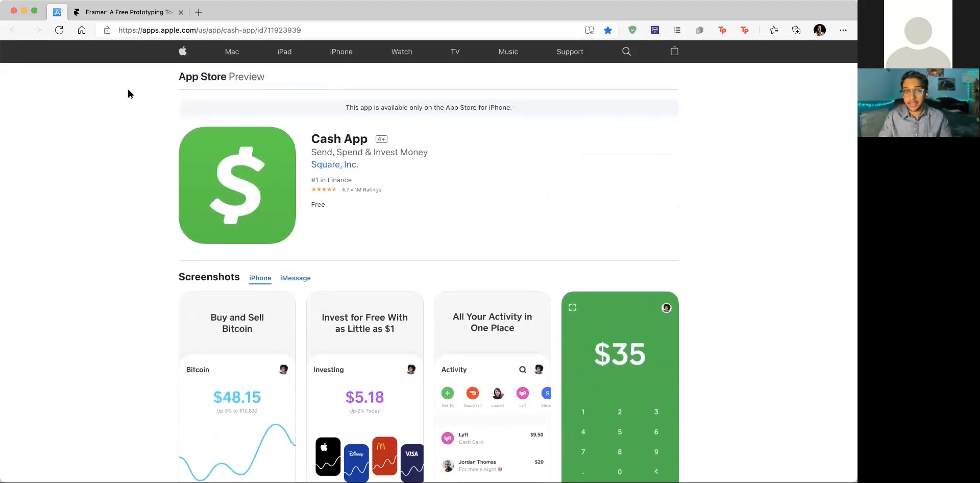
left_click(153, 13)
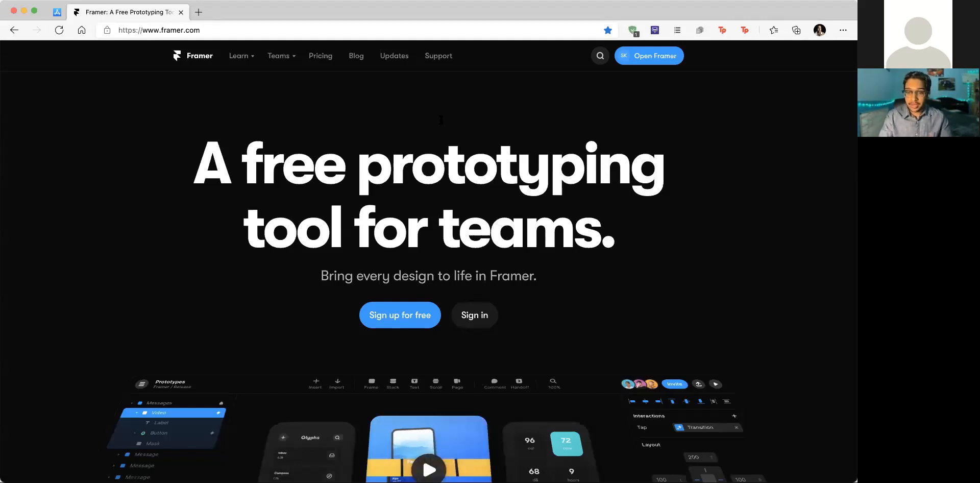
Step: Create a new Framer project in Drafts from the projects list
left_click(643, 61)
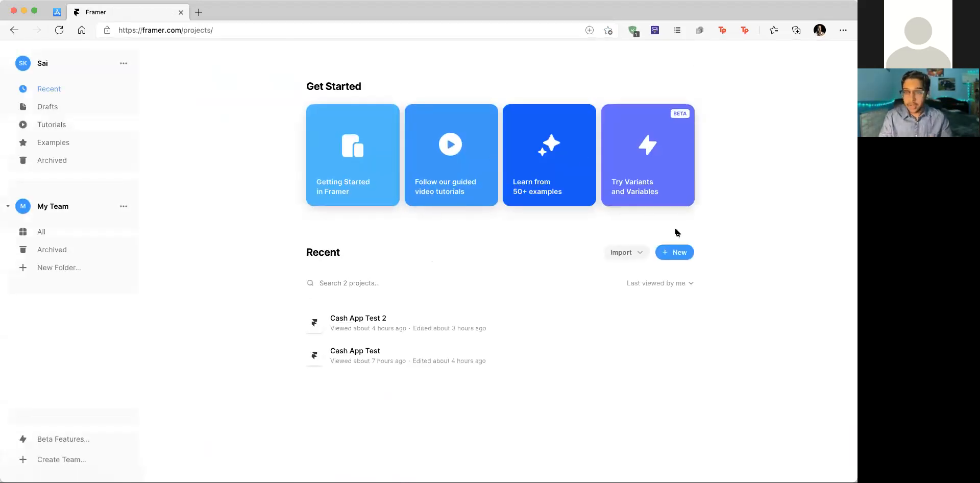
left_click(683, 253)
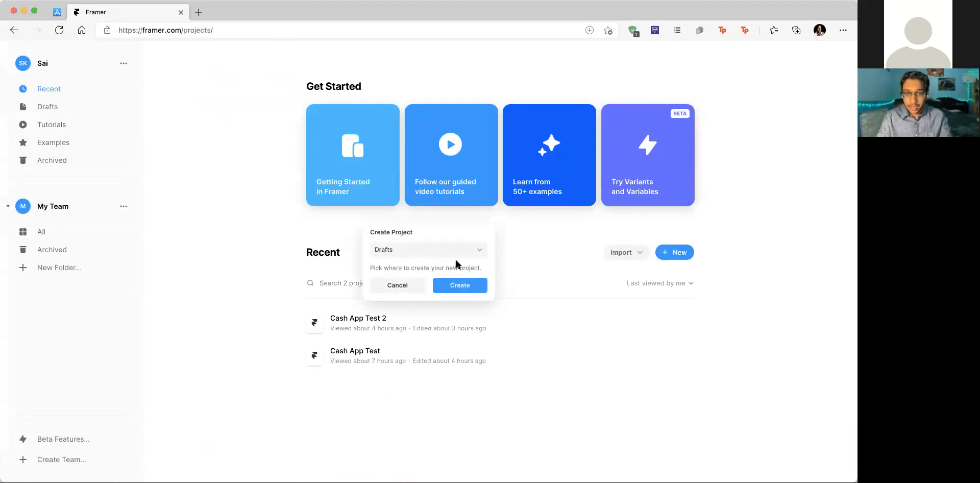
left_click(472, 284)
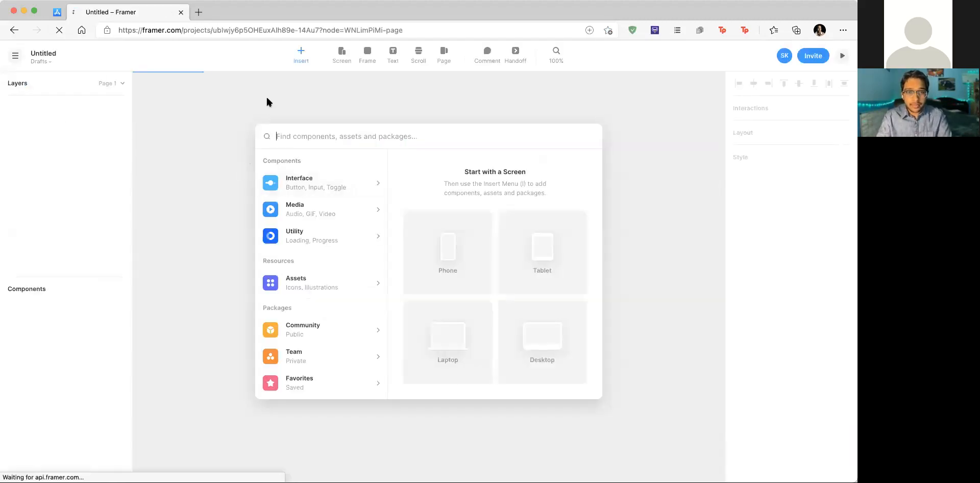
left_click(46, 53)
Step: Rename the project 'Cash App' and draw a 325 × 630 white frame on the canvas
double_click(46, 53)
type("Cash App")
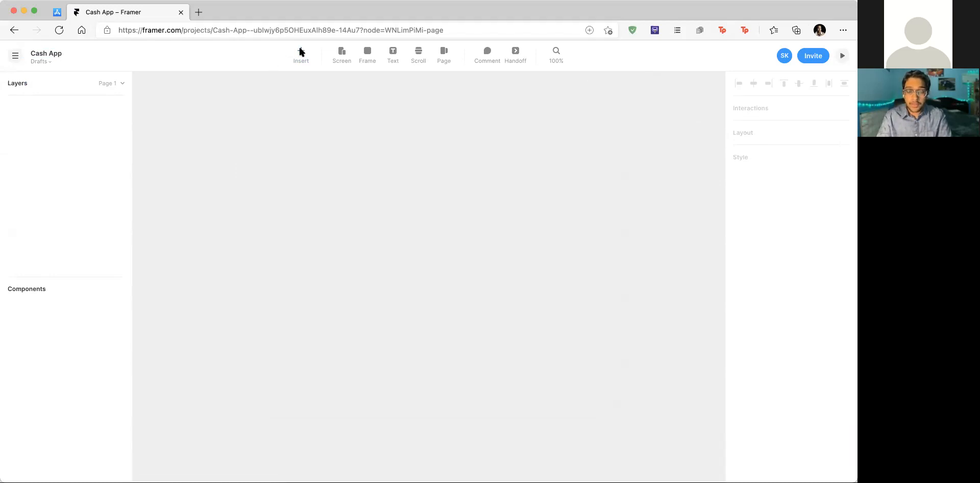
left_click(375, 55)
left_click_drag(346, 111, 512, 431)
scroll(622, 208, "down", 2)
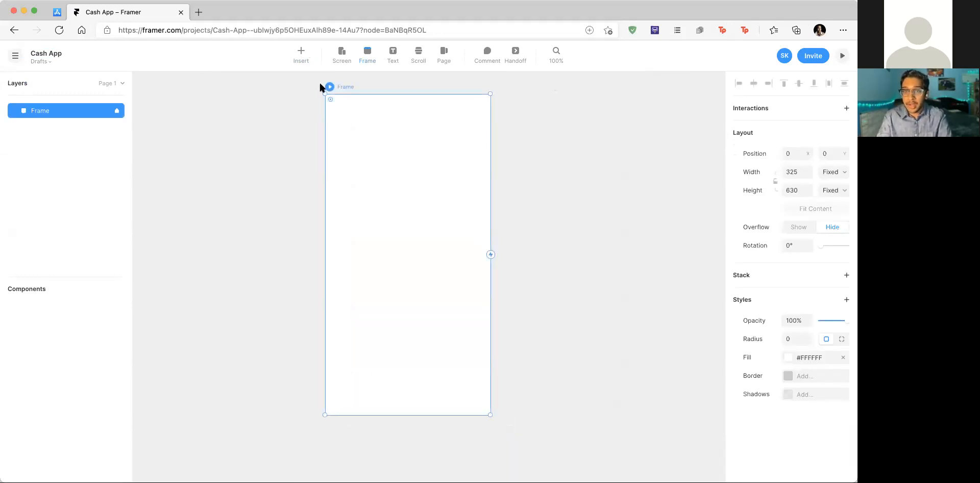
left_click(301, 53)
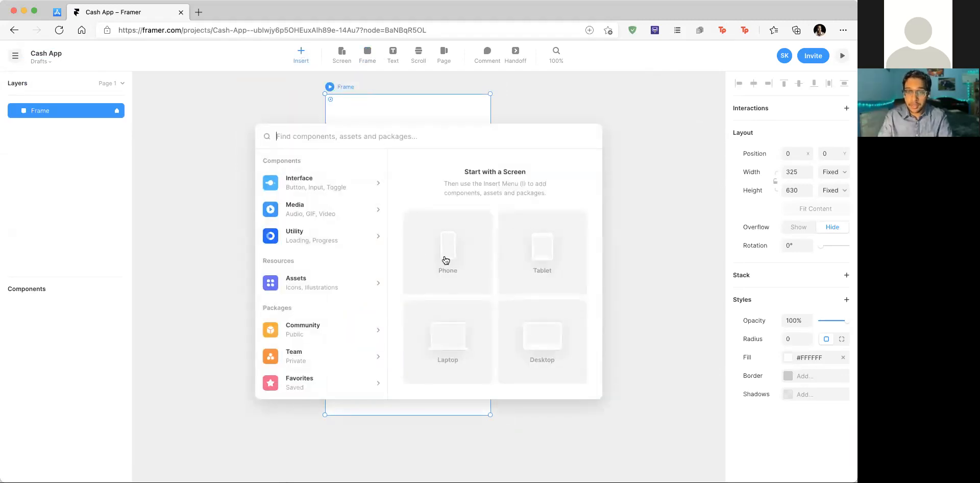
Step: Insert an iPhone 12 frame, delete the old blank frame, and keep iPhone 12 as its screen preset
left_click(457, 243)
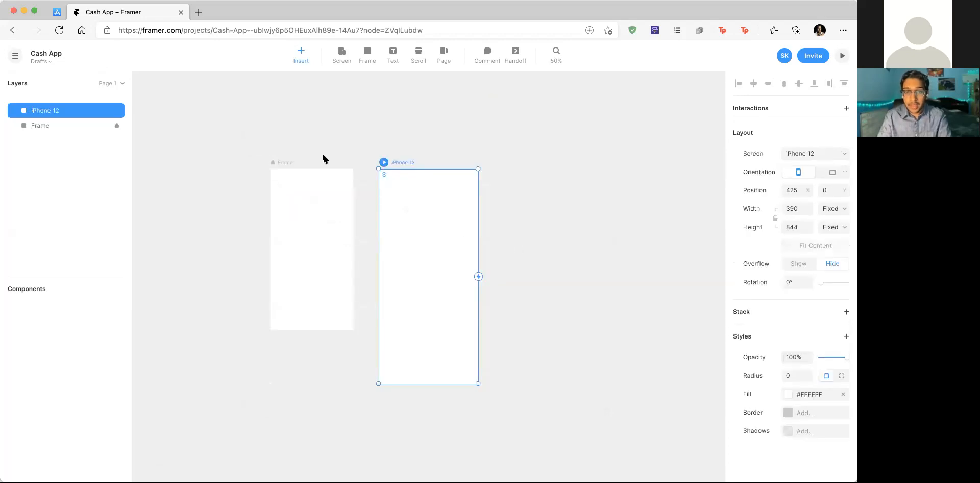
left_click(286, 163)
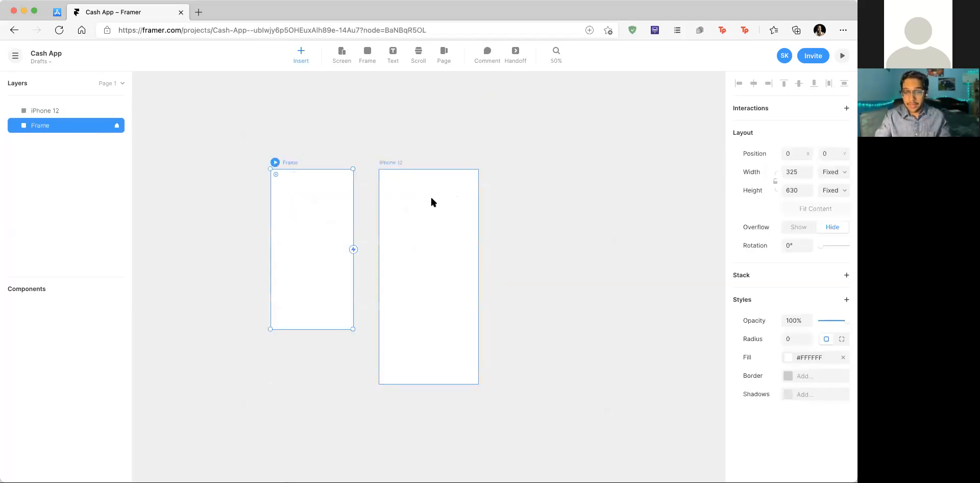
key("Delete")
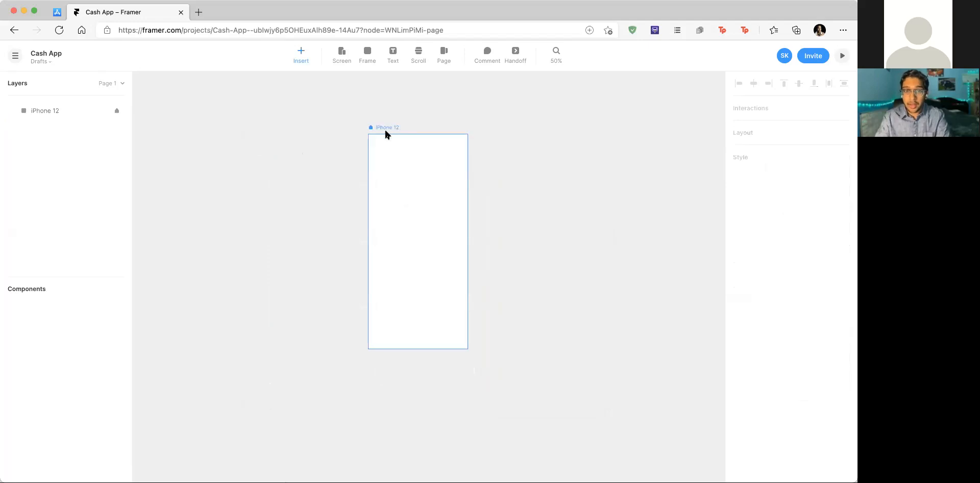
left_click(384, 128)
left_click(831, 154)
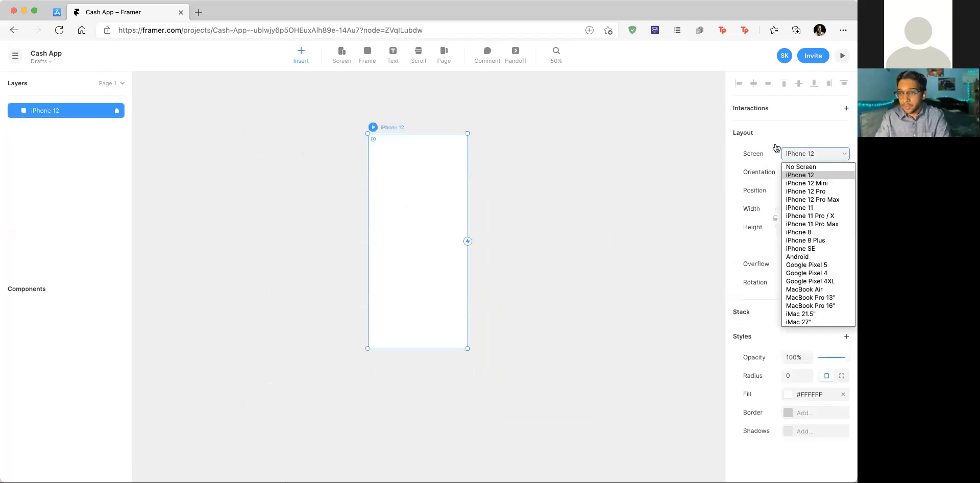
left_click(813, 175)
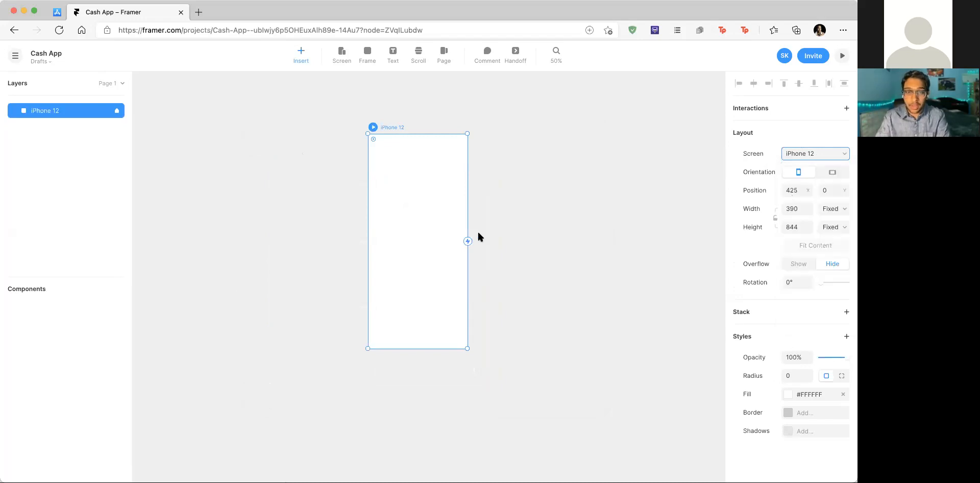
scroll(478, 234, "up", 5)
scroll(478, 234, "down", 3)
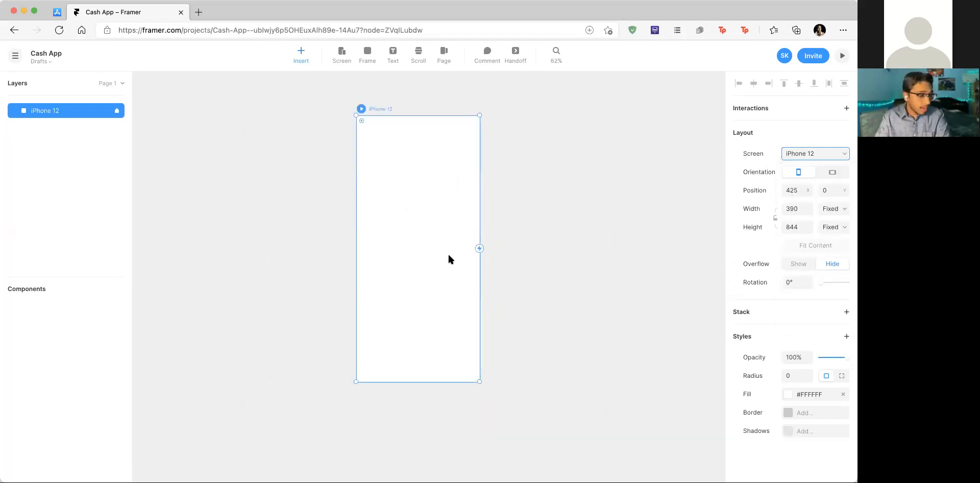
scroll(445, 253, "up", 1)
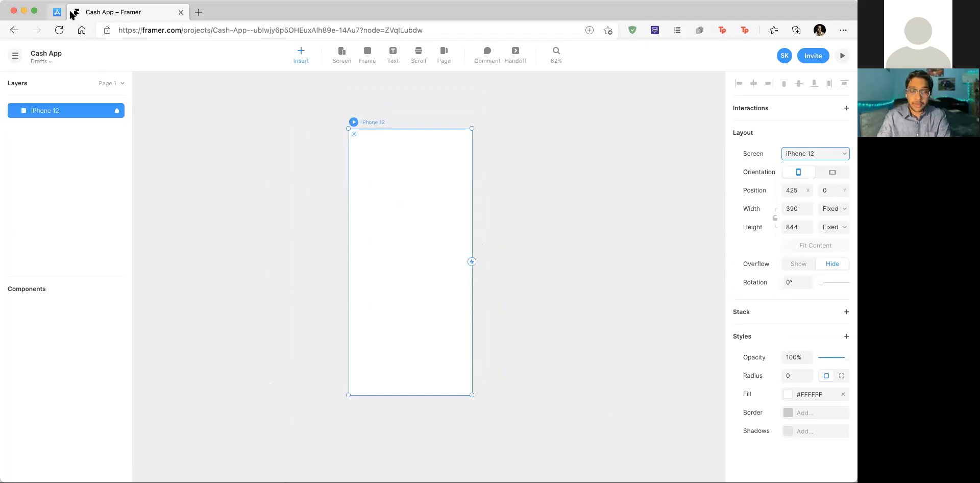
Step: Check the Cash App store page for reference and return to the Framer project
left_click(61, 13)
scroll(547, 258, "down", 4)
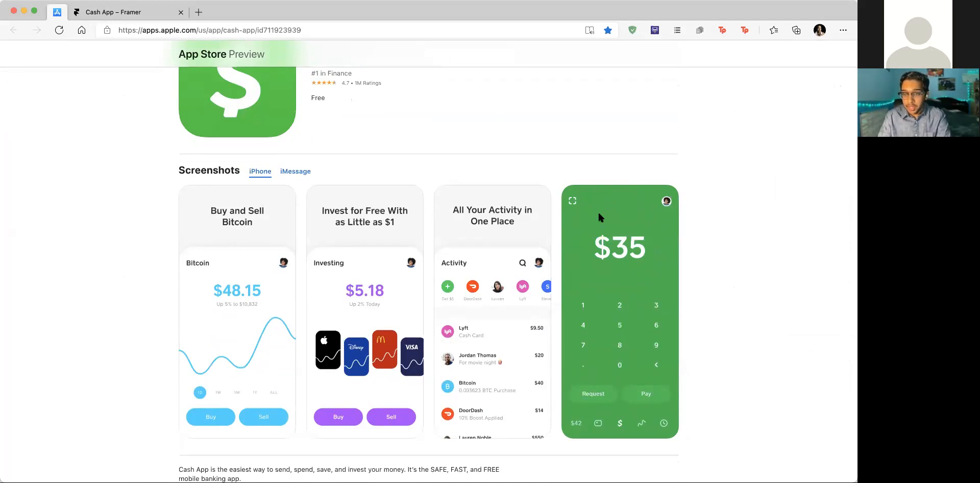
left_click(129, 18)
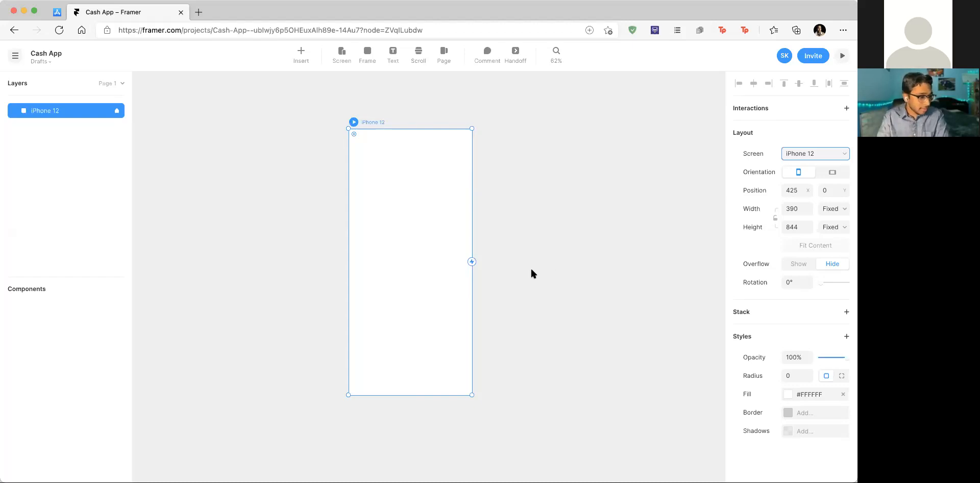
Step: Scroll the canvas holding the blank 390 × 844 iPhone 12 frame
scroll(536, 297, "down", 1)
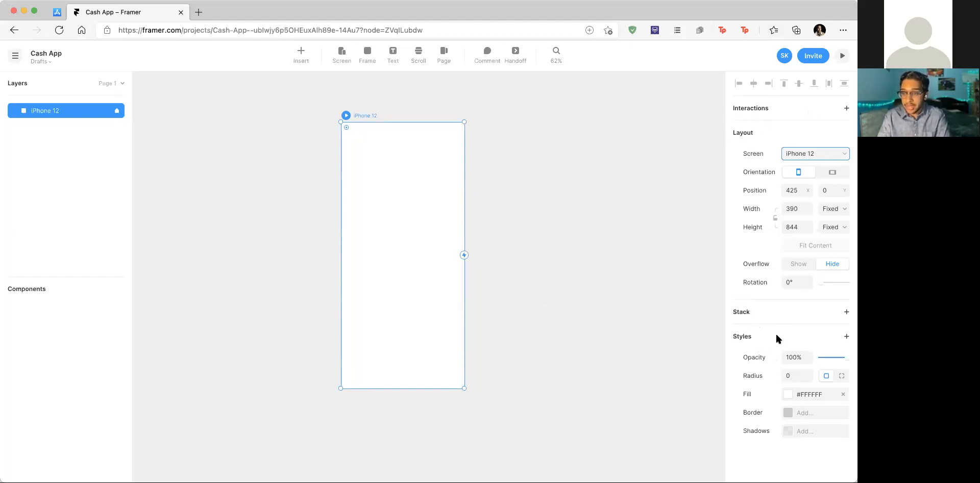
Step: Fill the iPhone 12 frame with the green hex colour #00B34D
left_click(817, 398)
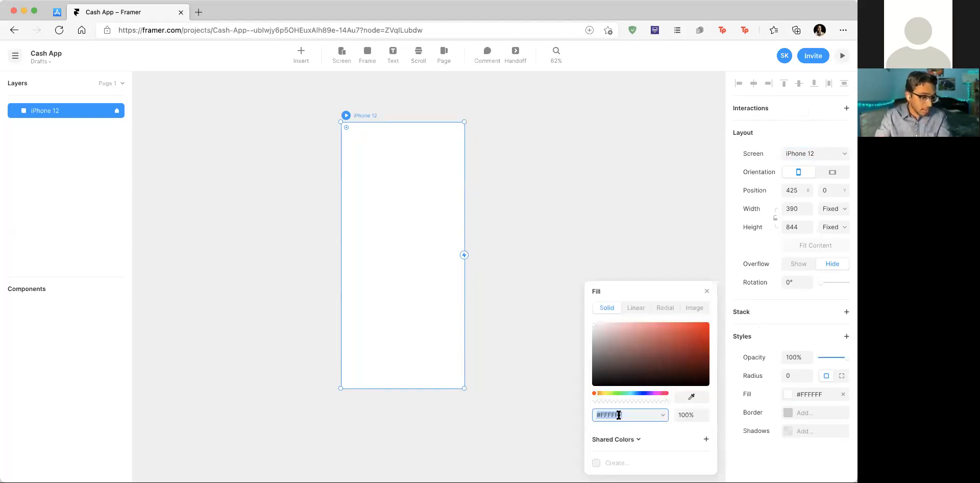
type("00B34D")
key("Return")
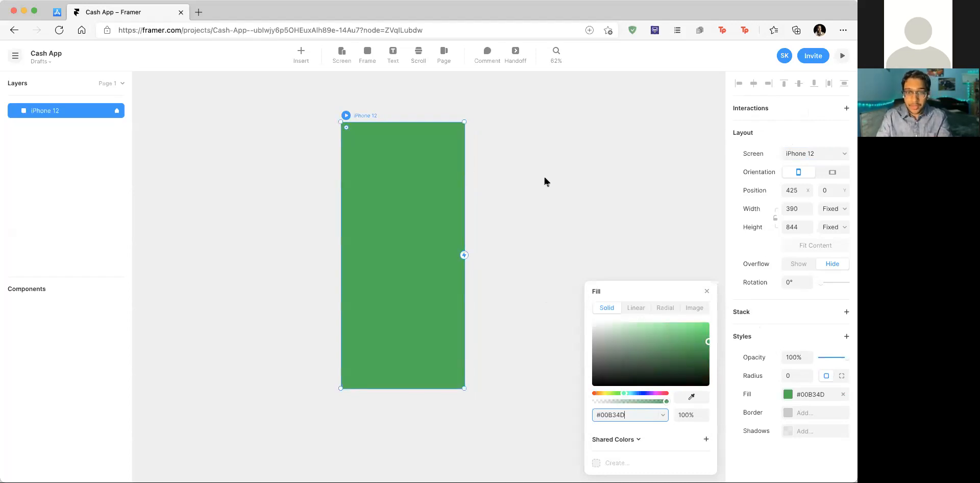
left_click(544, 175)
scroll(453, 178, "up", 3)
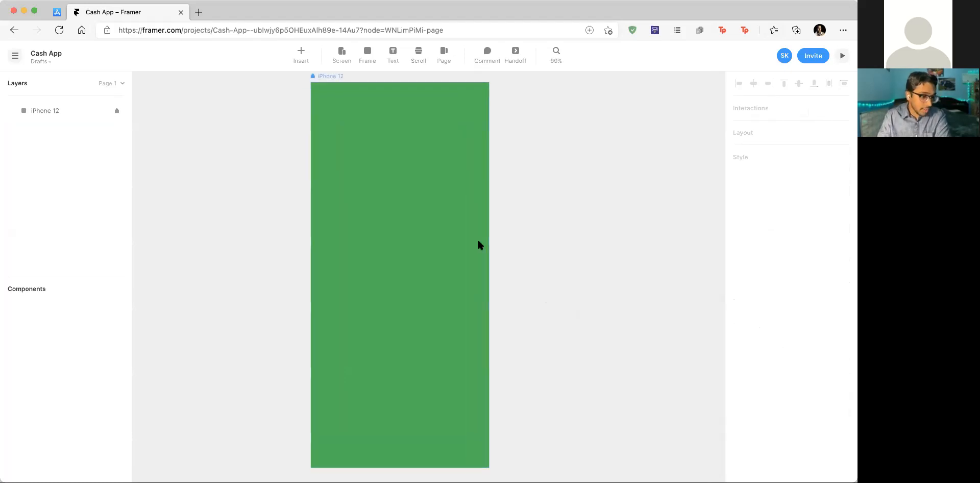
scroll(477, 238, "down", 2)
scroll(477, 238, "left", 1)
left_click(425, 240)
key("t")
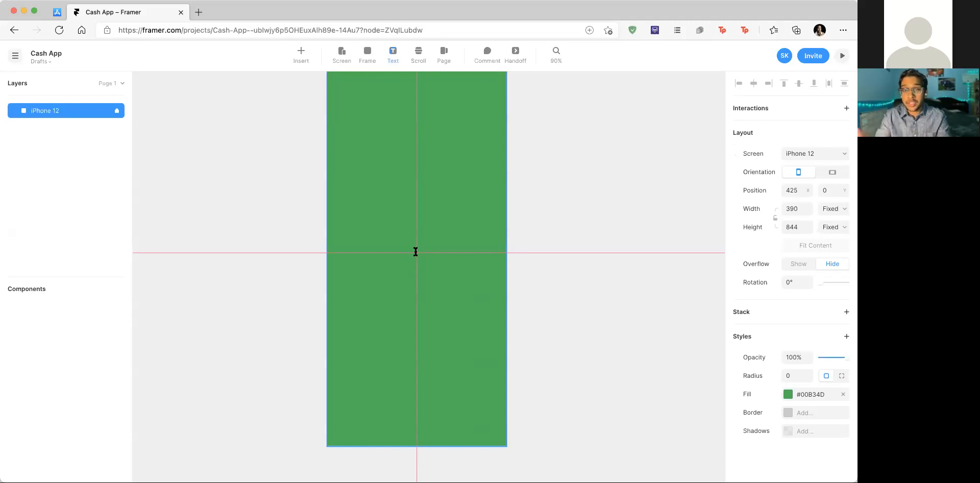
Step: Add a text layer reading '$0' at the centre of the green frame
left_click(415, 251)
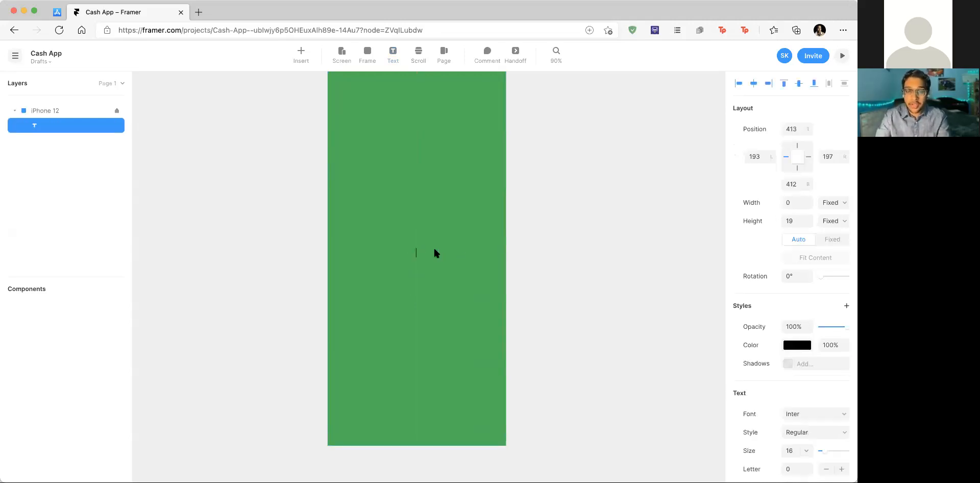
type("$0")
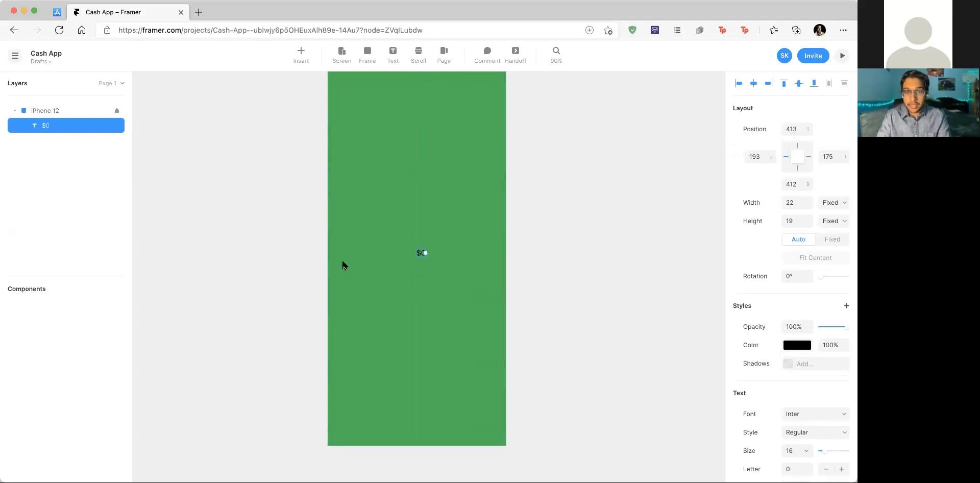
Step: Change the $0 text colour to white #FFF
scroll(456, 237, "up", 2)
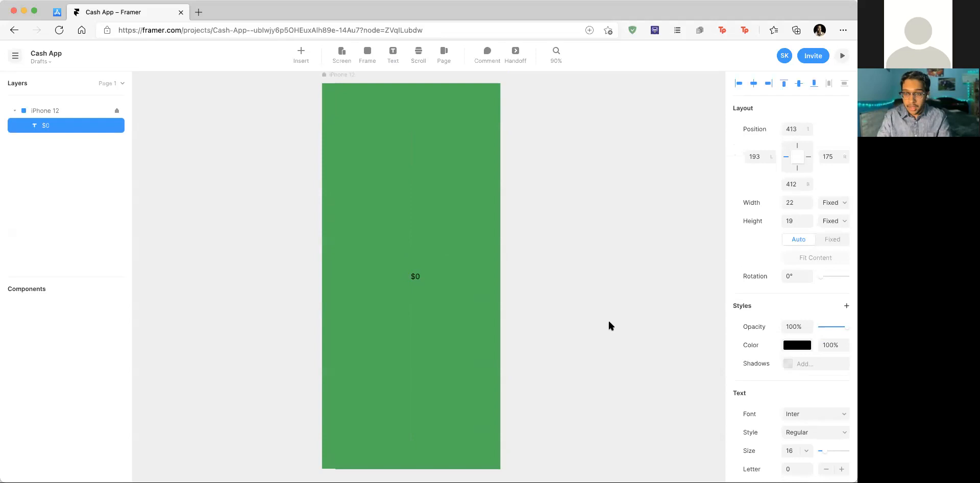
left_click(798, 345)
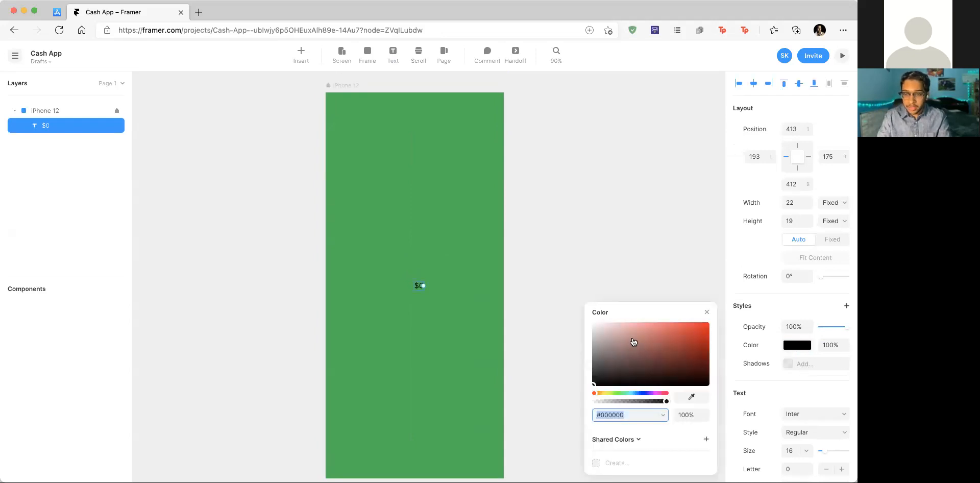
type("fff")
key("Return")
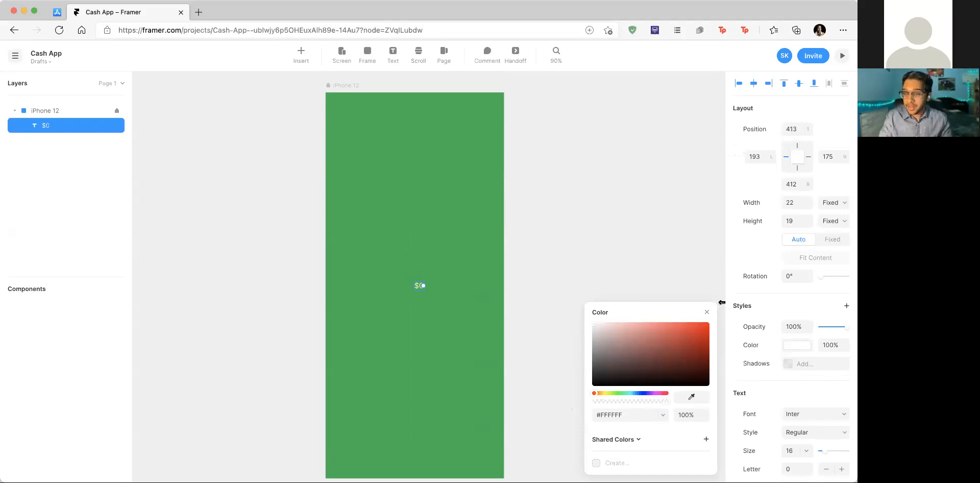
left_click(741, 307)
left_click(835, 396)
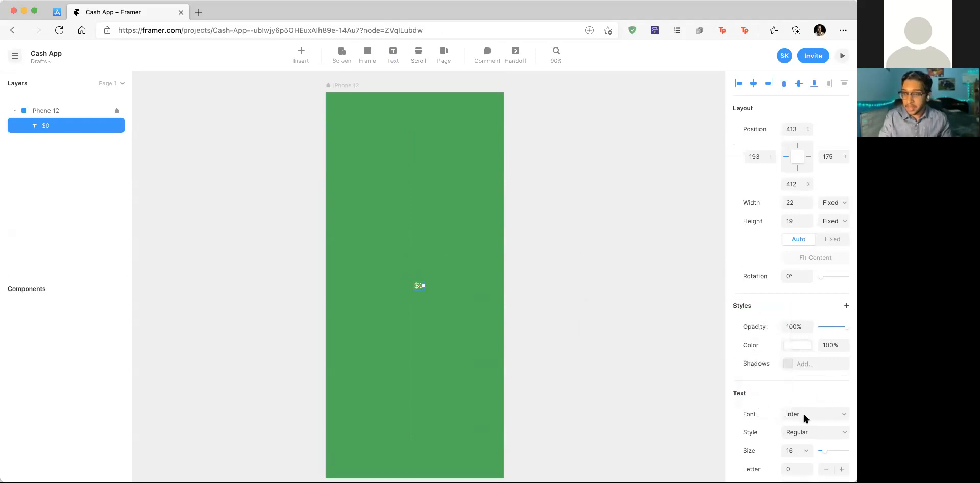
Step: Set the $0 text to the Google font Nunito, Bold, size 100
scroll(682, 413, "down", 2)
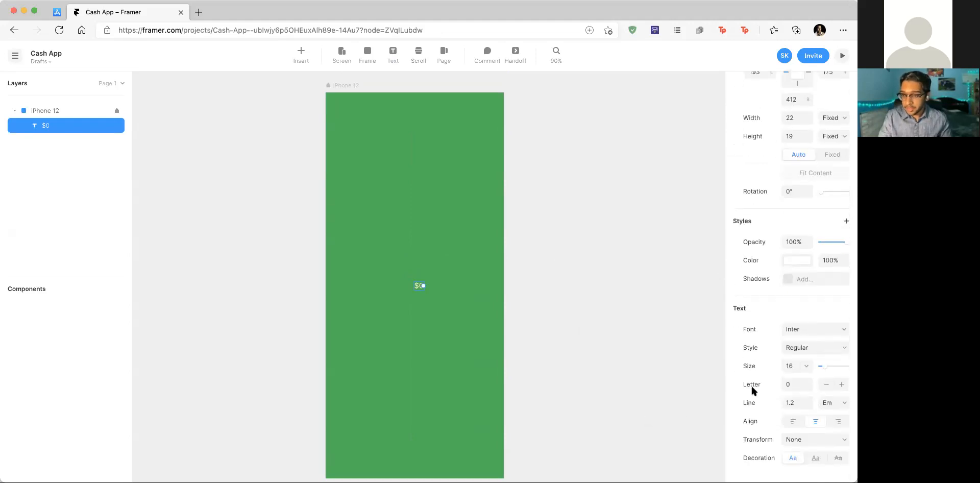
left_click(808, 326)
scroll(646, 344, "down", 2)
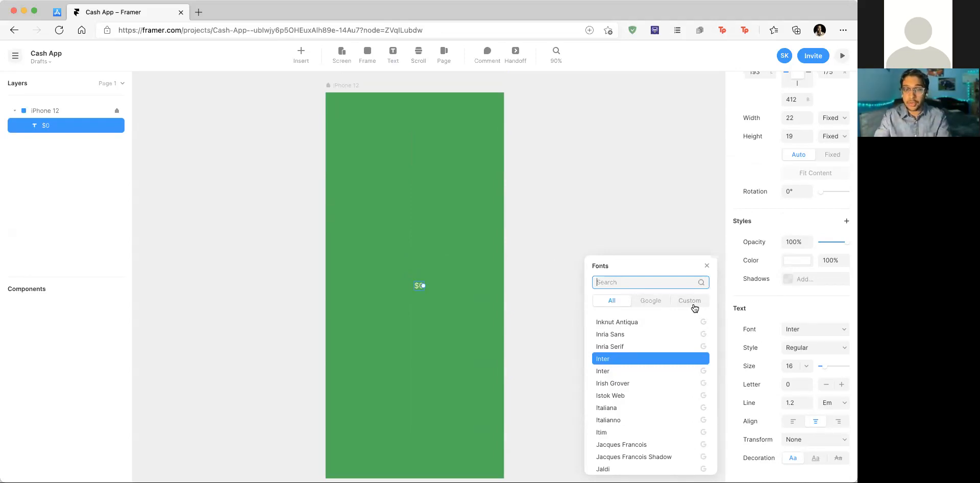
left_click(650, 301)
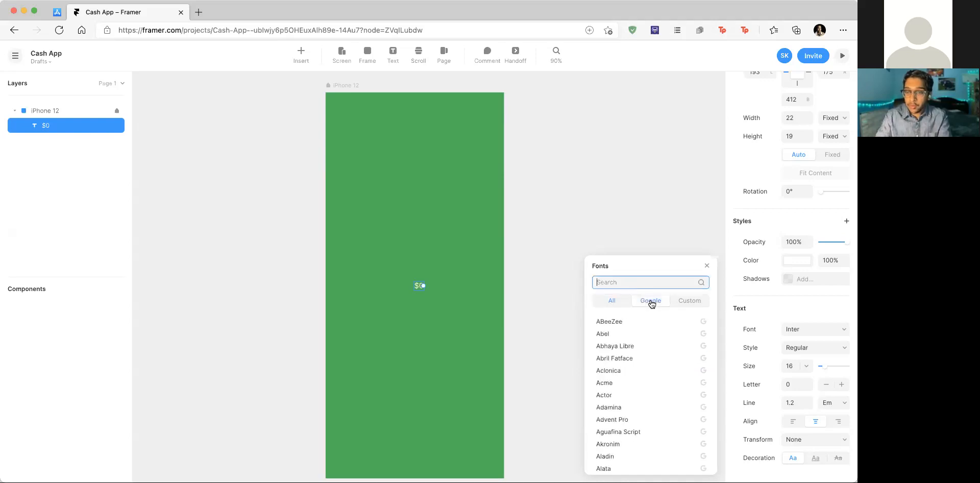
type("Nu")
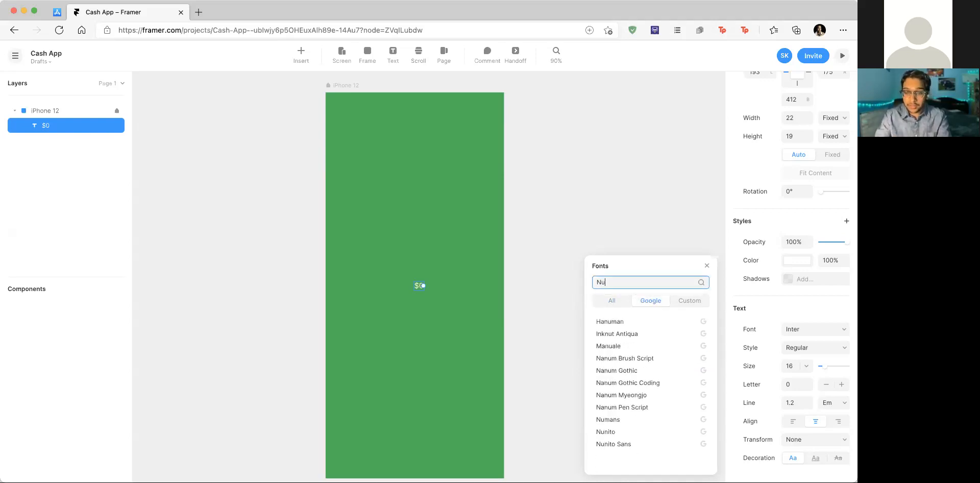
type("nito")
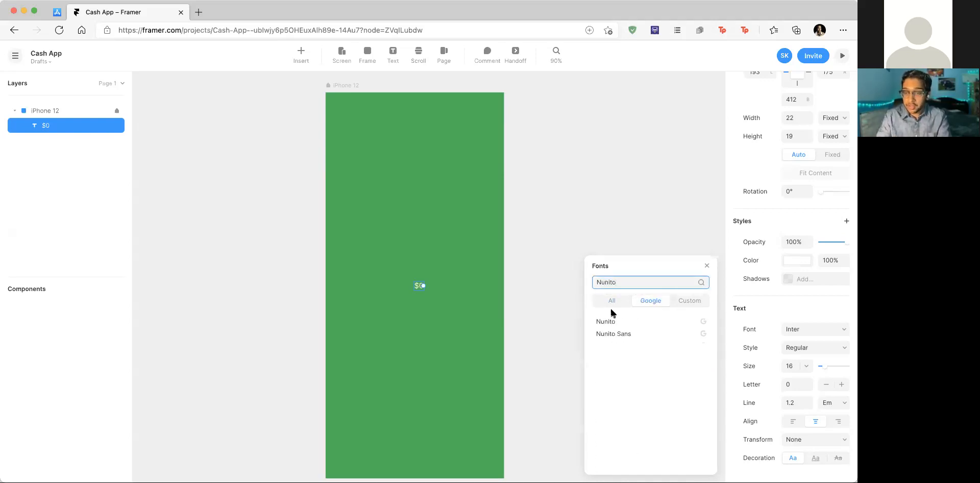
left_click(638, 321)
left_click(820, 347)
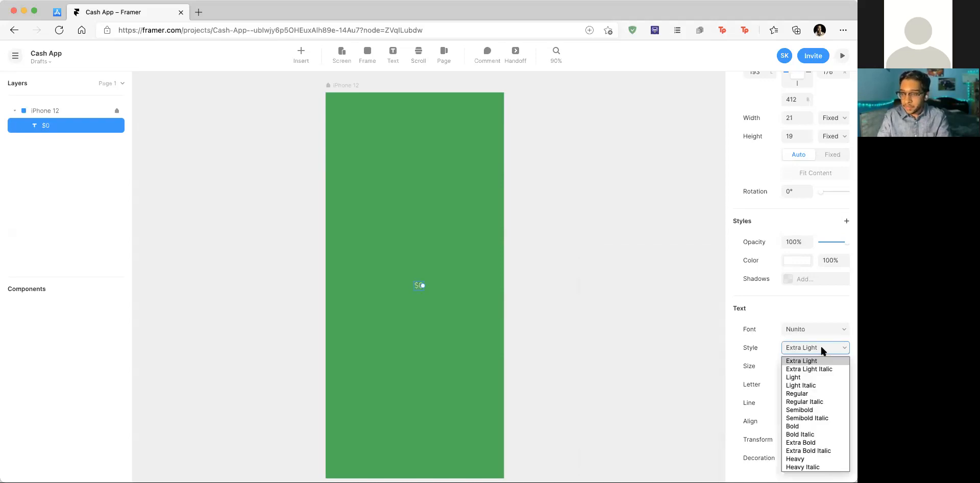
left_click(817, 425)
left_click(806, 366)
type("100")
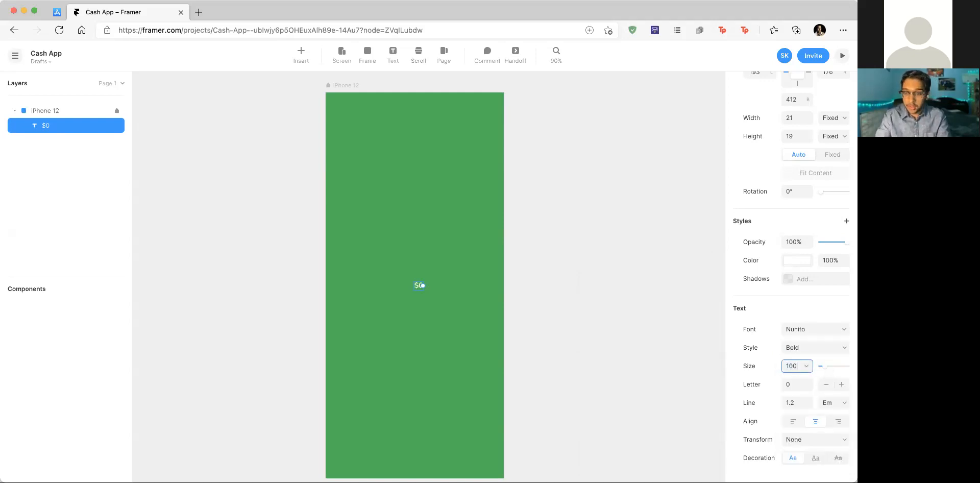
key("Return")
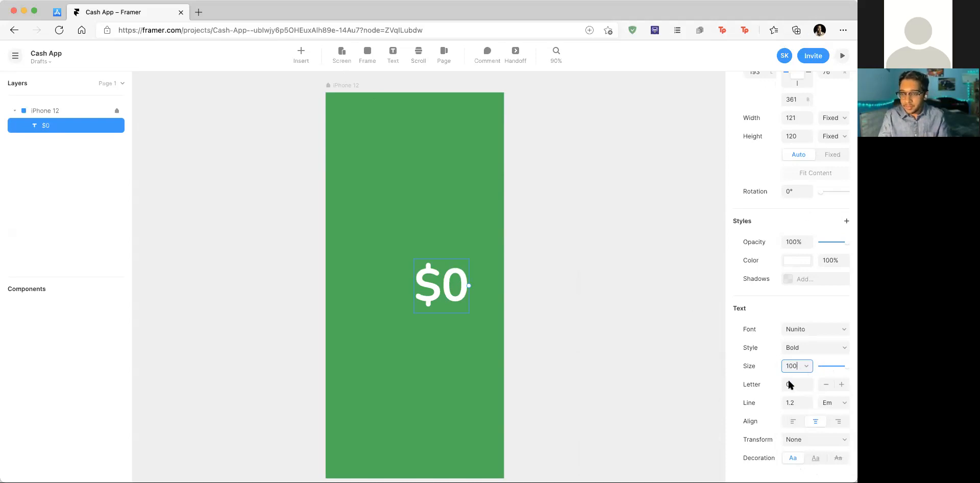
Step: Apply the size 100 and set the $0 text's top position to 155
scroll(494, 279, "down", 2)
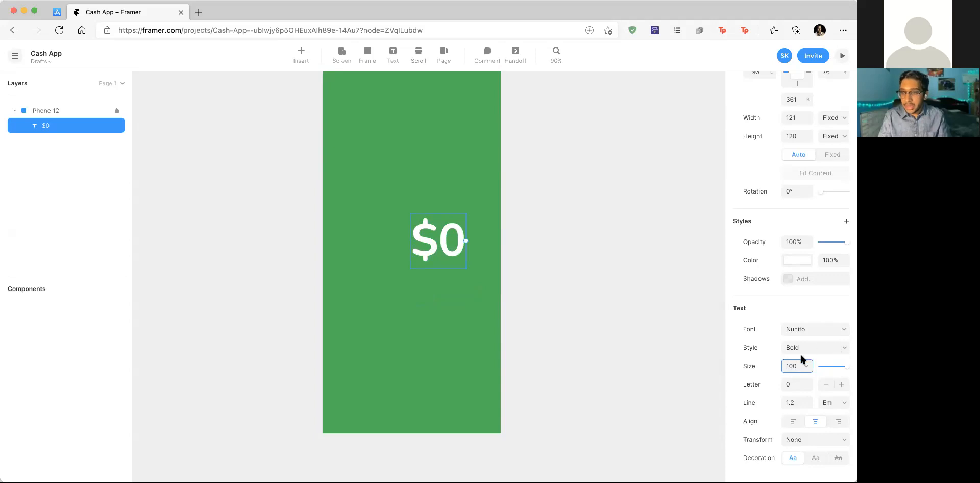
left_click(752, 344)
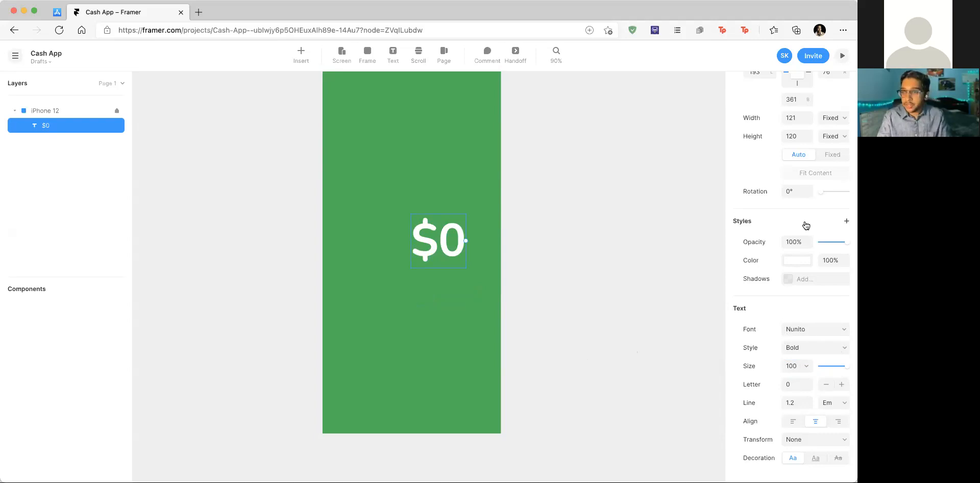
scroll(804, 225, "up", 3)
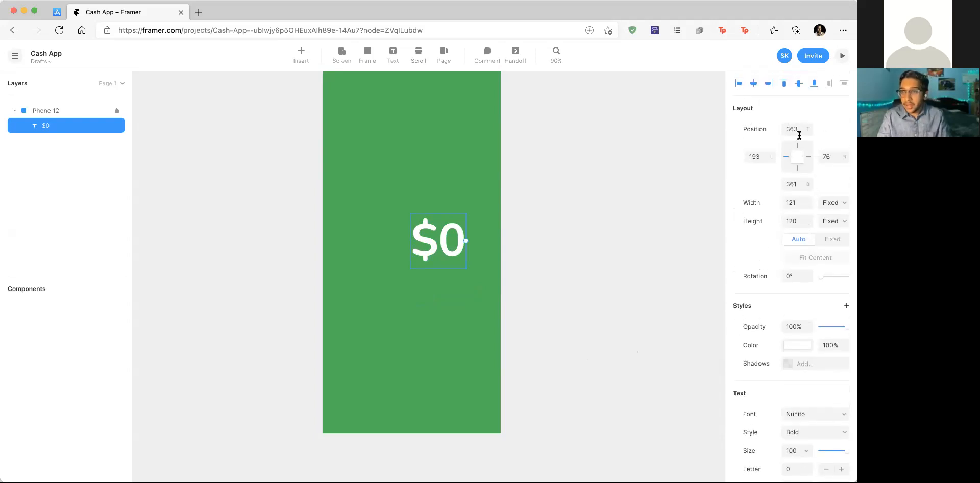
left_click(793, 129)
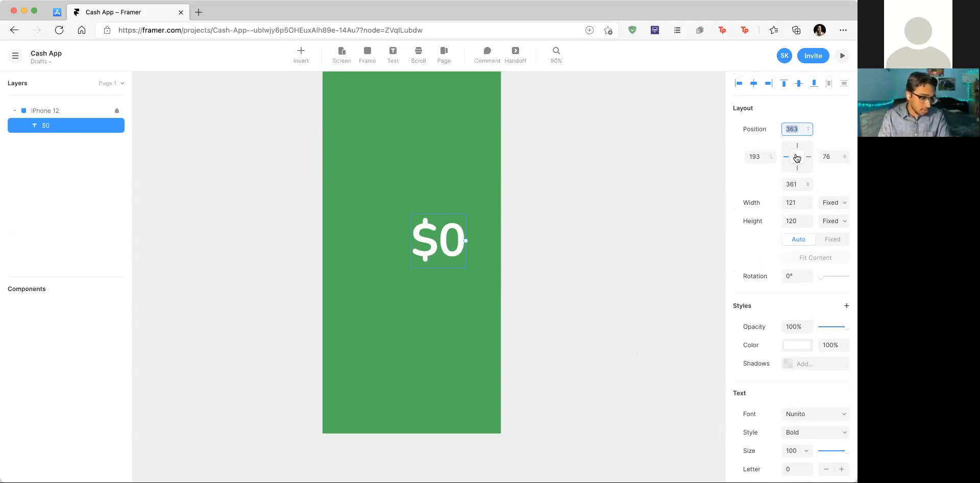
type("155")
key("Return")
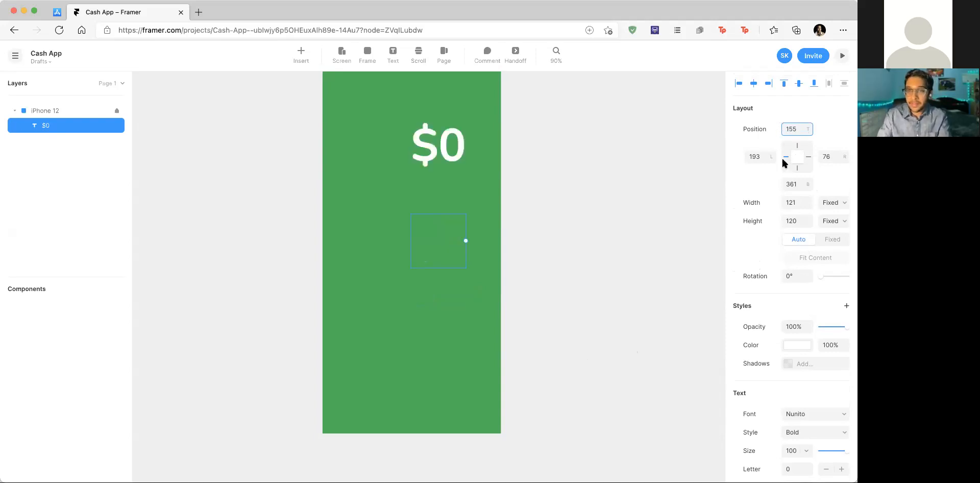
Step: Snap $0 to the frame's horizontal centre and reapply top position 155
scroll(559, 225, "up", 2)
left_click_drag(473, 193, 447, 193)
left_click(789, 129)
type("155")
key("Return")
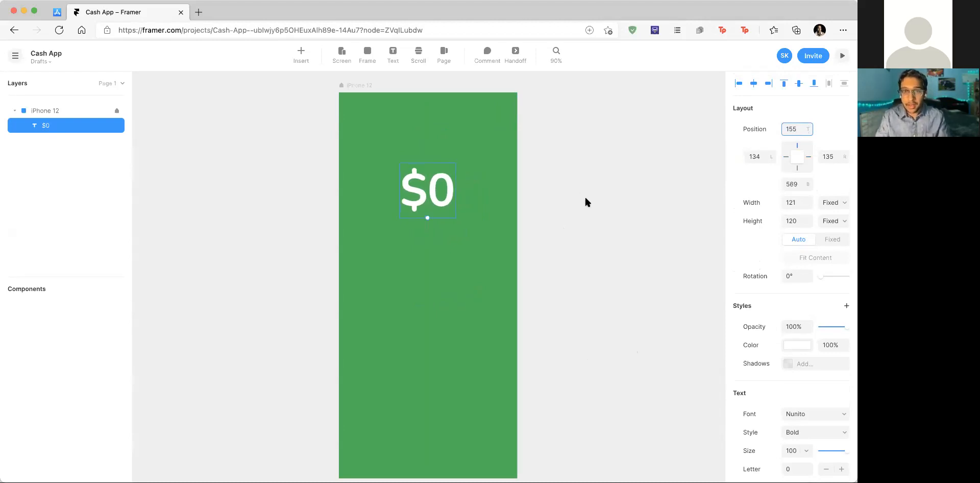
scroll(460, 353, "down", 2)
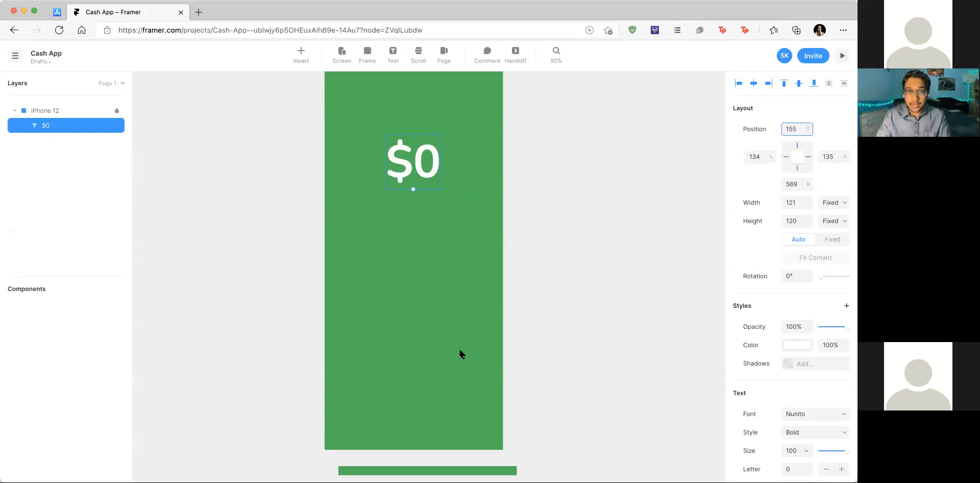
scroll(799, 387, "down", 3)
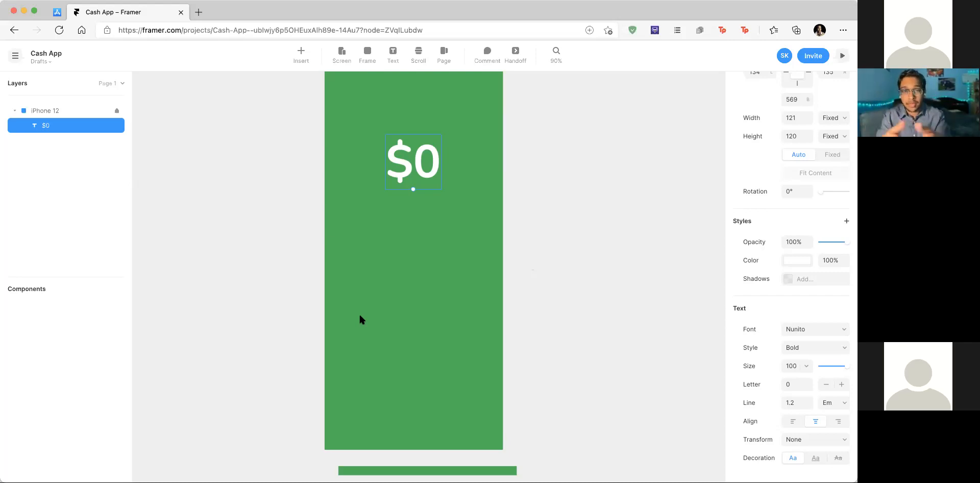
Step: Add a white text '1' below $0 and centre it horizontally in the frame
key("Escape")
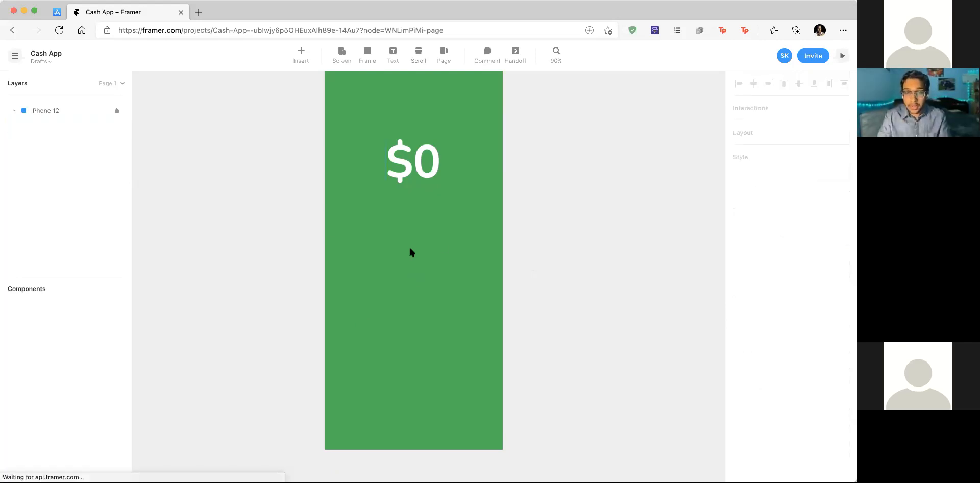
key("t")
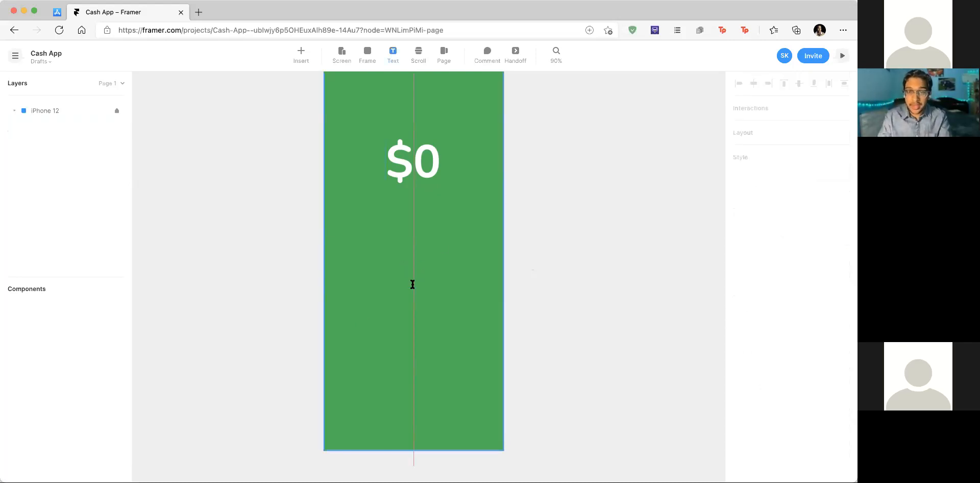
left_click(412, 284)
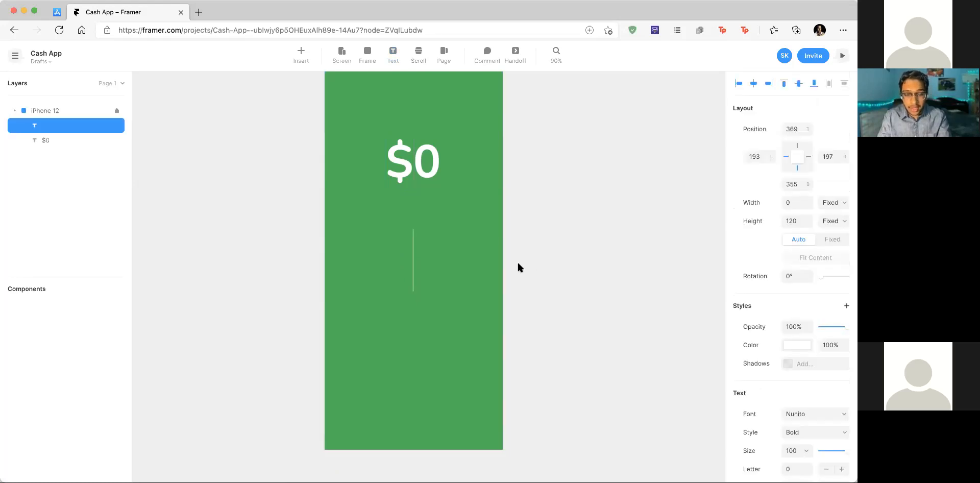
type("1")
key("Escape")
left_click_drag(427, 259, 414, 271)
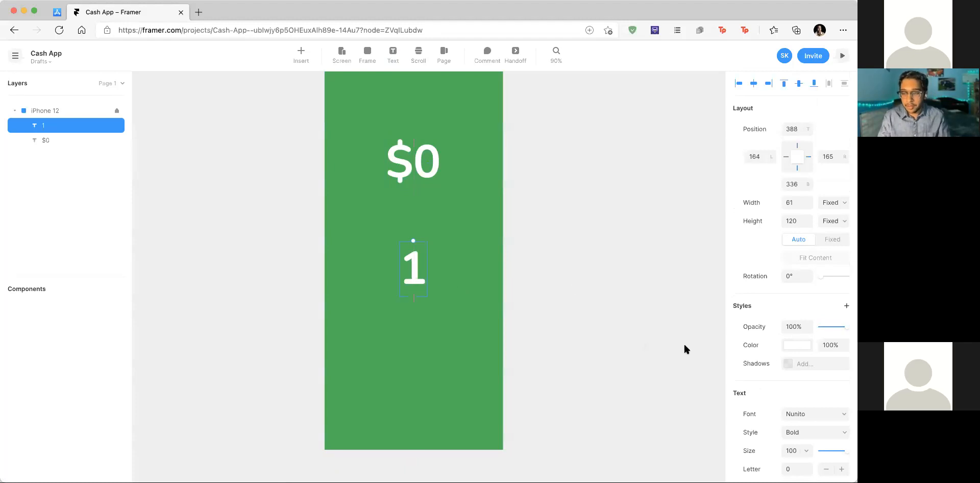
Step: Set the 1 text to Semibold weight with font size 24
scroll(807, 373, "down", 3)
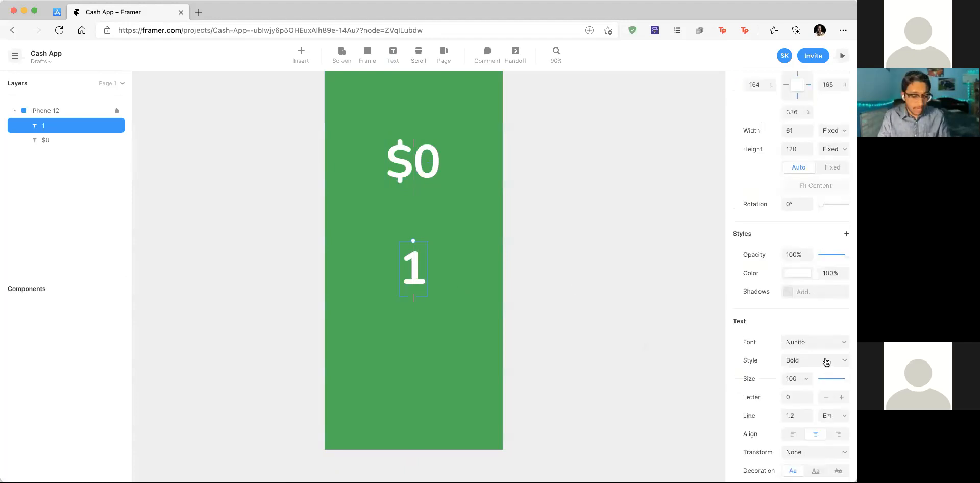
scroll(825, 360, "down", 1)
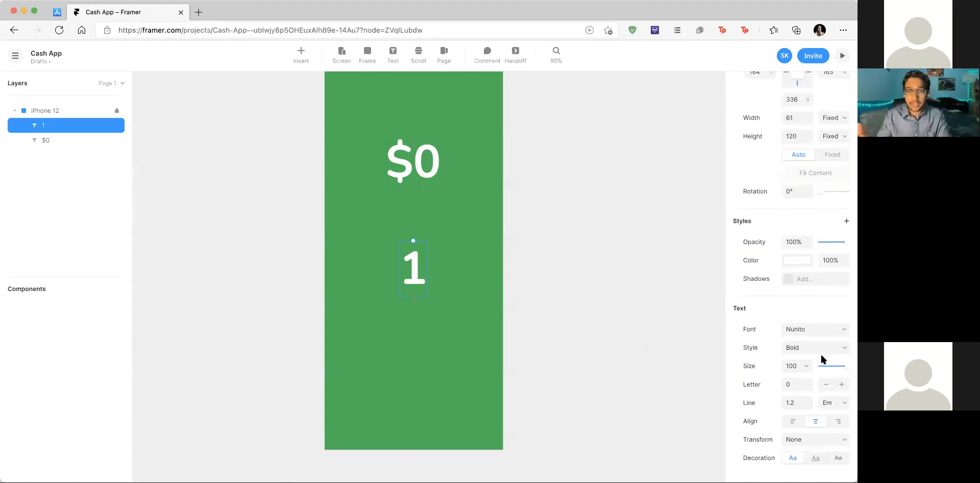
left_click(823, 348)
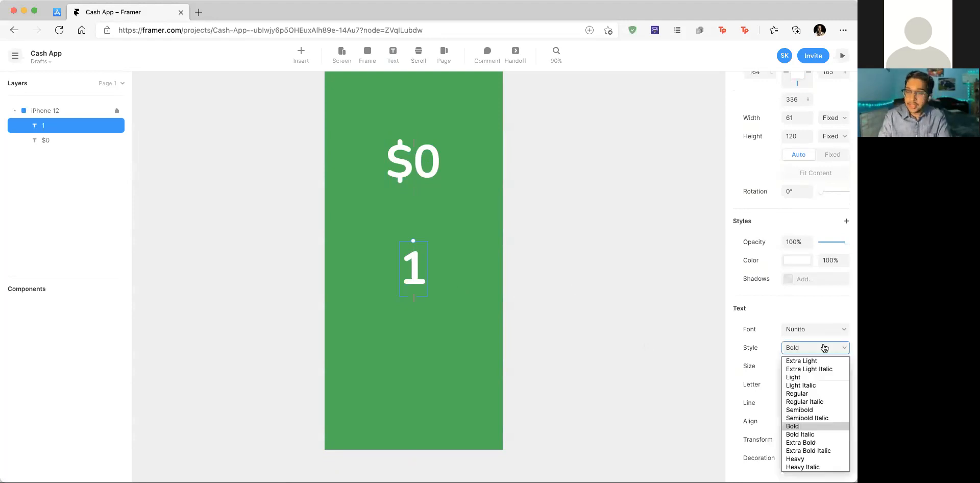
left_click(819, 410)
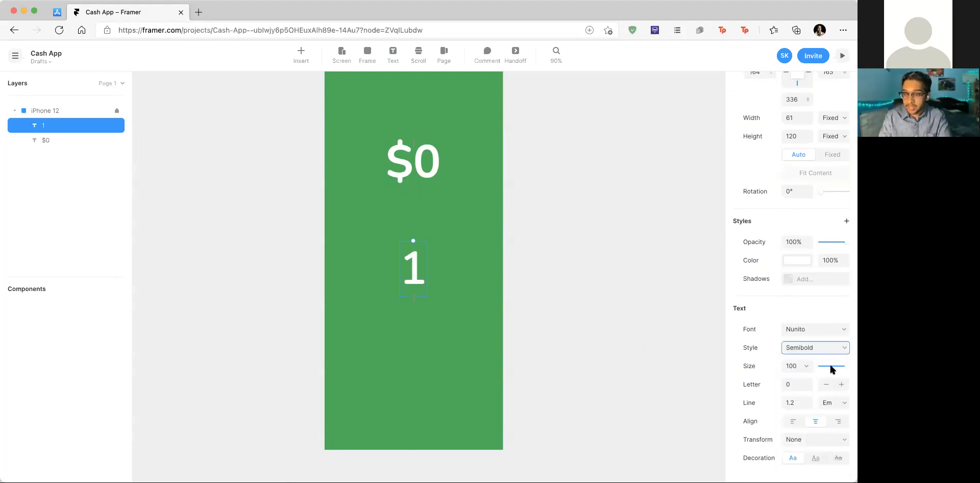
left_click(789, 365)
type("24")
key("Return")
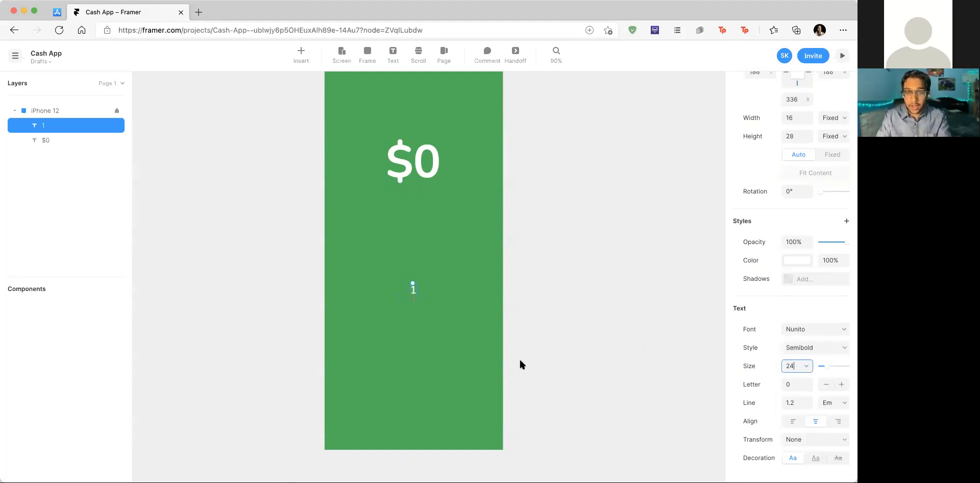
scroll(404, 284, "up", 5)
scroll(403, 284, "up", 3)
scroll(404, 285, "down", 3)
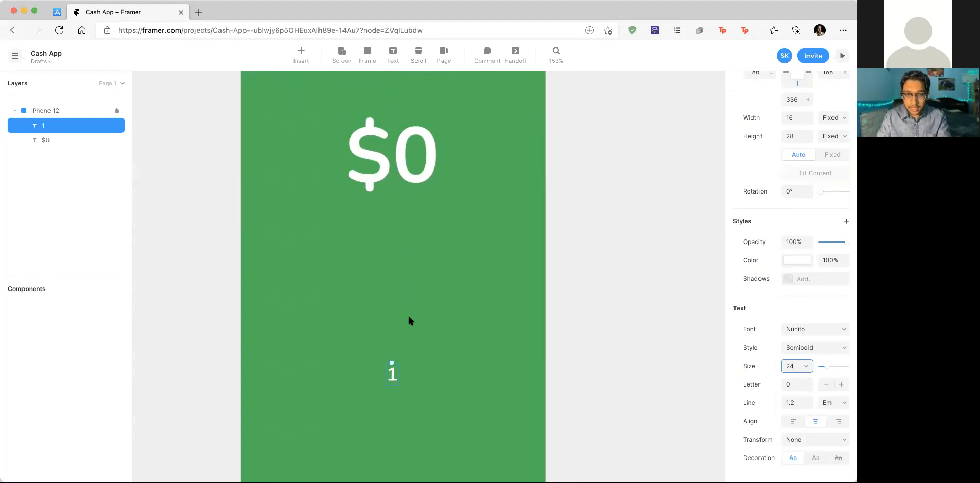
scroll(408, 317, "left", 1)
scroll(409, 317, "down", 2)
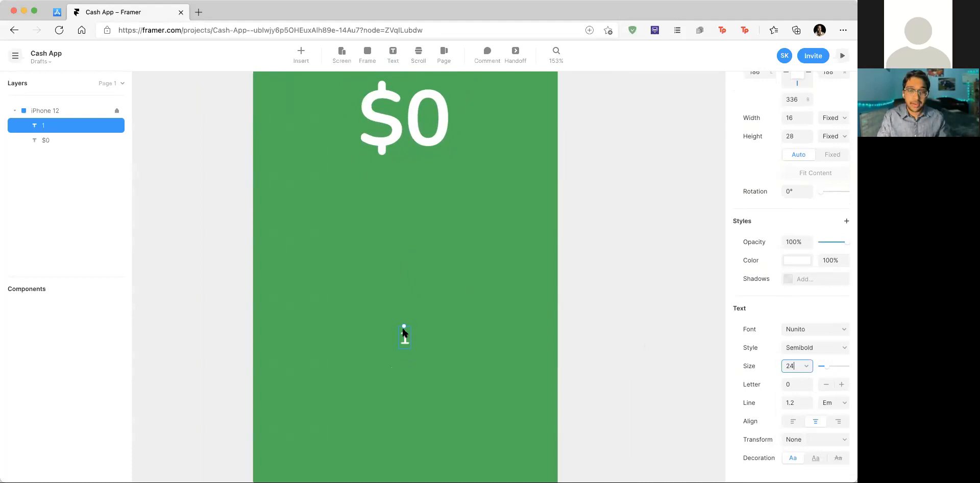
left_click(57, 11)
scroll(659, 312, "down", 2)
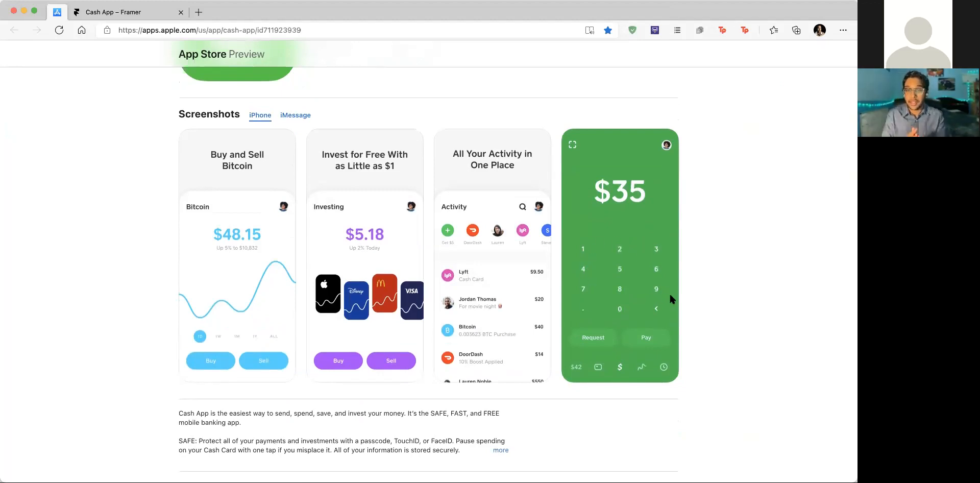
left_click(138, 11)
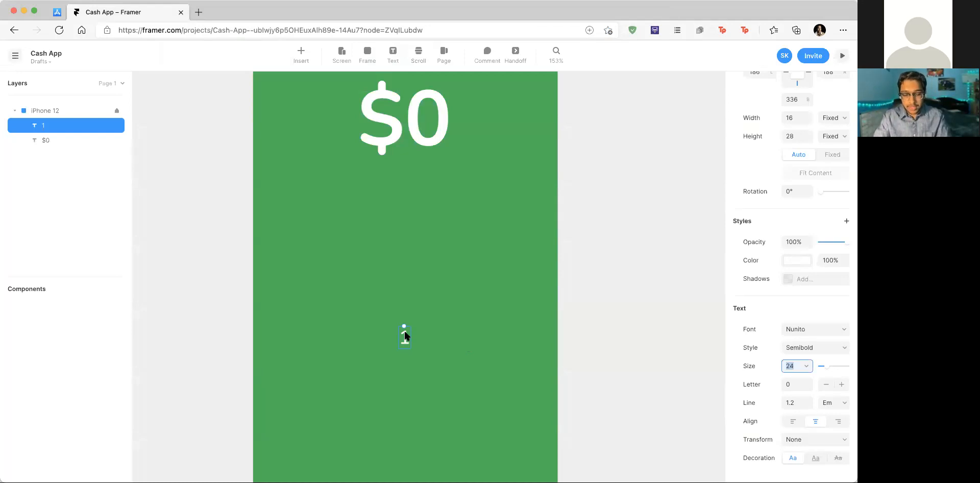
Step: Wrap the 1 text in a Stack with Cmd+Enter
key("super+Return")
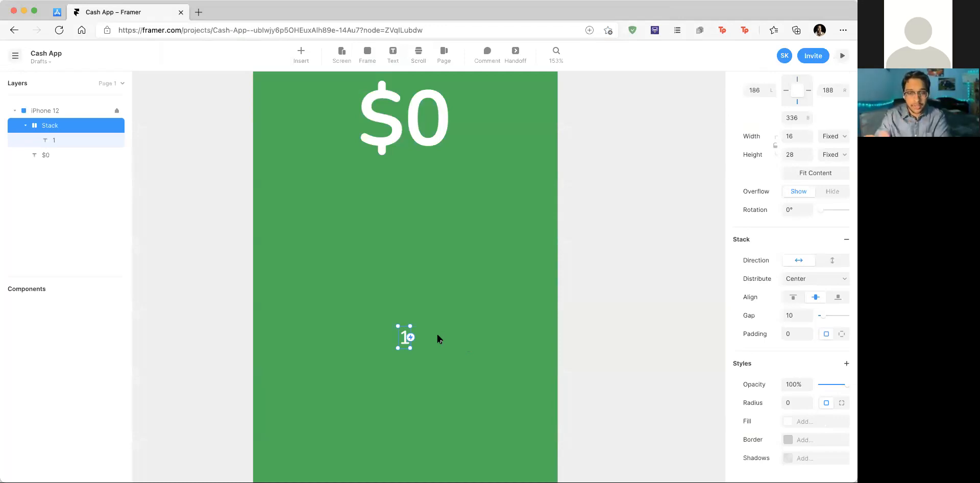
right_click(402, 339)
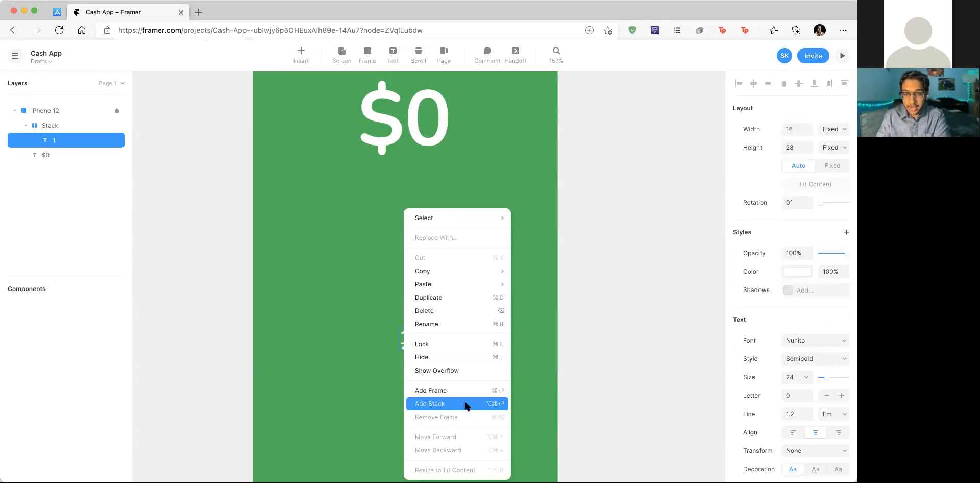
left_click(608, 279)
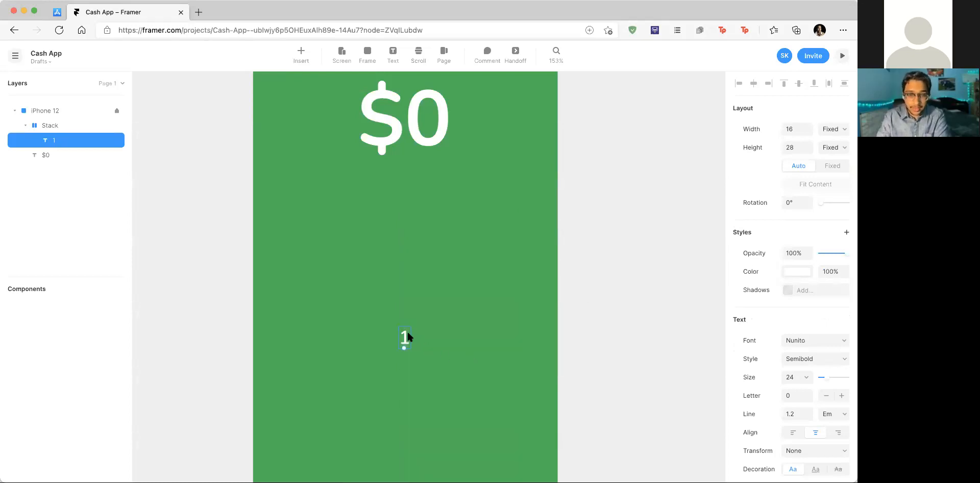
scroll(407, 337, "down", 3)
scroll(407, 337, "right", 2)
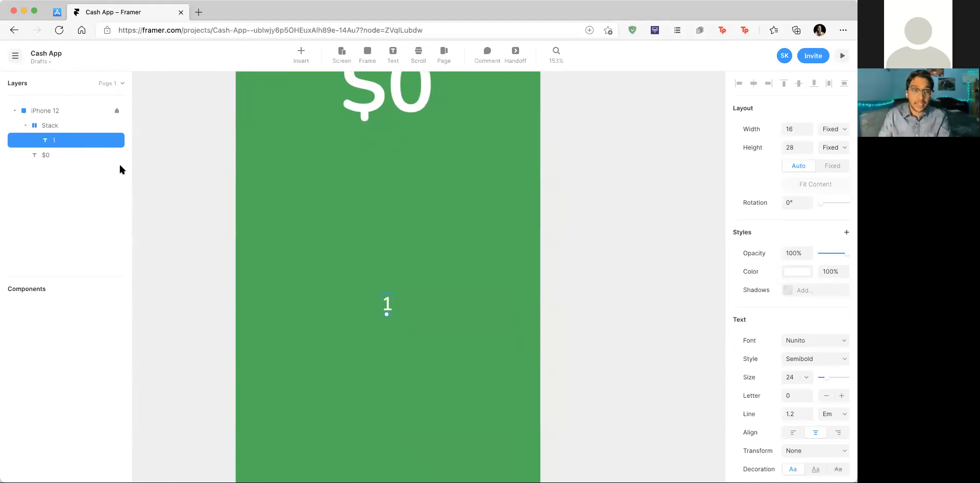
Step: Duplicate the 1 twice inside the stack and retype the copies as 2 and 3
key("super+d")
key("super+d")
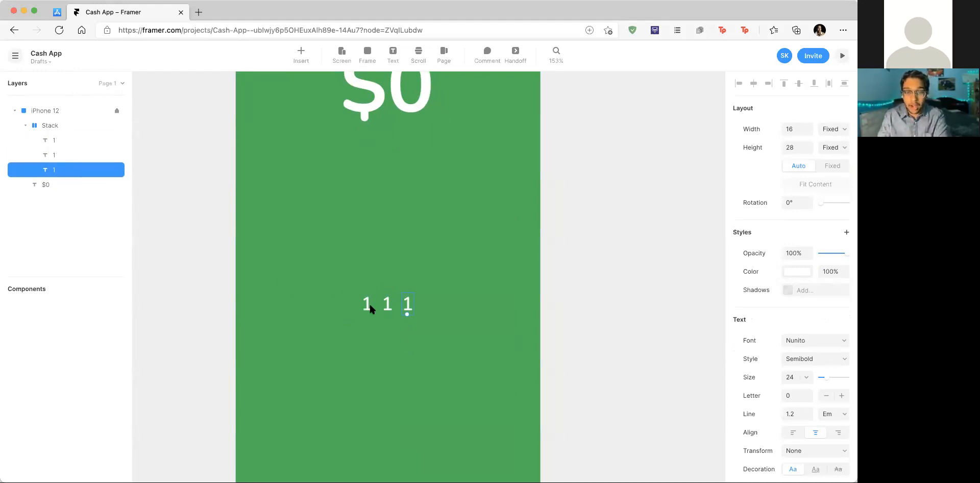
double_click(388, 306)
key("BackSpace")
type("2")
double_click(407, 305)
type("3")
key("Escape")
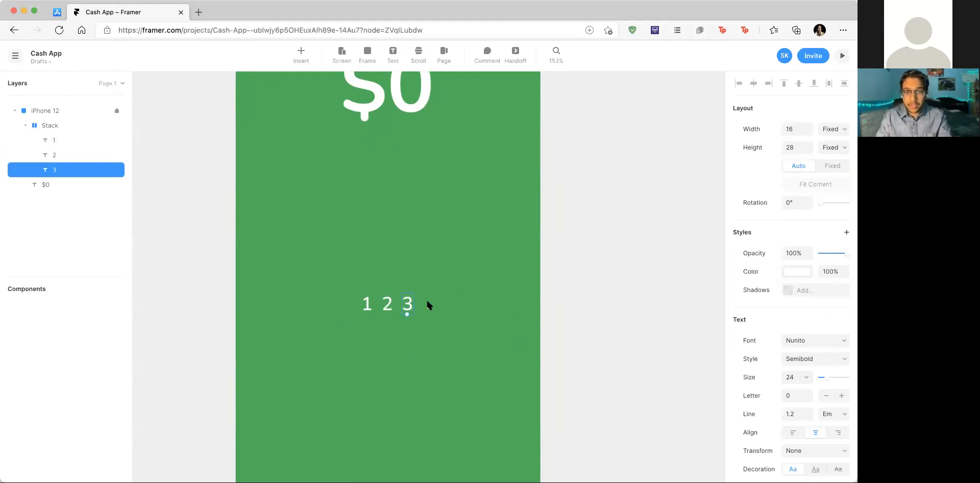
scroll(427, 305, "up", 2)
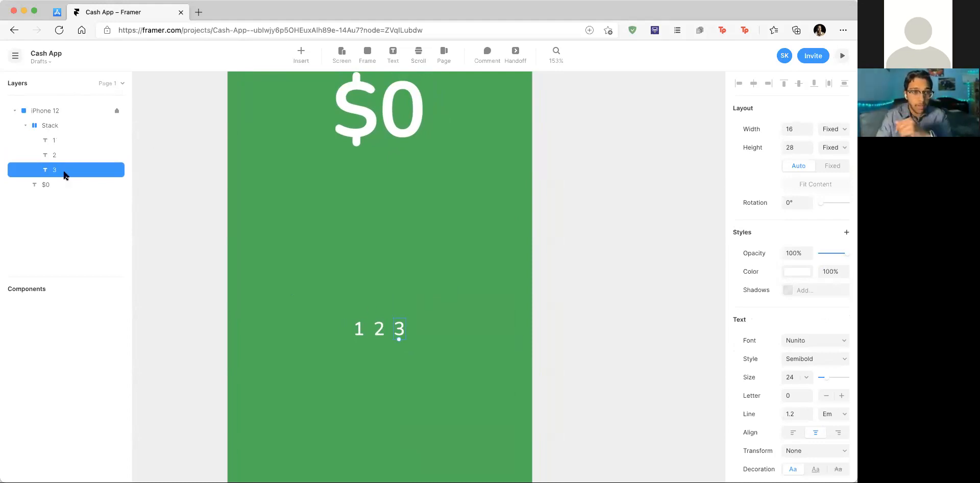
left_click(63, 126)
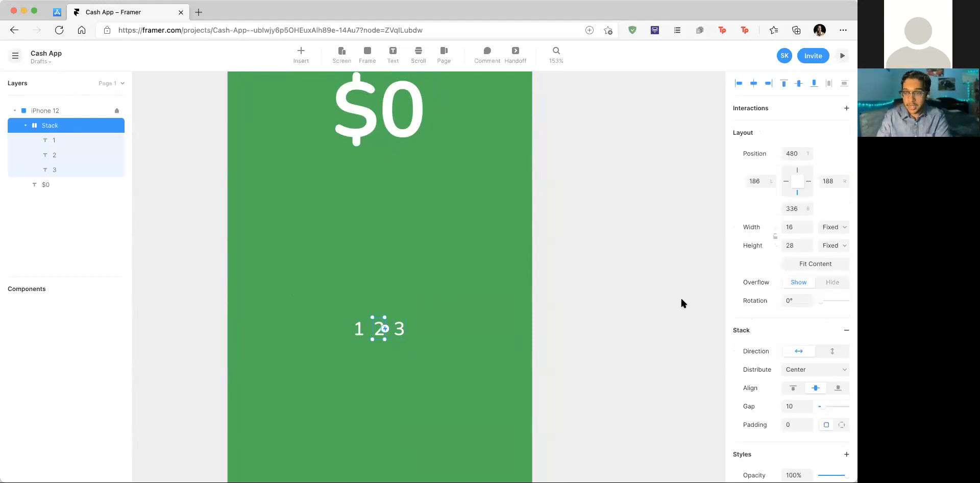
Step: Give the digit stack Space Around distribution and a width of 390
scroll(810, 357, "down", 4)
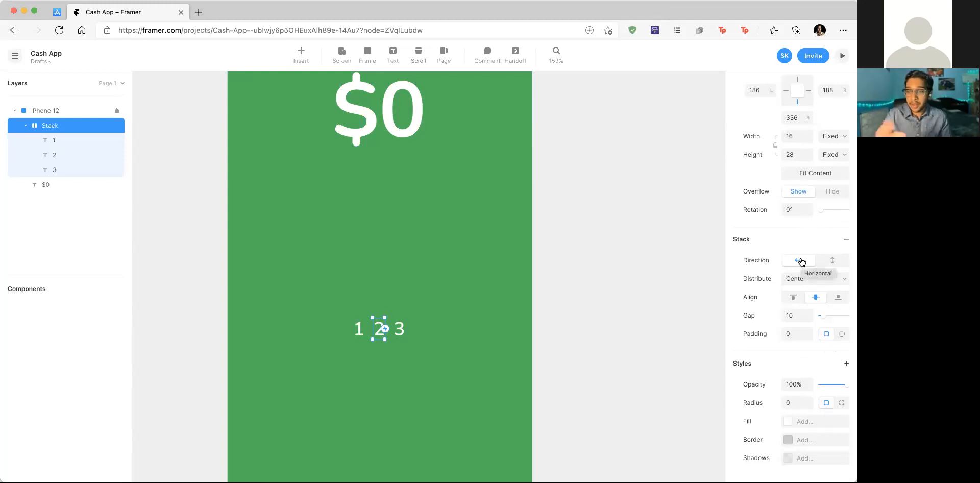
left_click(817, 284)
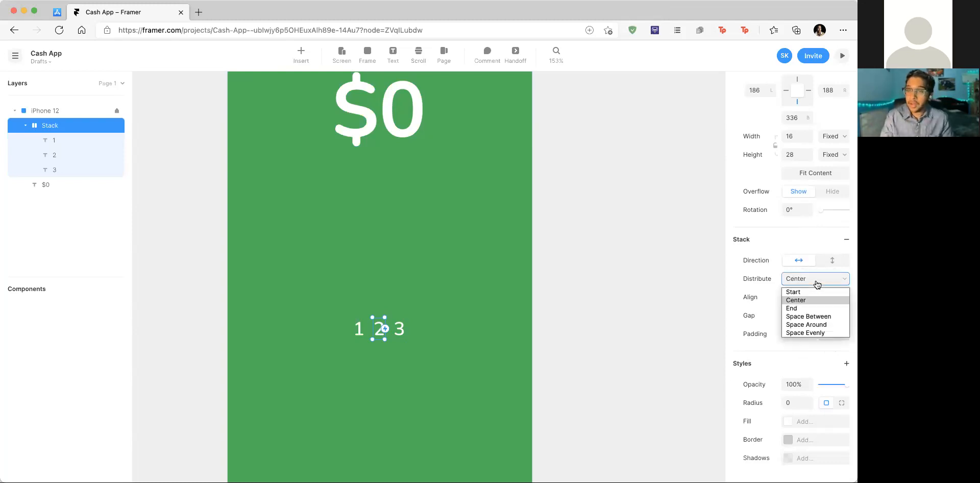
left_click(818, 326)
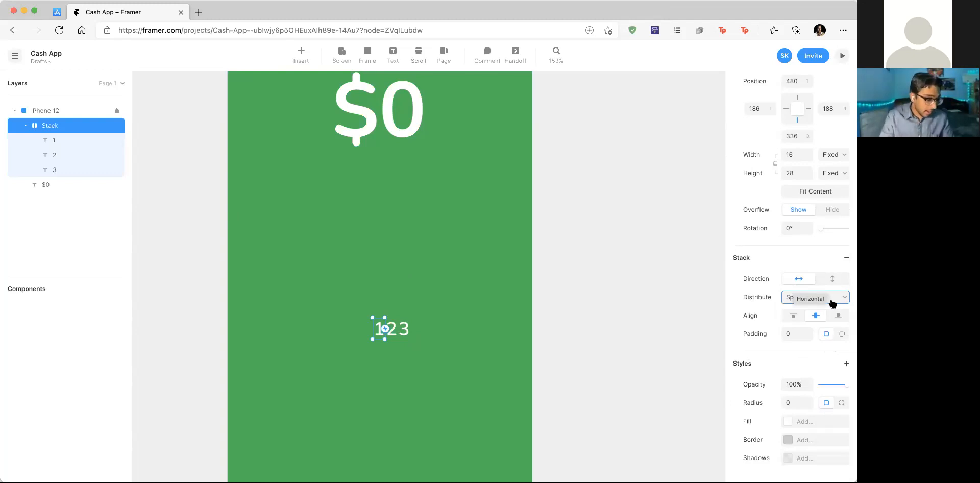
scroll(850, 182, "up", 2)
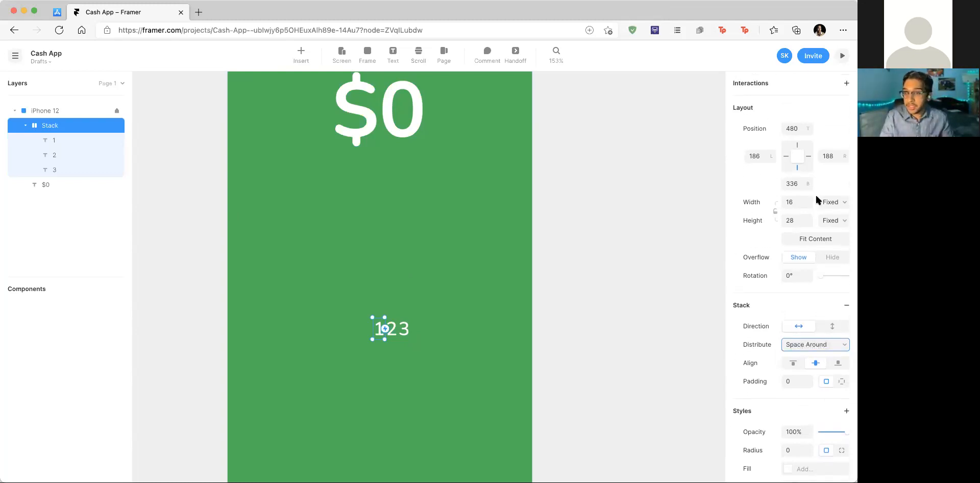
scroll(817, 205, "up", 1)
left_click(798, 218)
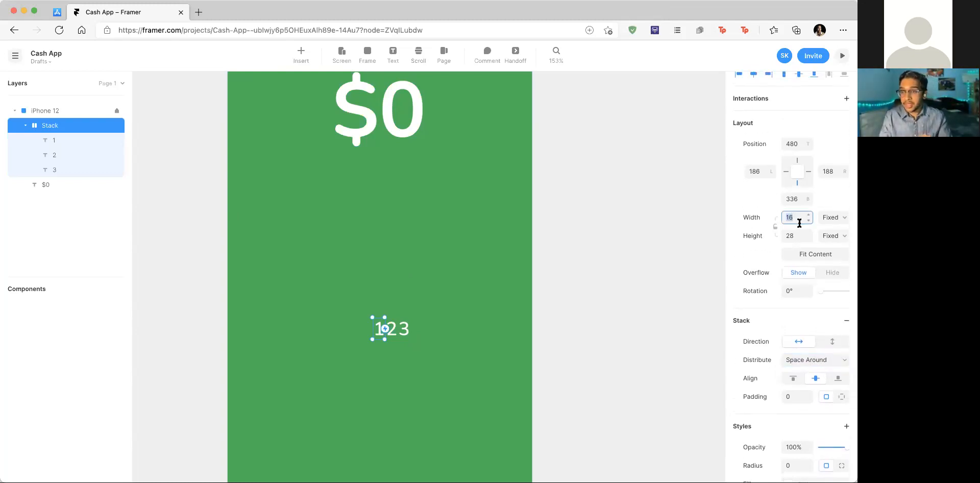
scroll(800, 223, "up", 1)
type("390")
key("Return")
Step: Drag the 1 2 3 stack up toward $0, to top 408
left_click(451, 307)
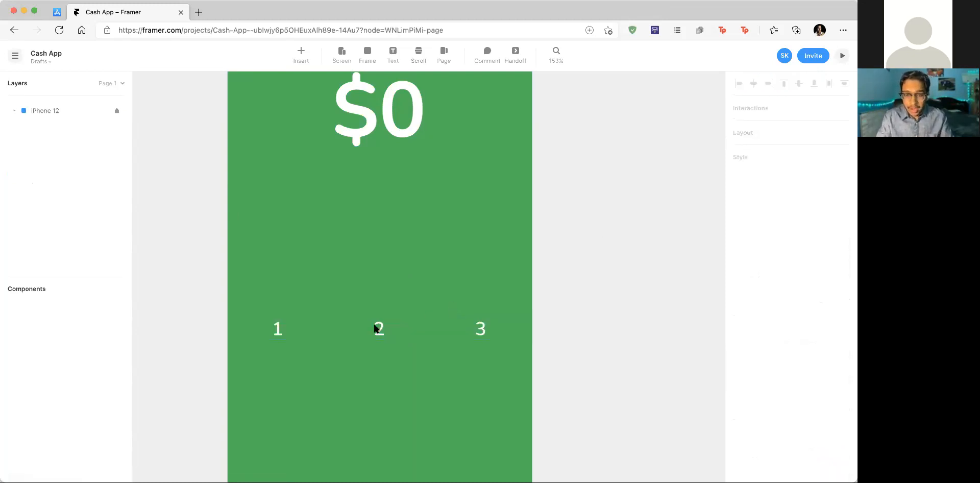
left_click(343, 330)
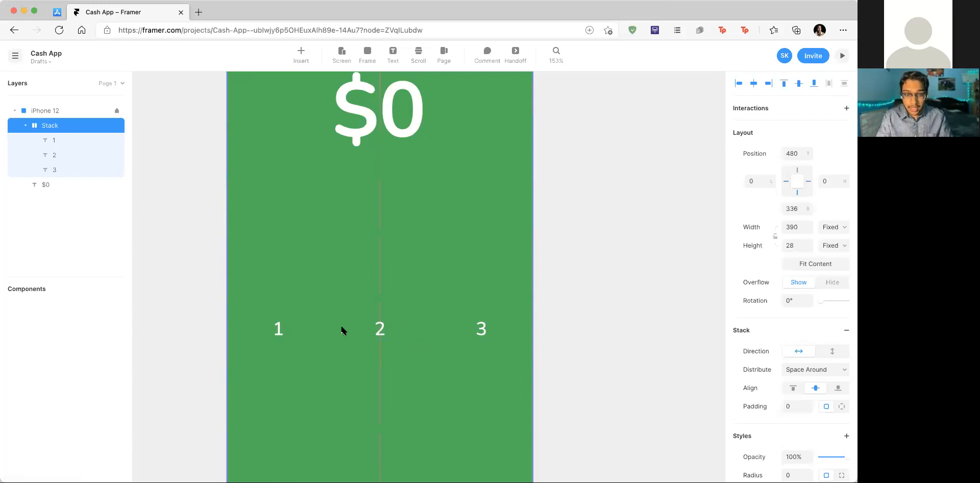
scroll(430, 273, "up", 3)
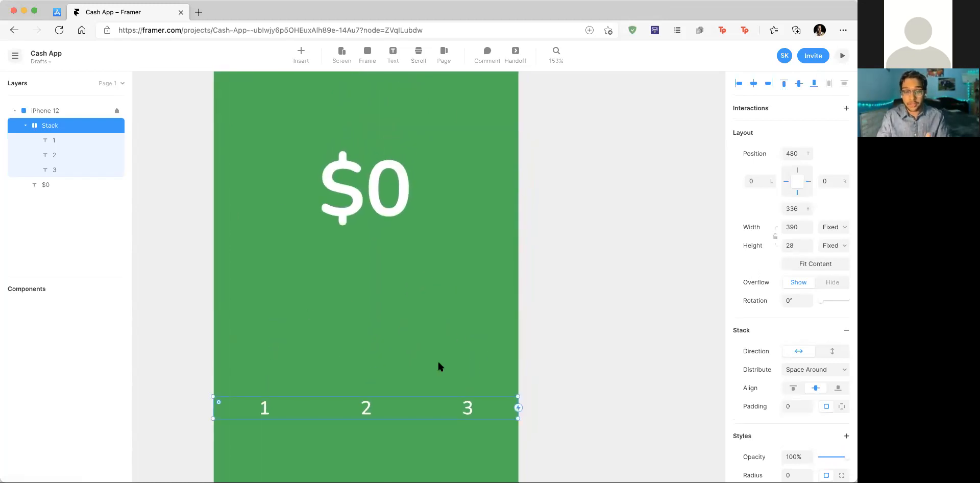
scroll(395, 359, "down", 5)
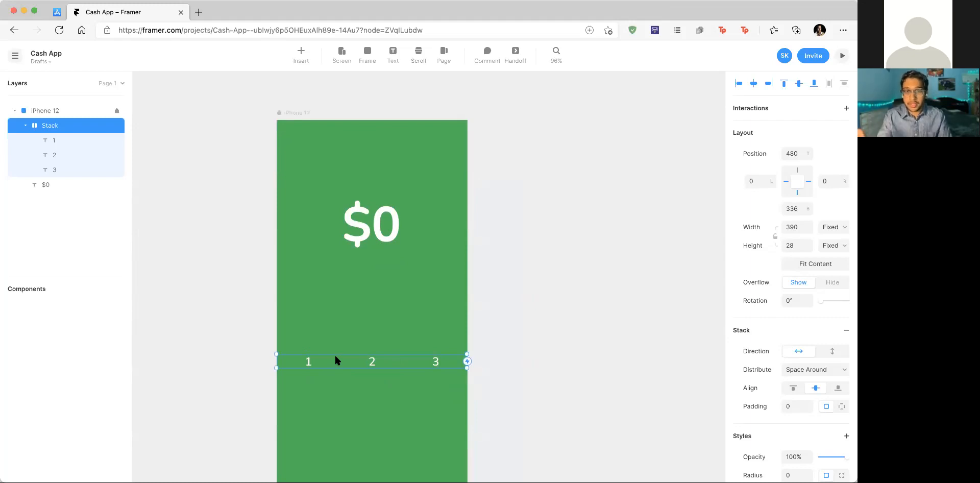
left_click_drag(346, 360, 347, 324)
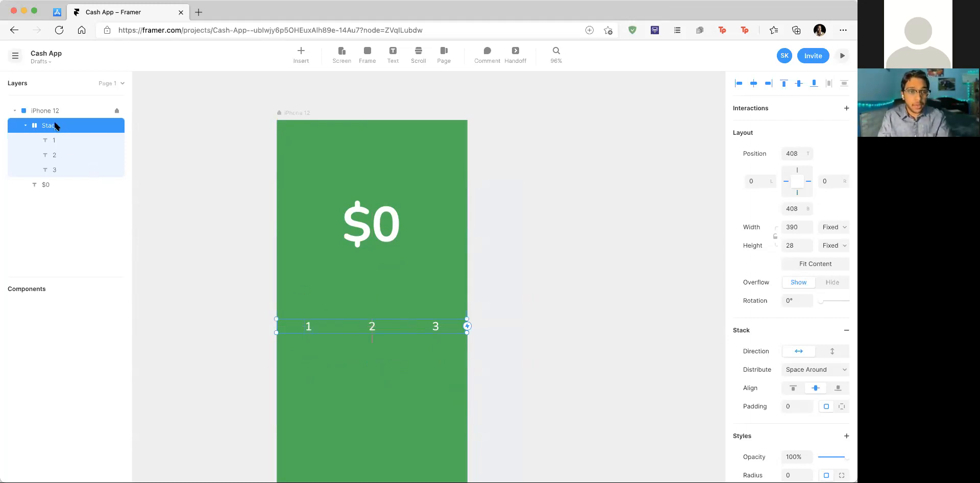
scroll(448, 329, "down", 3)
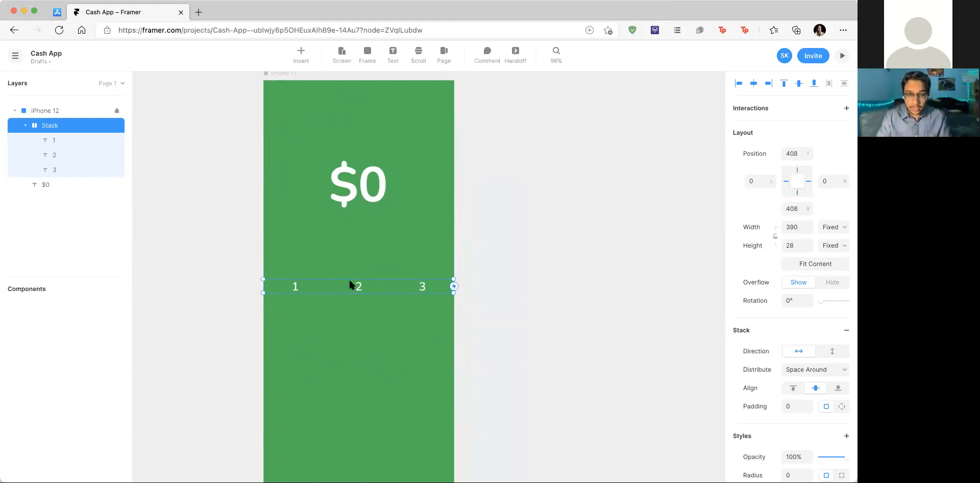
Step: Wrap the 1 2 3 row in a new nested stack via Add Stack
right_click(336, 286)
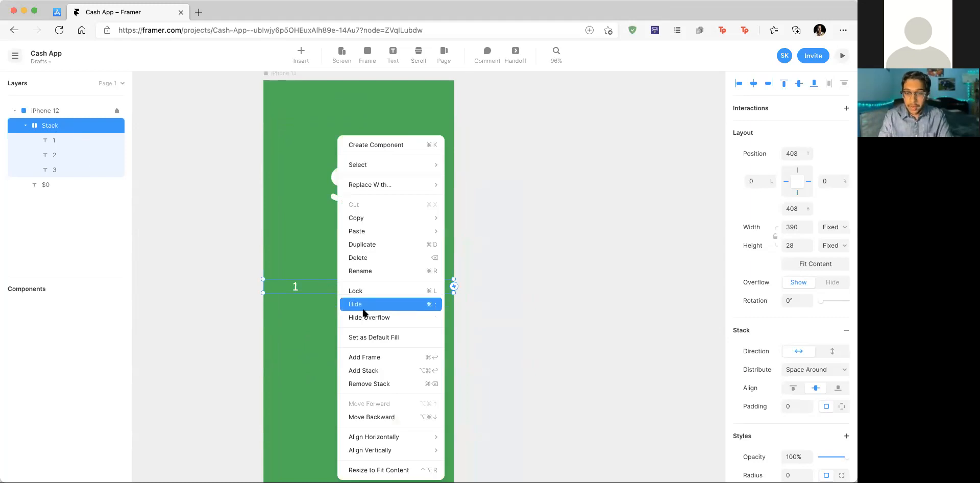
left_click(377, 369)
left_click(35, 141)
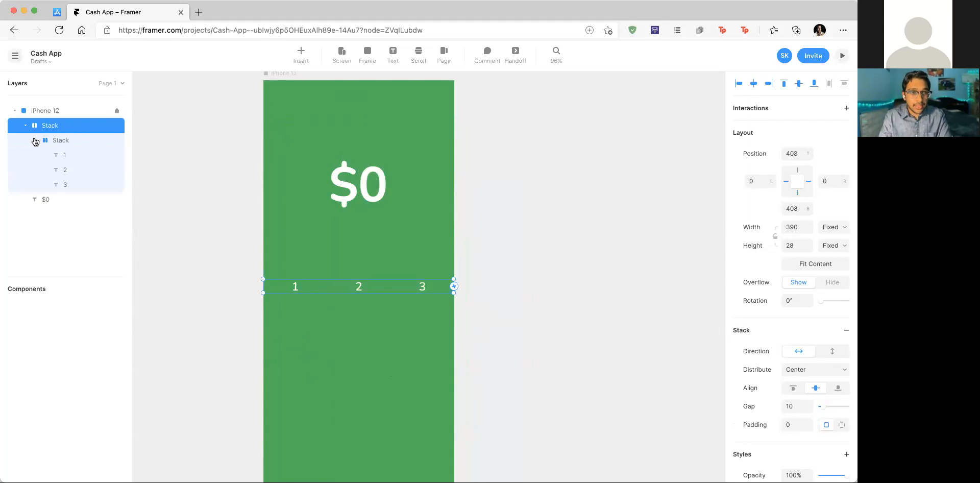
Step: Rename the inner stack 'Horizontal Stack' and the outer stack 'Vertical Stack'
double_click(61, 140)
type("H")
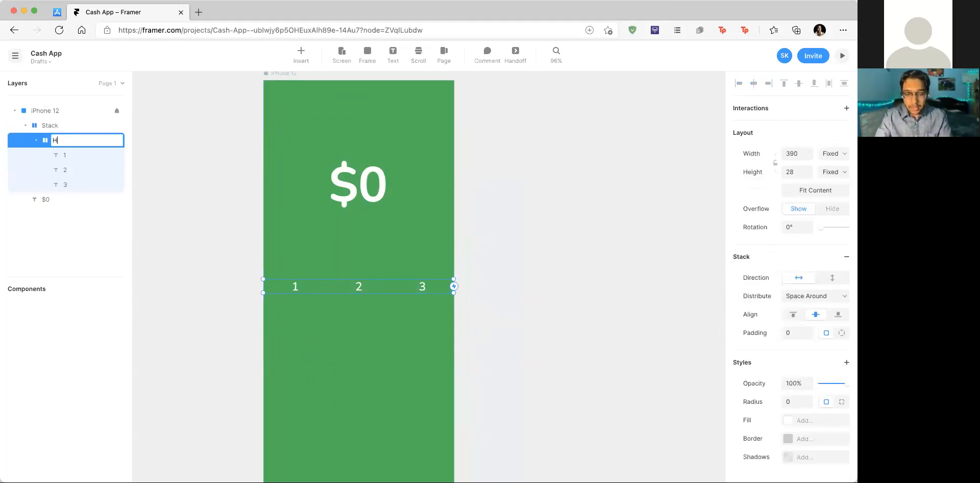
type("orizontal")
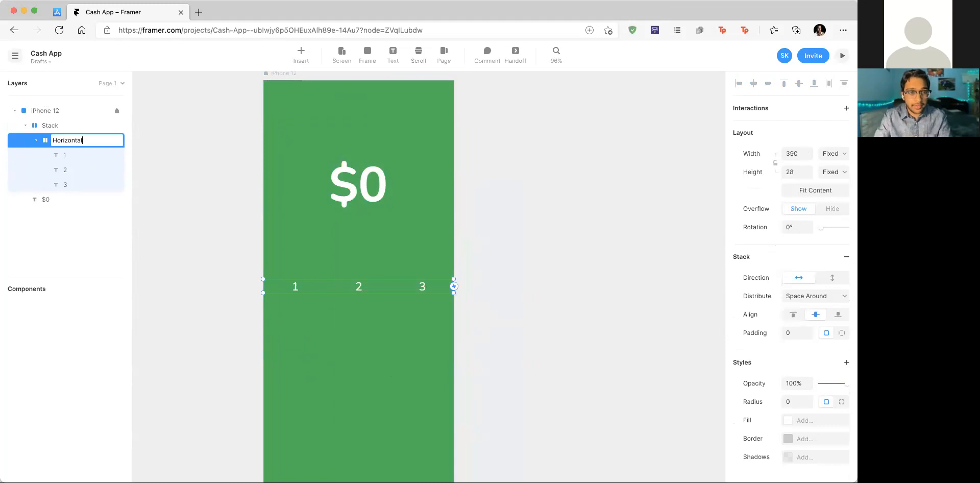
type(" Stack")
key("Return")
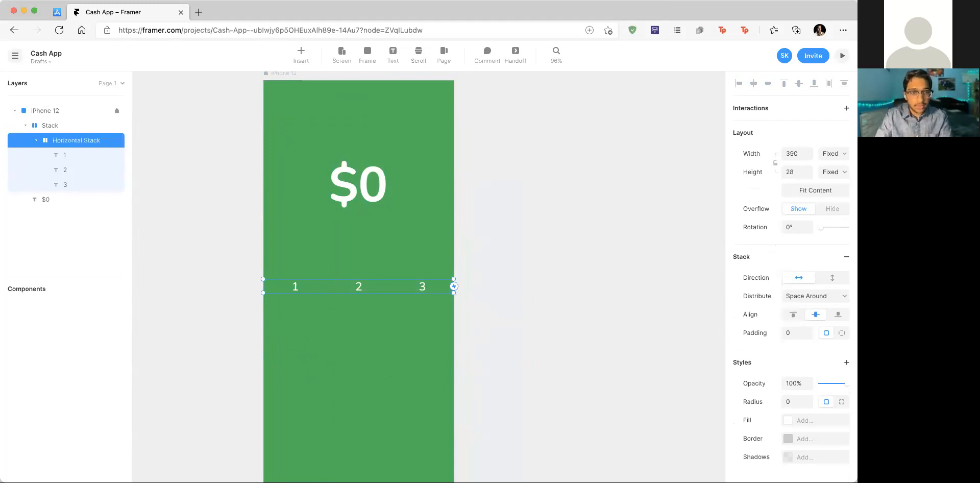
double_click(50, 125)
type("Vertical ")
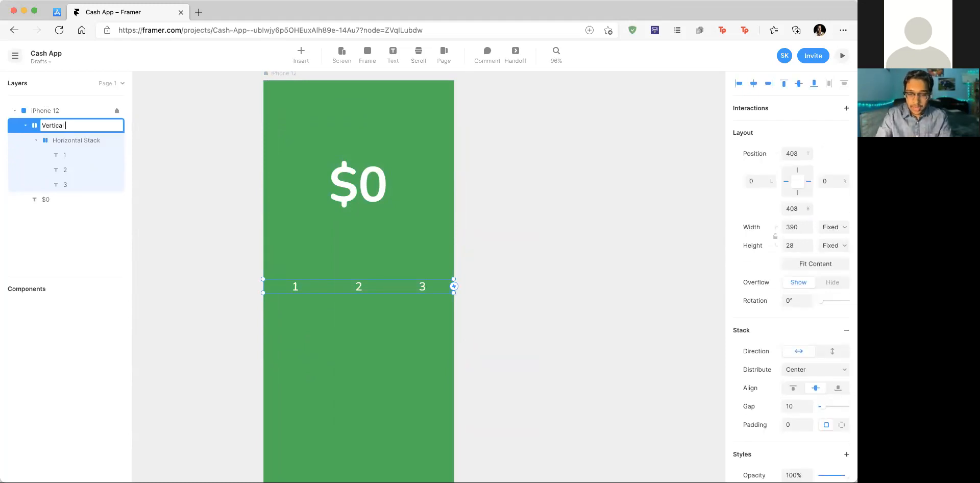
type("Stack")
key("Return")
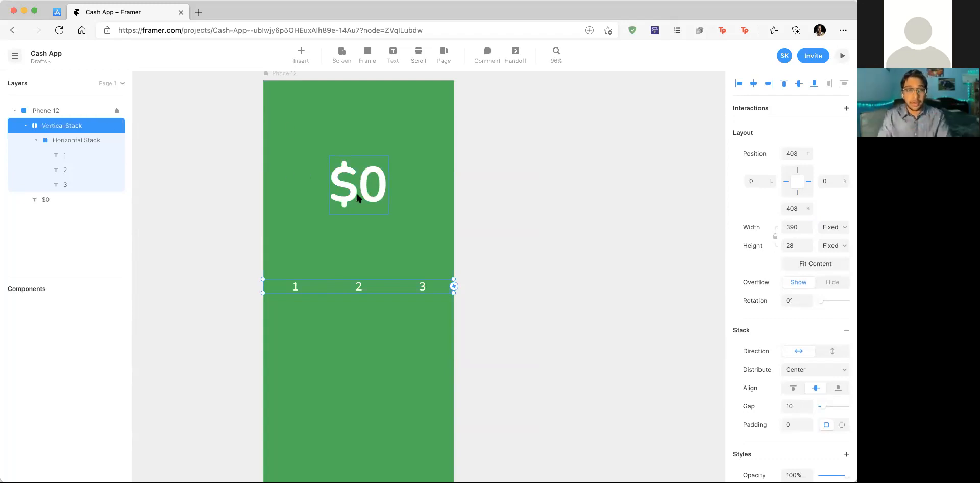
Step: Set the Vertical Stack's direction to vertical
scroll(445, 207, "down", 1)
scroll(445, 207, "down", 2)
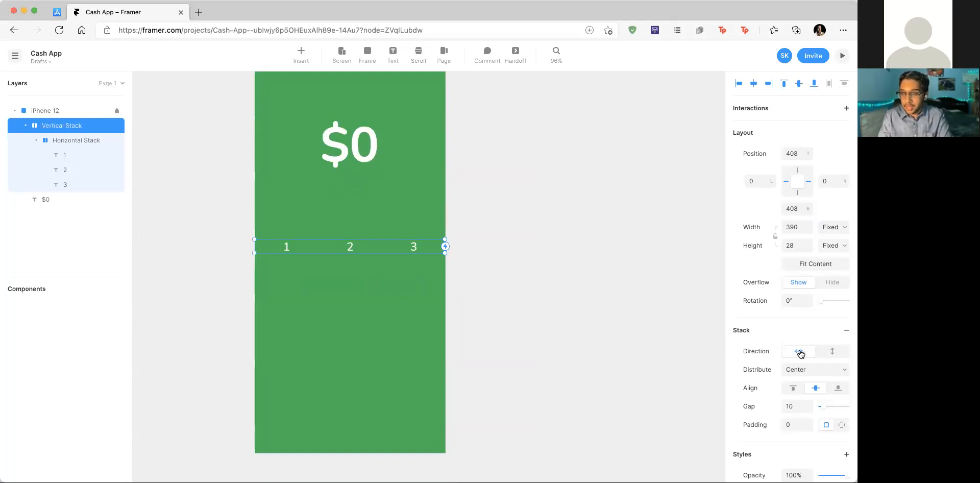
left_click(836, 352)
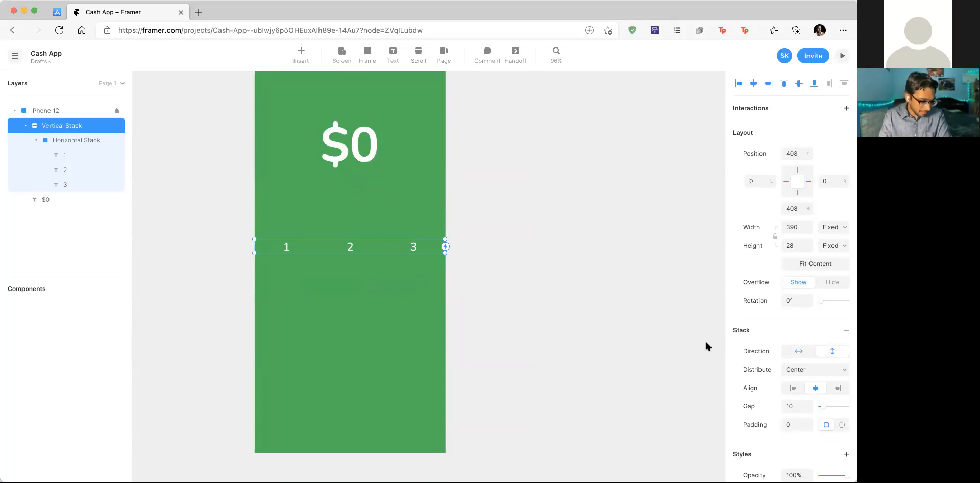
Step: Duplicate the Horizontal Stack so the Vertical Stack holds four 1 2 3 rows
left_click(357, 245)
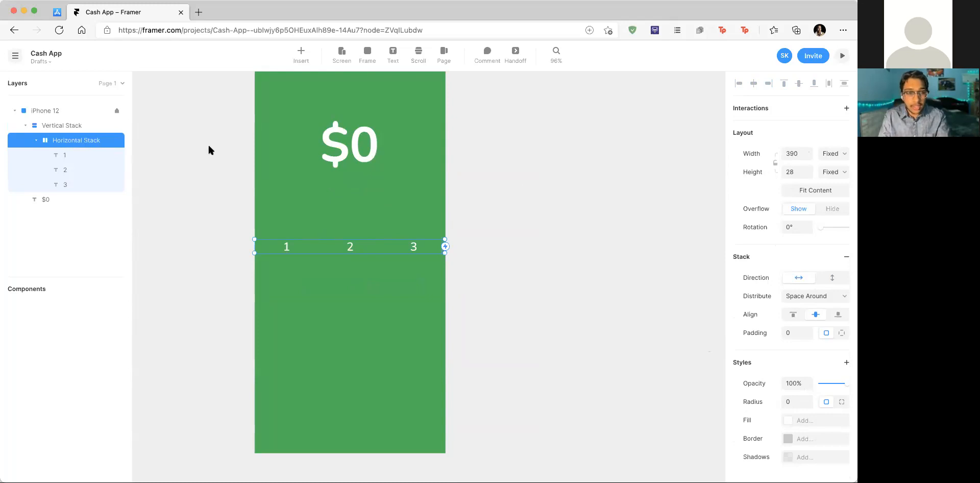
key("super+d")
key("super+d")
key("super+d")
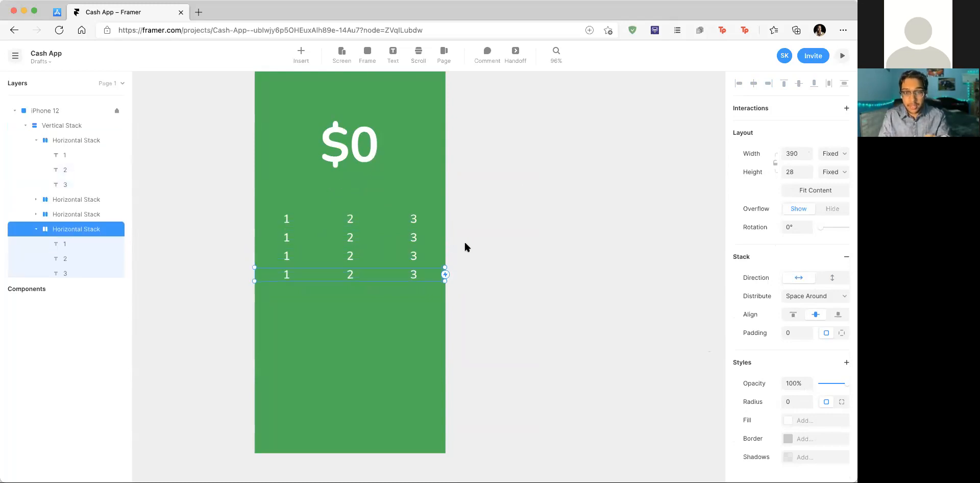
left_click(465, 243)
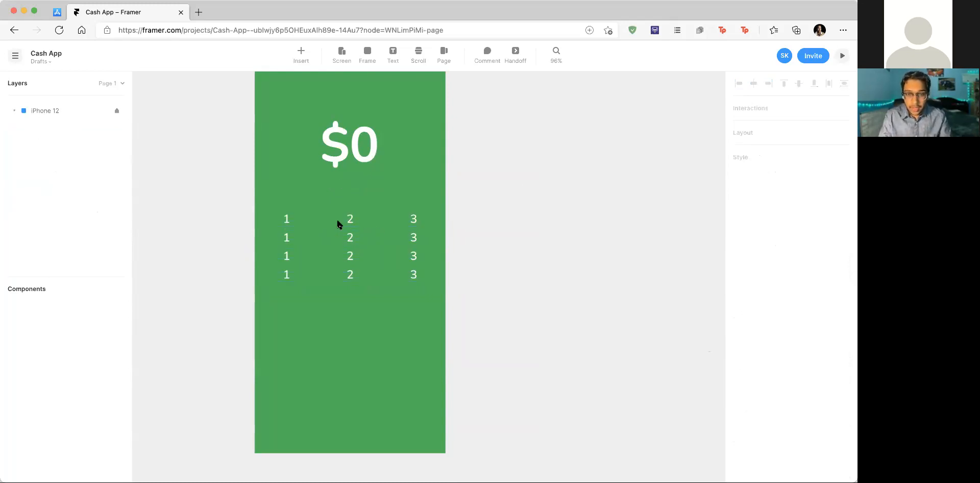
left_click(351, 219)
left_click(60, 123)
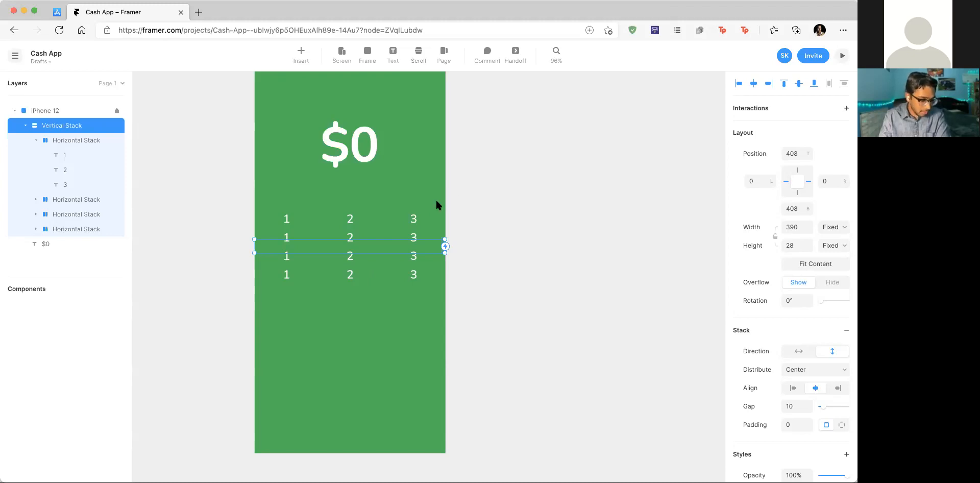
Step: Set the Vertical Stack's top to 332 and height to 294
left_click(794, 155)
type("332")
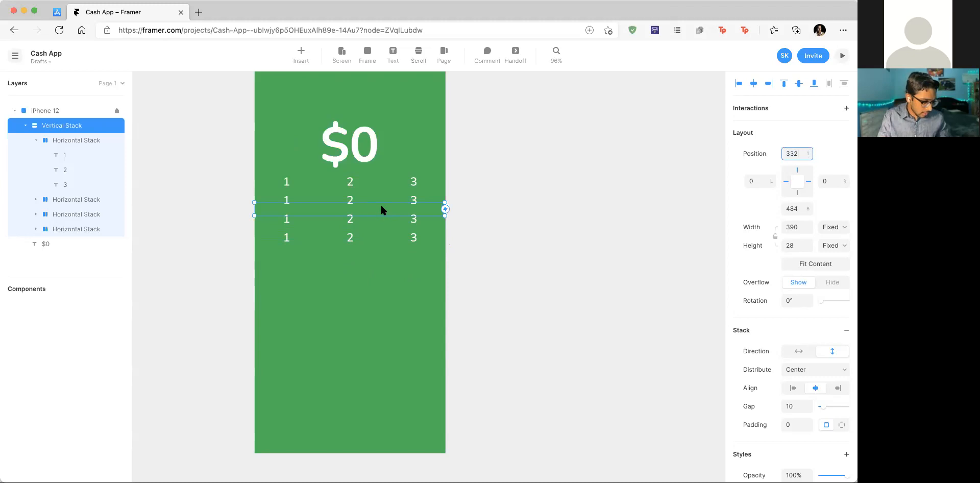
left_click(791, 245)
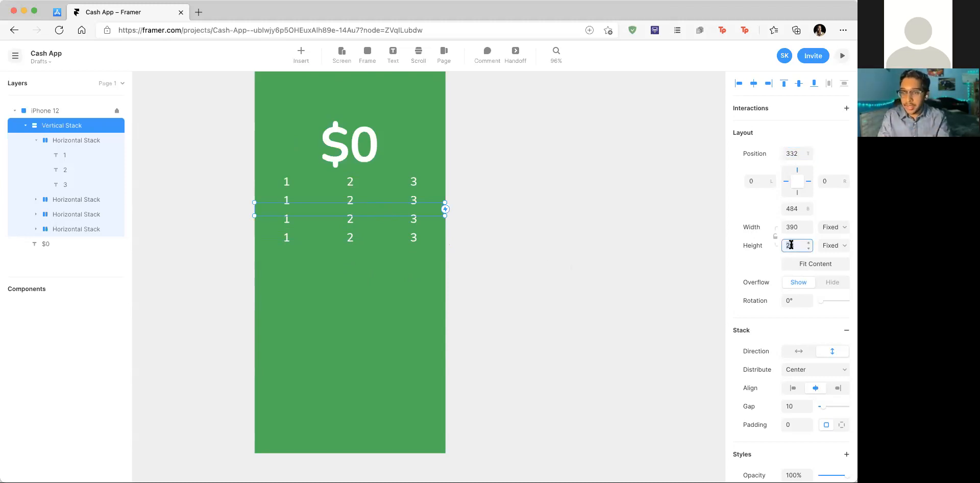
type("294")
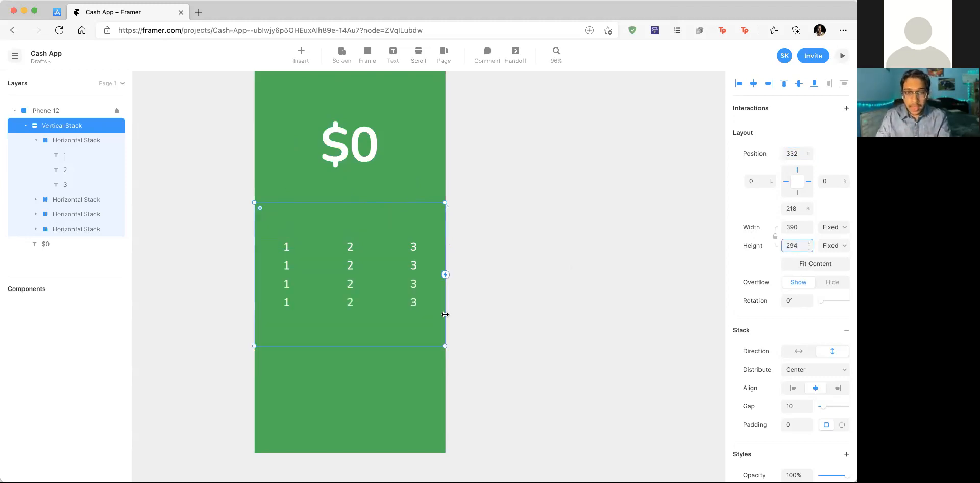
Step: Distribute the rows with Space Between and move the stack lower, to top 369
left_click(391, 244)
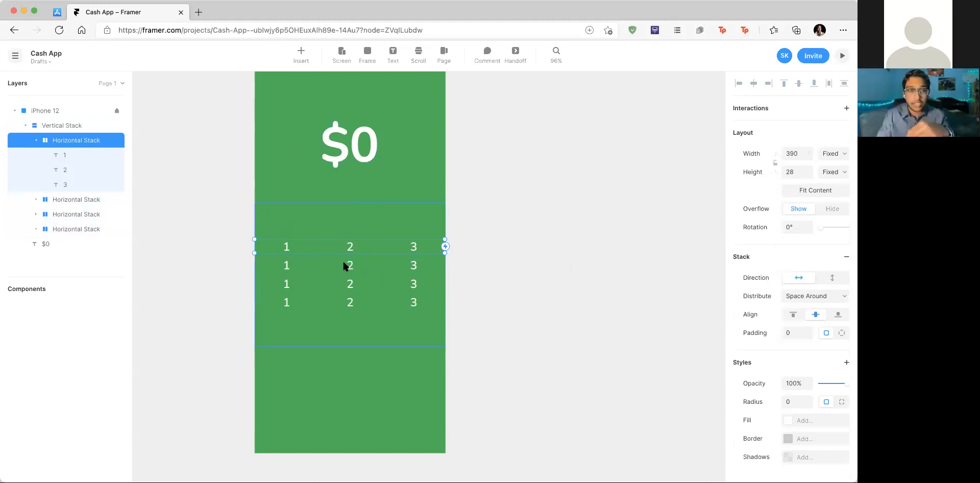
left_click(60, 126)
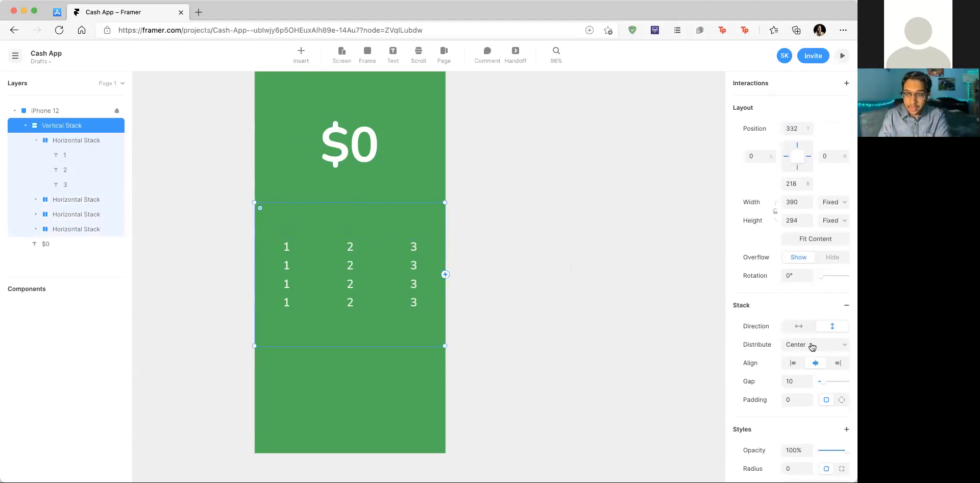
left_click(812, 346)
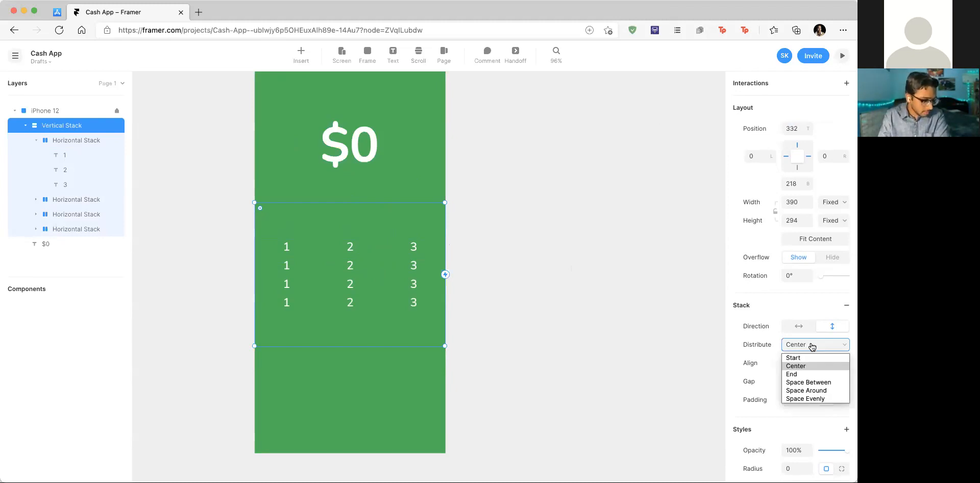
left_click(825, 383)
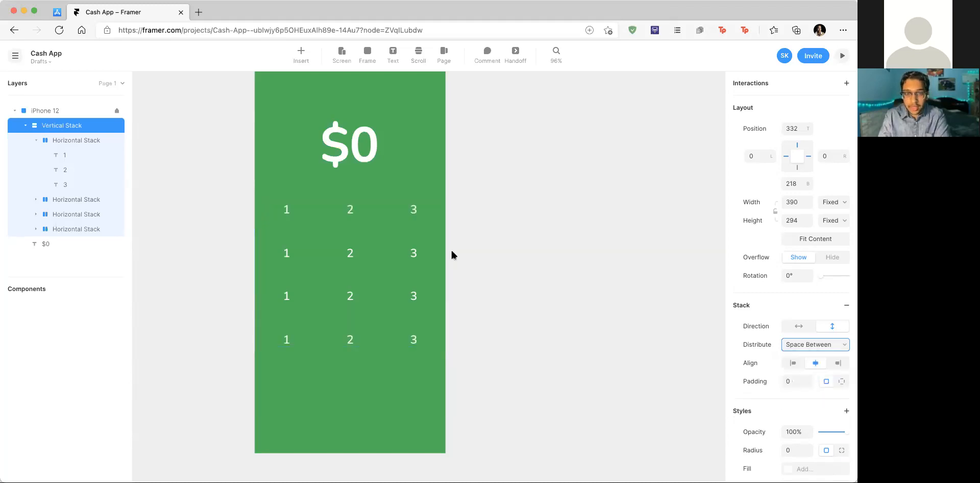
mouse_move(378, 232)
left_mouse_down()
mouse_move(379, 258)
mouse_move(378, 246)
left_mouse_up()
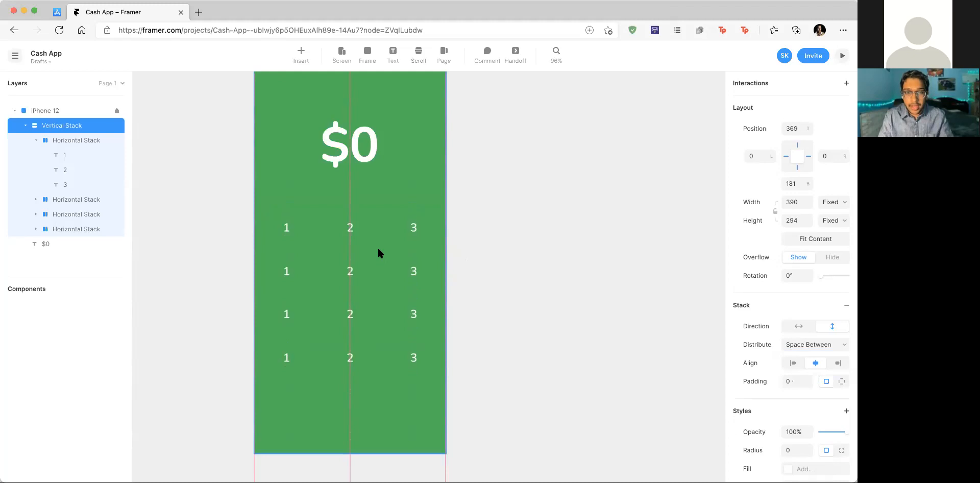
left_click(285, 265)
Step: Retype the second row's digits as 4, 5 and 6
left_click(285, 269)
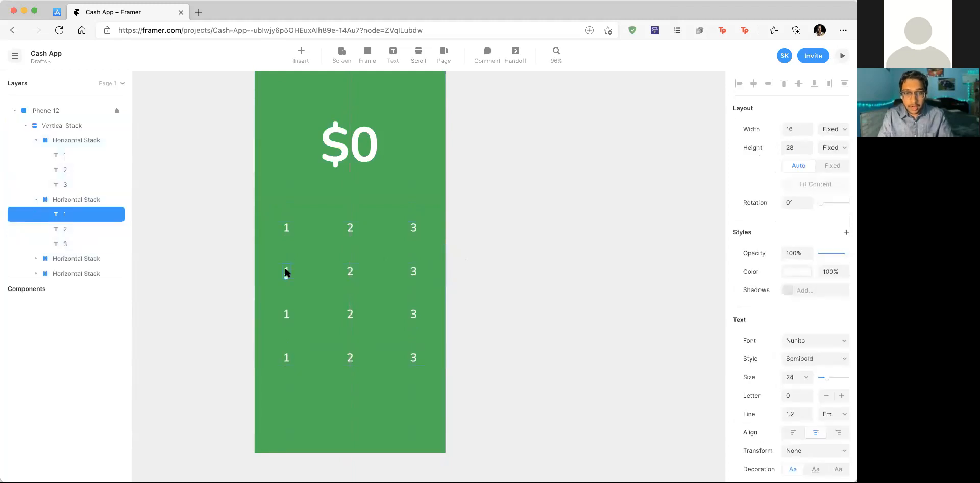
double_click(287, 272)
type("4")
double_click(347, 270)
type("5")
double_click(416, 272)
type("6")
key("BackSpace")
key("BackSpace")
type("6")
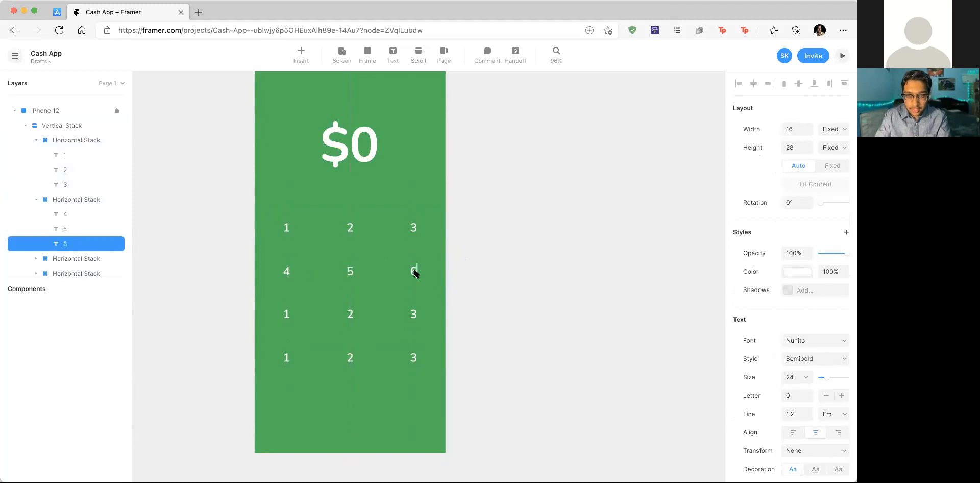
Step: Retype the third row's digits as 7, 8 and 9
double_click(287, 314)
type("7")
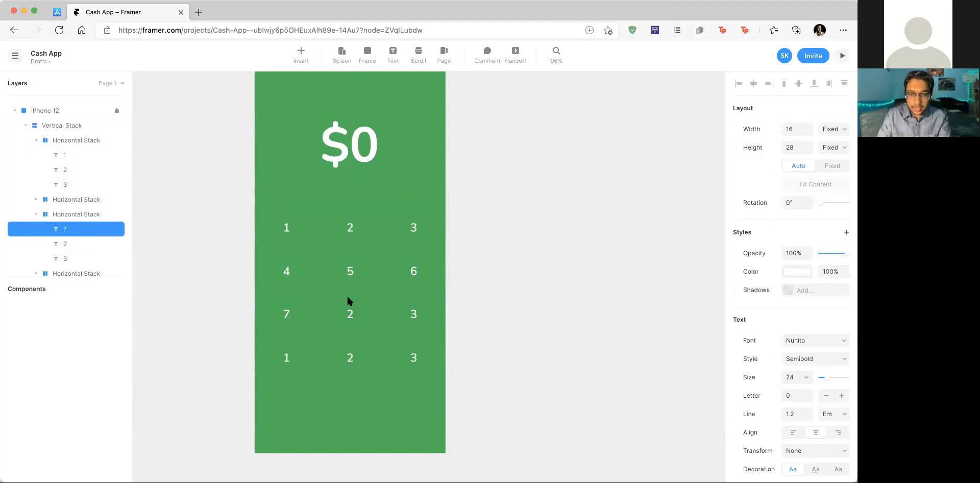
double_click(348, 316)
type("8")
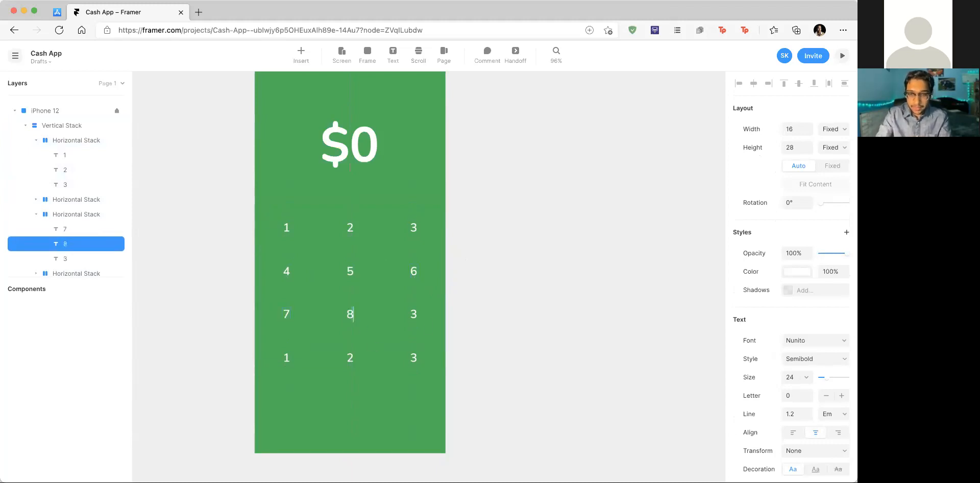
left_click(416, 310)
double_click(414, 311)
type("9")
Step: Change the bottom row to '.', '0' and '<'
left_click(351, 355)
double_click(350, 355)
type("0")
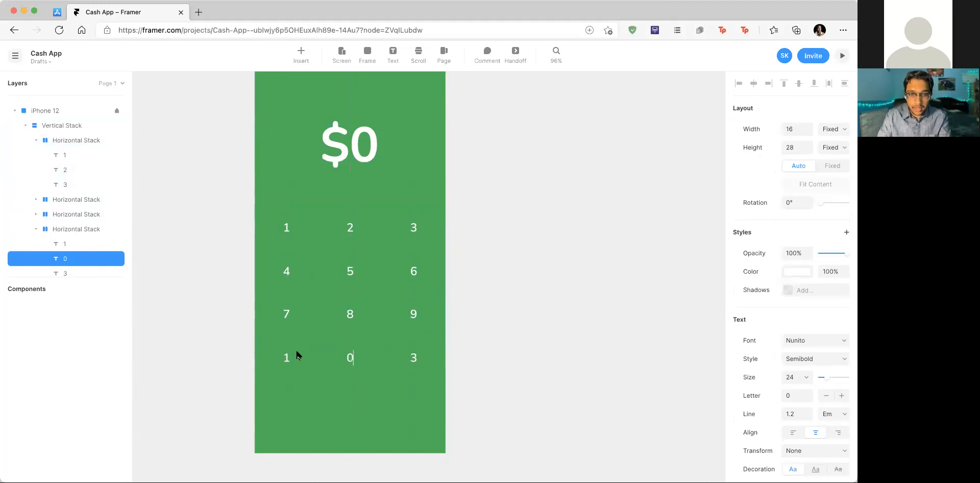
double_click(286, 357)
type(".")
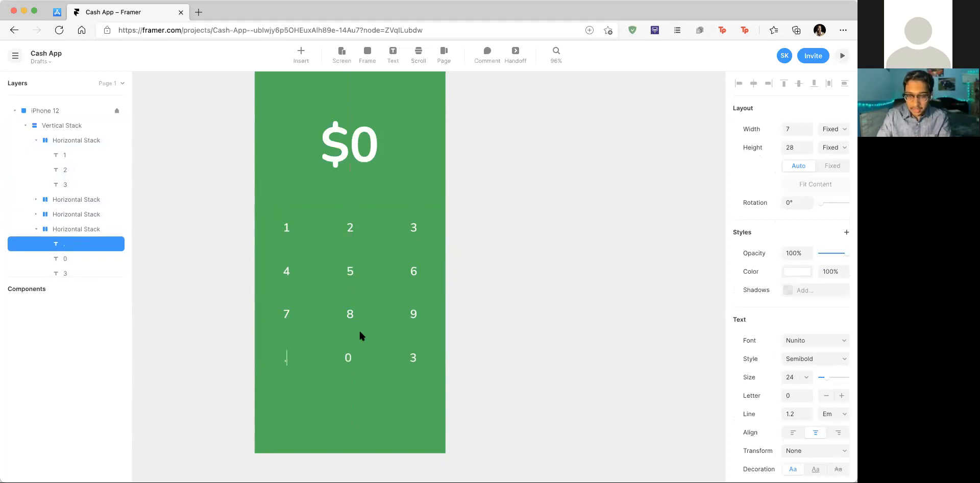
double_click(414, 358)
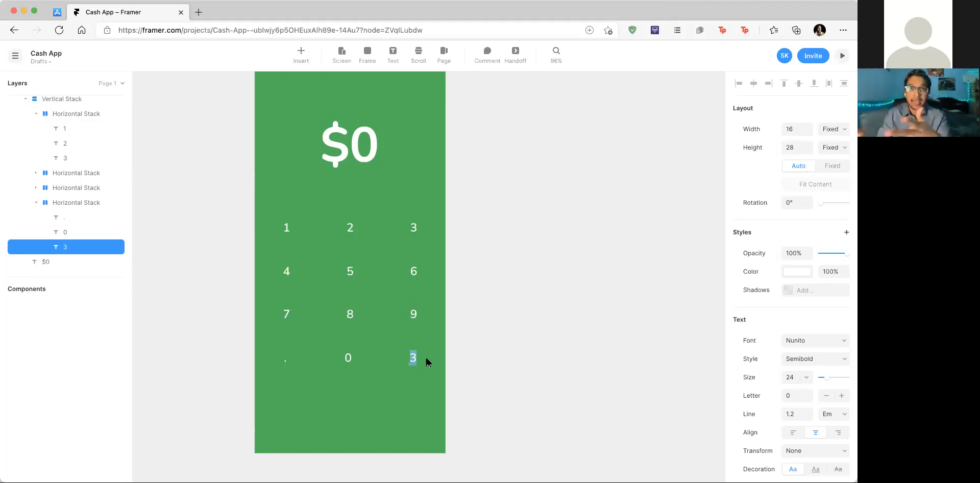
type("<")
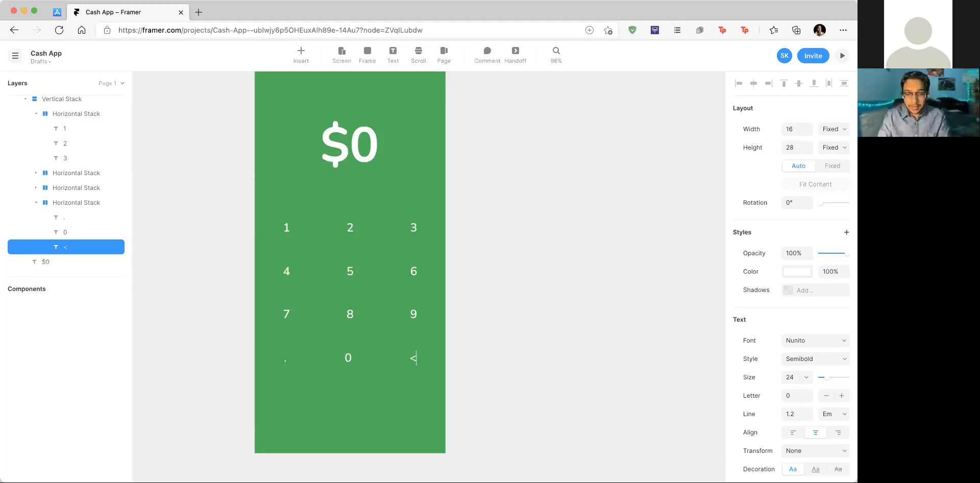
scroll(522, 300, "up", 2)
left_click(405, 301)
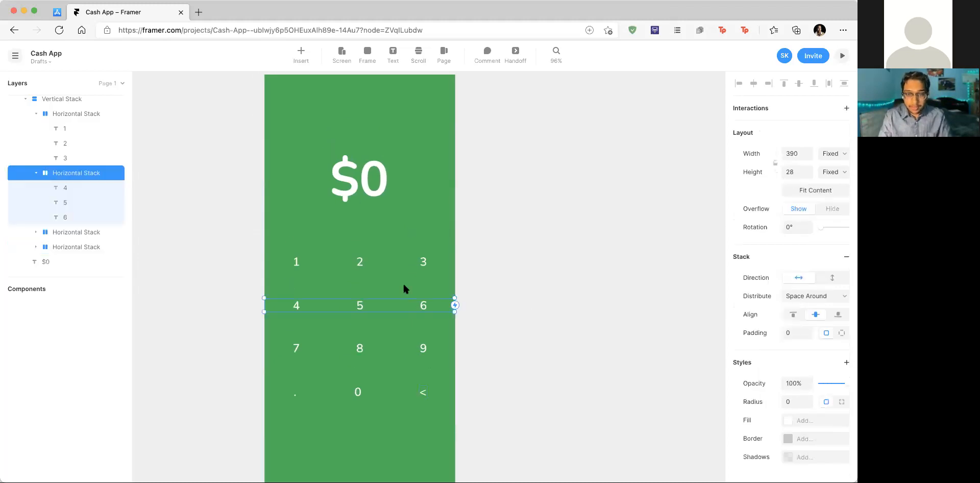
Step: Nudge the keypad stack up to top 365, snapped to the frame's centre guide
left_click(403, 285)
left_click_drag(409, 286, 409, 284)
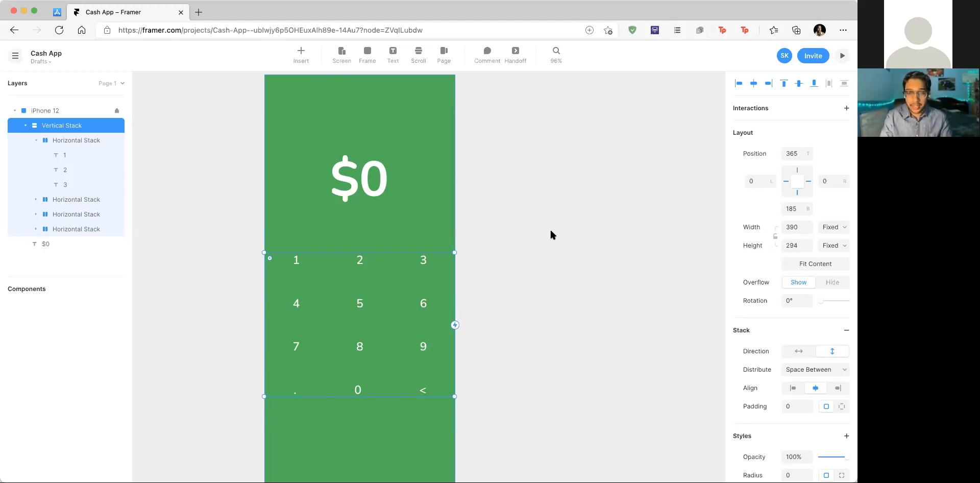
scroll(501, 291, "down", 2)
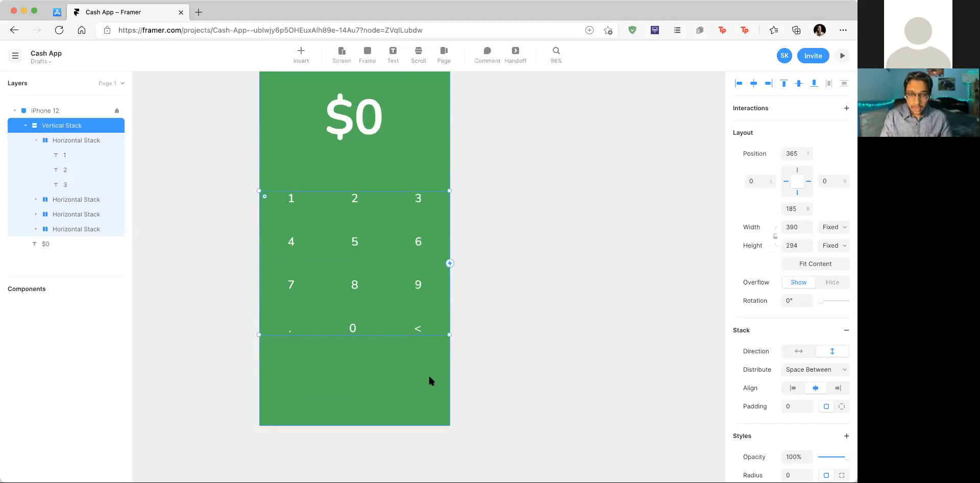
scroll(429, 379, "up", 1)
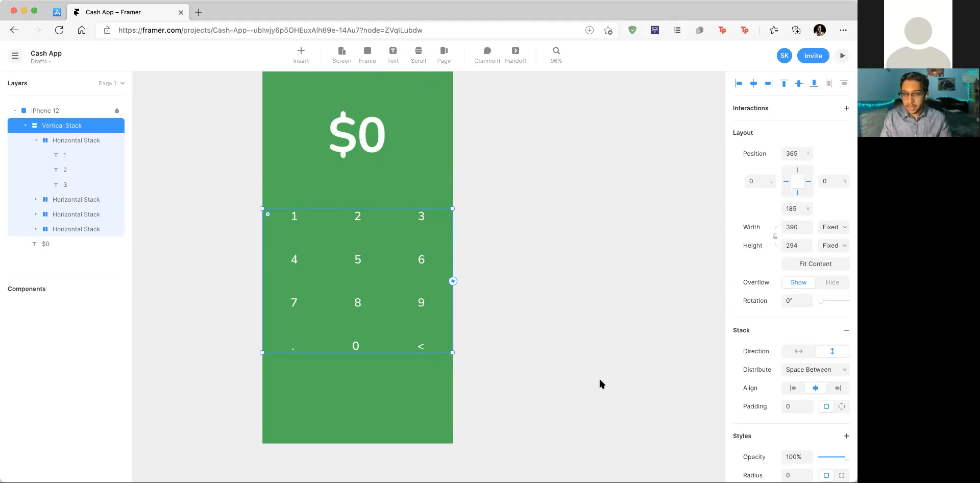
double_click(361, 348)
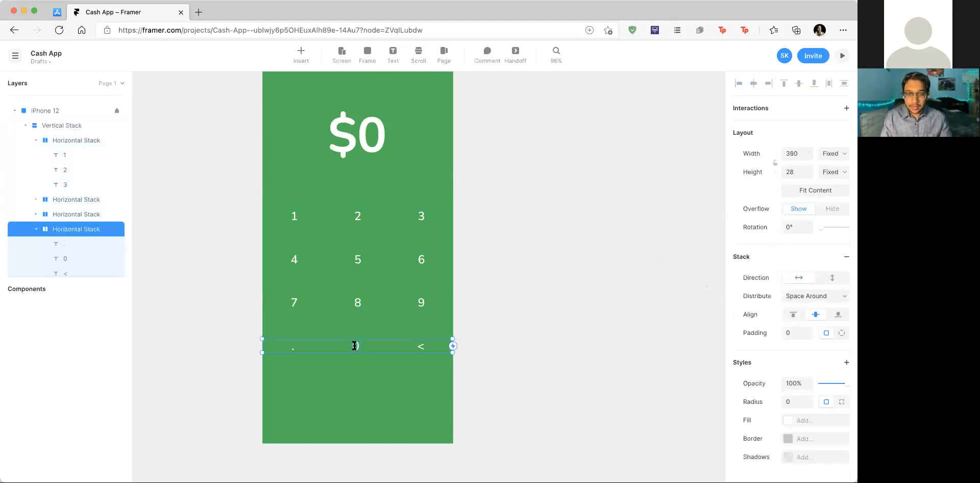
double_click(355, 346)
scroll(372, 343, "up", 5)
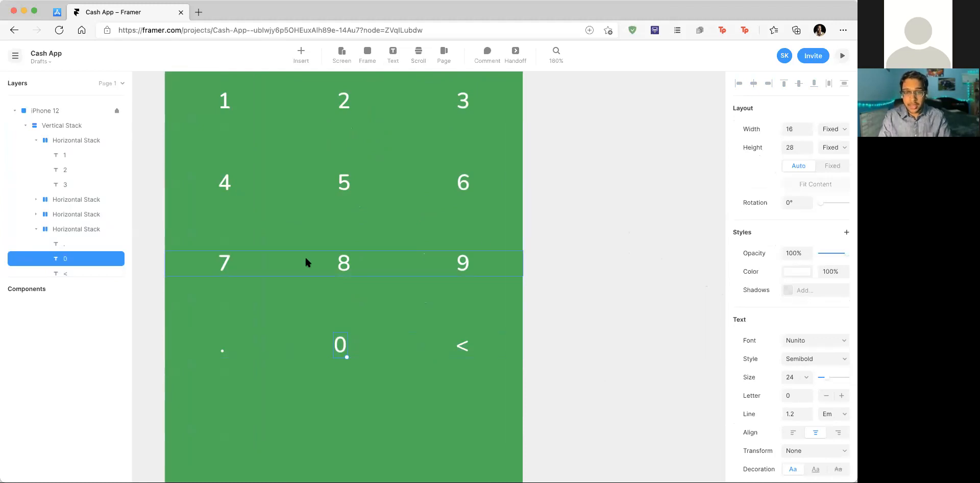
left_click(342, 265)
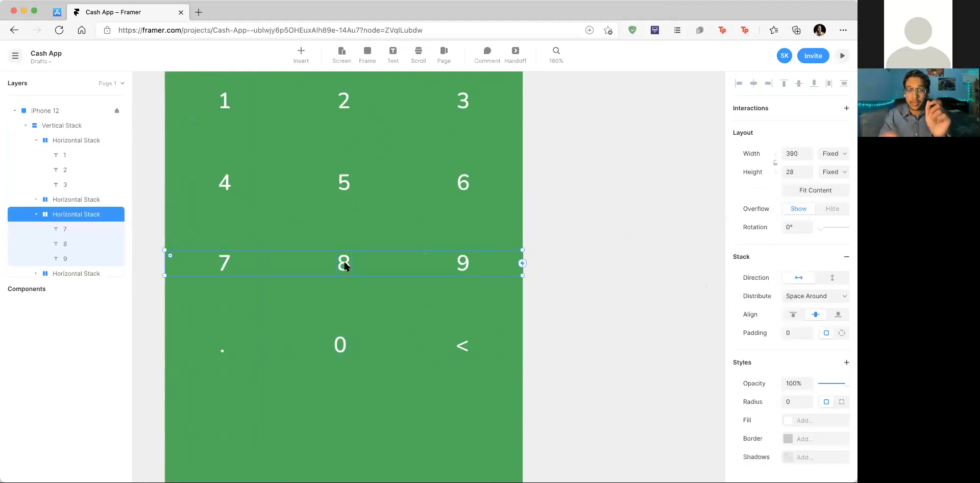
double_click(338, 345)
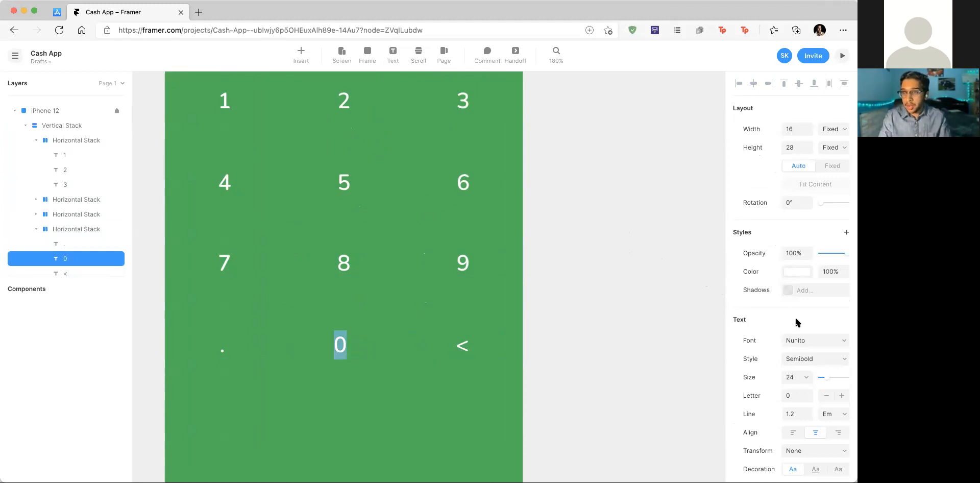
key("Escape")
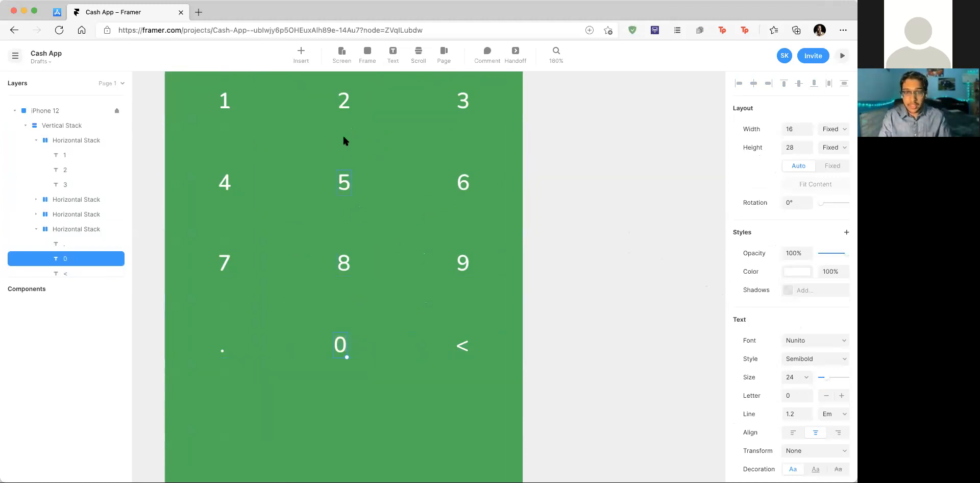
left_click(341, 104)
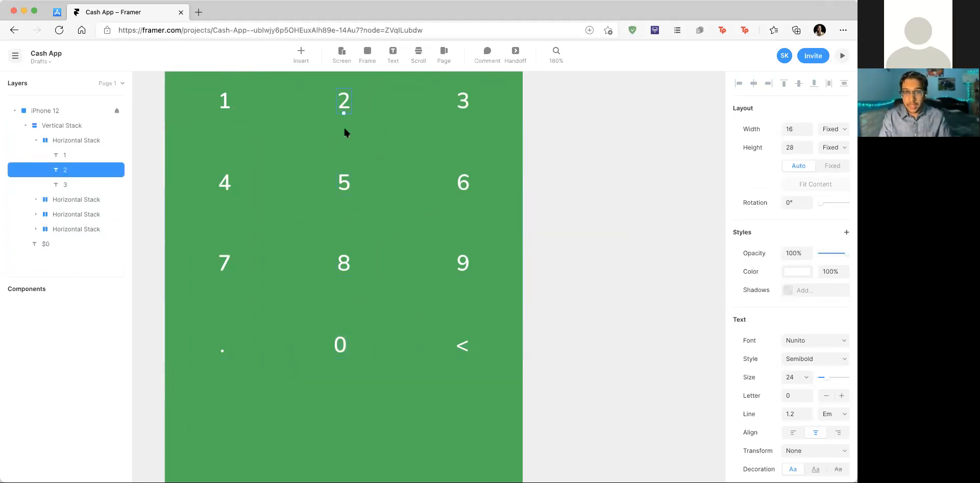
left_click(343, 189)
left_click(343, 261)
left_click(342, 341)
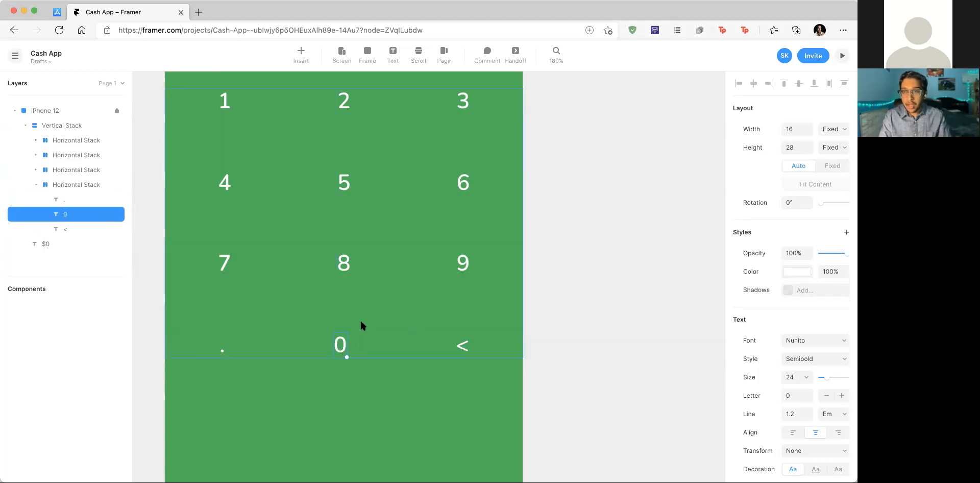
left_click(380, 309)
scroll(408, 297, "down", 5)
scroll(408, 296, "up", 4)
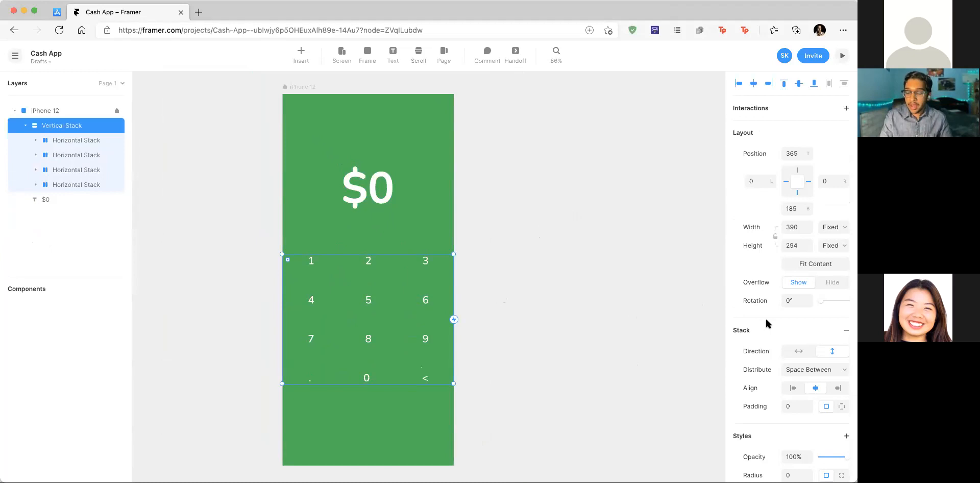
scroll(638, 276, "down", 2)
scroll(638, 275, "right", 2)
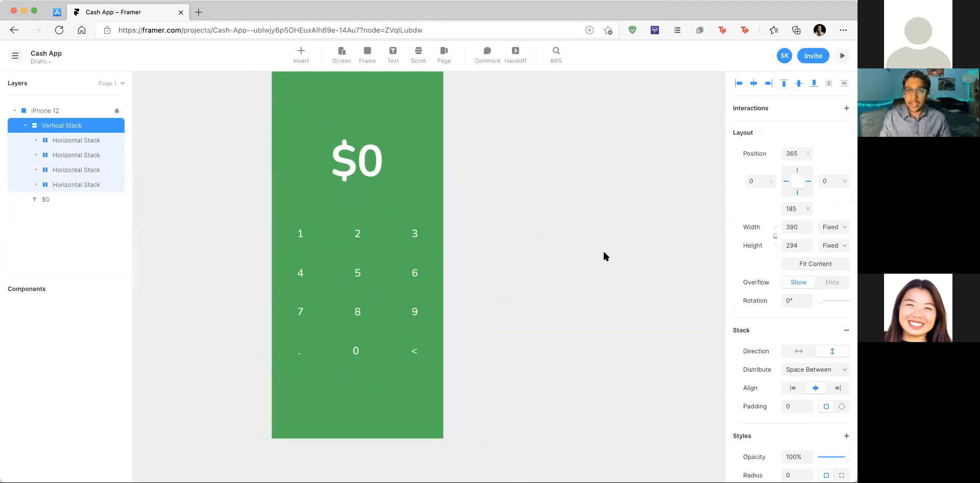
left_click(58, 11)
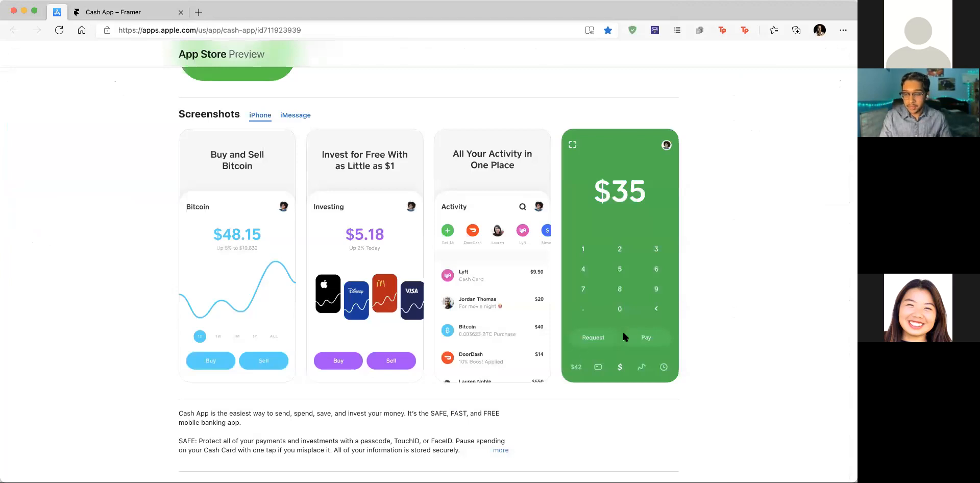
left_click(110, 10)
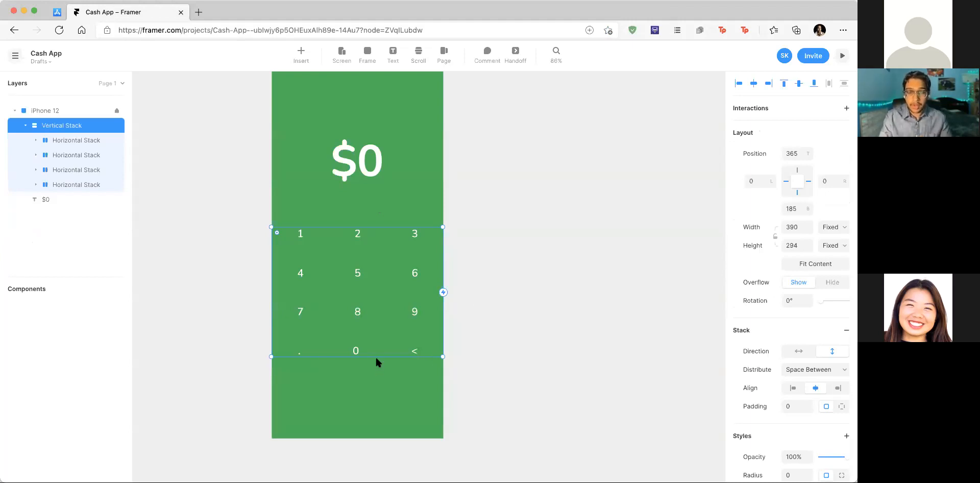
scroll(350, 397, "down", 1)
Step: Draw a 230 × 70 frame below the keypad
left_click(388, 383)
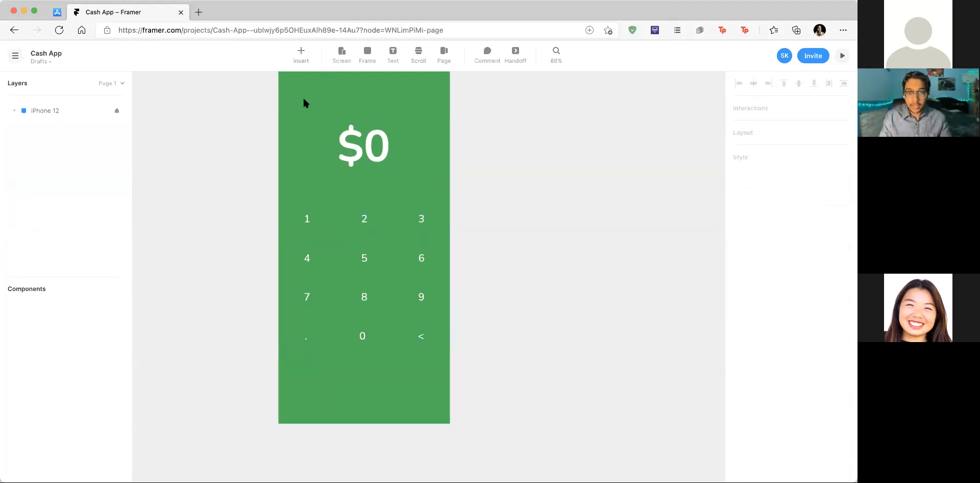
left_click(366, 51)
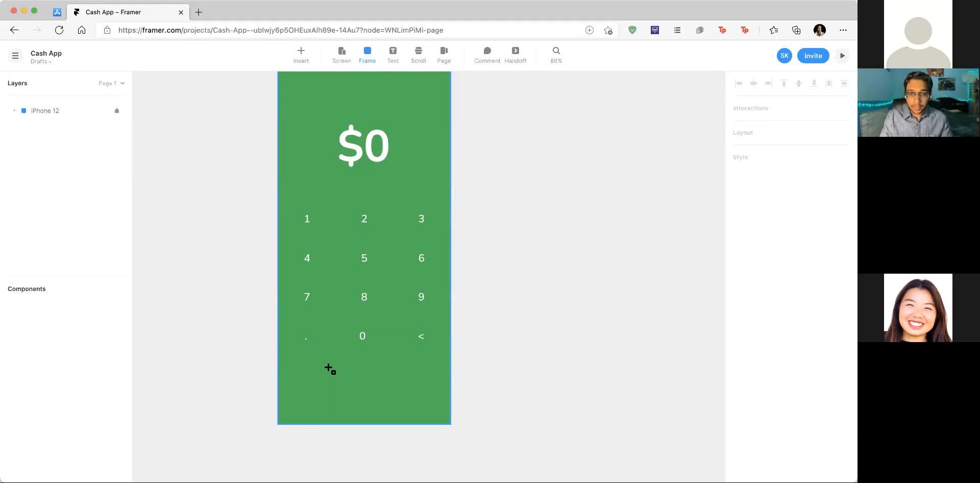
left_click_drag(325, 367, 417, 397)
scroll(359, 384, "up", 4)
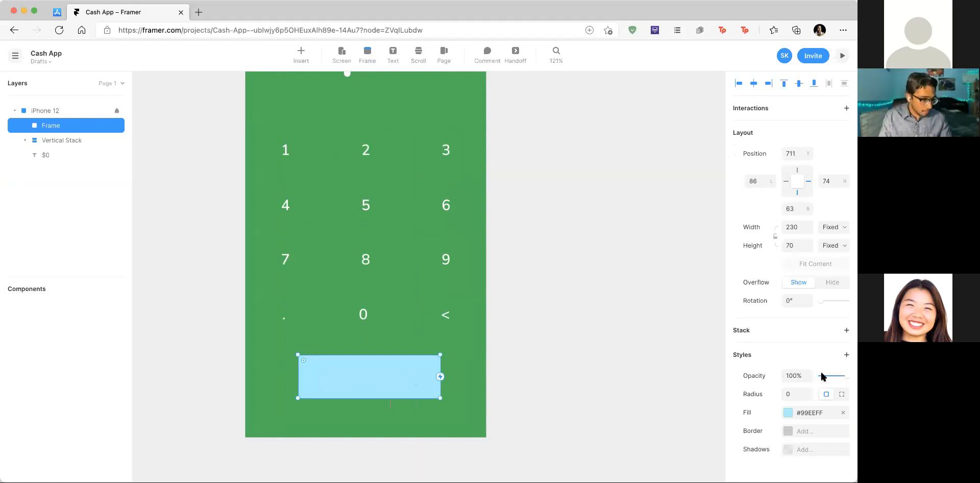
Step: Fill the box with #08C95C and give it corner radius 50
left_click(815, 412)
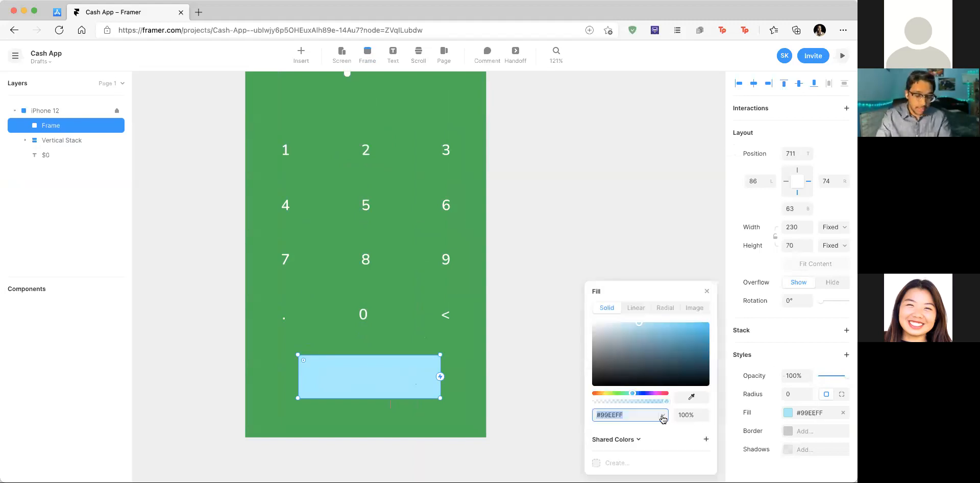
type("08c95c")
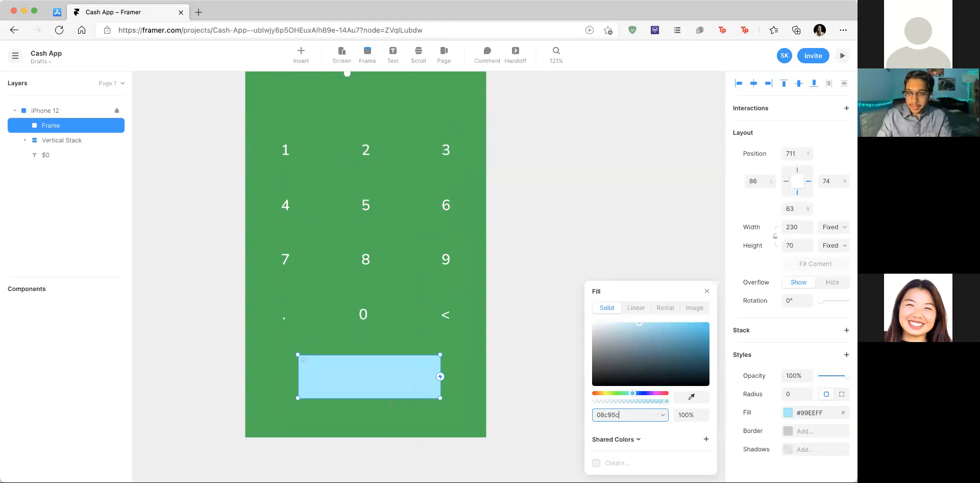
key("Return")
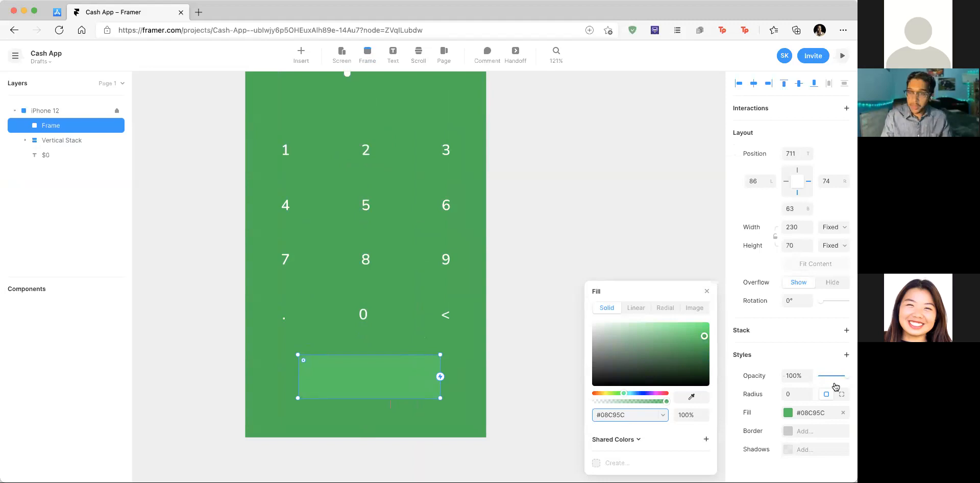
left_click(798, 394)
type("50")
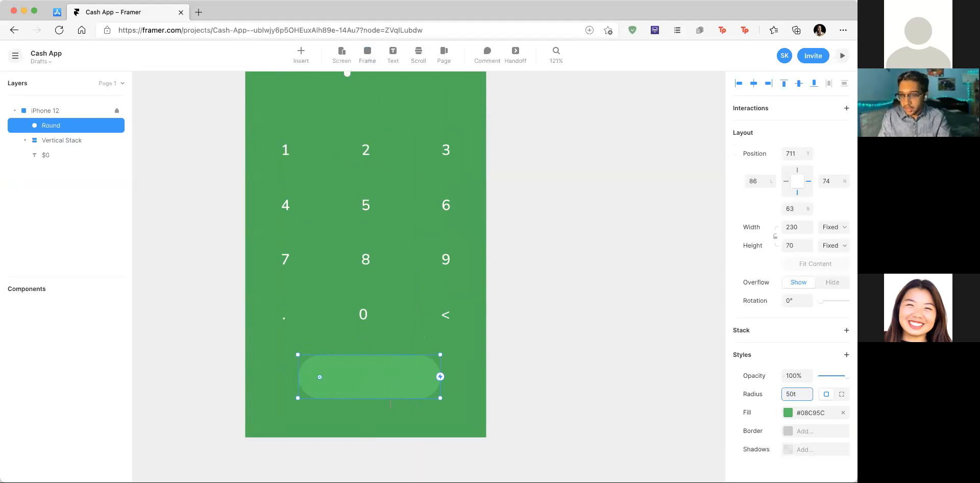
left_click(489, 417)
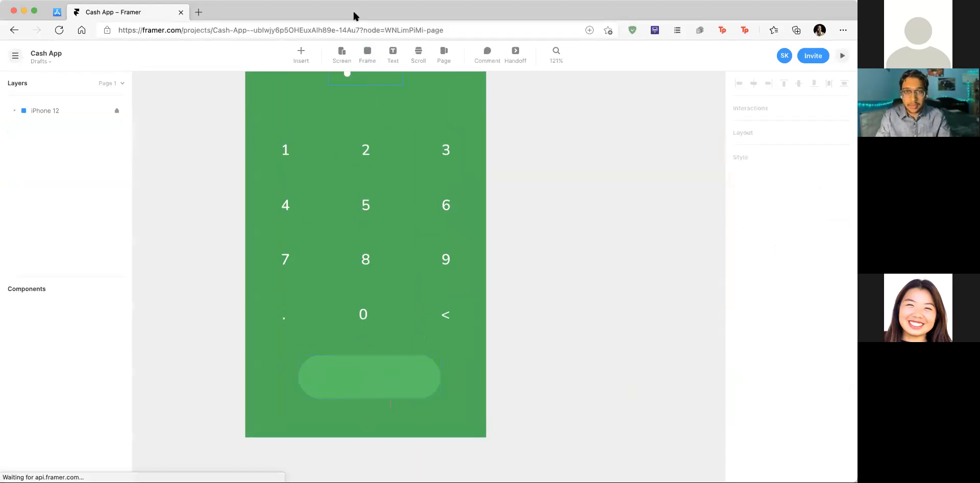
left_click(376, 360)
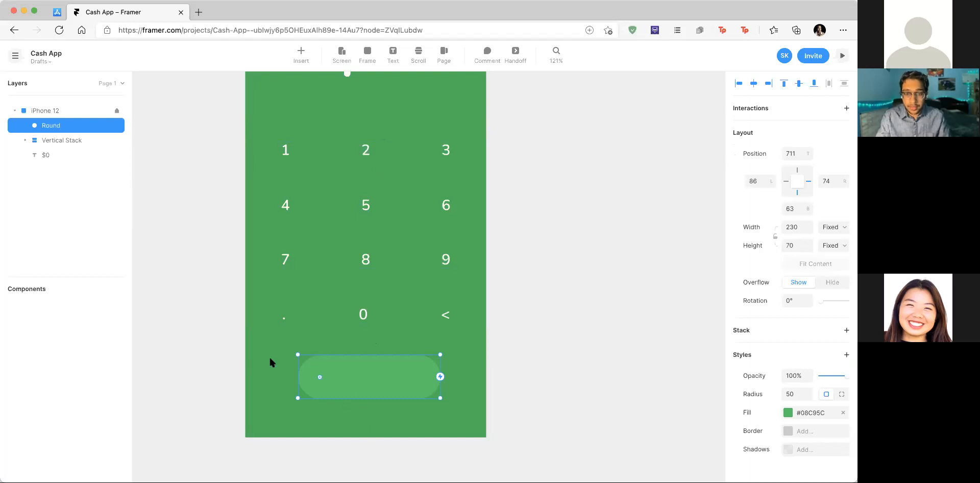
Step: Add a 'Request' text label inside the pill, sized to fit its content
left_click(392, 53)
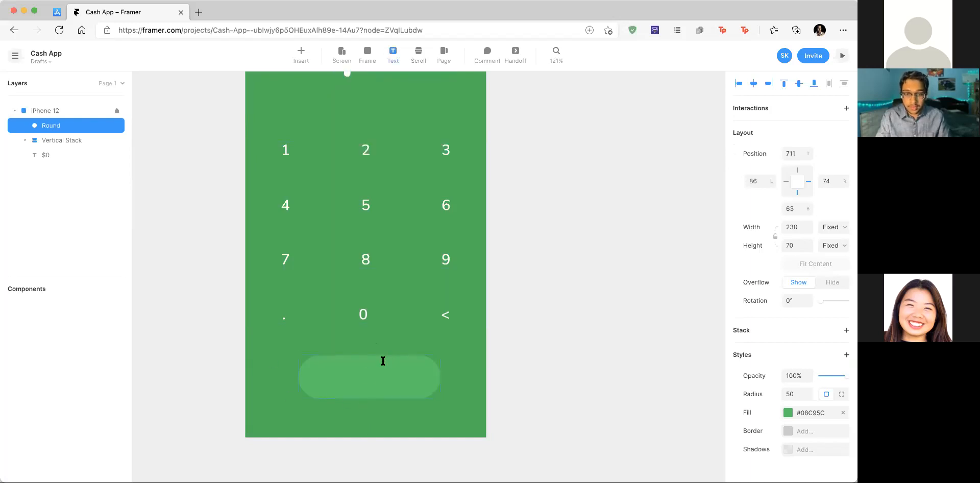
left_click_drag(334, 362, 382, 384)
type("Request")
key("Escape")
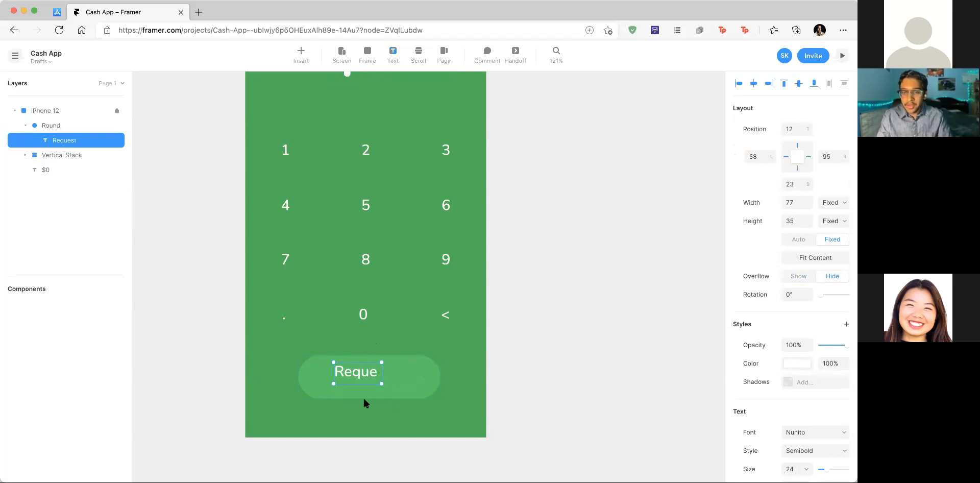
mouse_move(382, 383)
left_mouse_down()
mouse_move(395, 378)
mouse_move(375, 379)
mouse_move(386, 383)
left_mouse_up()
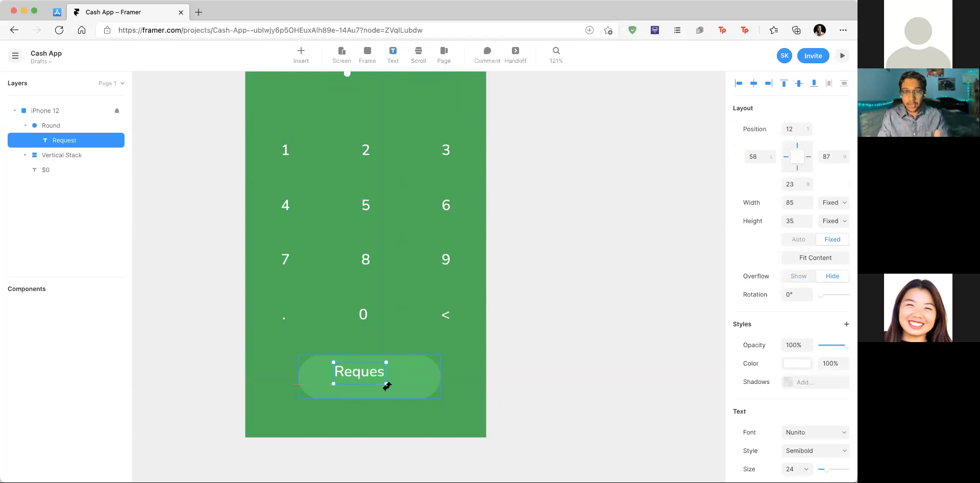
left_click(799, 240)
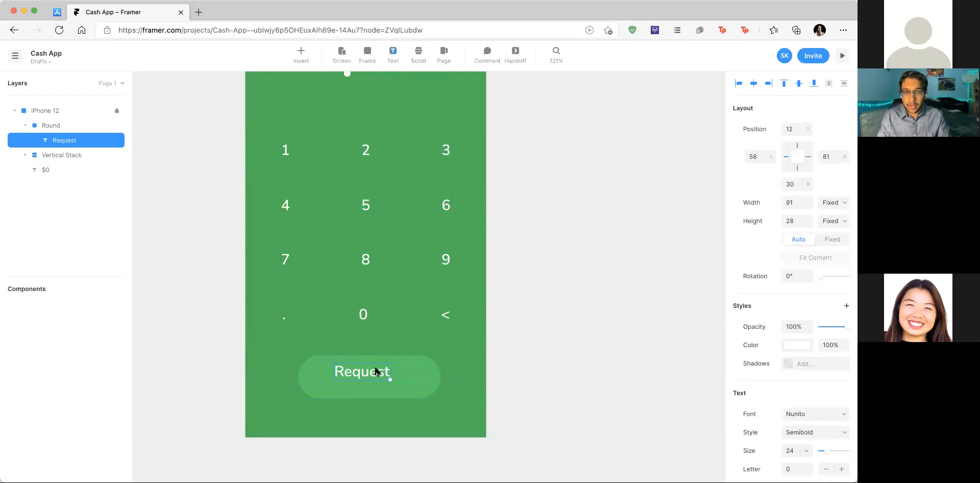
left_click_drag(379, 371, 381, 375)
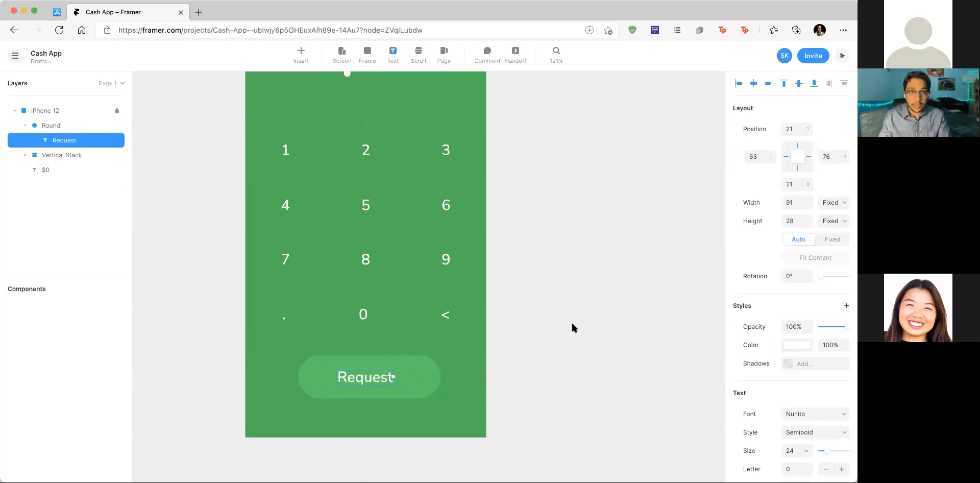
Step: Set the Request label to size 20, centre it, and move the button lower-left
scroll(780, 371, "down", 3)
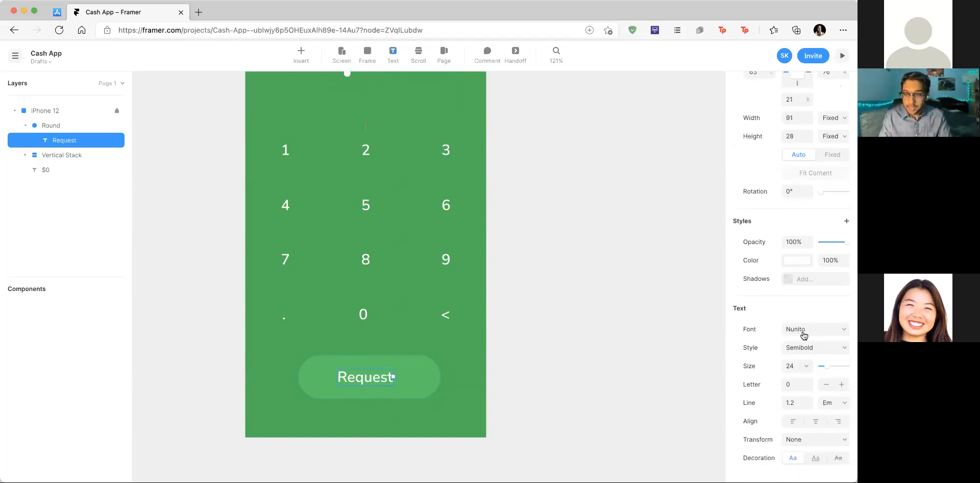
left_click(811, 367)
type("20")
key("Return")
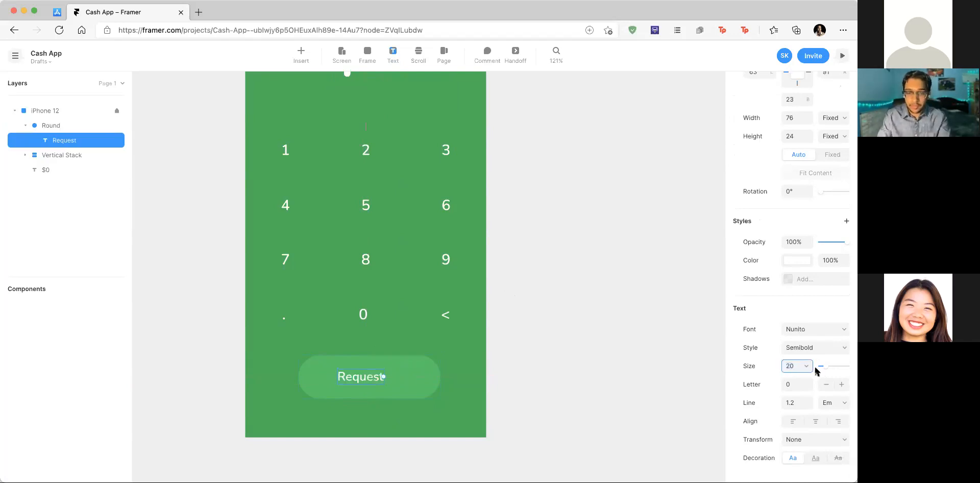
left_click_drag(375, 378, 382, 379)
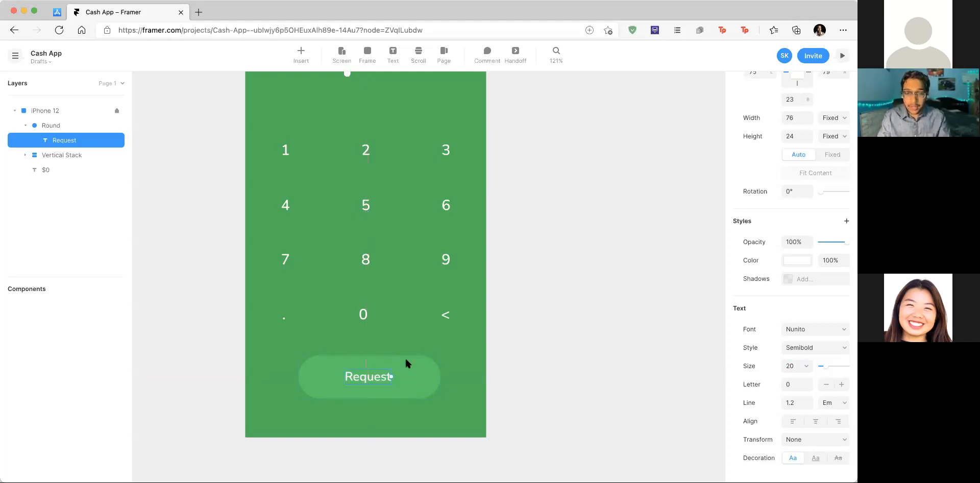
left_click(419, 357)
left_click_drag(412, 364, 327, 400)
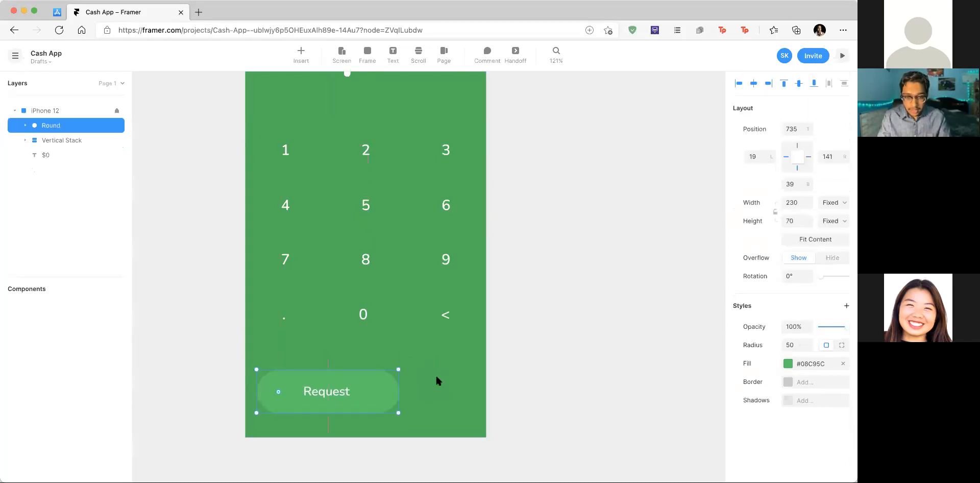
Step: Re-centre the Request label within its button and select the button shape
double_click(330, 392)
left_click_drag(331, 391, 333, 390)
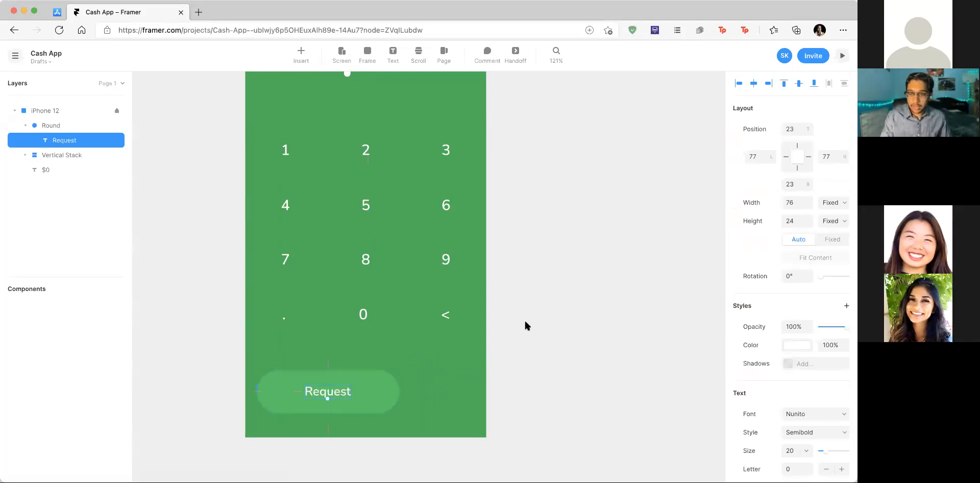
left_click(371, 390)
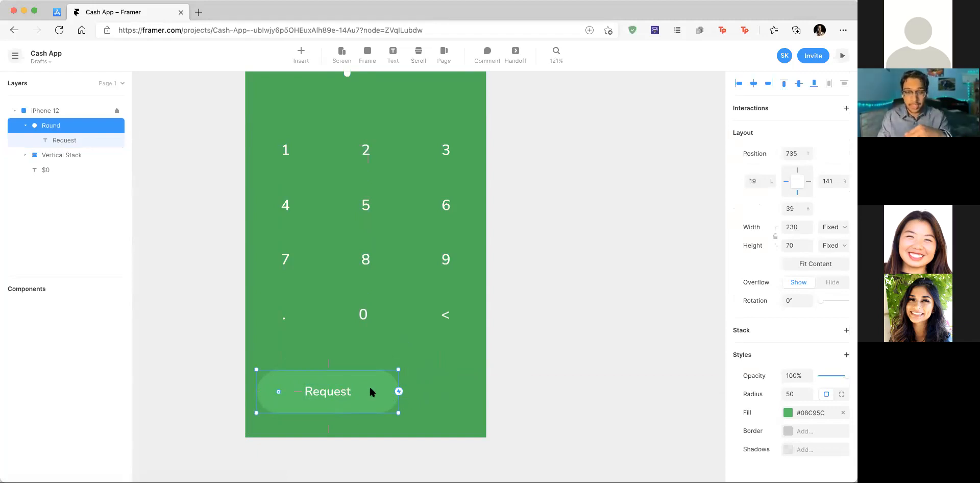
Step: Wrap the Request button in a stack 50 tall, stretched to the phone's full 390 width
right_click(383, 384)
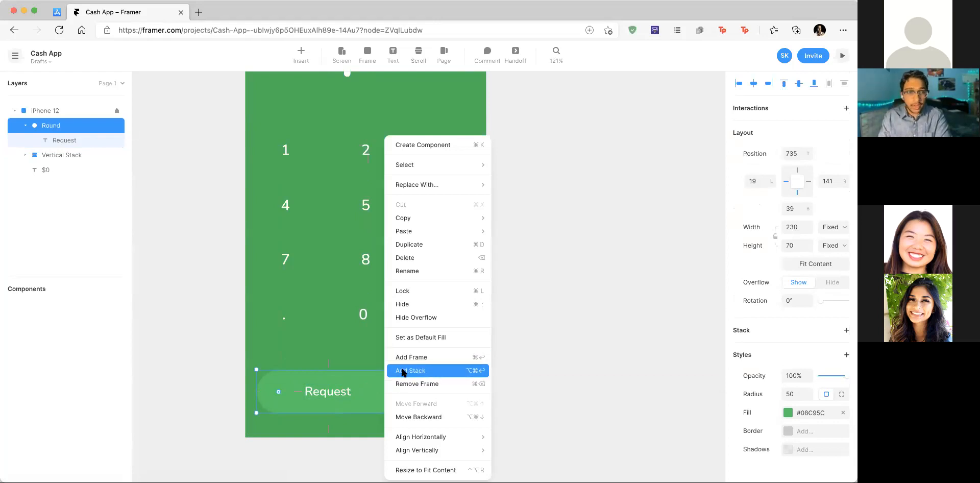
left_click(419, 371)
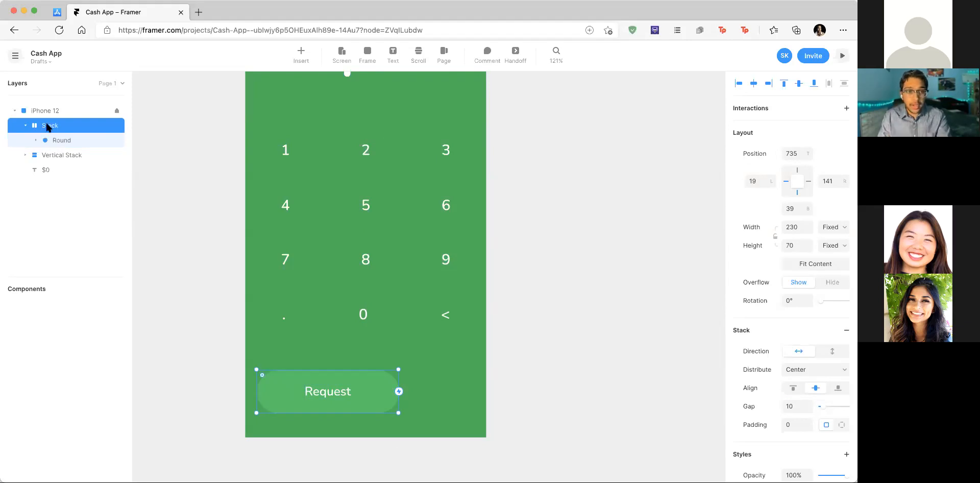
left_click(797, 243)
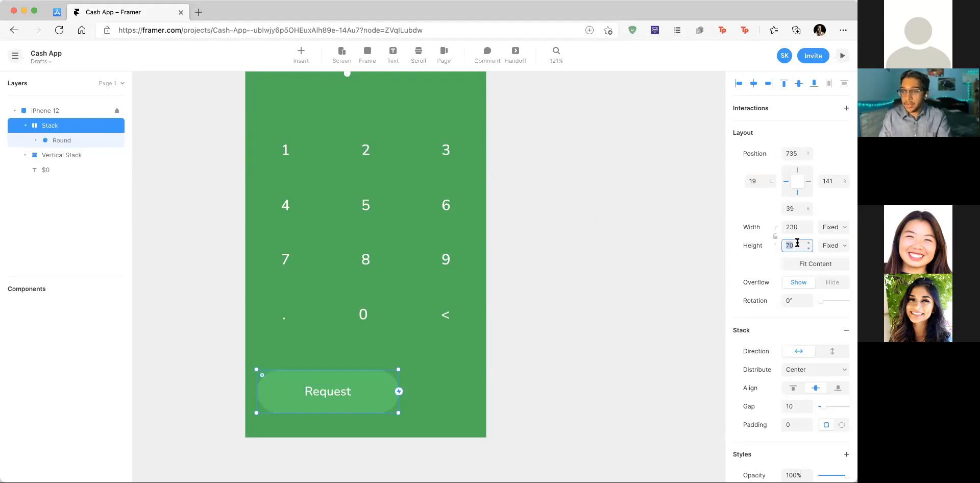
type("50")
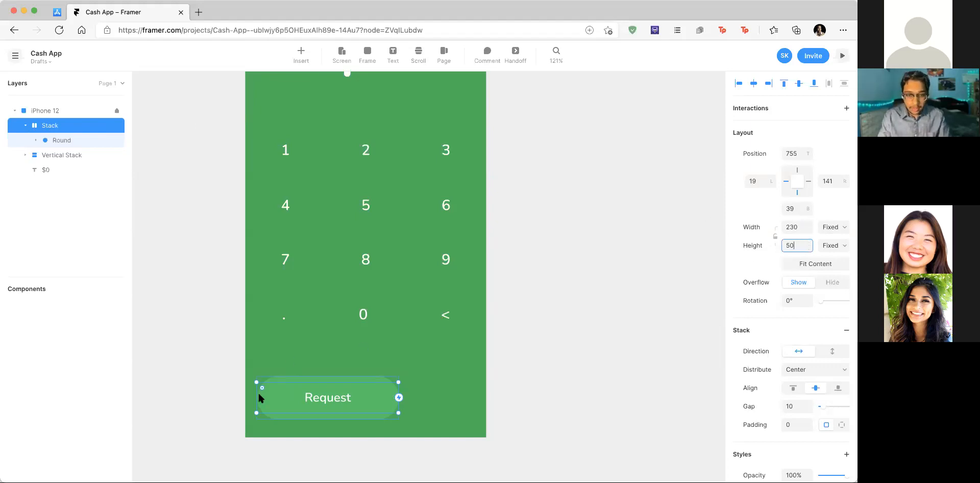
left_click_drag(257, 399, 252, 399)
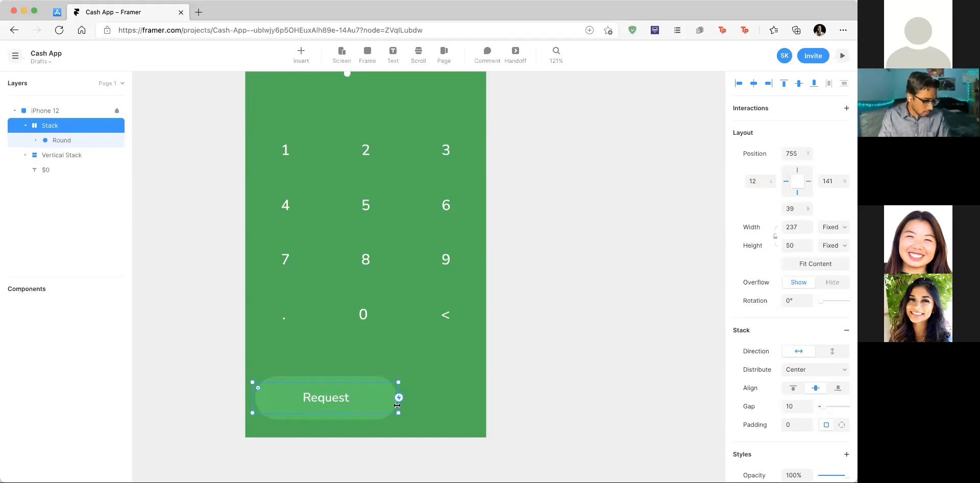
left_click_drag(397, 405, 486, 398)
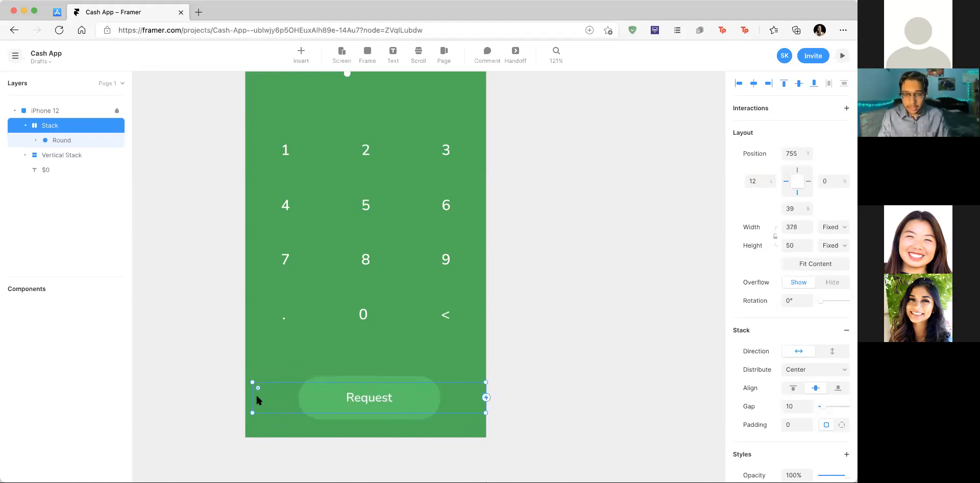
left_click_drag(249, 397, 244, 397)
Step: Change the Request pill's height from 70 to 50
left_click(61, 140)
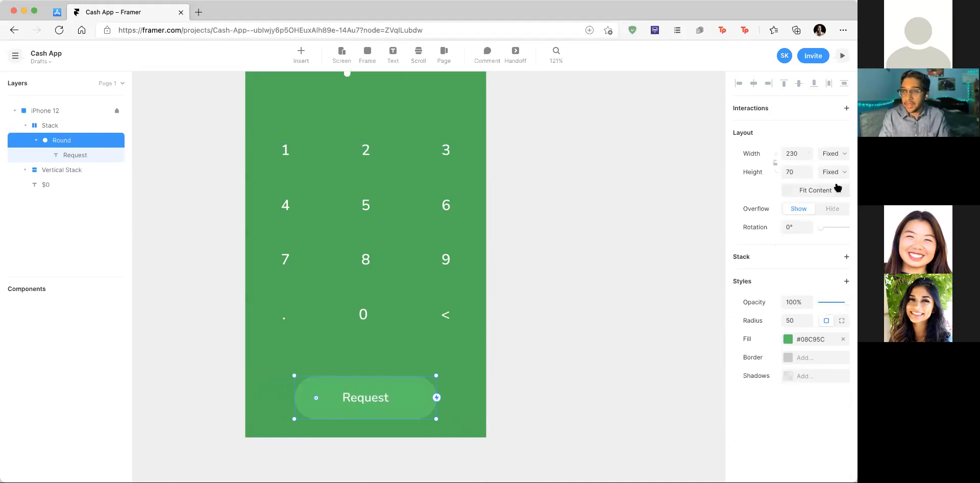
left_click(799, 171)
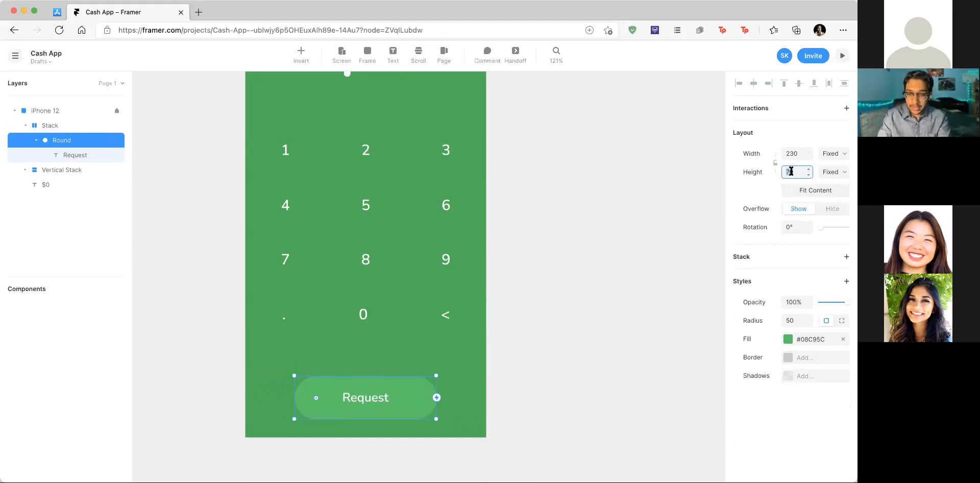
key("BackSpace")
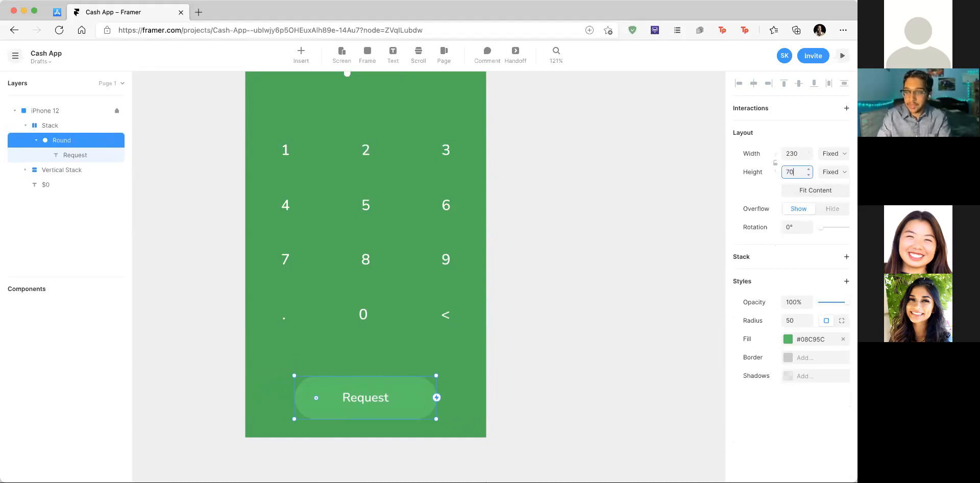
type("50")
key("Return")
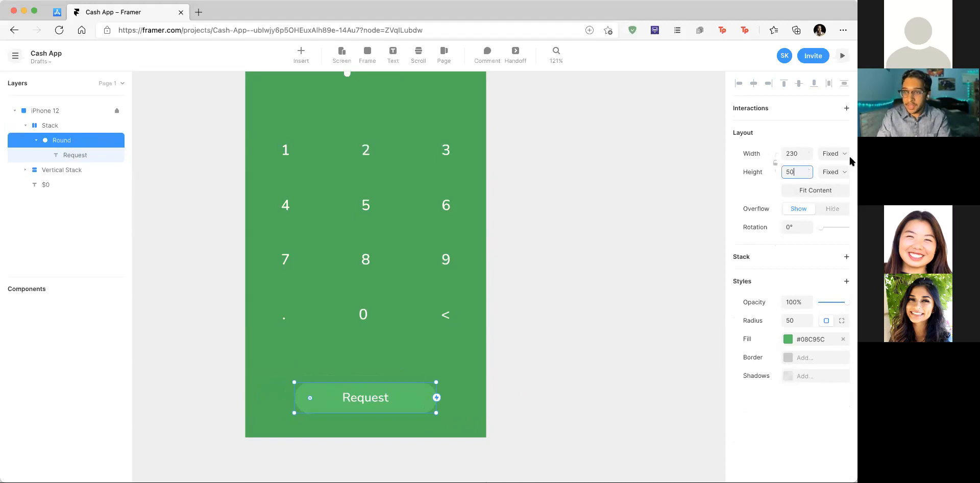
Step: Give the pill a 48% fraction width and full stack height, then duplicate it
left_click(796, 153)
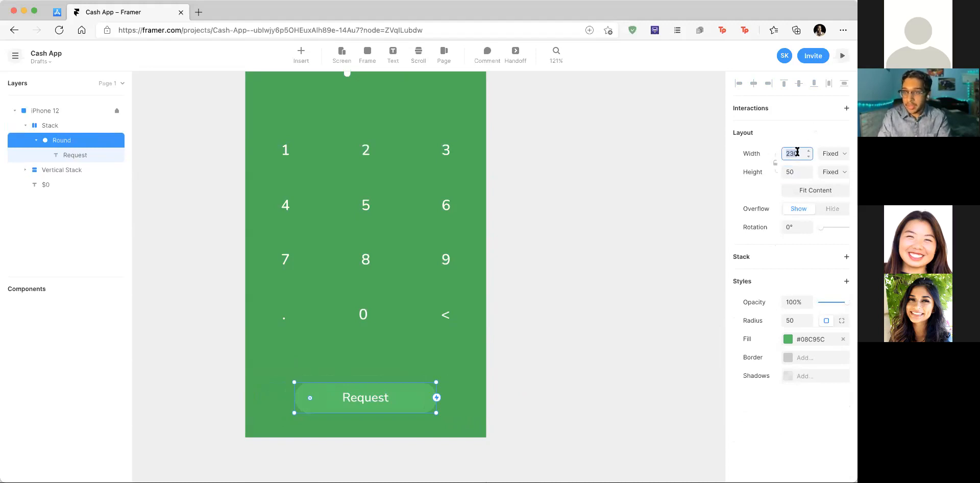
left_click(832, 156)
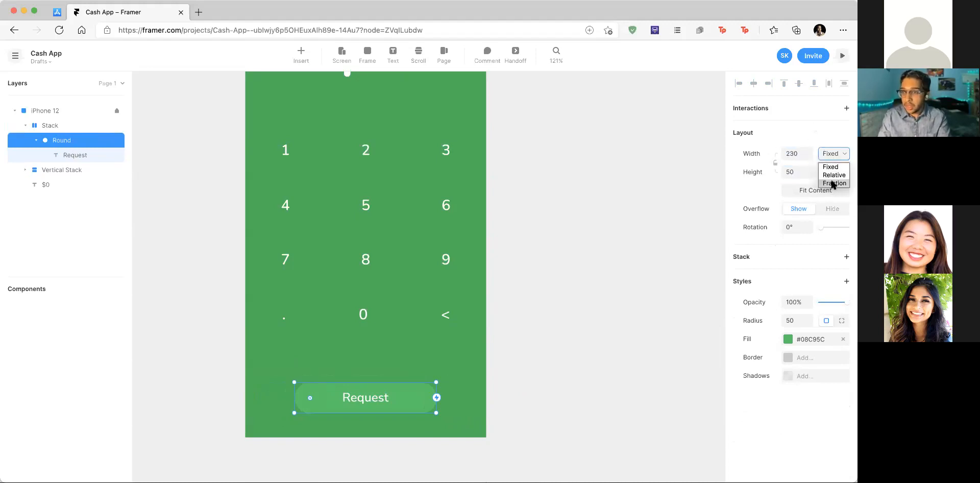
left_click(832, 187)
left_click(794, 153)
left_click(794, 172)
left_click(827, 174)
left_click(830, 203)
left_click(798, 155)
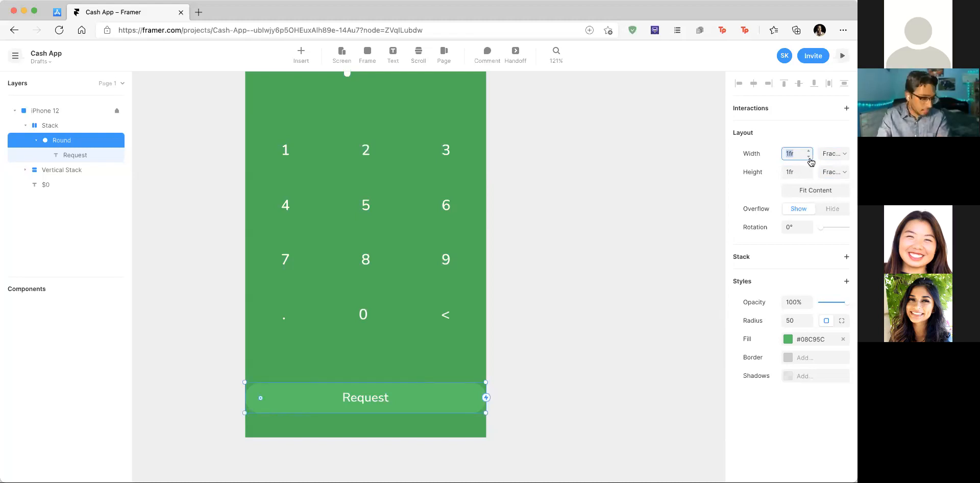
type("48%")
left_click(430, 402)
left_click(399, 394)
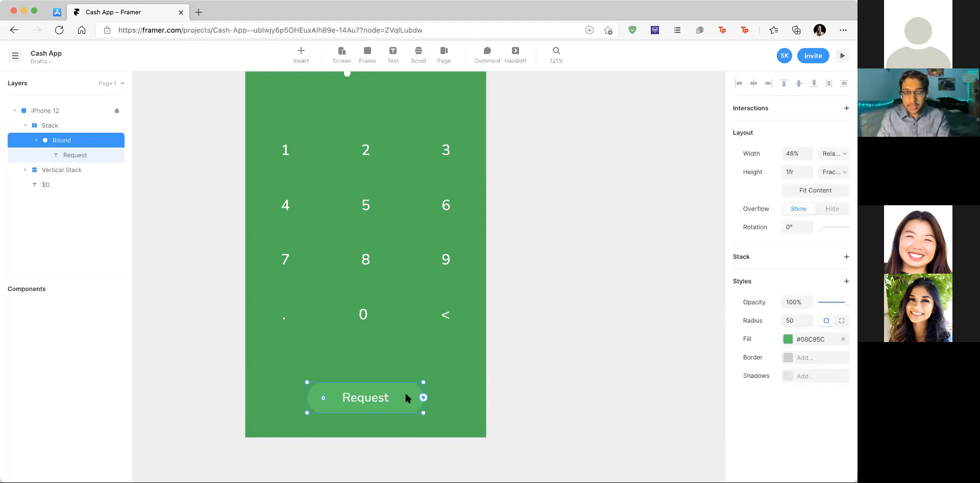
key("super+d")
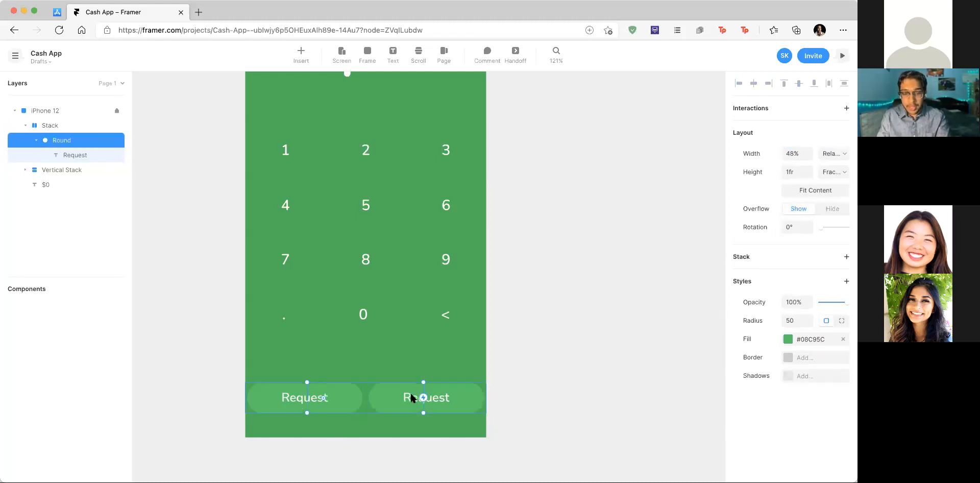
Step: Change the duplicate button's label to 'Pay'
left_click(506, 414)
double_click(419, 393)
double_click(425, 397)
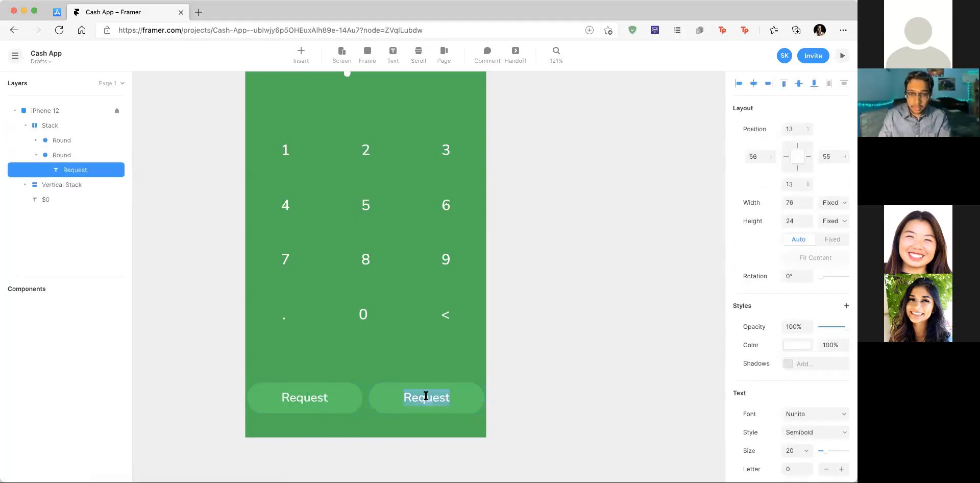
type("Pay")
key("Escape")
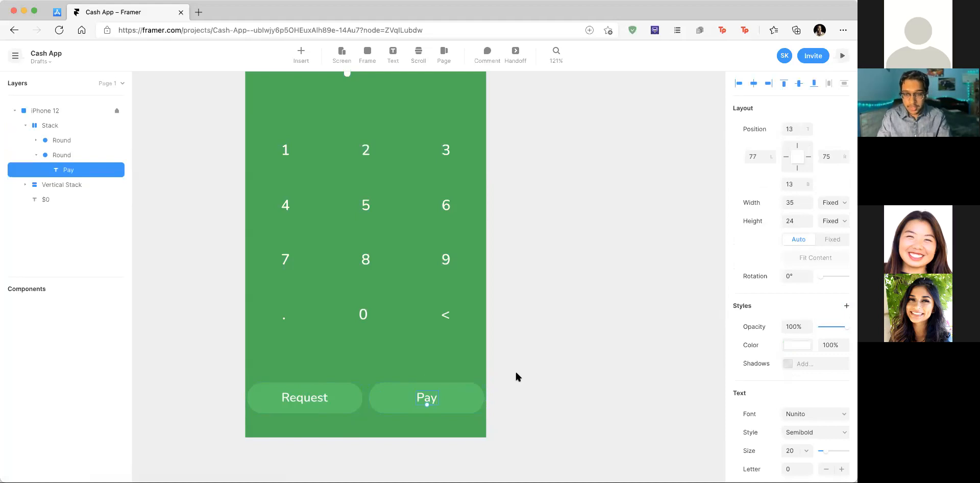
Step: Make the Request/Pay stack 358 wide, centred, at a top position of 670
left_click(363, 399)
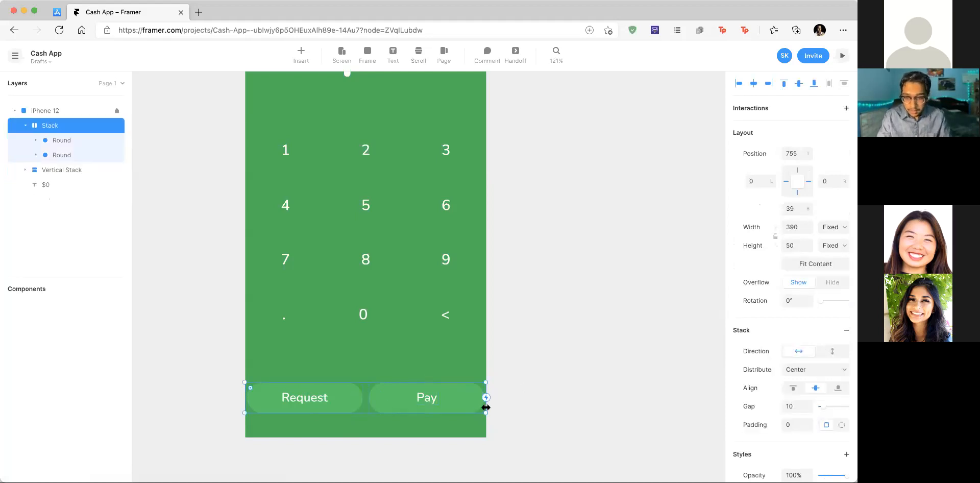
left_click_drag(485, 407, 454, 410)
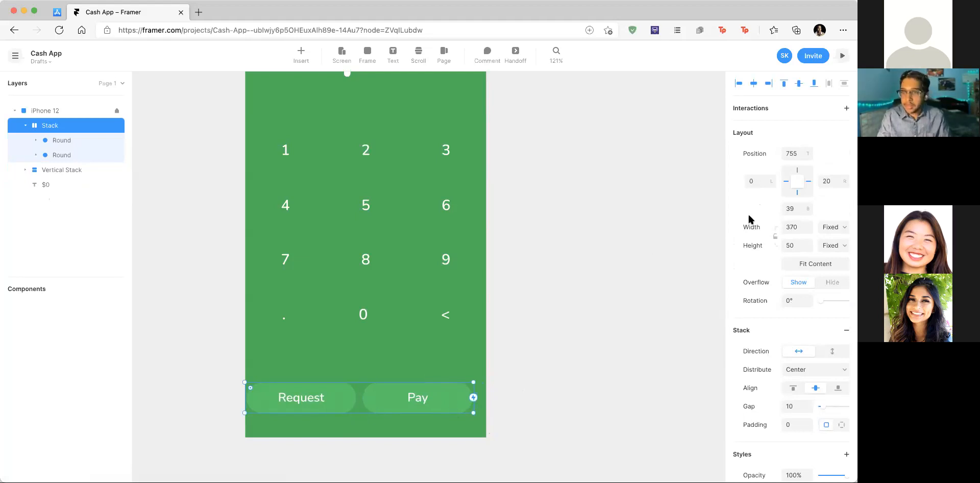
left_click(795, 227)
type("358")
key("Return")
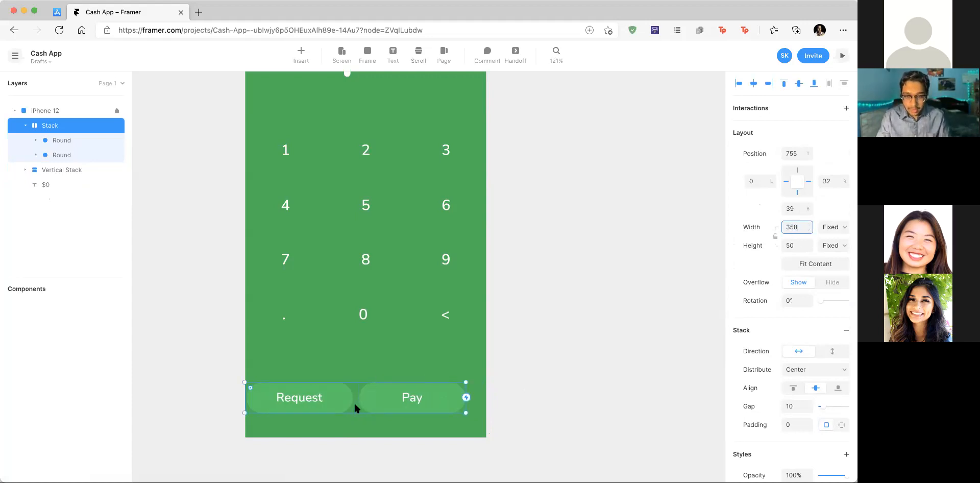
left_click_drag(354, 401, 360, 401)
scroll(360, 401, "up", 3)
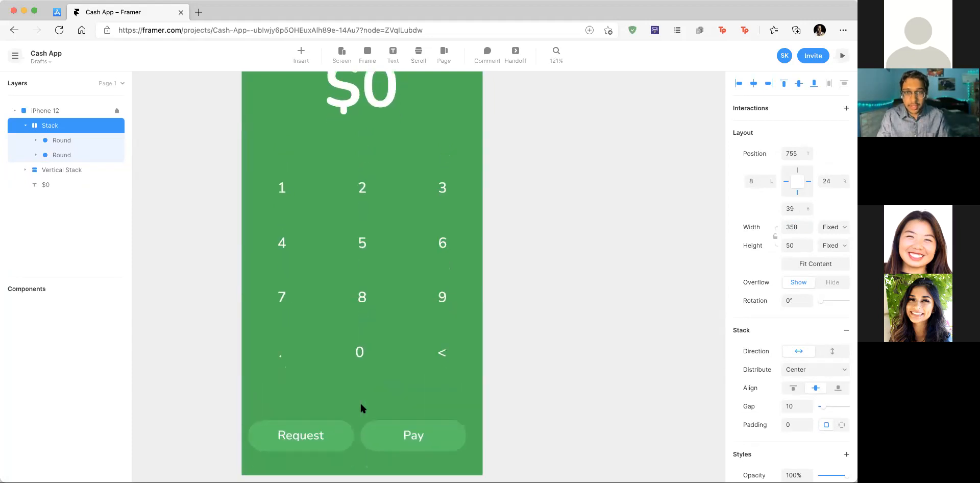
scroll(360, 408, "down", 2)
left_click_drag(359, 413, 366, 395)
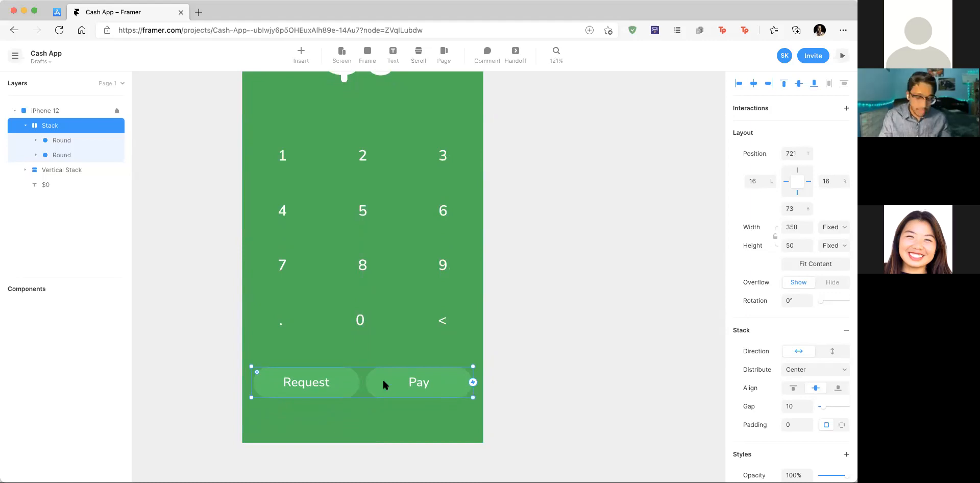
left_click(797, 152)
type("670")
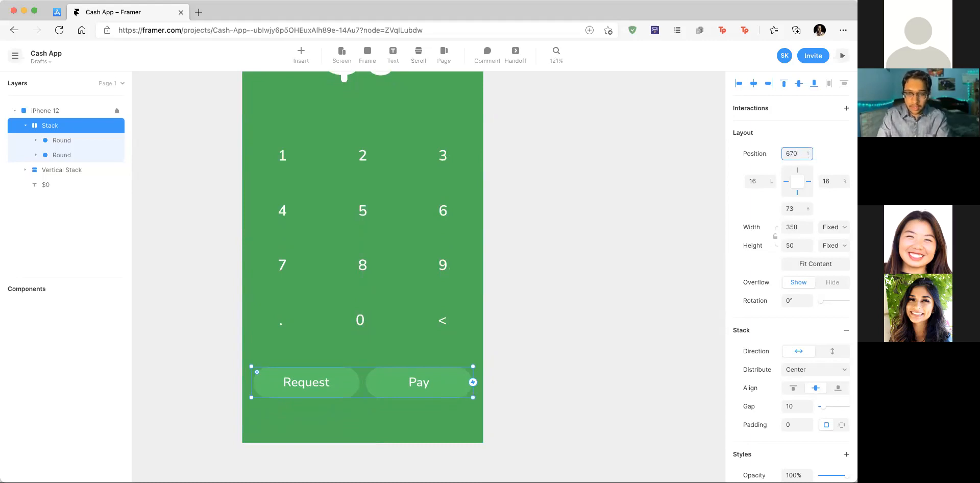
key("Return")
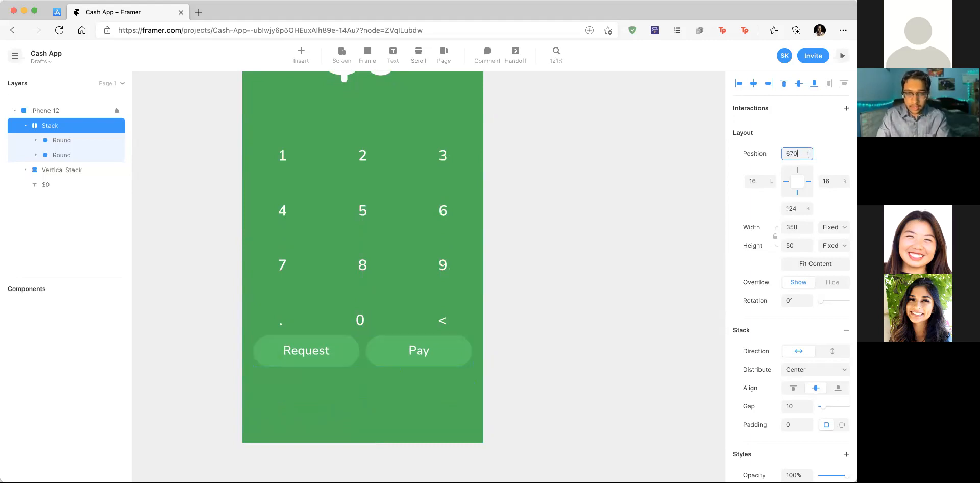
Step: Move the keypad stack up beneath the $0 amount and nudge the Request/Pay row upward
left_click(397, 188)
scroll(396, 185, "up", 1)
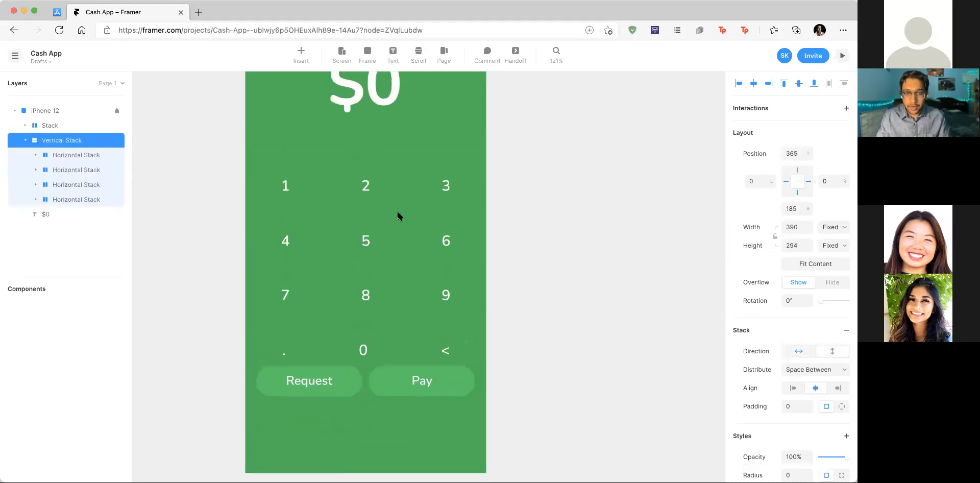
left_click_drag(401, 217, 401, 193)
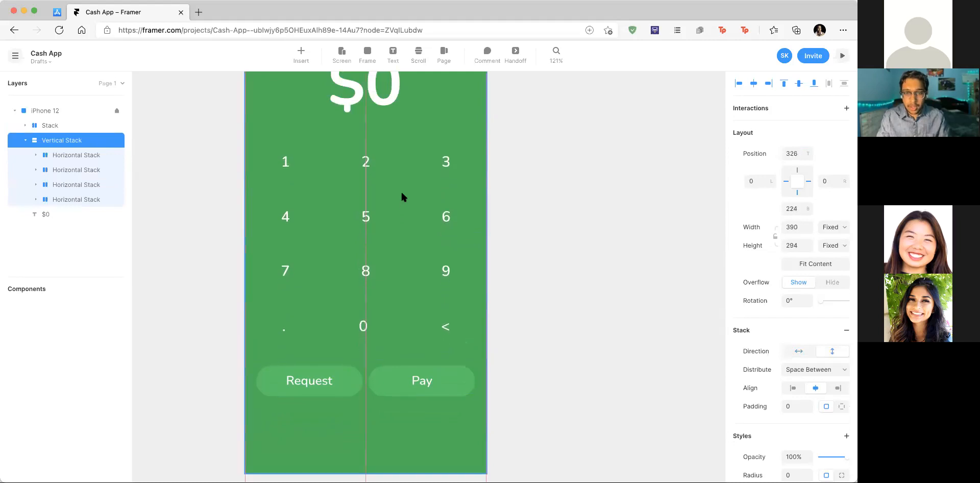
scroll(401, 193, "down", 5)
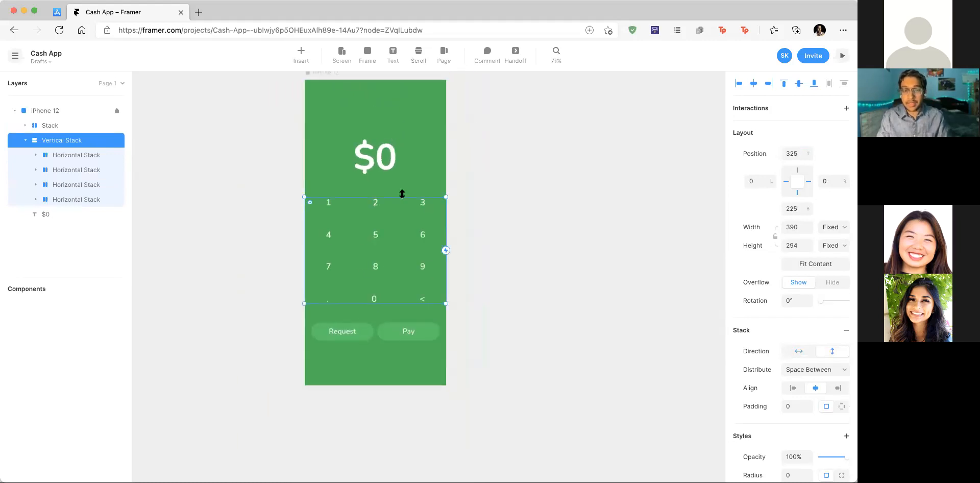
scroll(474, 173, "up", 1)
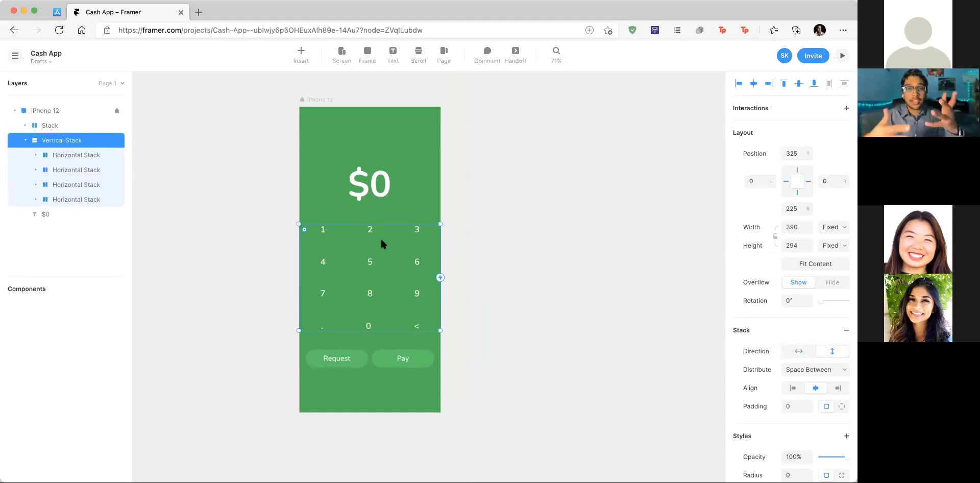
left_click_drag(381, 184, 383, 178)
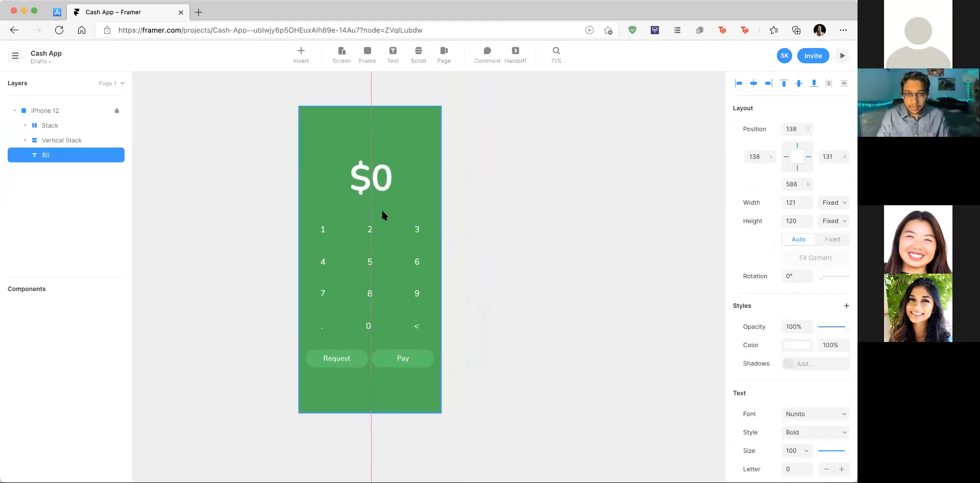
left_click(386, 249)
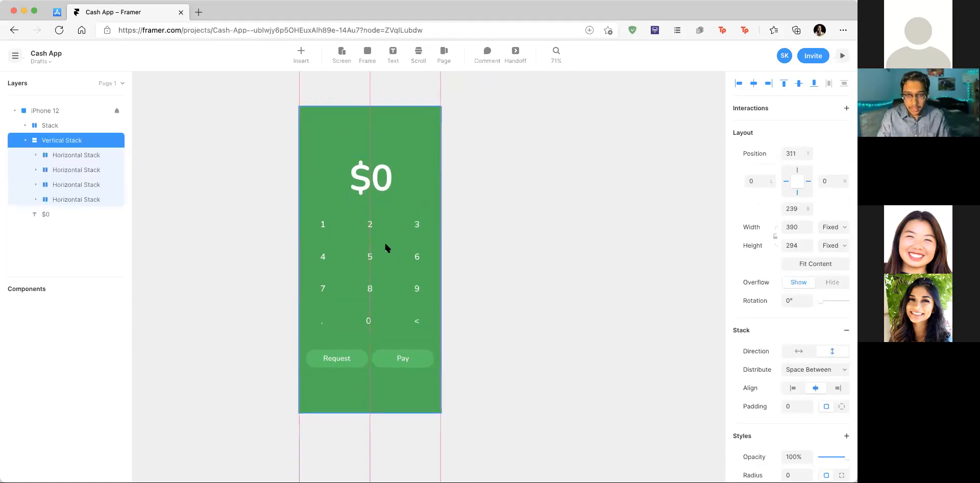
left_click_drag(369, 359, 370, 360)
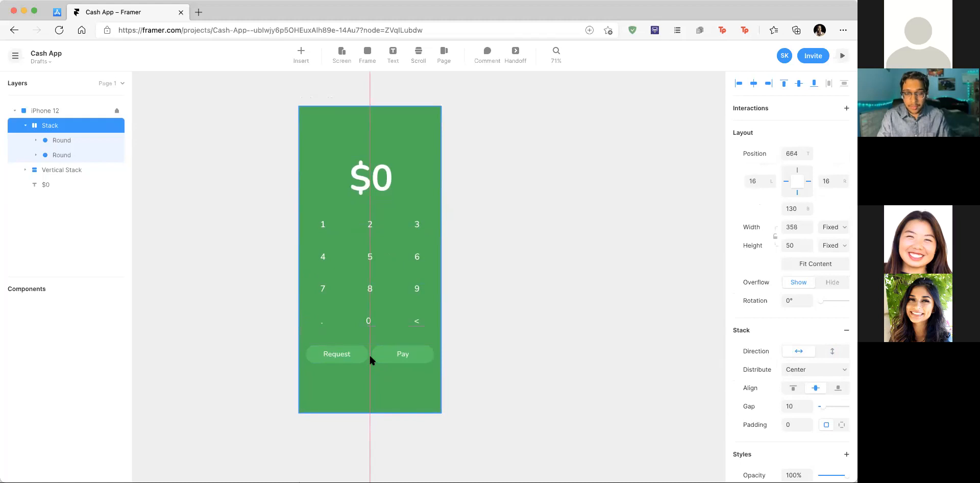
left_click(406, 373)
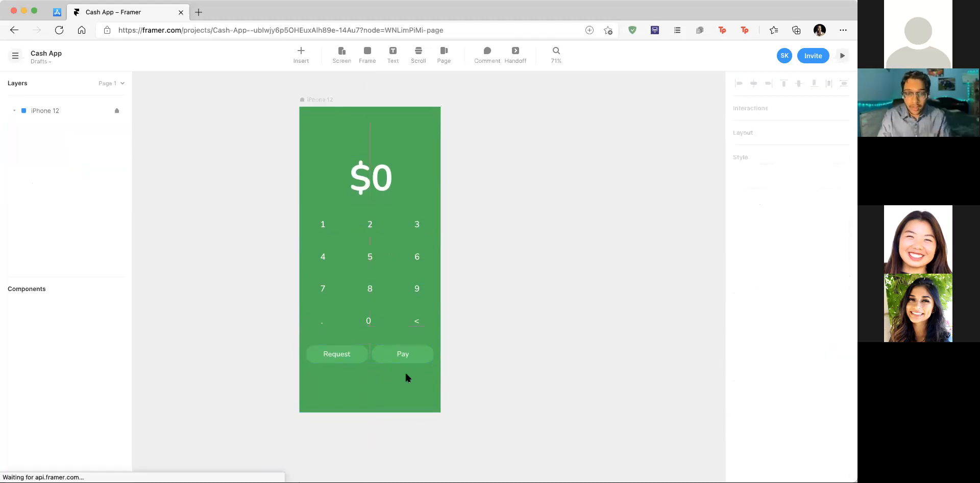
scroll(406, 374, "up", 4)
scroll(405, 374, "down", 1)
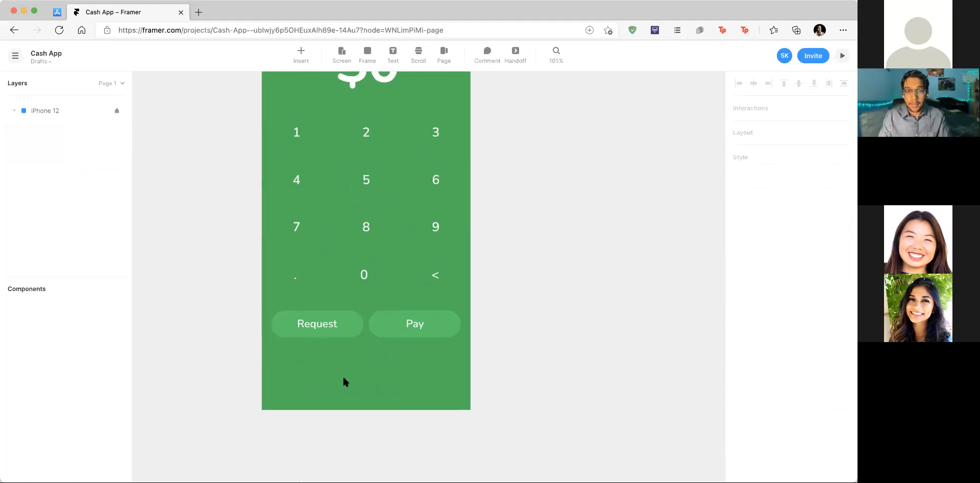
scroll(343, 380, "up", 2)
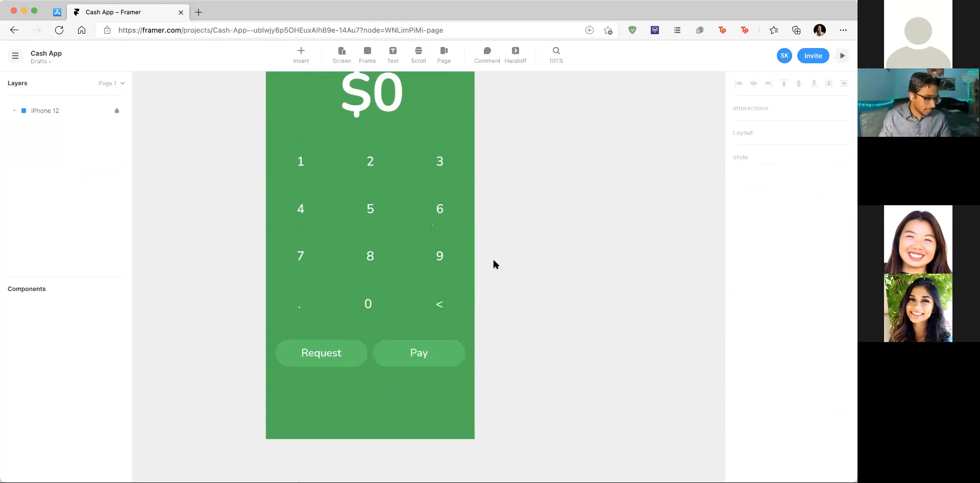
scroll(268, 276, "up", 2)
scroll(382, 258, "down", 3)
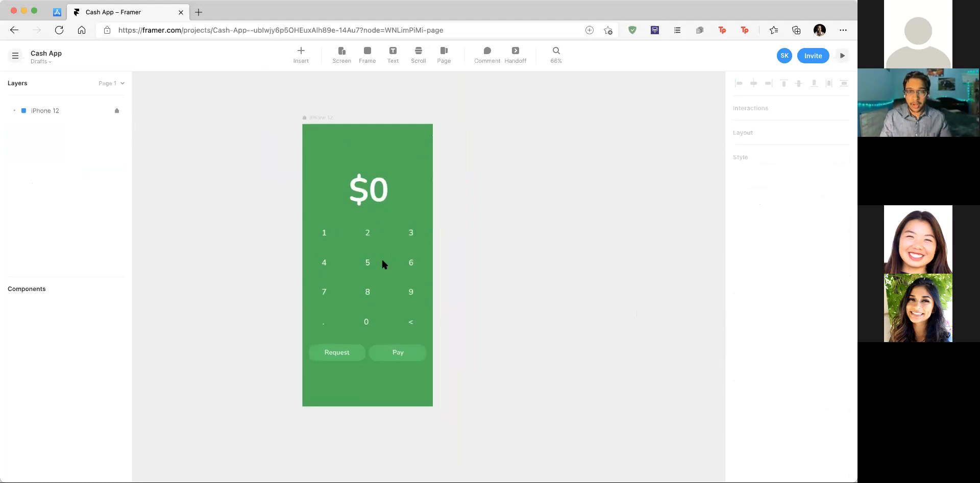
scroll(382, 260, "up", 1)
scroll(382, 260, "left", 1)
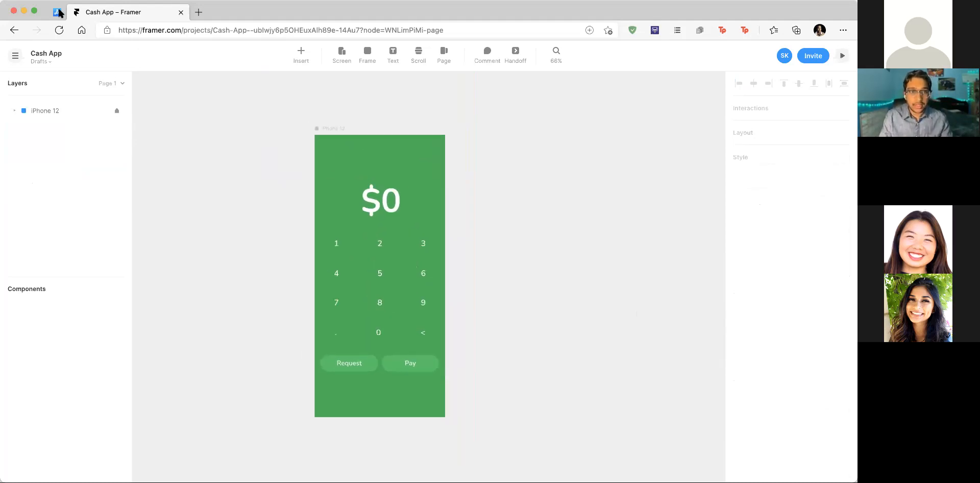
key("ctrl+Tab")
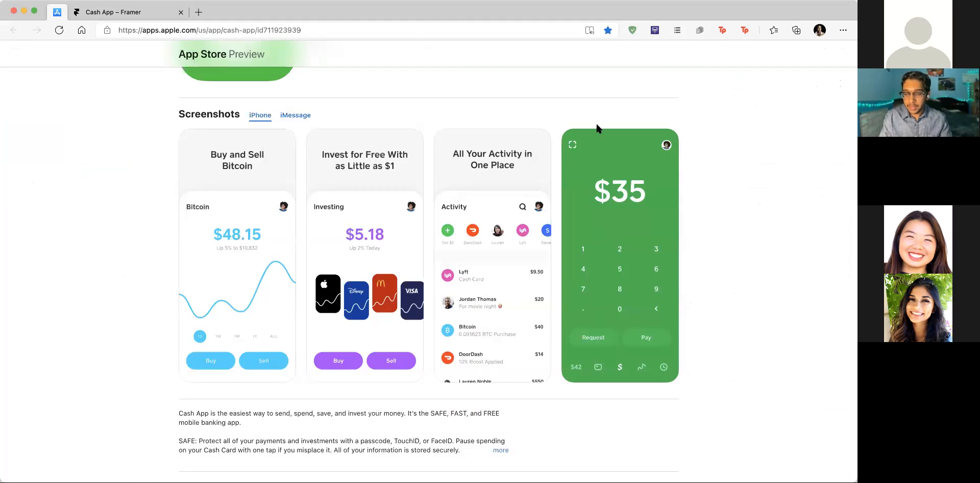
left_click(124, 13)
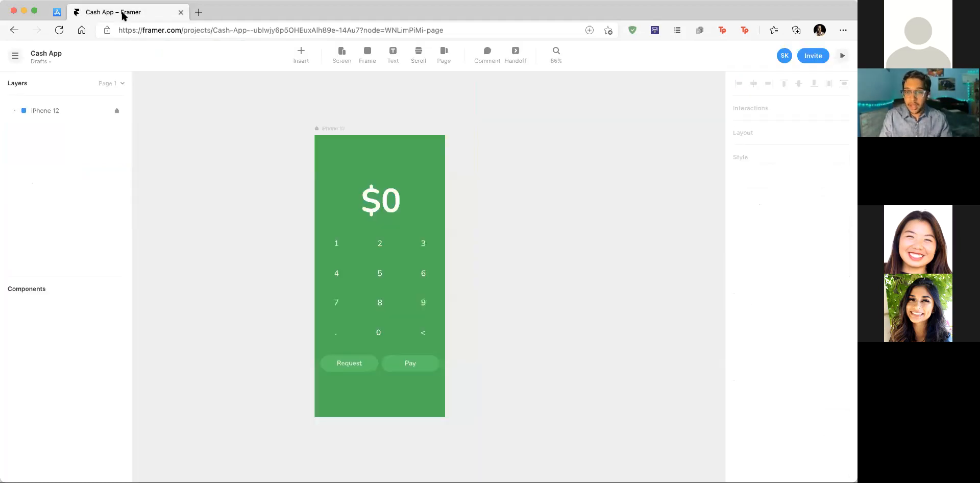
Step: Nudge the Request and Pay row slightly lower and bring up the Insert panel
scroll(374, 361, "up", 5)
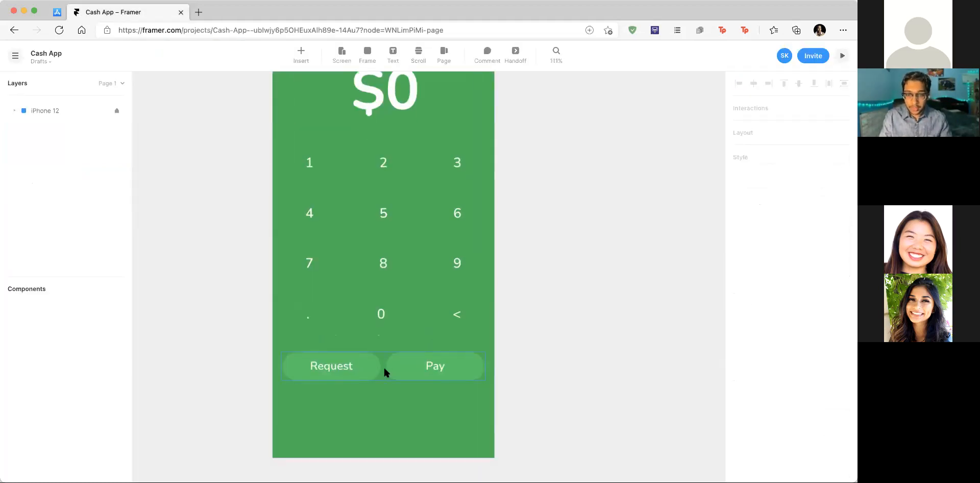
left_click_drag(384, 368, 382, 374)
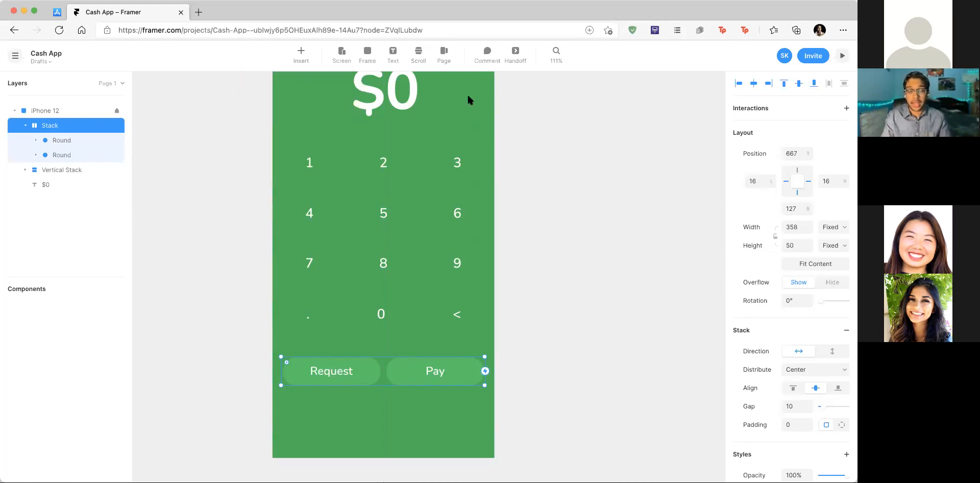
left_click(301, 53)
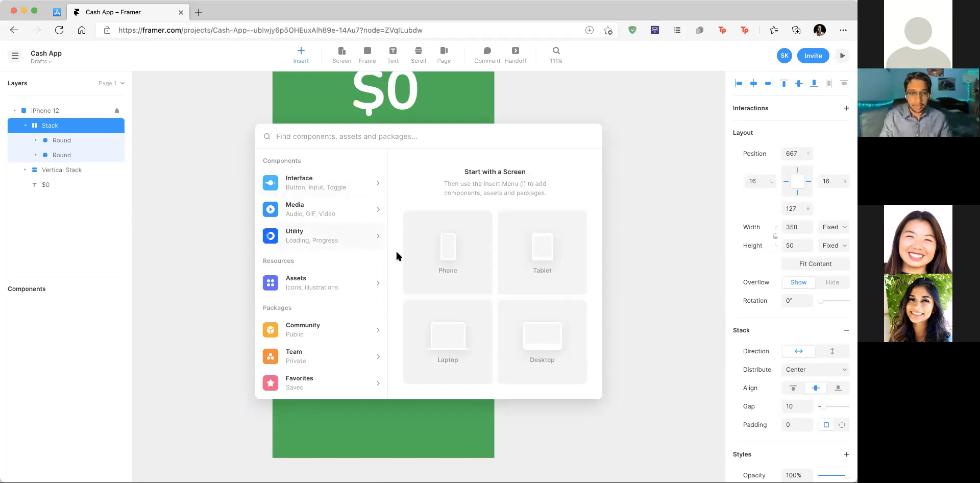
Step: Search the Insert panel for 'iPhone X Kit' and install the package
left_click(301, 50)
left_click(301, 53)
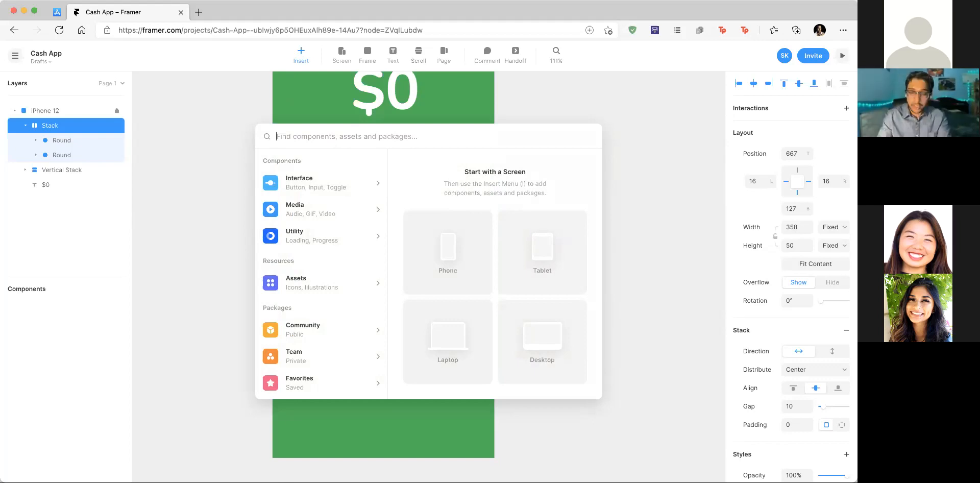
type("iPhone X Kit")
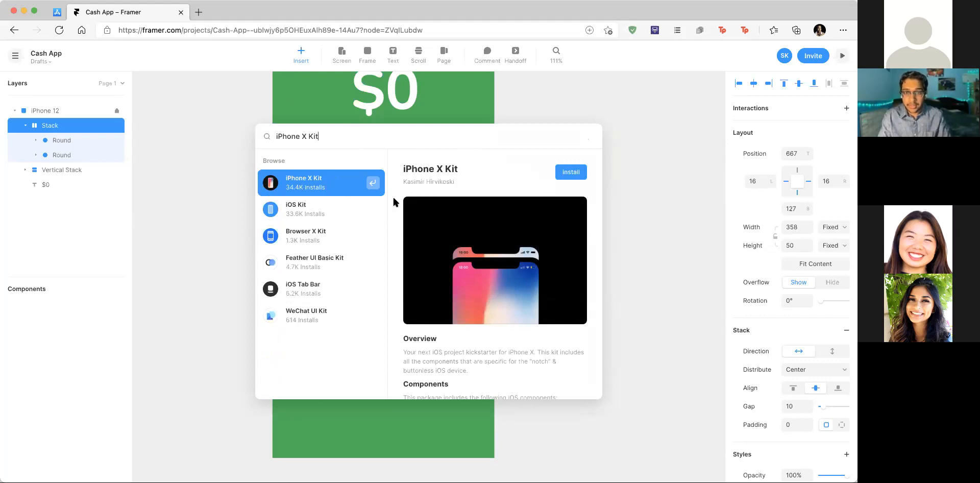
left_click(576, 172)
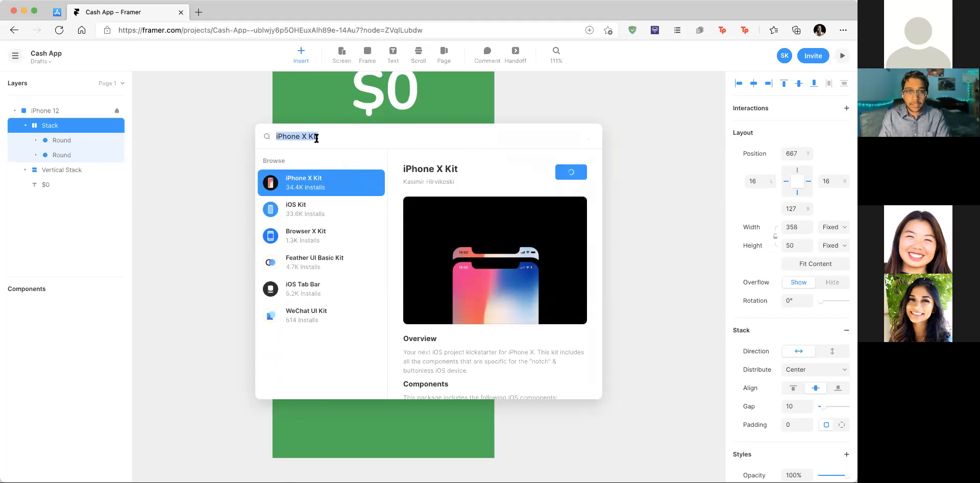
Step: Search for 'iOS Tab Bar' and install that package
key("BackSpace")
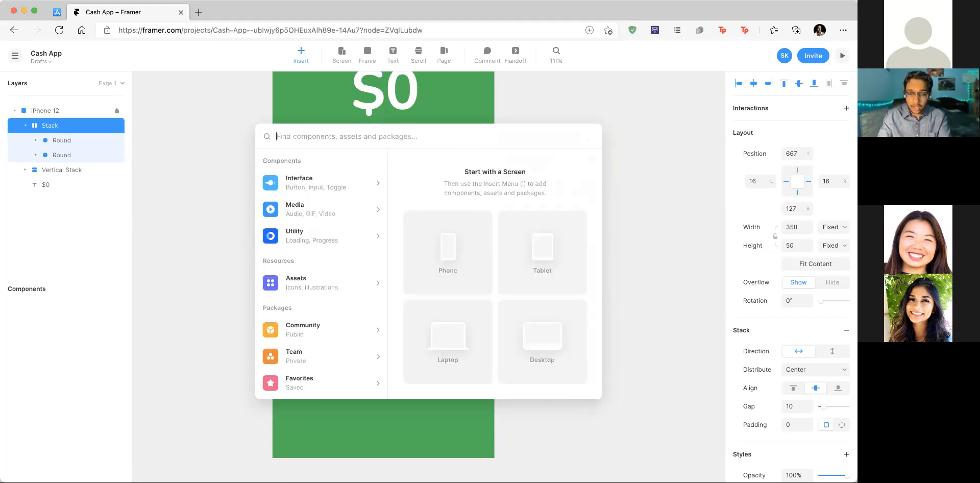
type("iOS Tab Bar")
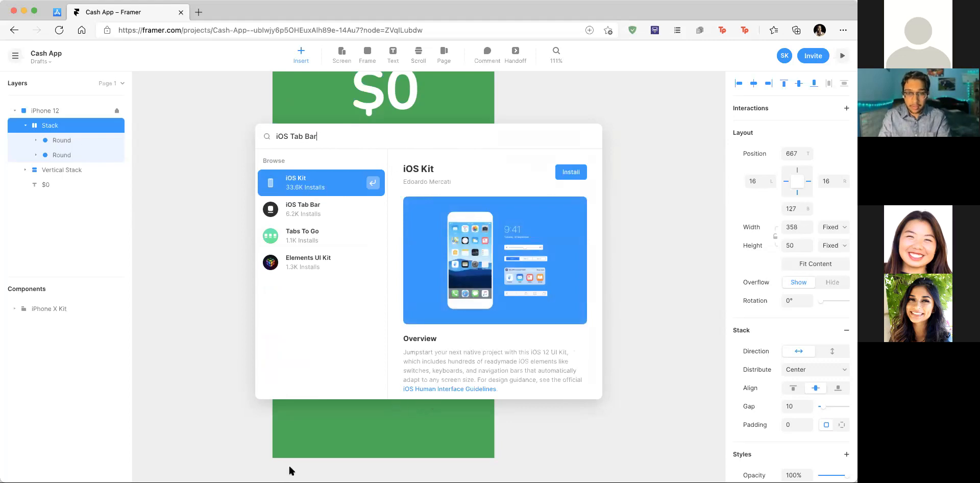
left_click(342, 210)
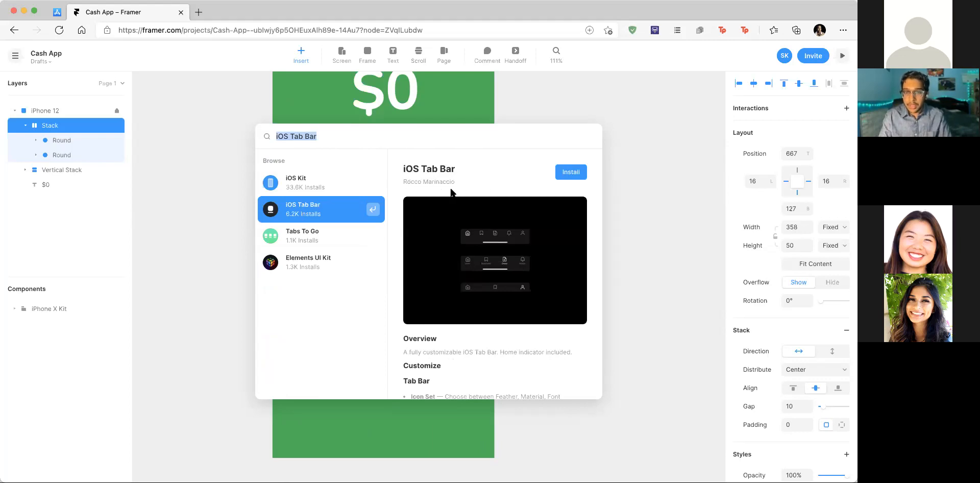
left_click(579, 174)
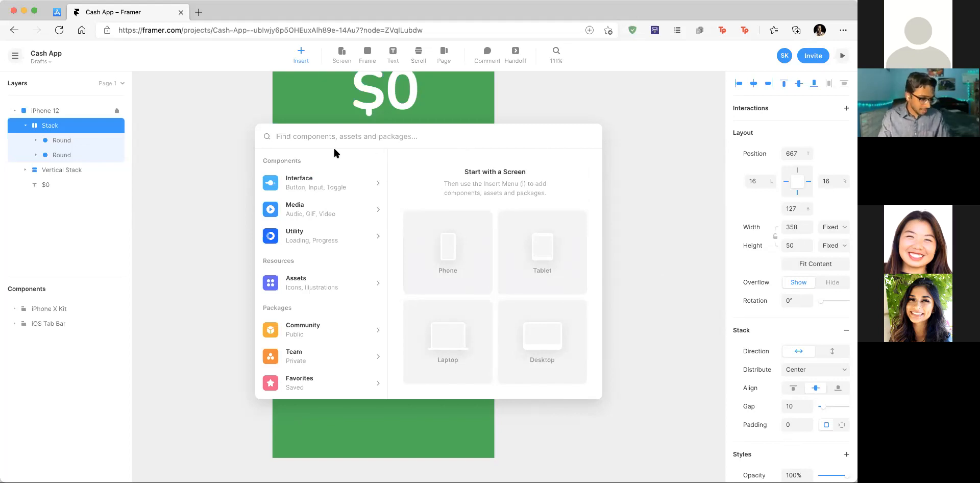
scroll(335, 317, "down", 3)
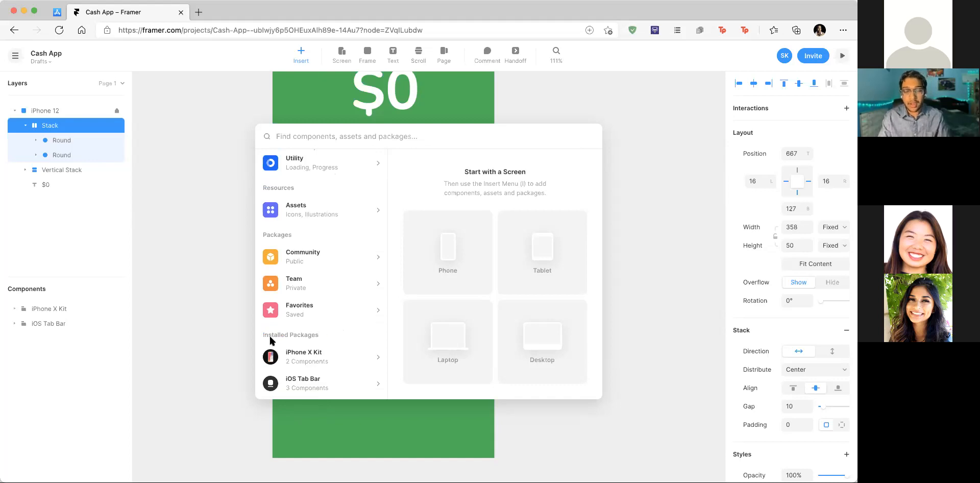
Step: Insert the StatusBar component from the iPhone X Kit's Status Bar folder
left_click(355, 356)
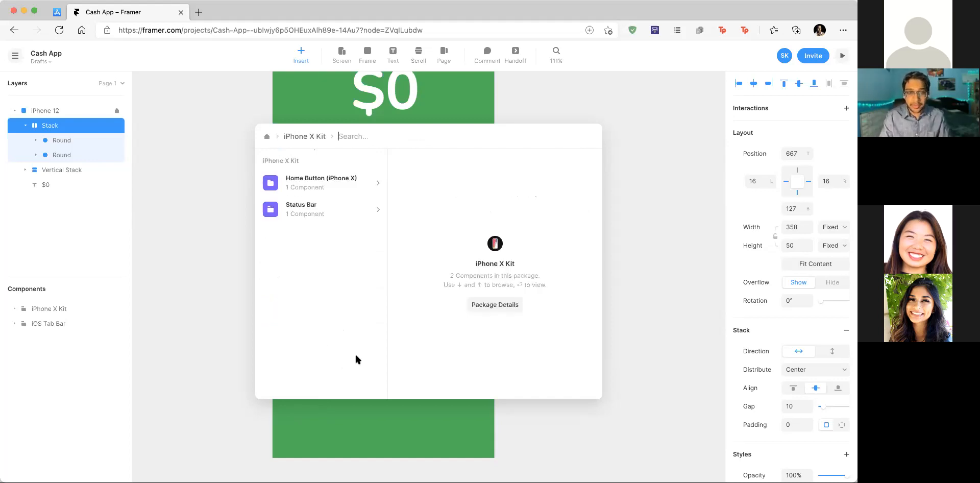
left_click(359, 213)
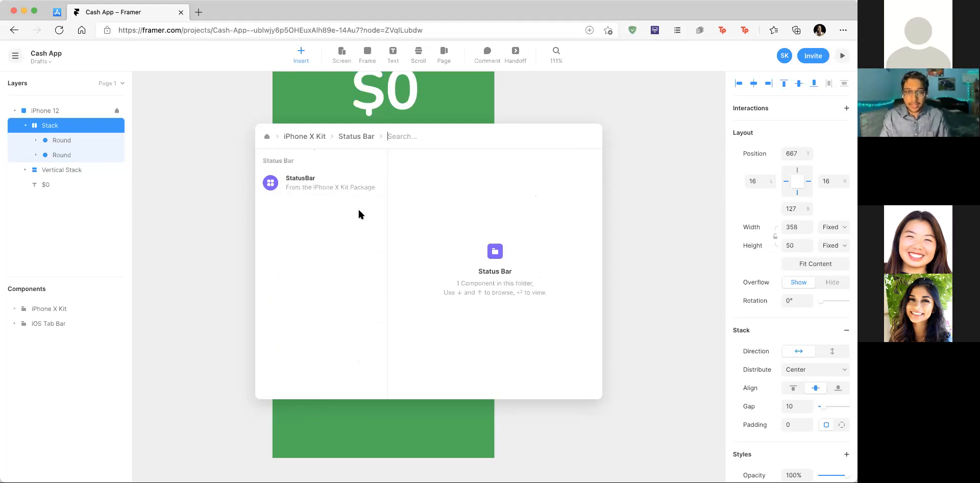
left_click(344, 185)
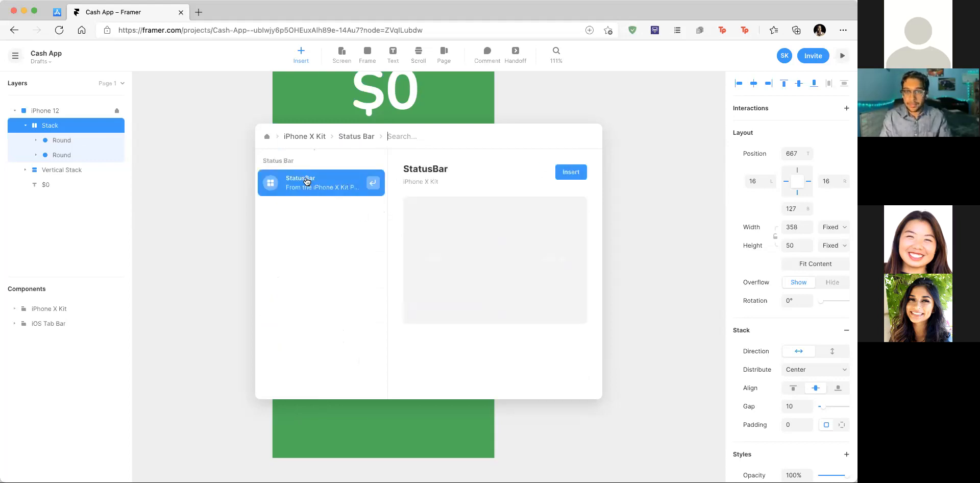
left_click(571, 172)
scroll(383, 288, "up", 3)
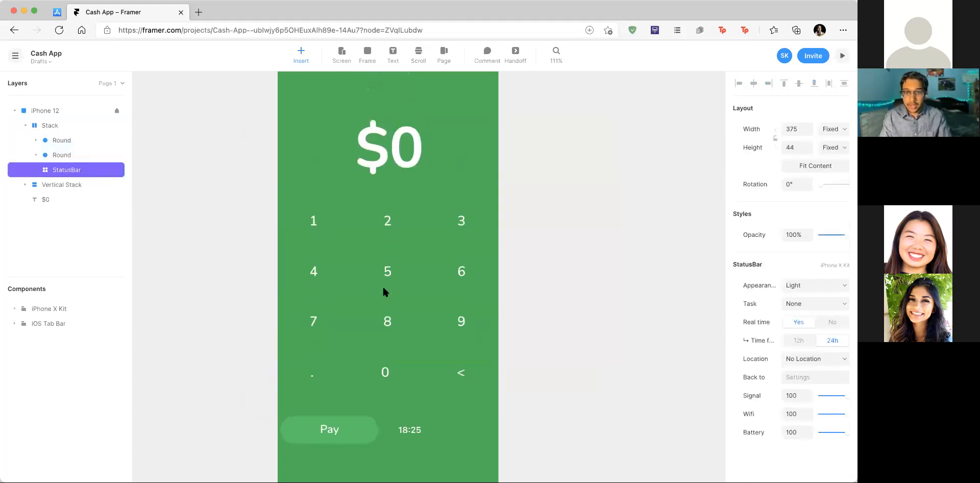
Step: Move the status bar to the phone's top-left corner and stretch it to 390 wide
left_click_drag(407, 431, 307, 96)
scroll(307, 96, "up", 5)
left_click_drag(300, 229, 264, 185)
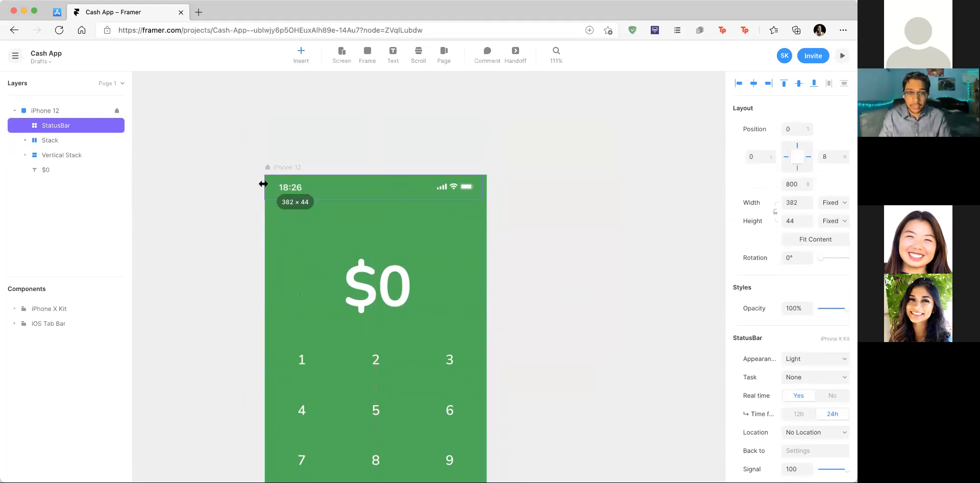
left_click_drag(483, 183, 487, 185)
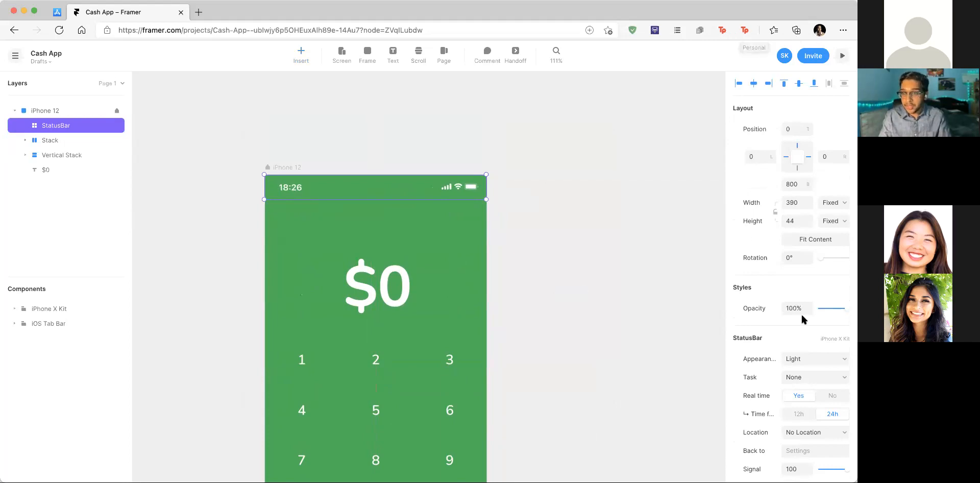
scroll(801, 314, "down", 2)
Step: Try the call and location task options and drag the battery level down and back up
left_click(800, 332)
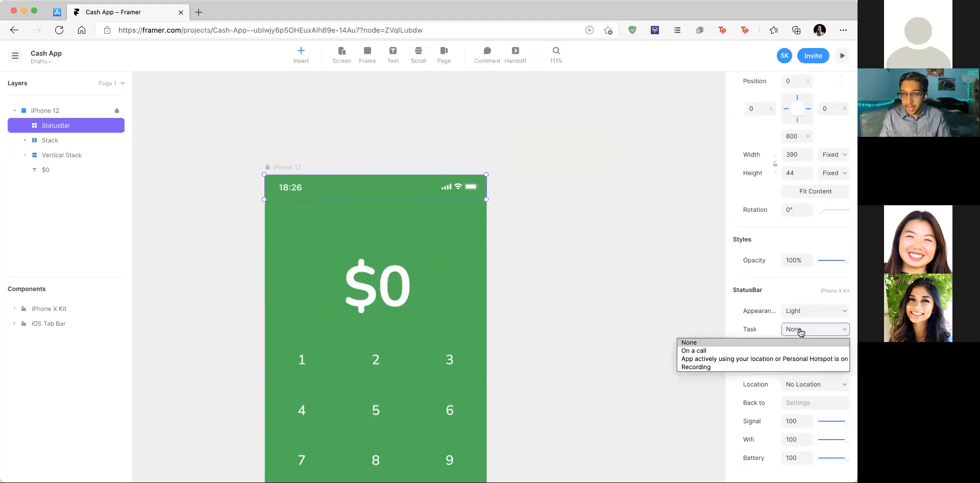
left_click(746, 349)
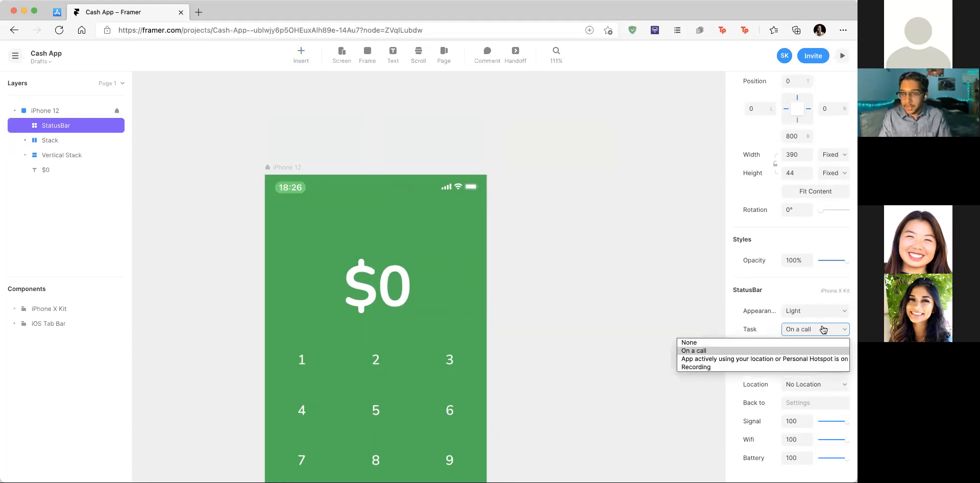
left_click(795, 359)
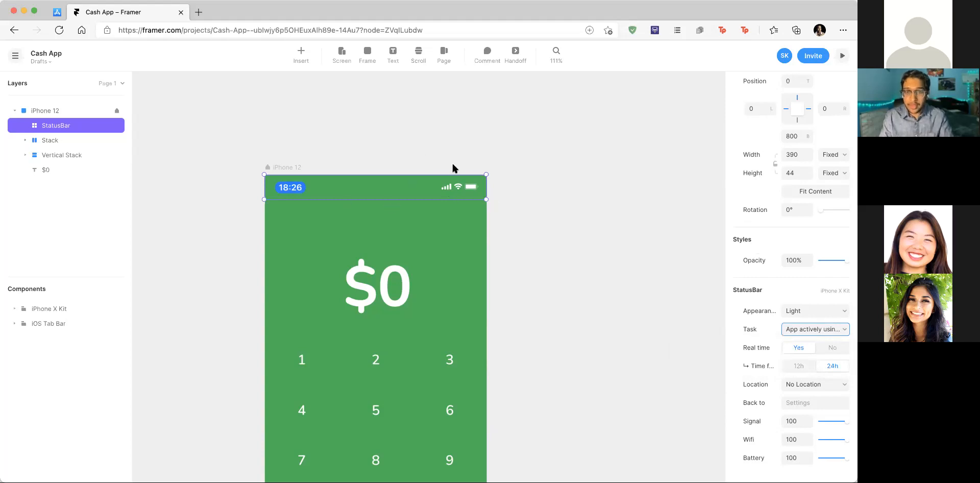
left_click_drag(849, 424, 825, 464)
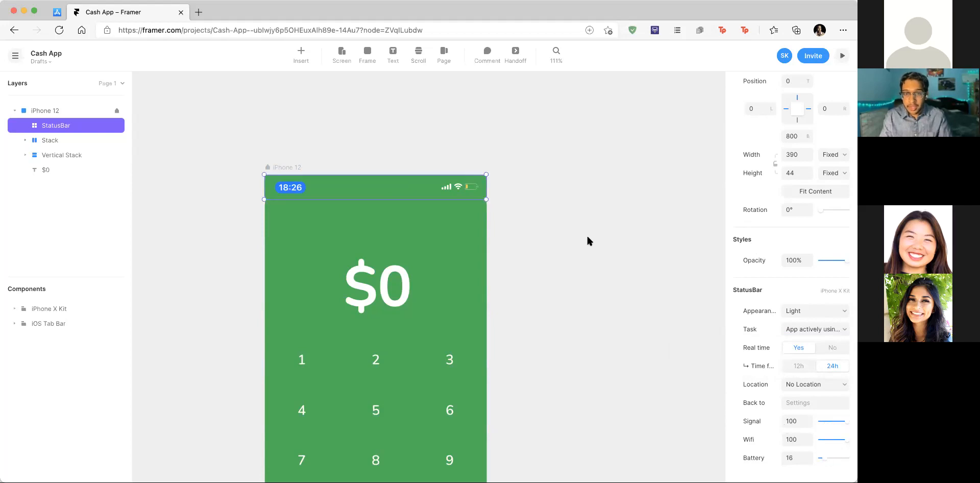
scroll(488, 137, "up", 5)
left_click_drag(826, 461, 851, 454)
scroll(555, 264, "down", 3)
scroll(556, 272, "down", 2)
Step: Switch the status bar clock to 12-hour format and set its task to None
left_click(797, 367)
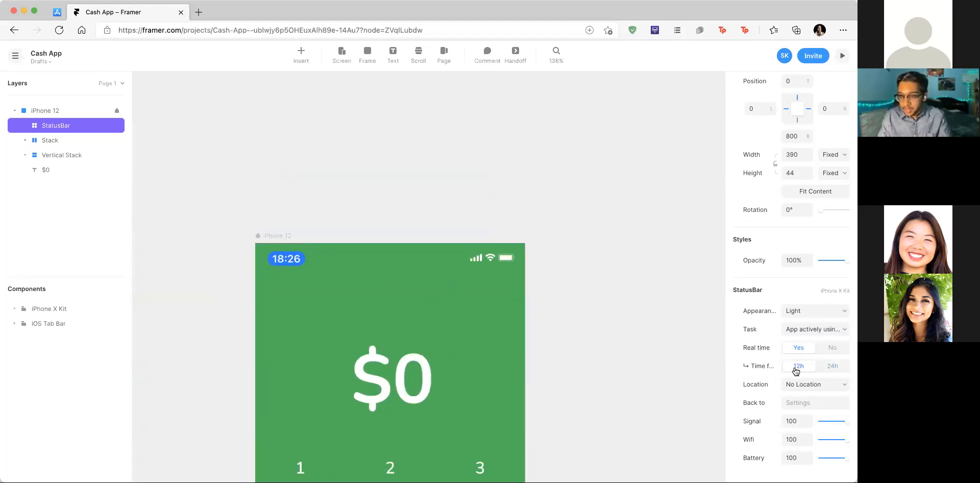
scroll(604, 320, "down", 2)
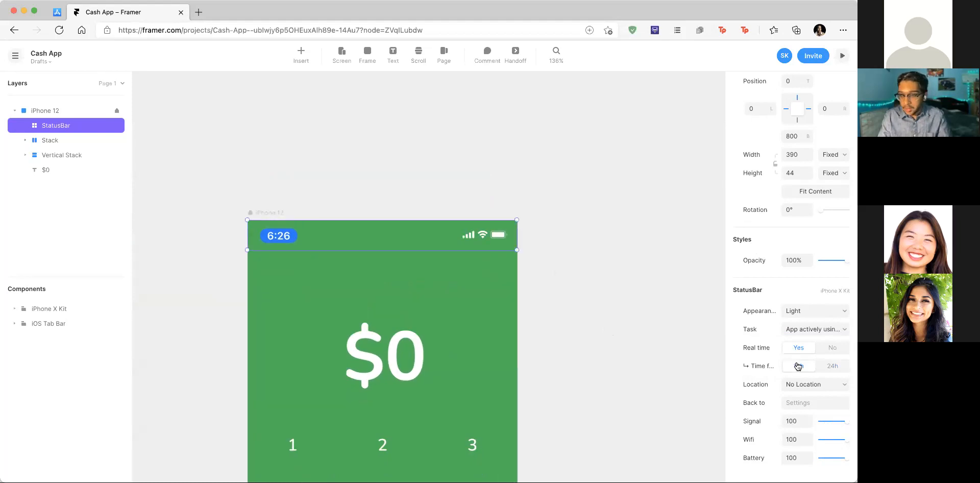
left_click(796, 330)
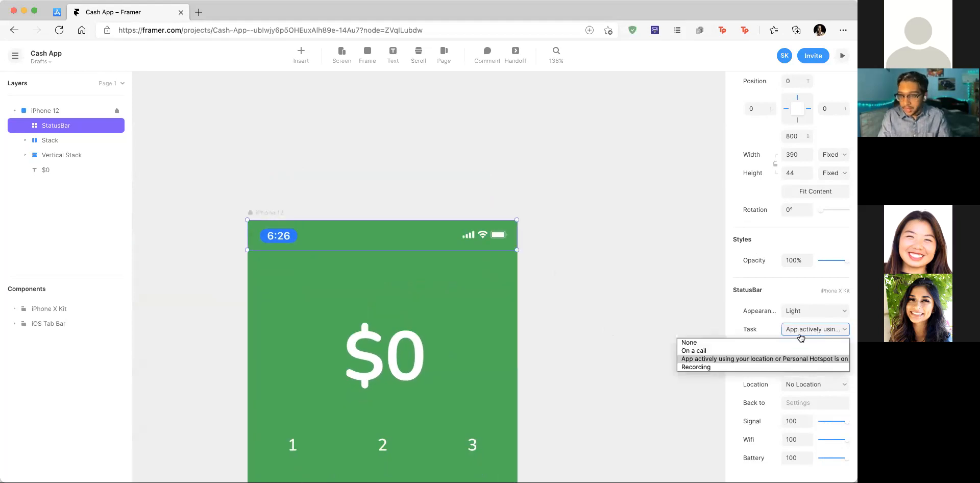
left_click(742, 343)
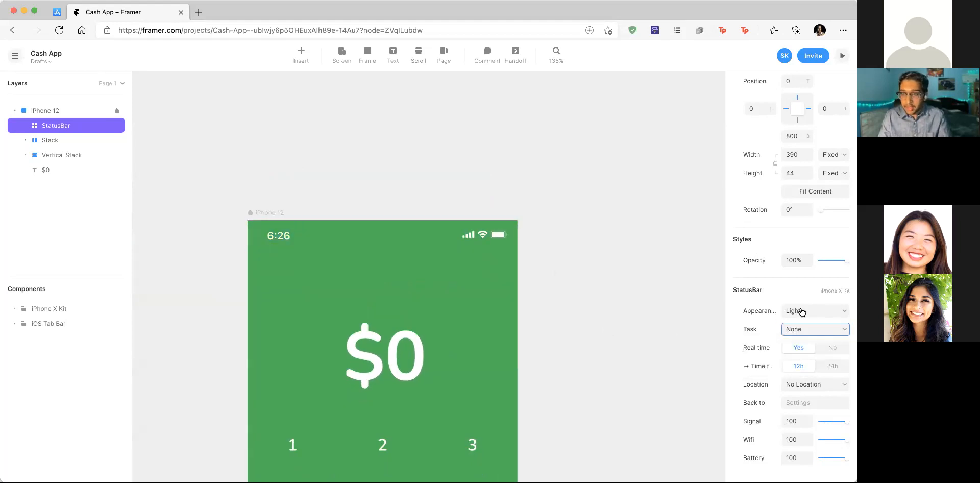
scroll(678, 283, "down", 8)
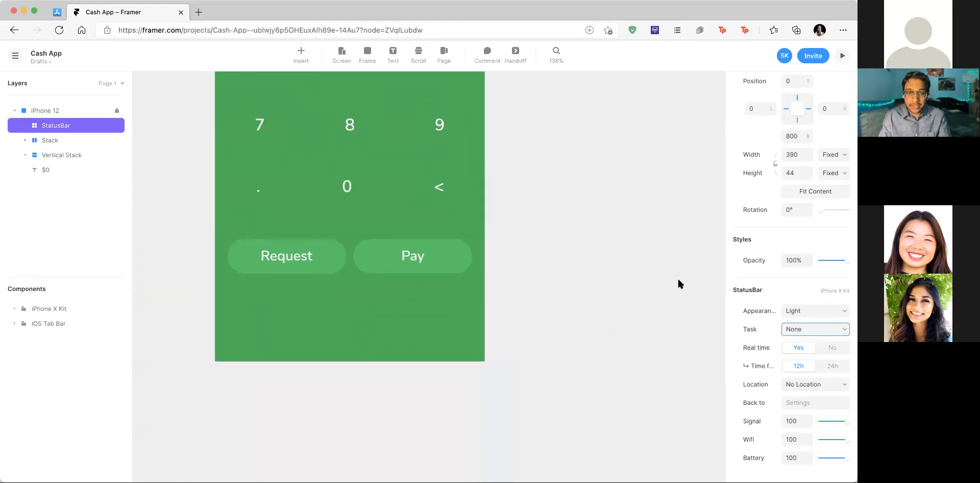
scroll(678, 281, "up", 2)
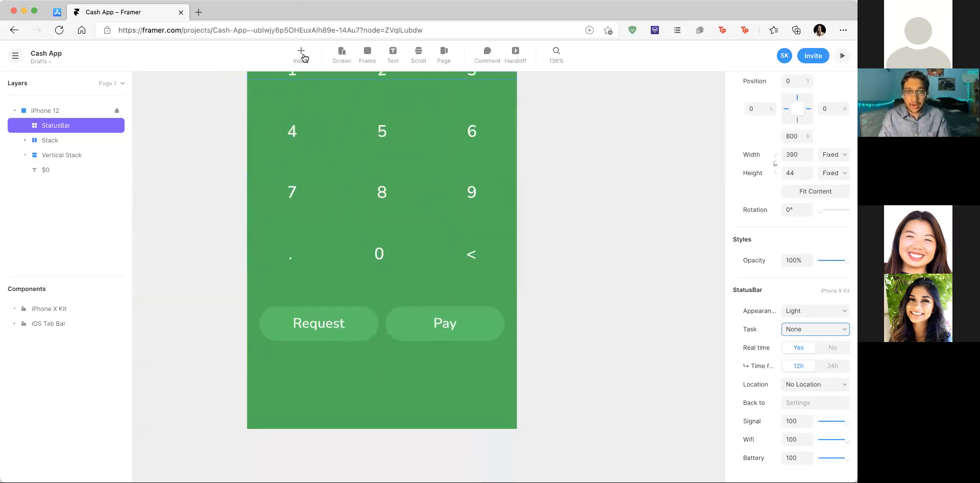
Step: Insert the TabBar component from the installed iOS Tab Bar package
left_click(305, 58)
key("BackSpace")
key("BackSpace")
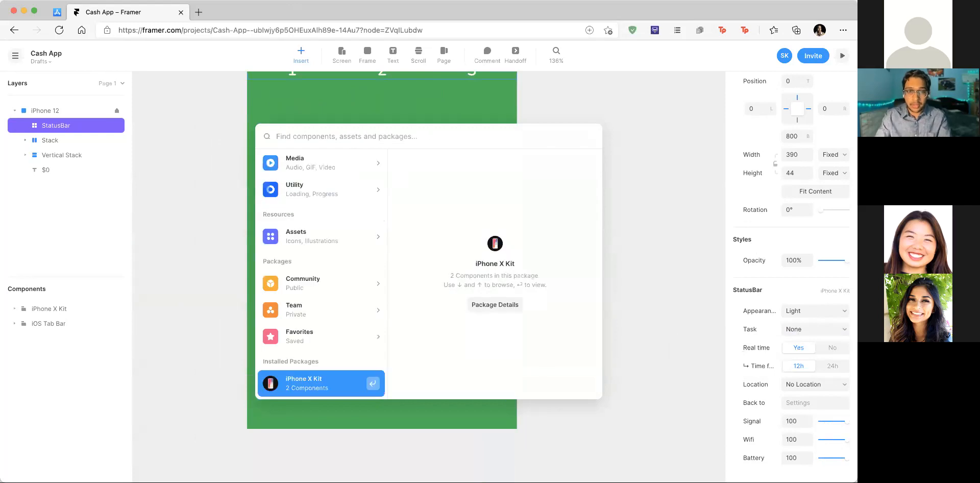
scroll(313, 309, "down", 1)
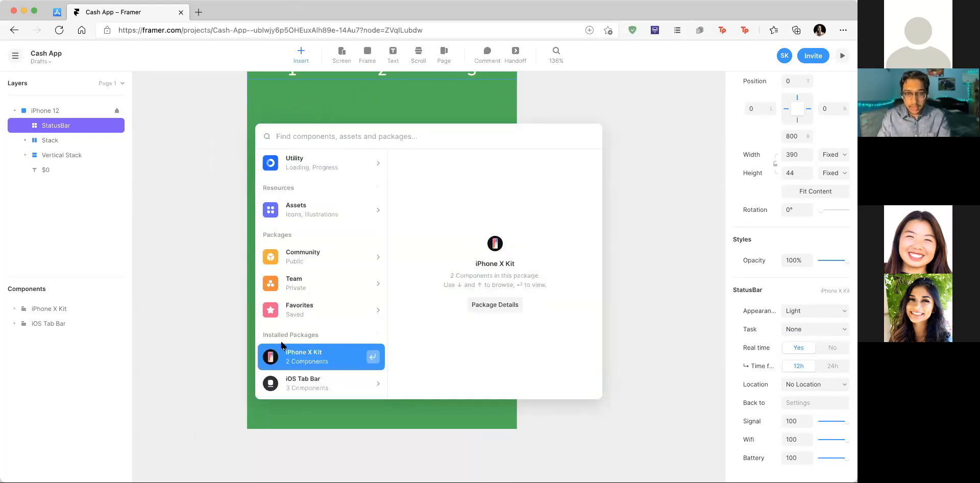
left_click(330, 383)
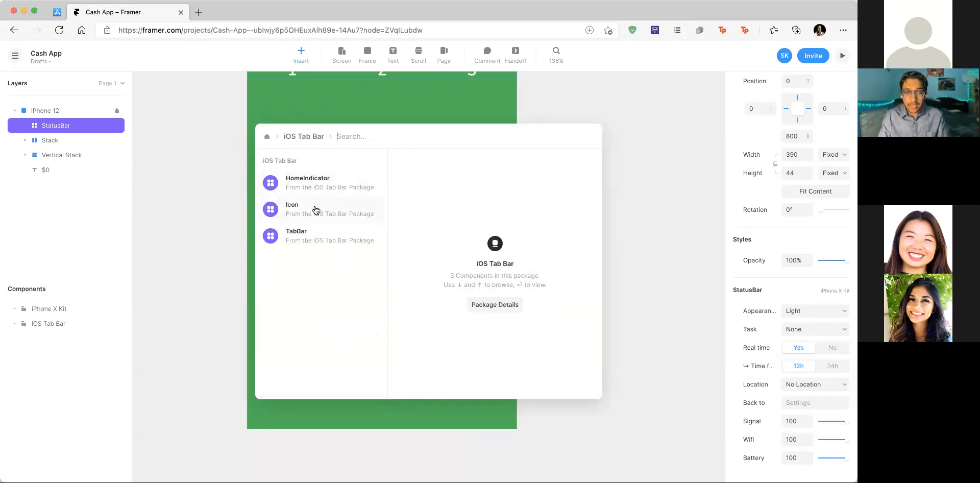
left_click(334, 241)
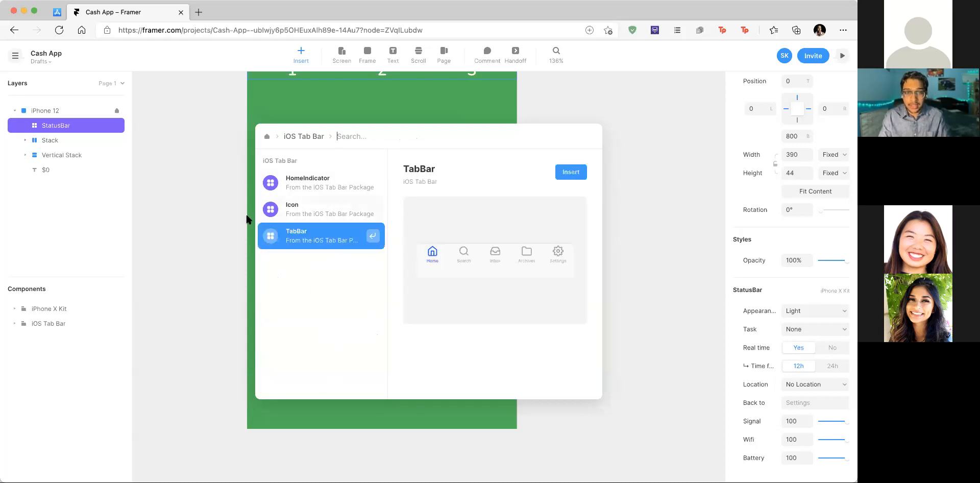
left_click(570, 172)
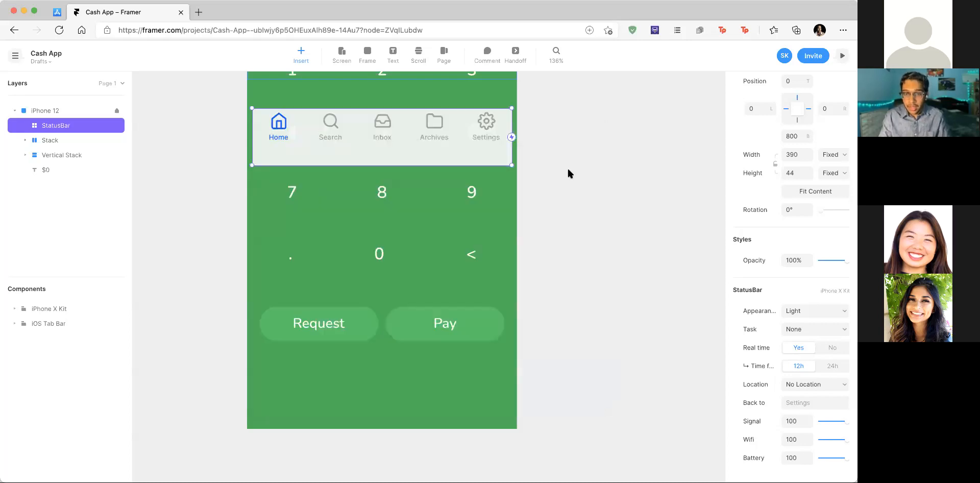
Step: Move the tab bar to the phone's bottom and stretch it edge to edge, 390 wide
left_click_drag(433, 152, 431, 416)
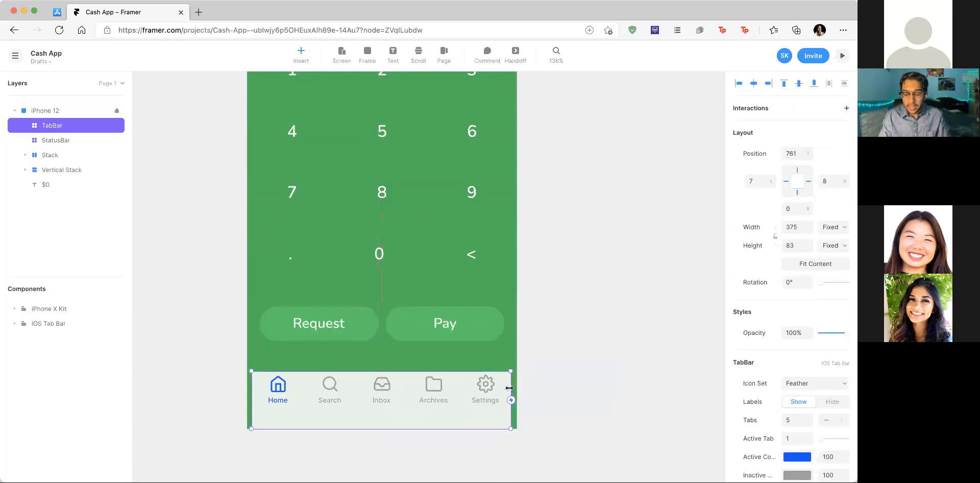
left_click_drag(509, 388, 517, 388)
left_click_drag(252, 398, 248, 398)
scroll(461, 366, "up", 1)
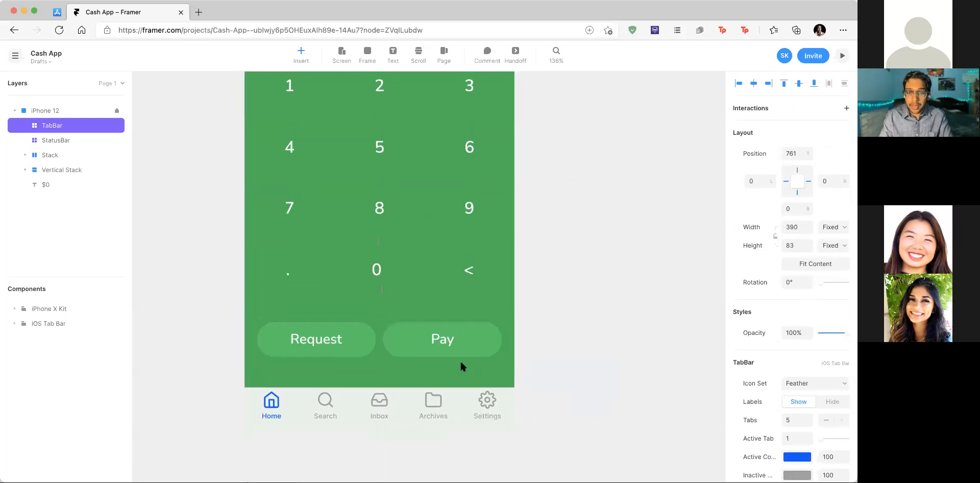
scroll(461, 359, "down", 5)
scroll(482, 391, "up", 4)
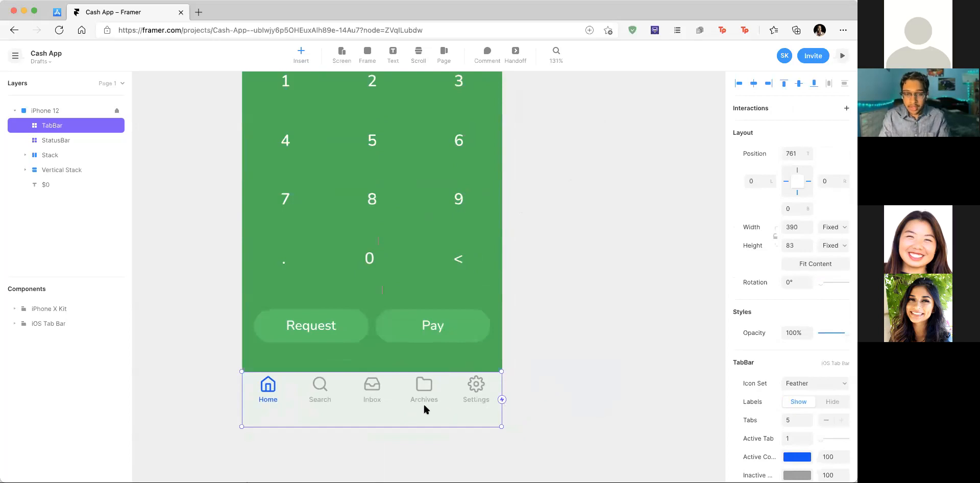
scroll(796, 306, "down", 3)
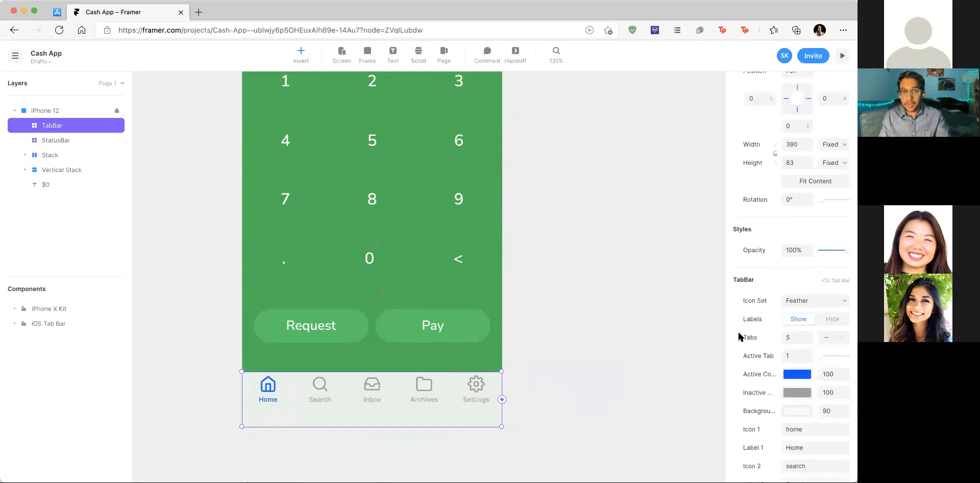
Step: Open the Feather icons website in a new browser tab
key("super+t")
type("feather")
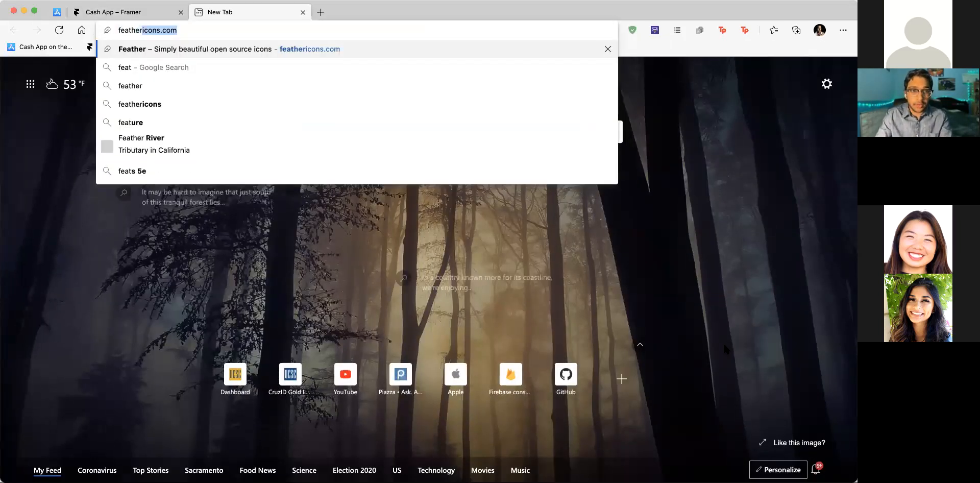
key("Return")
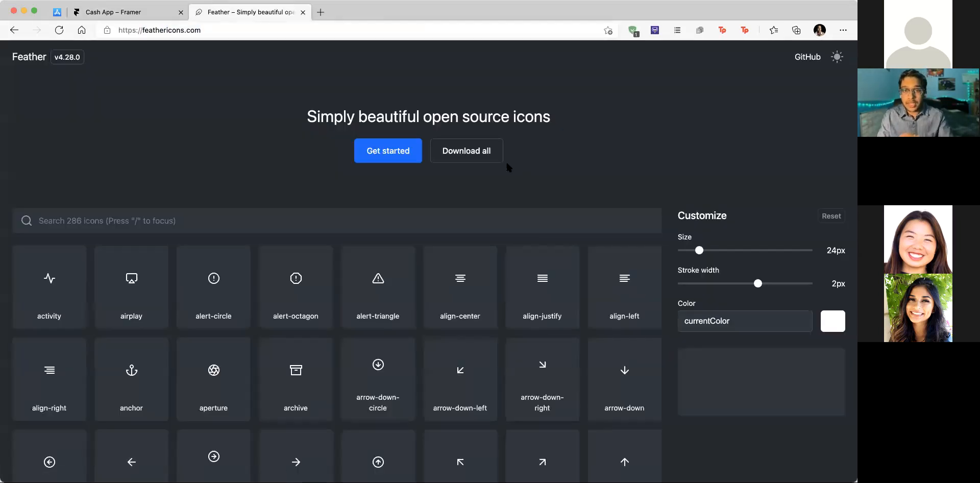
scroll(507, 161, "down", 2)
Step: Search Feather icons for 'home', then return to the Cash App Framer tab
left_click(193, 177)
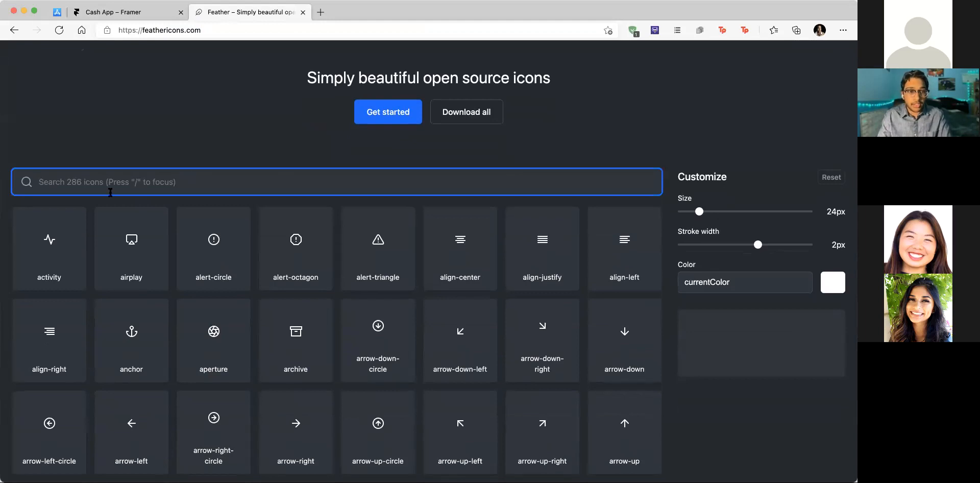
scroll(110, 192, "down", 3)
scroll(169, 141, "down", 3)
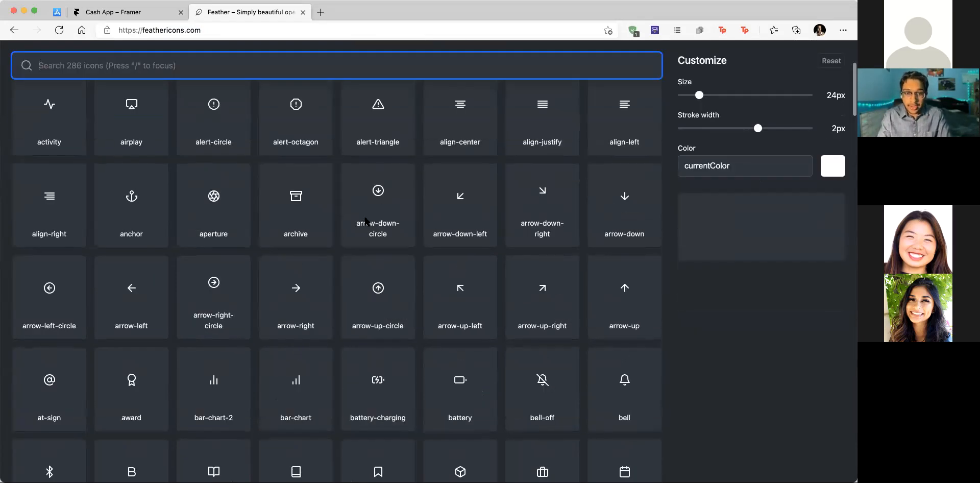
scroll(364, 219, "down", 10)
scroll(364, 219, "up", 15)
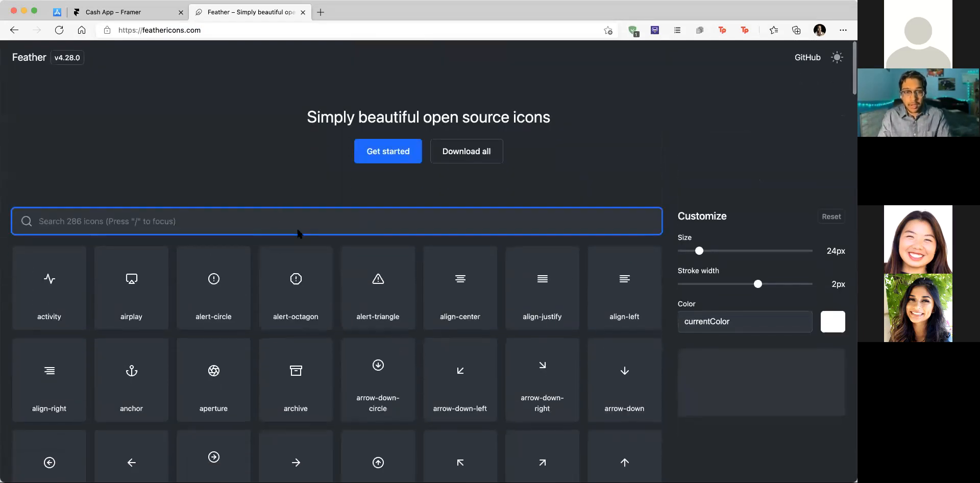
type("home")
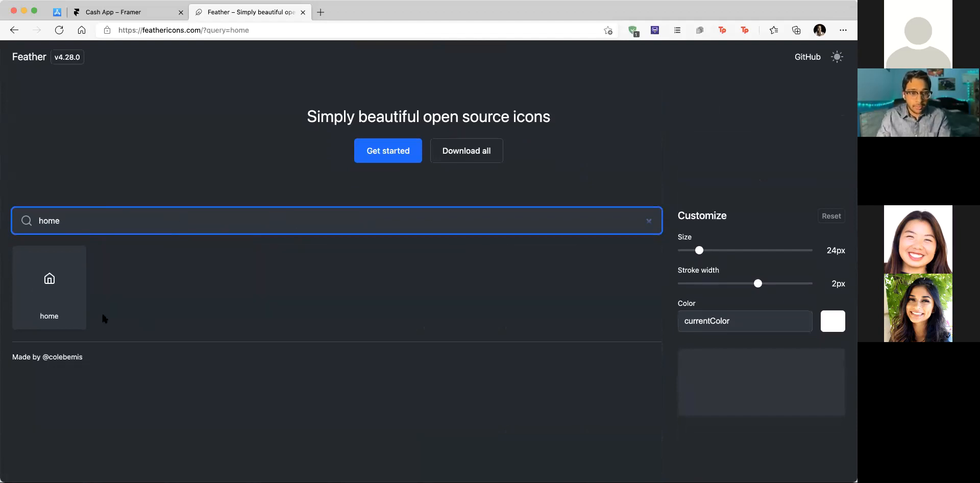
left_click(95, 10)
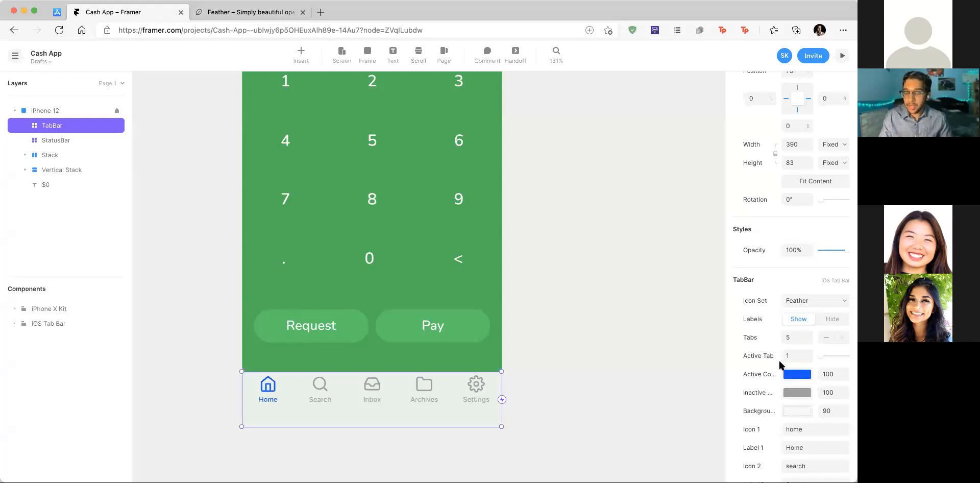
Step: Hide the TabBar's text labels and set Active Tab to 3, the Inbox tab
scroll(780, 364, "down", 1)
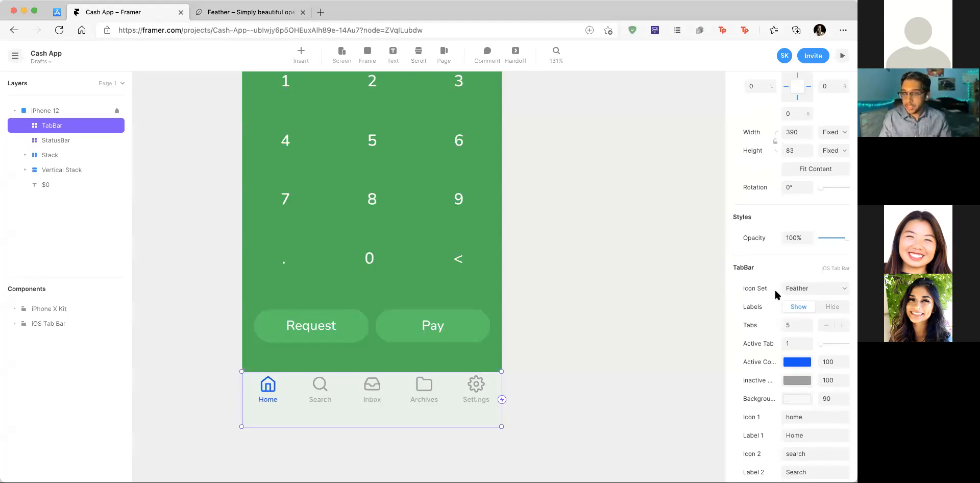
left_click(835, 306)
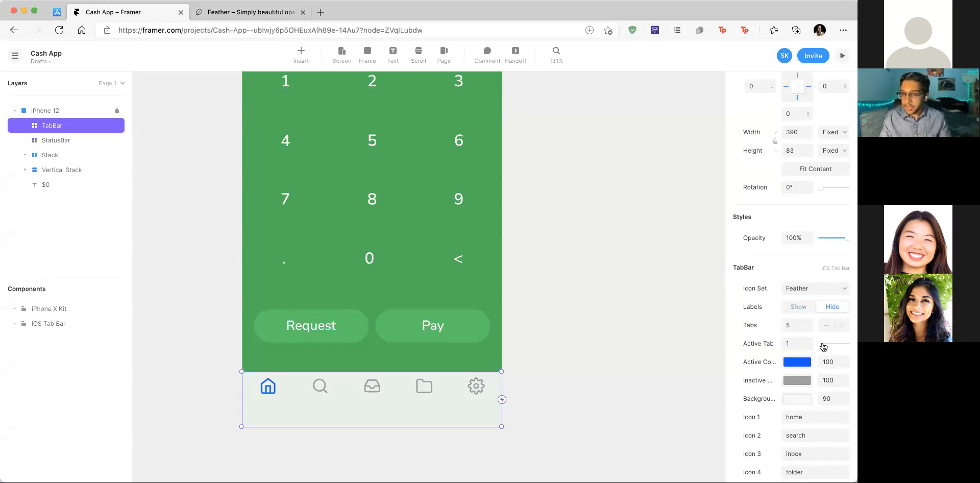
left_click_drag(825, 346, 834, 345)
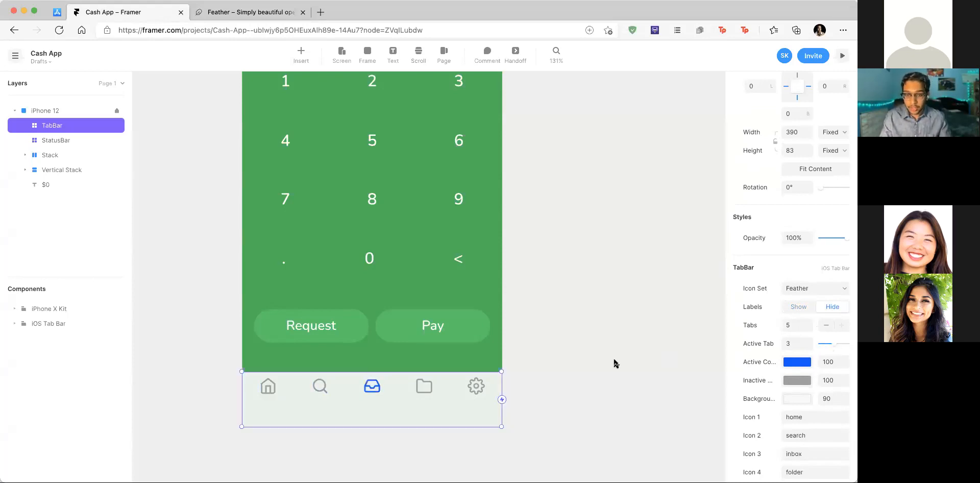
scroll(546, 361, "up", 2)
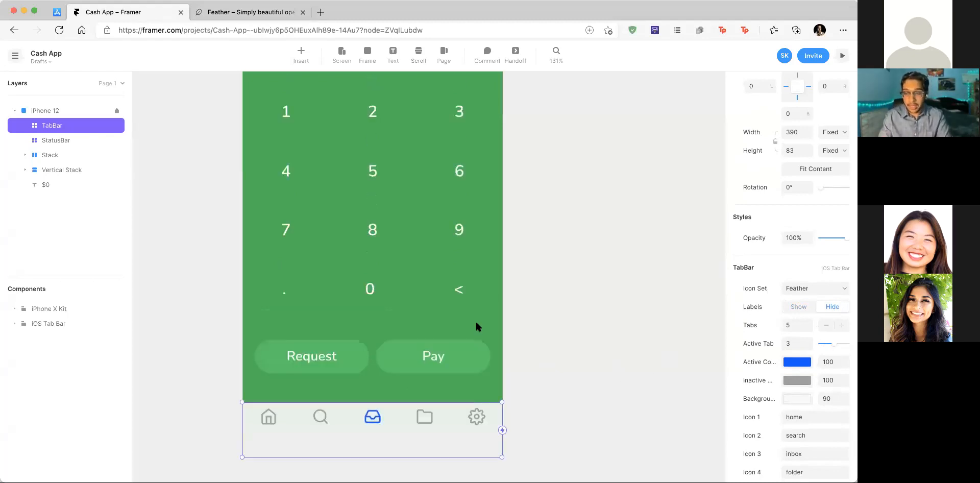
left_click(806, 364)
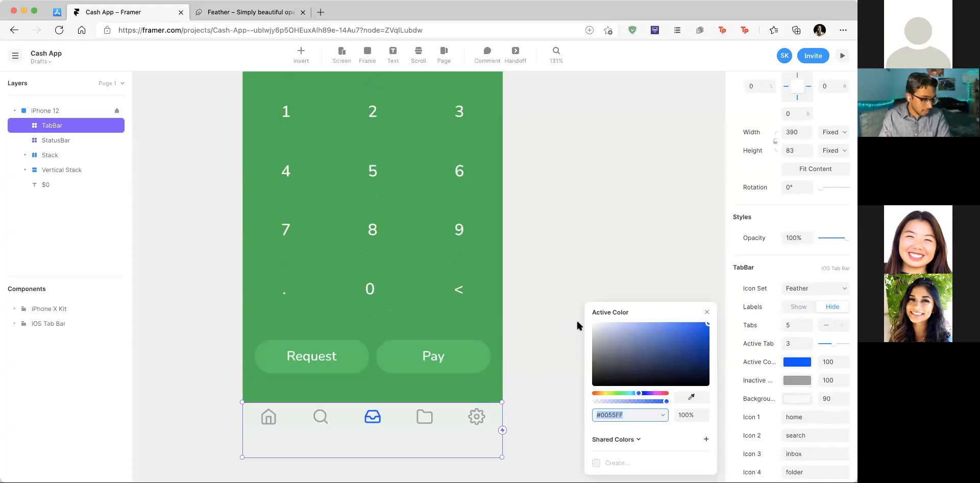
Step: Make the tab bar's active icon white and its inactive icons light green #84DB93
left_click_drag(608, 352, 581, 309)
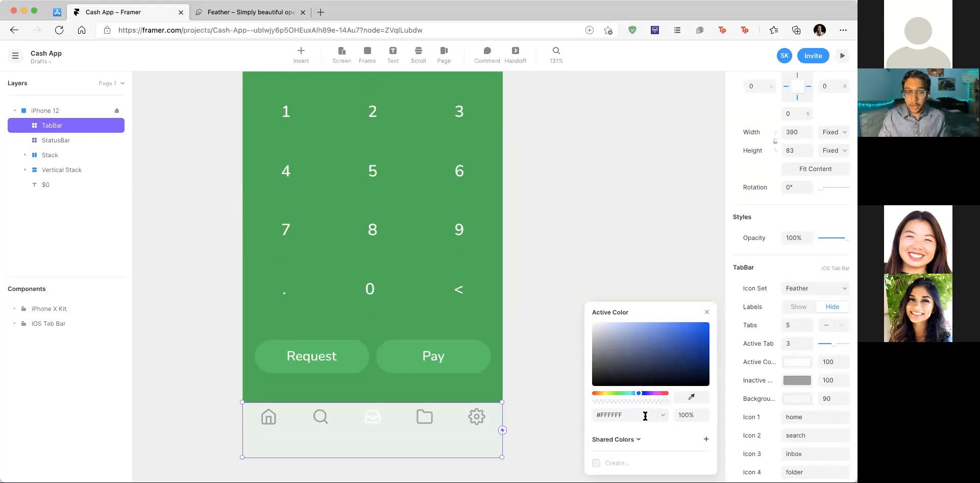
left_click(707, 313)
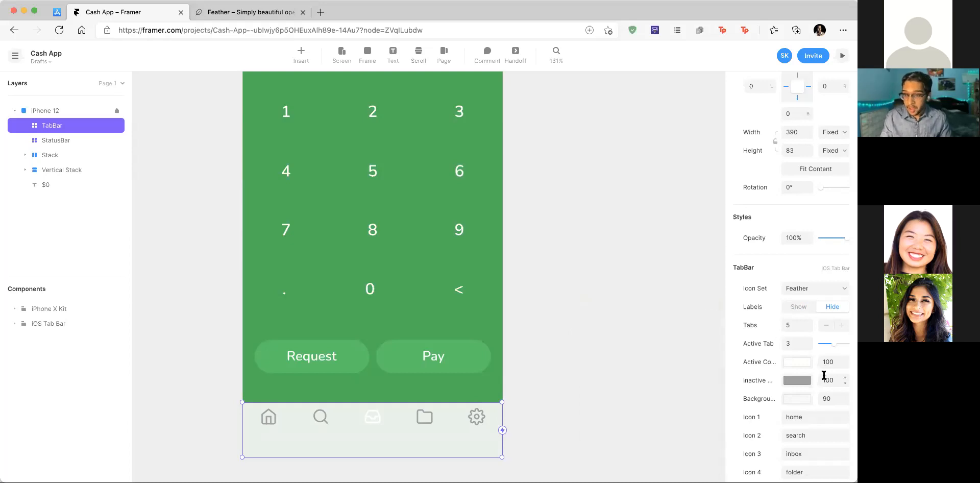
left_click(797, 381)
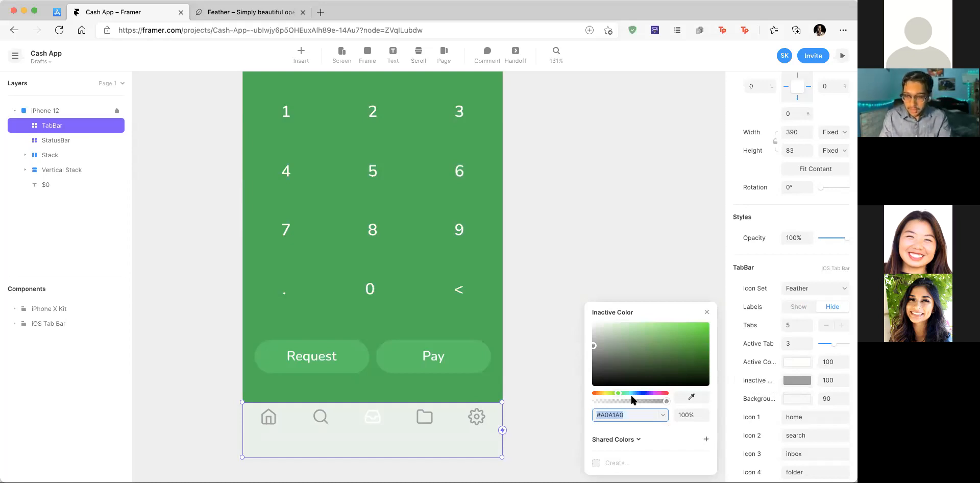
type("#84db93")
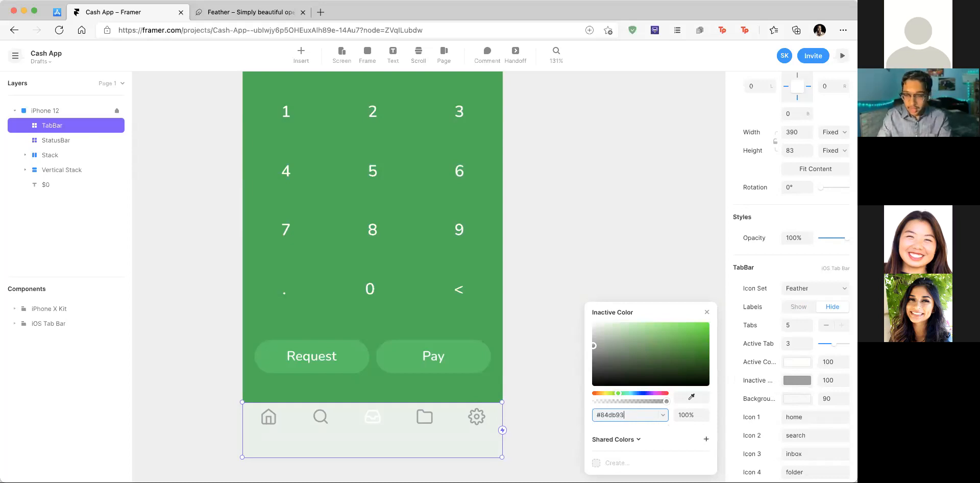
key("Return")
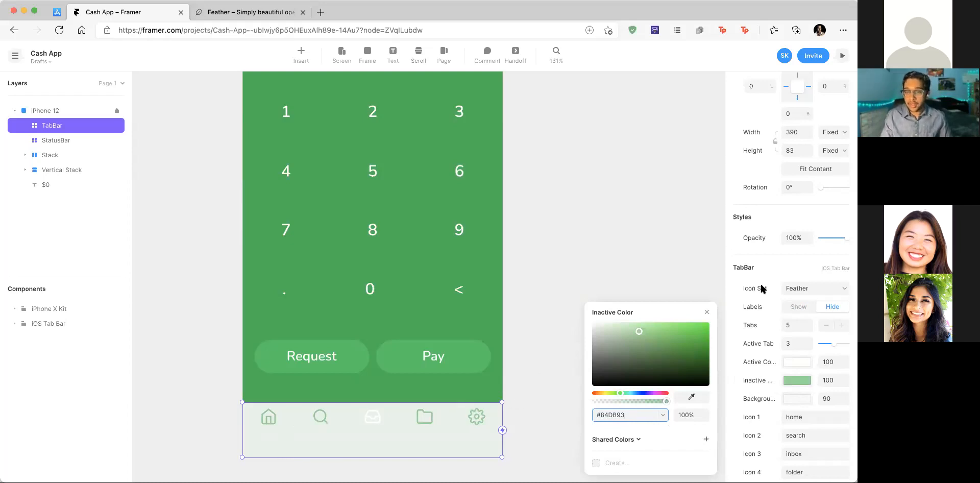
left_click(706, 313)
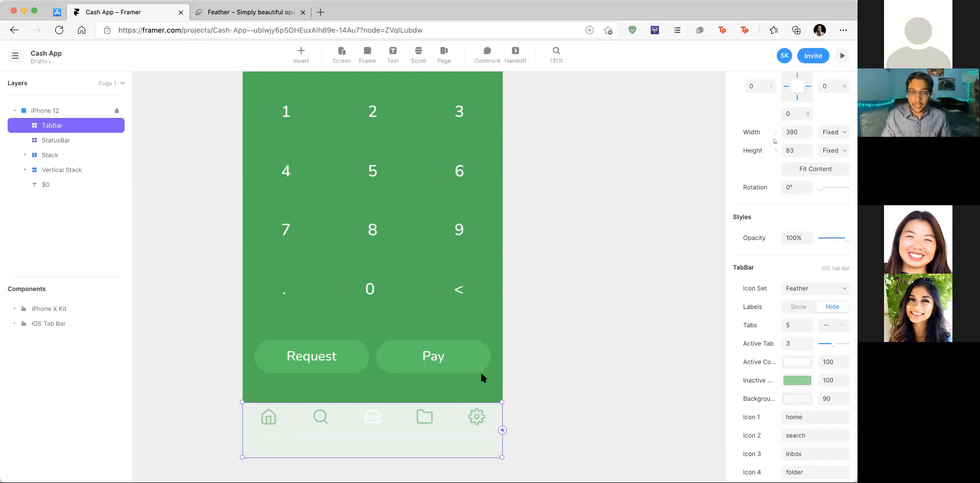
Step: Set the tab bar background to solid green #00B34D and check the result
scroll(480, 375, "down", 2)
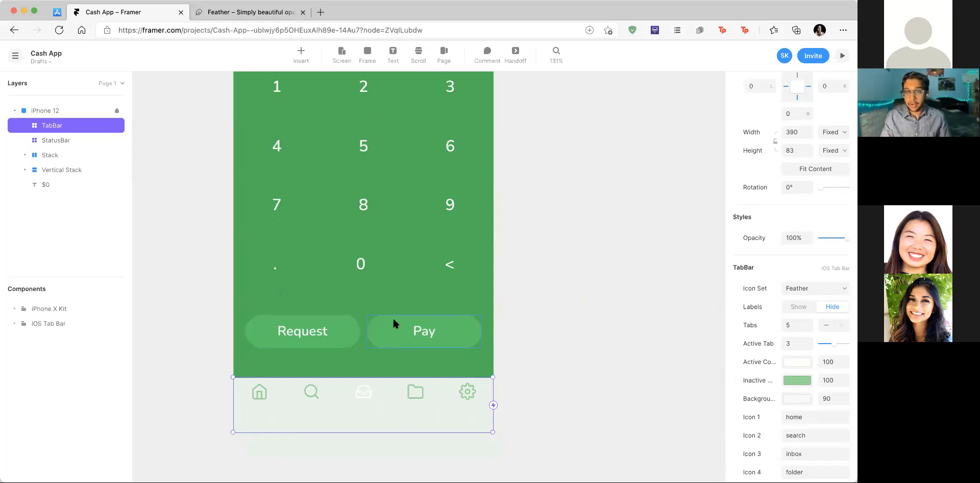
left_click(793, 401)
left_click(628, 415)
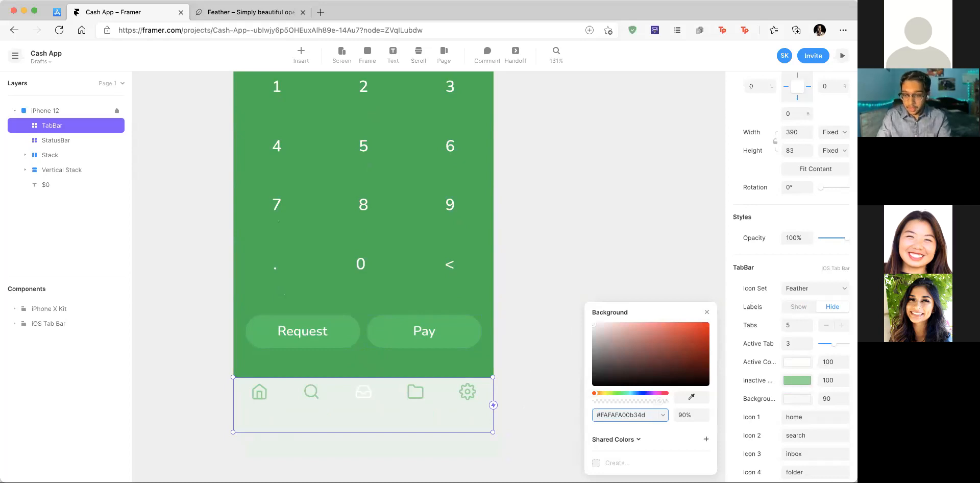
type("00b34d")
key("BackSpace")
key("BackSpace")
key("BackSpace")
key("BackSpace")
key("BackSpace")
key("BackSpace")
key("Return")
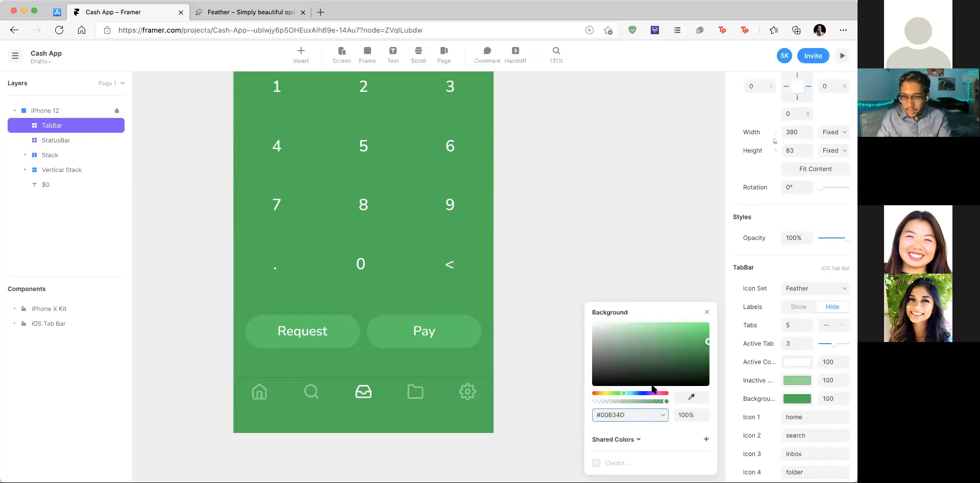
left_click(608, 278)
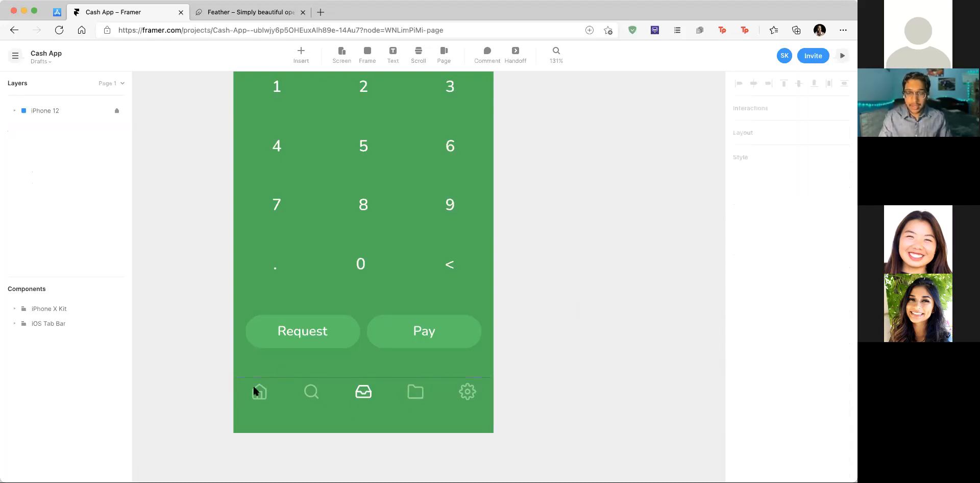
Step: In the tab bar properties, set Icon 2 to credit-card and Icon 3 to dollar-sign
scroll(412, 391, "down", 3)
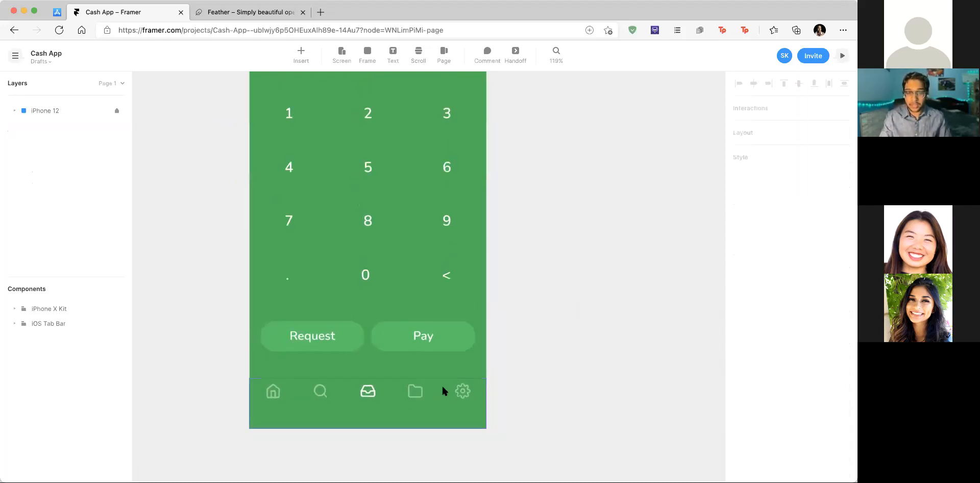
scroll(411, 396, "down", 5)
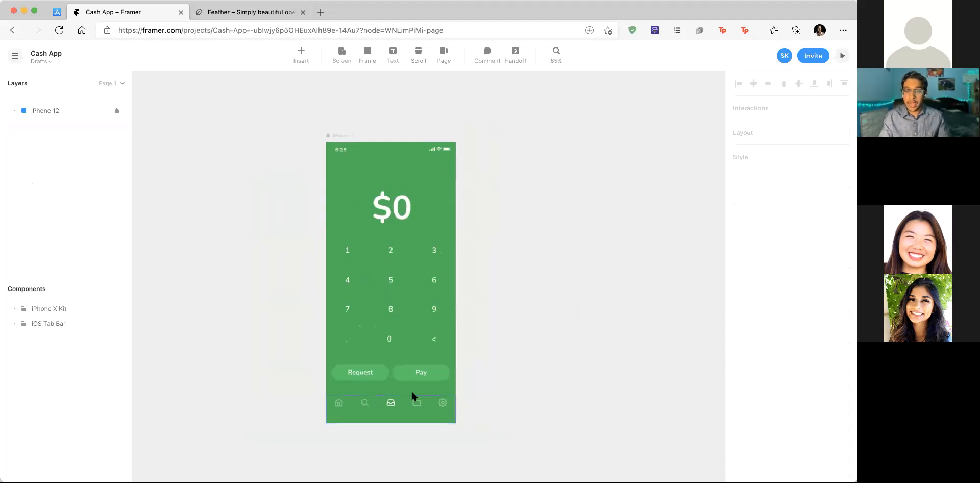
left_click(422, 414)
scroll(418, 406, "up", 5)
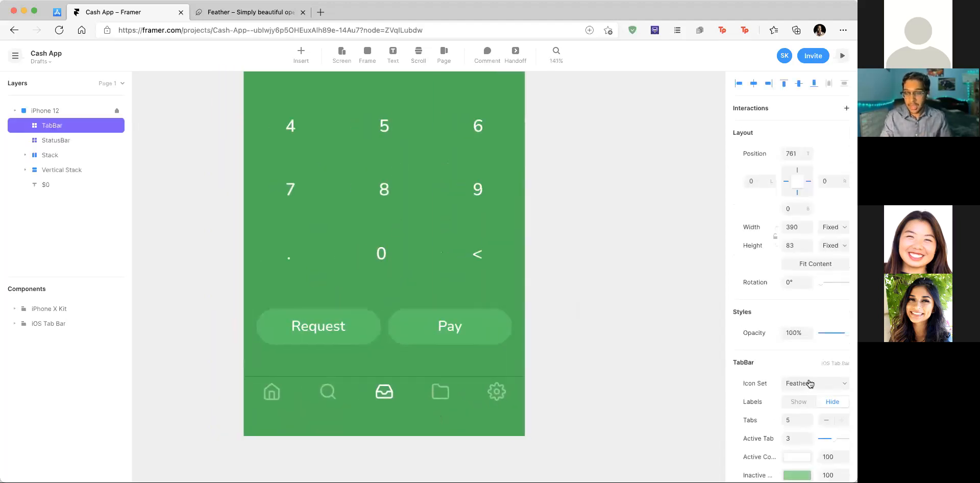
scroll(811, 384, "down", 5)
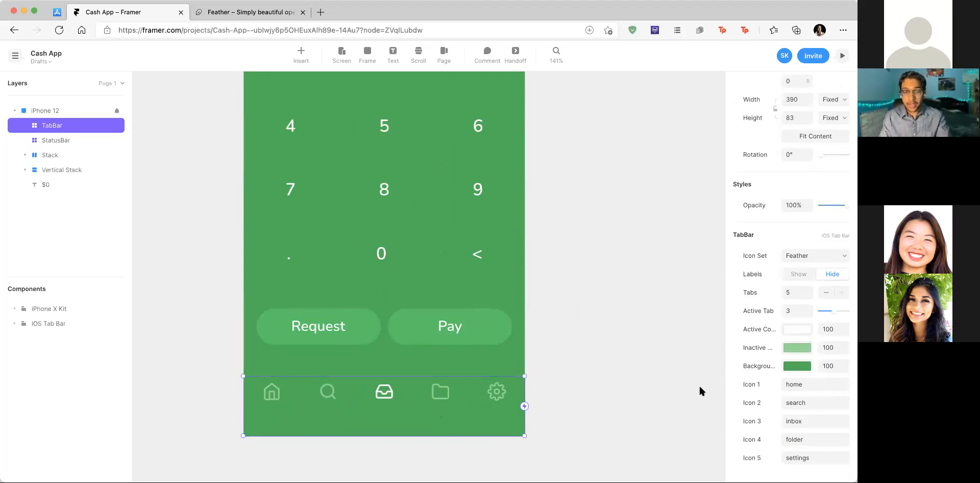
left_click(804, 403)
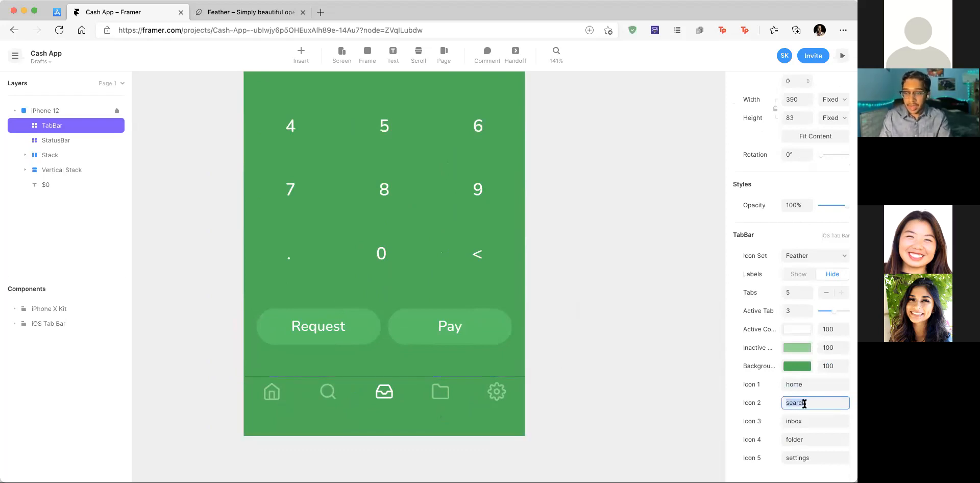
type("cr")
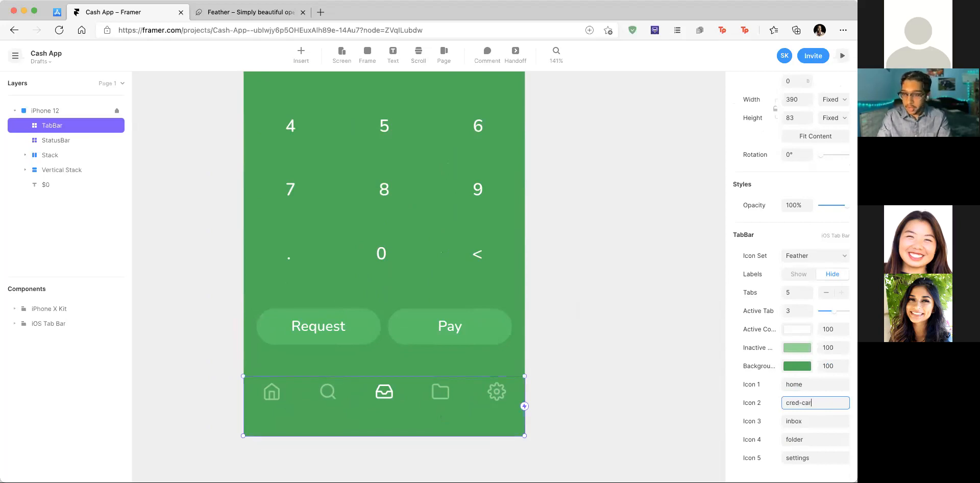
type("edit-card")
left_click(819, 416)
type("dollar-sign")
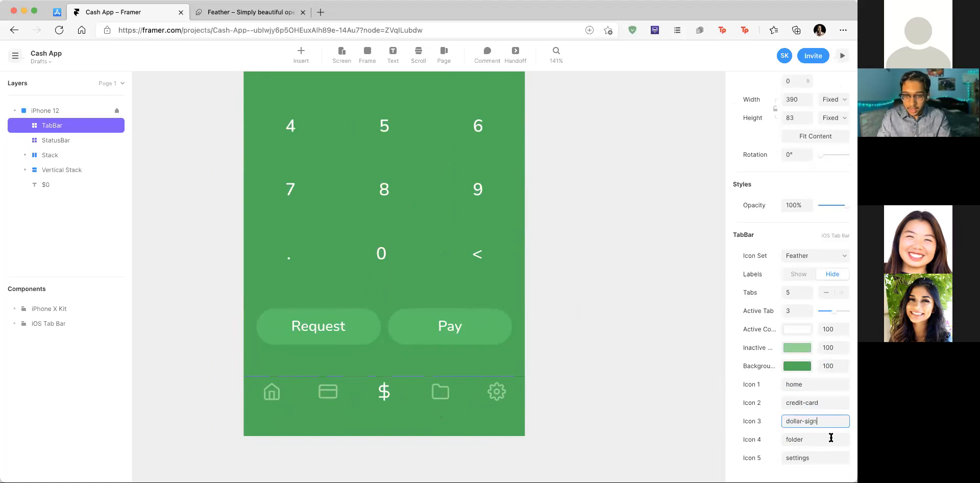
Step: Change Icon 4 from folder to bar-chart-2 and Icon 5 to clock
left_click(813, 438)
key("BackSpace")
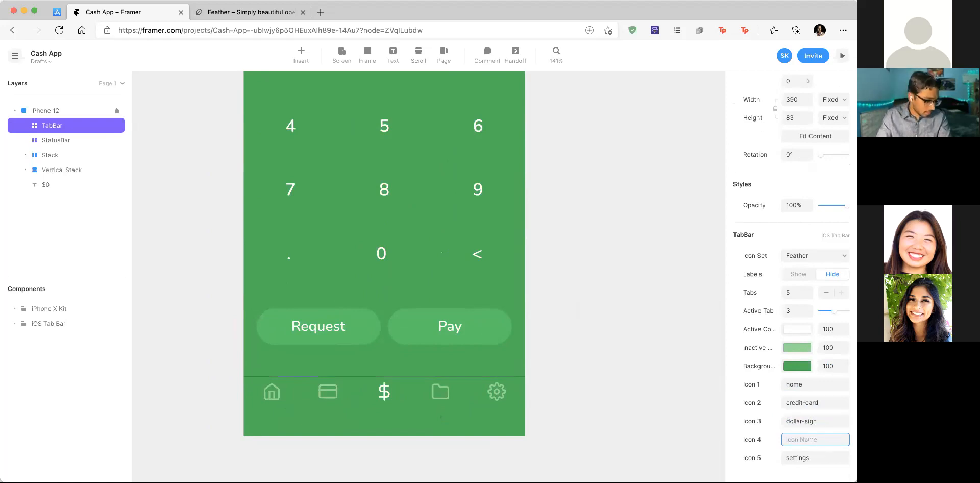
type("bar-chart-2")
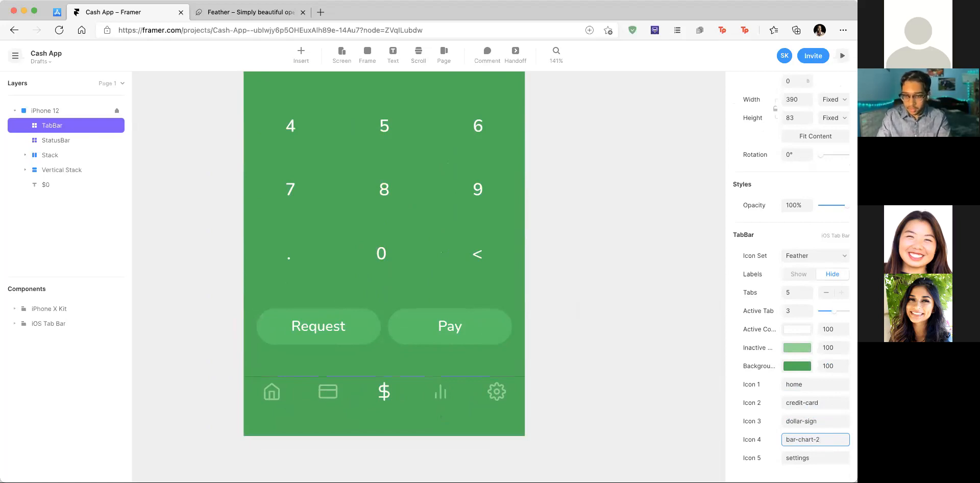
left_click(814, 458)
type("clock")
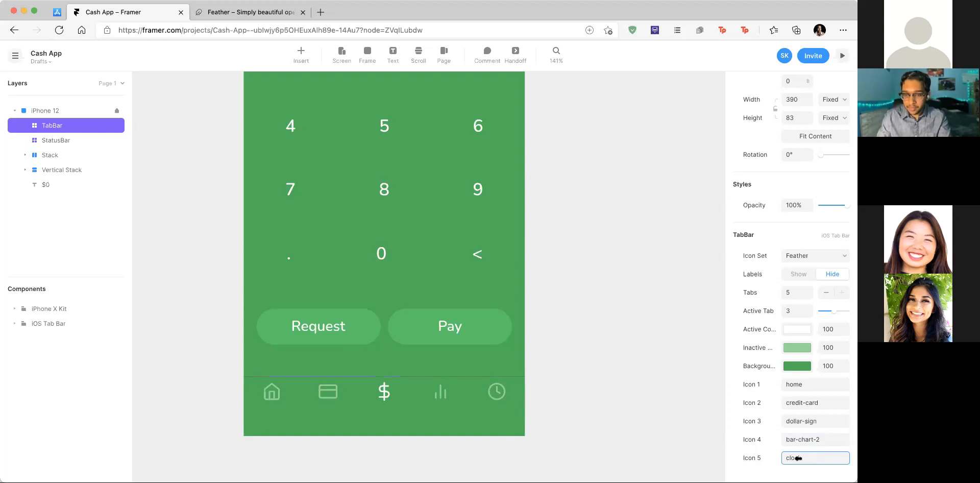
left_click(546, 311)
scroll(571, 363, "down", 5)
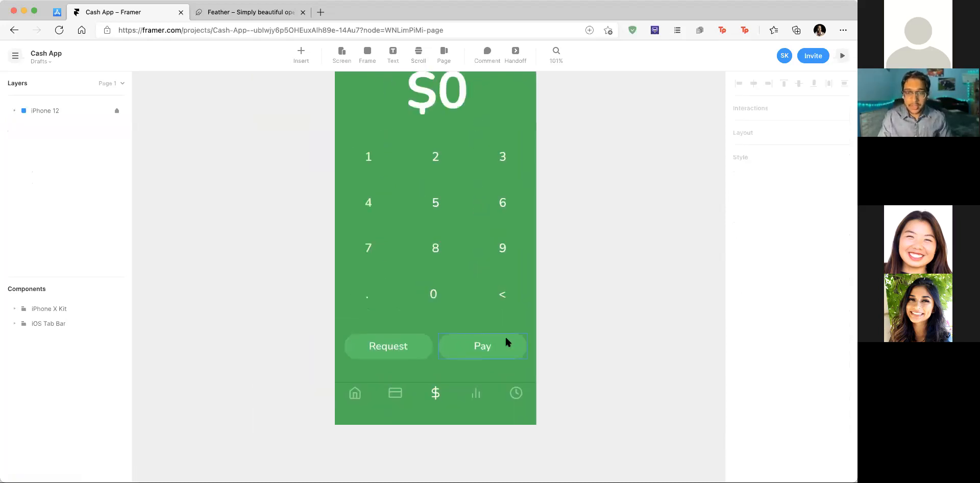
left_click(57, 12)
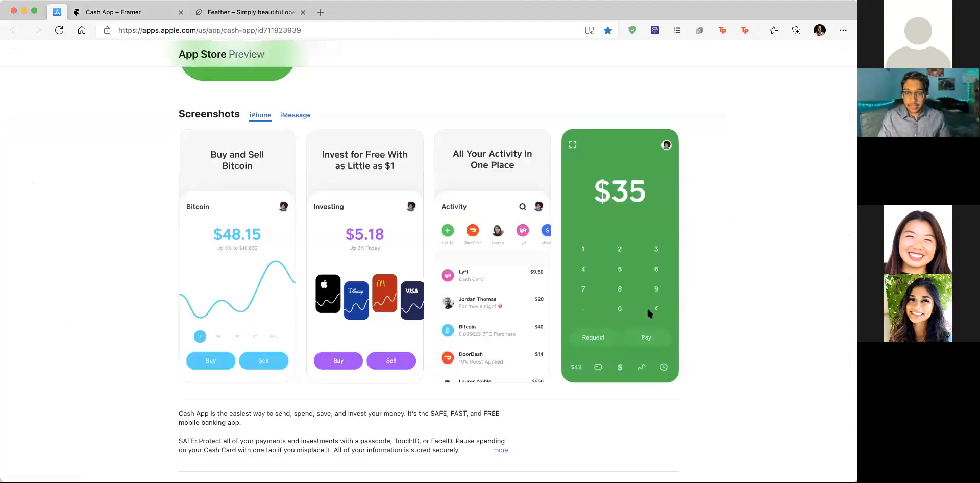
scroll(664, 353, "up", 5)
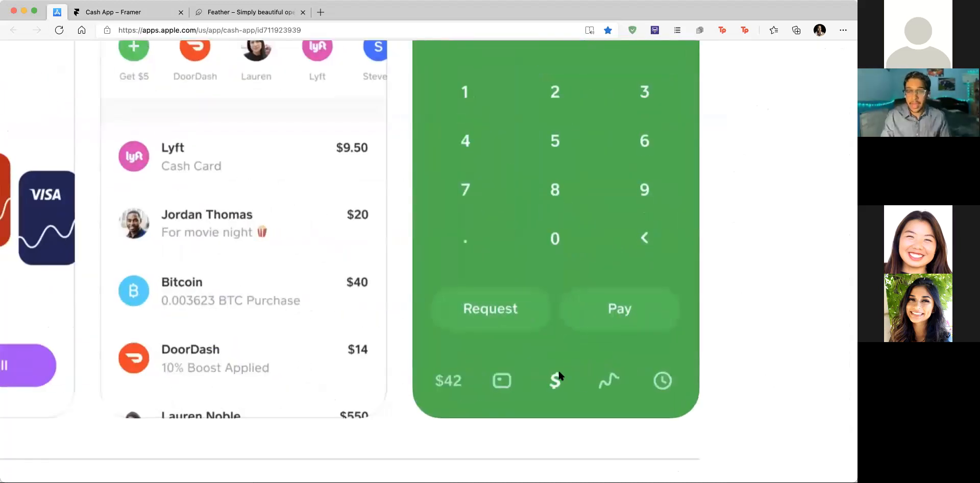
scroll(458, 401, "down", 5)
left_click(128, 13)
scroll(508, 269, "down", 1)
scroll(508, 271, "down", 3)
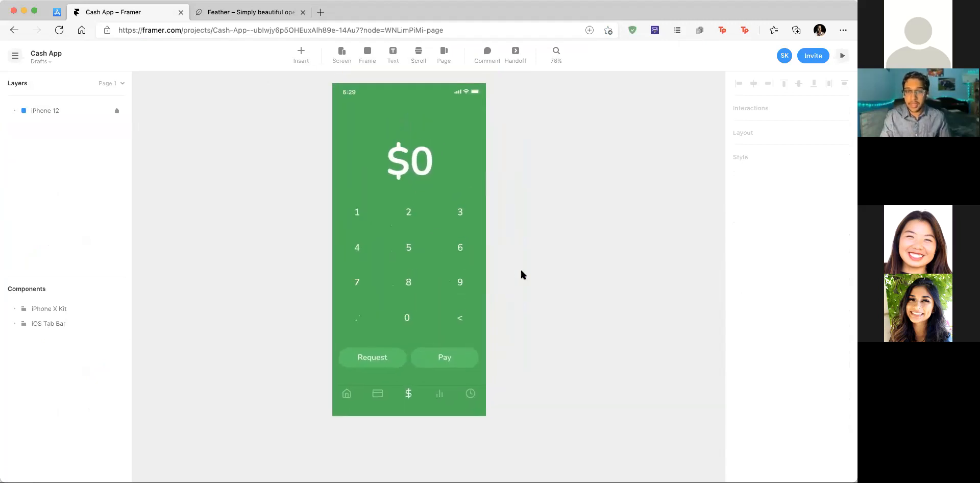
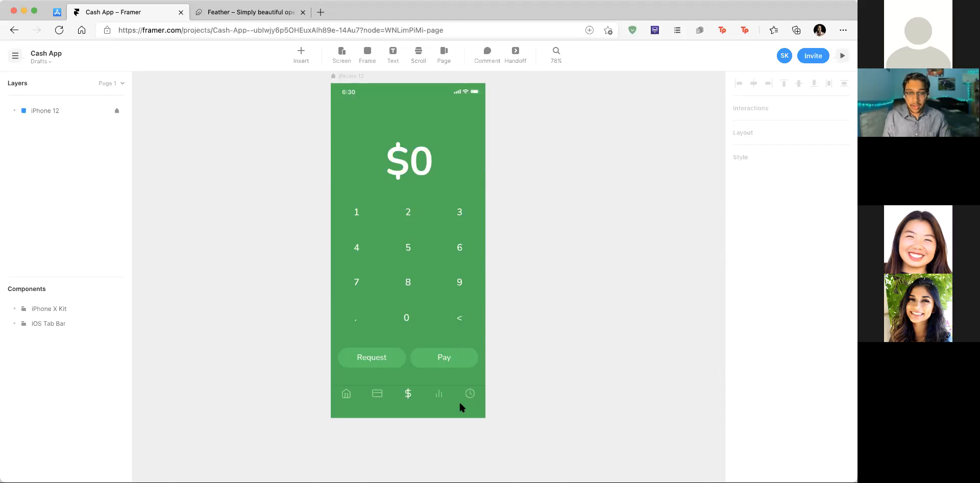
Step: Move the $0 amount text slightly higher in the phone frame
scroll(408, 313, "up", 3)
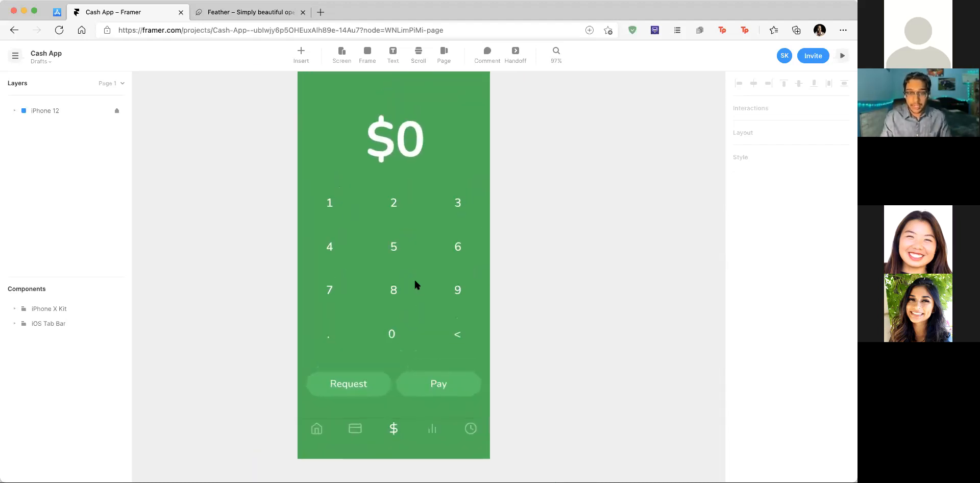
scroll(414, 285, "up", 1)
double_click(401, 161)
key("Escape")
scroll(501, 191, "down", 3)
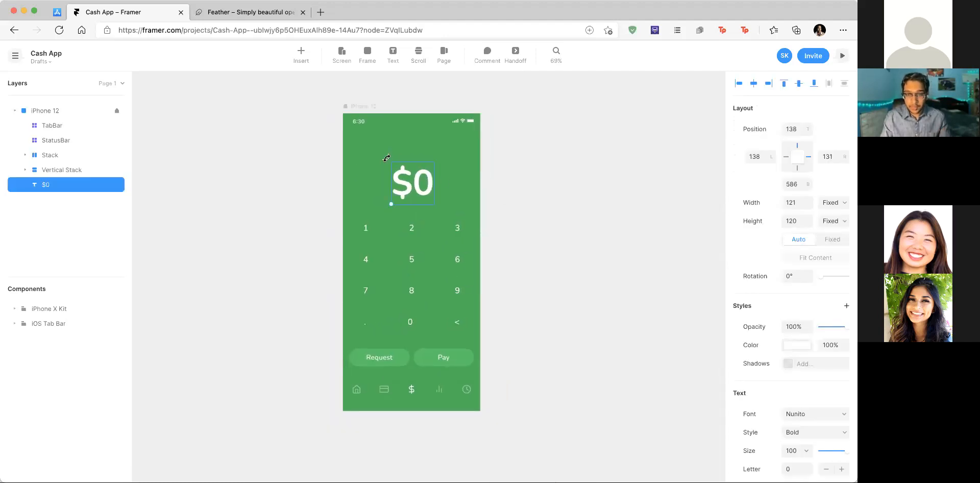
left_click_drag(414, 184, 414, 177)
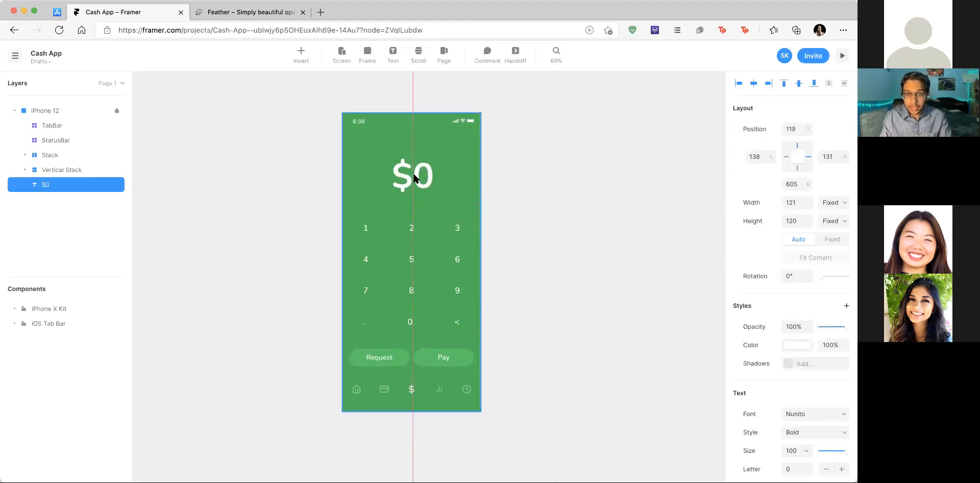
Step: Nudge the Request and Pay button row, then bring up the iOS Tab Bar package
left_click(426, 240)
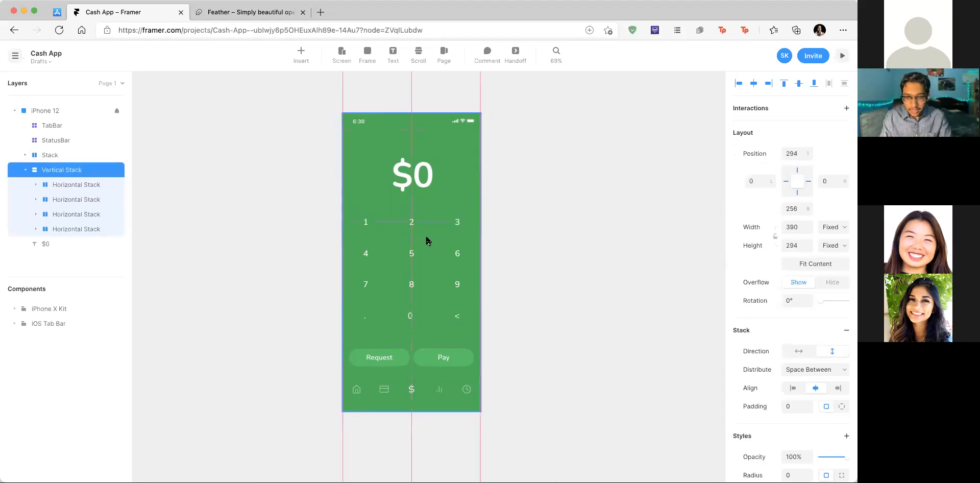
left_click(523, 240)
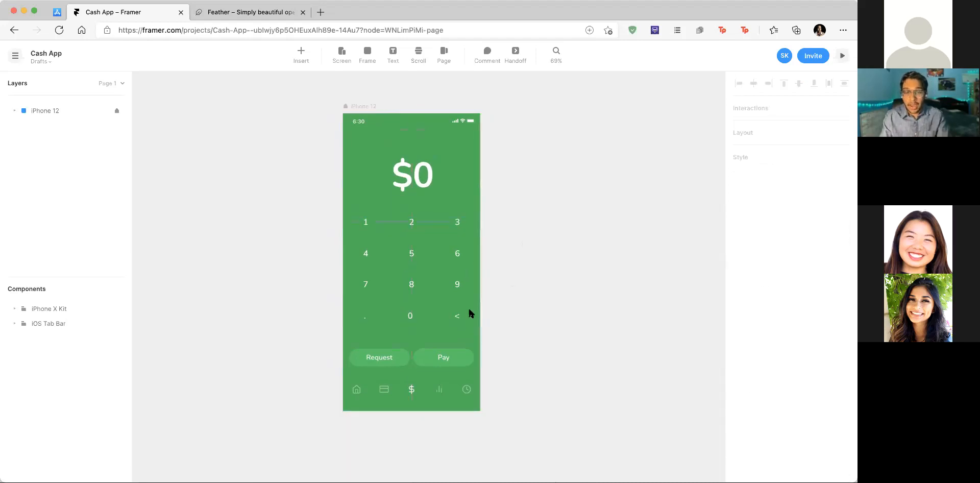
left_click_drag(411, 357, 412, 356)
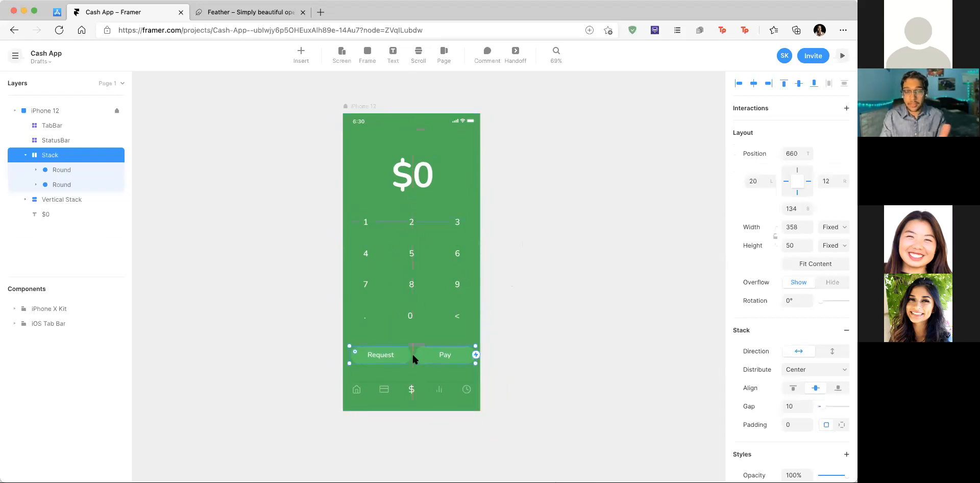
left_click(562, 304)
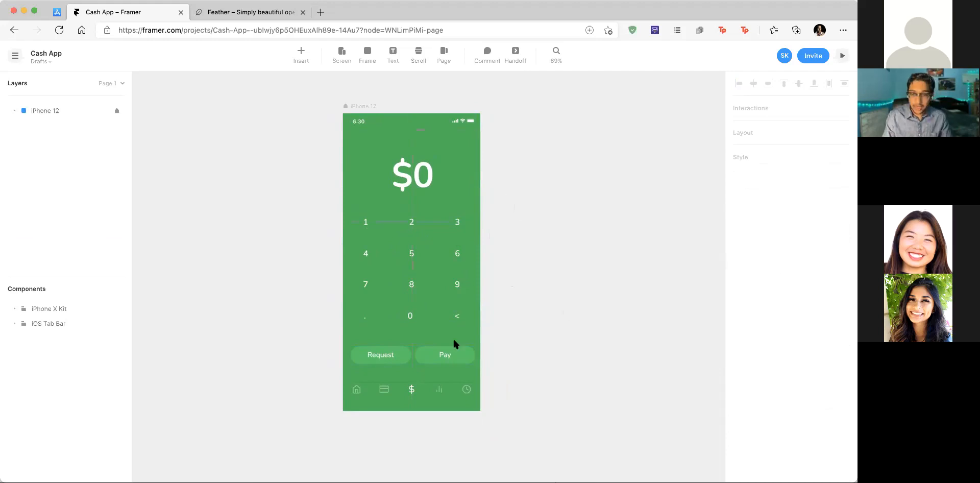
left_click(296, 54)
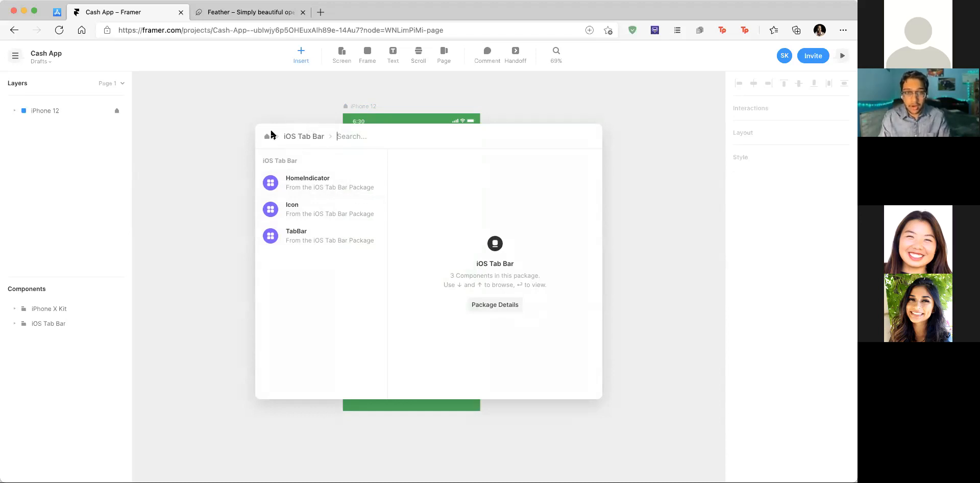
Step: Insert the HomeIndicator component and place it at the iPhone 12 frame's bottom edge
left_click(338, 187)
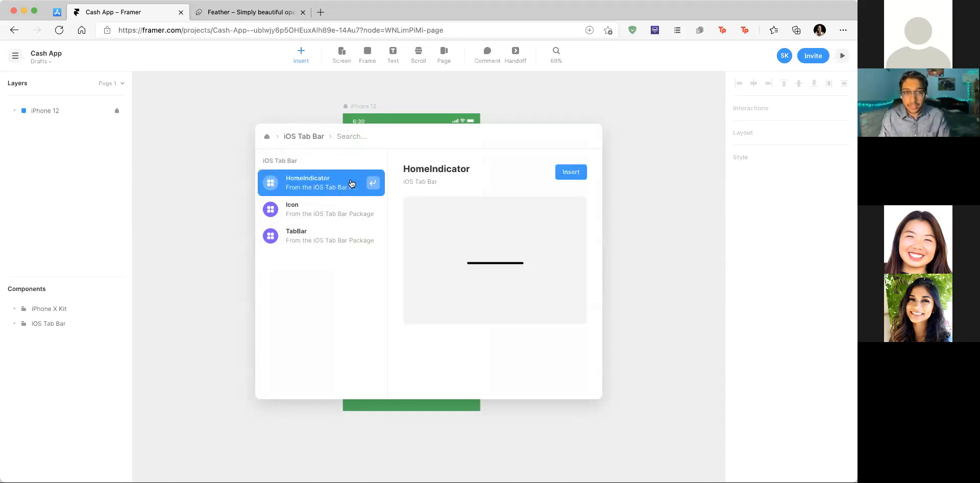
left_click(572, 171)
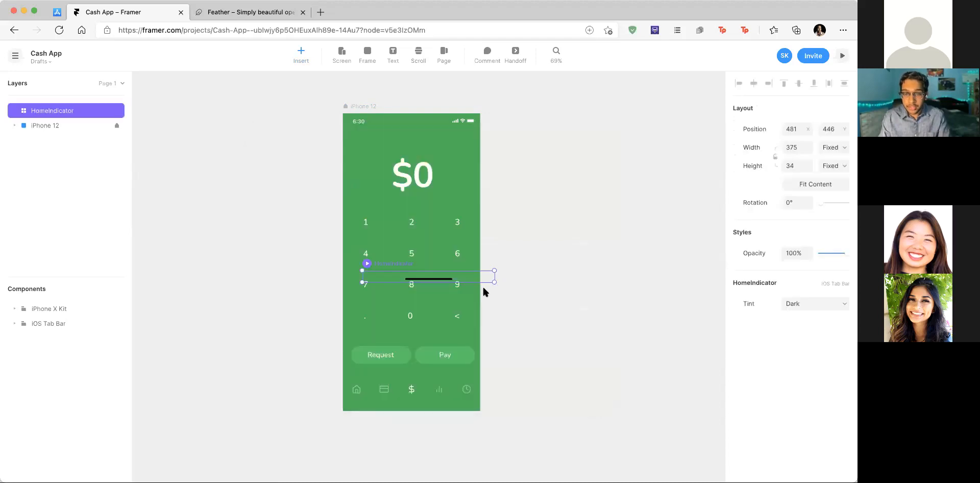
left_click_drag(433, 279, 450, 415)
scroll(416, 406, "up", 5)
left_click(447, 430)
scroll(447, 430, "down", 5)
Step: Set the home indicator's Tint to Light, after briefly trying Dark
left_click(427, 415)
left_click(816, 360)
left_click(815, 381)
scroll(576, 381, "down", 5)
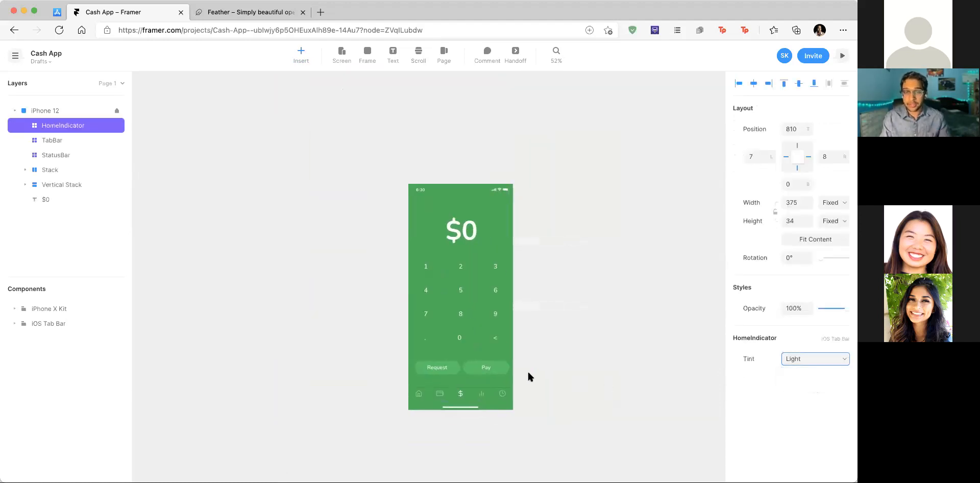
scroll(538, 371, "up", 3)
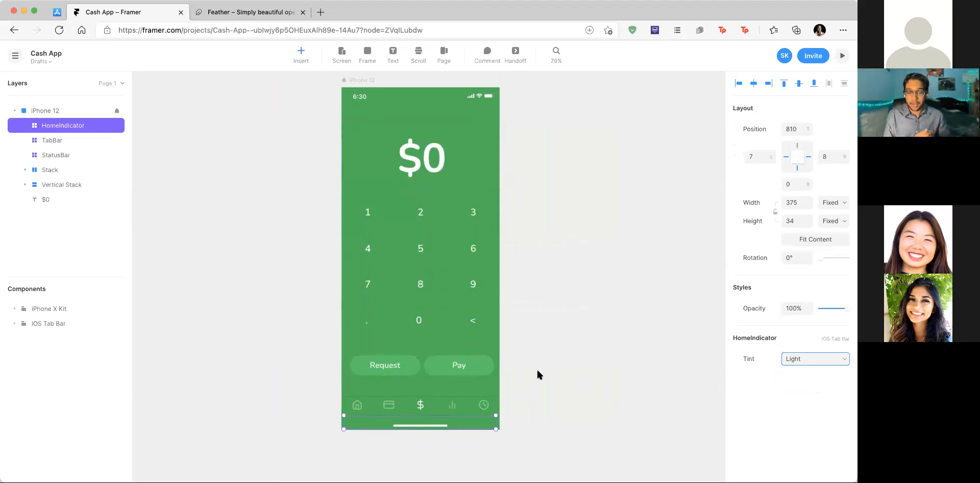
left_click(836, 358)
left_click(815, 371)
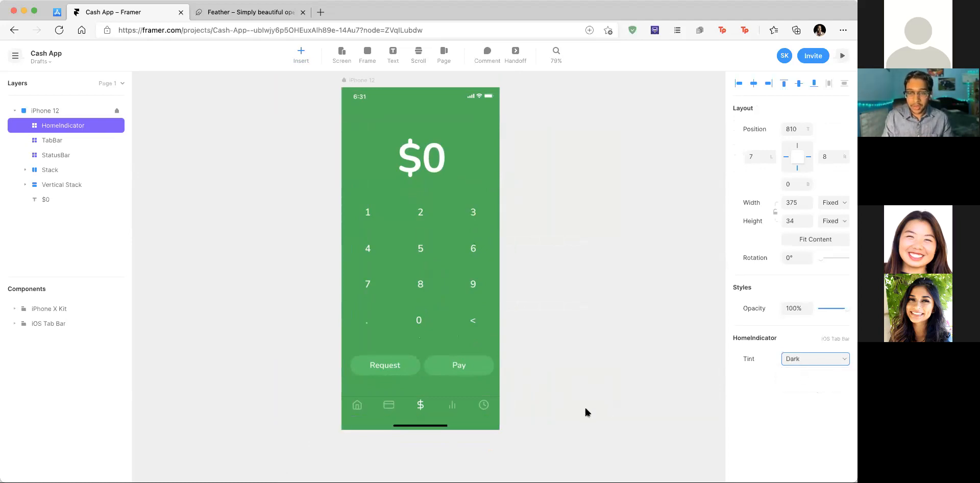
scroll(586, 412, "right", 1)
left_click(793, 360)
left_click(796, 384)
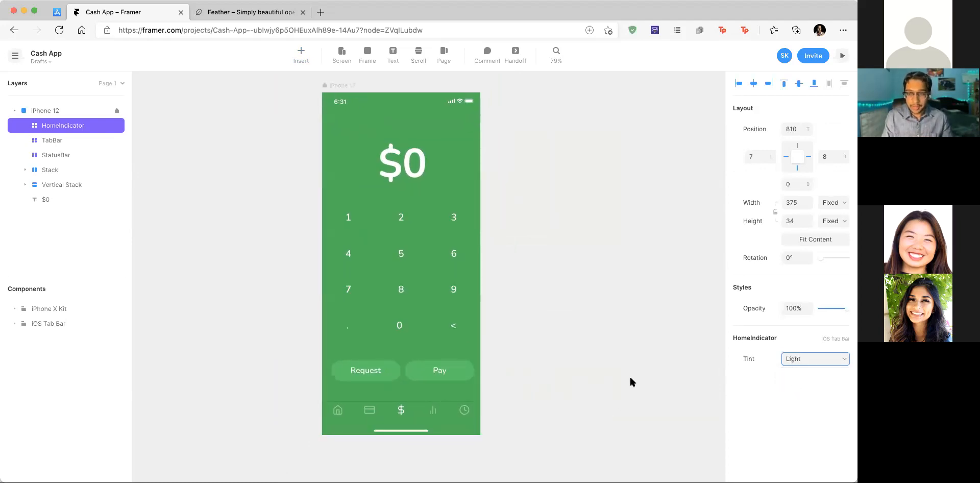
scroll(491, 359, "up", 1)
scroll(491, 359, "down", 4)
scroll(431, 209, "up", 3)
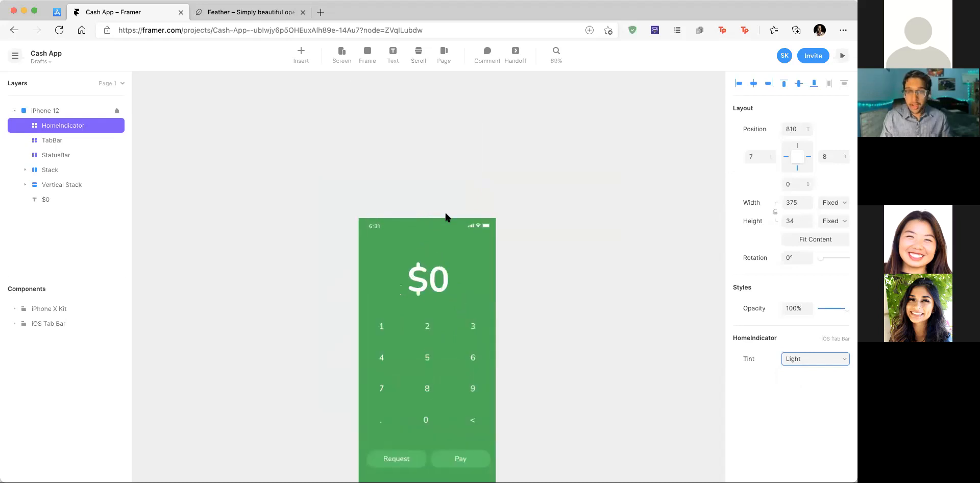
scroll(494, 243, "up", 2)
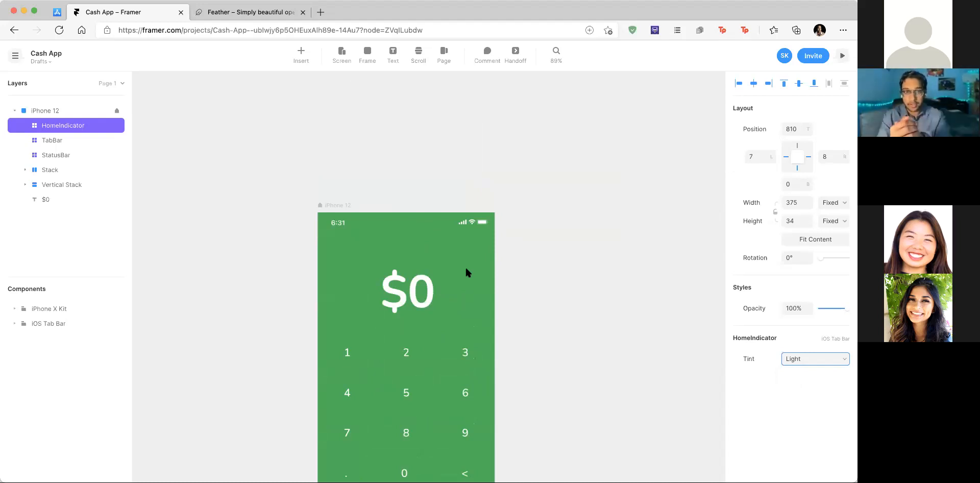
left_click(301, 55)
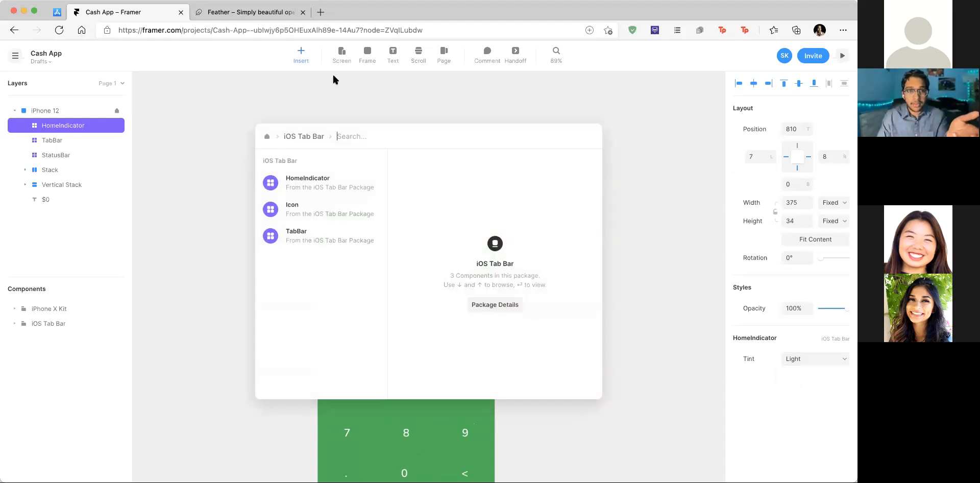
Step: Search the component library for 'avatar' and preview the Diversity Avatars, Simple Avatars and Profile packages
key("BackSpace")
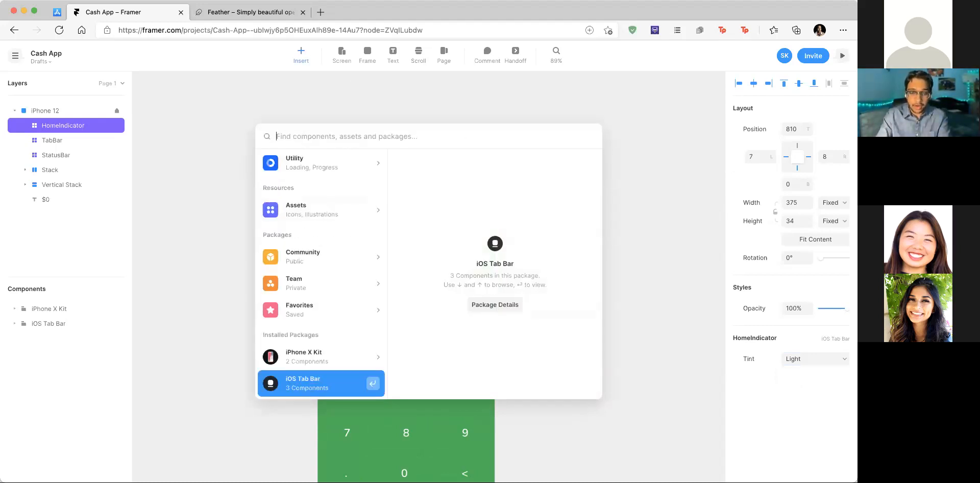
type("avatar")
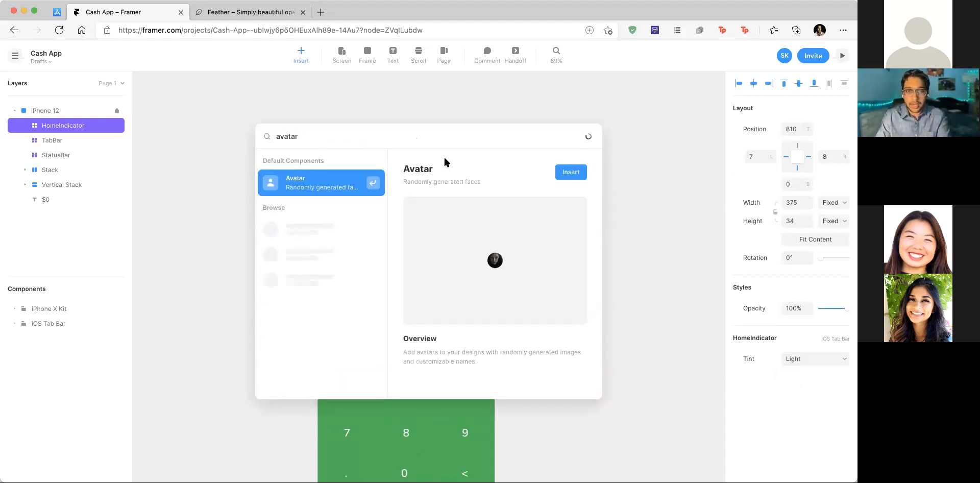
scroll(329, 247, "down", 1)
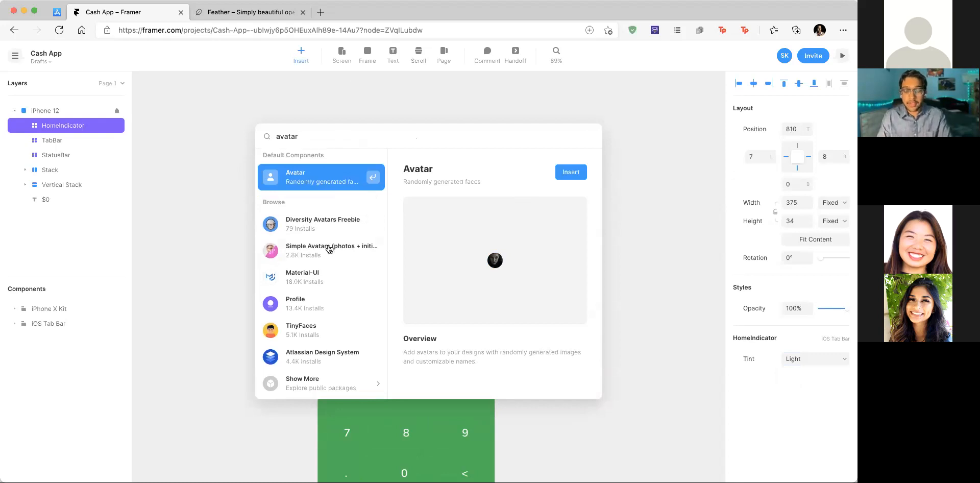
left_click(314, 226)
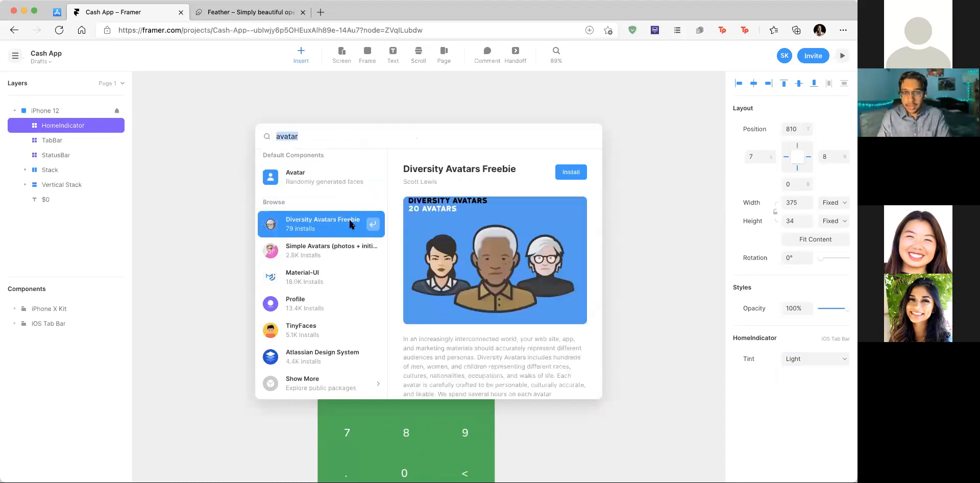
left_click(288, 260)
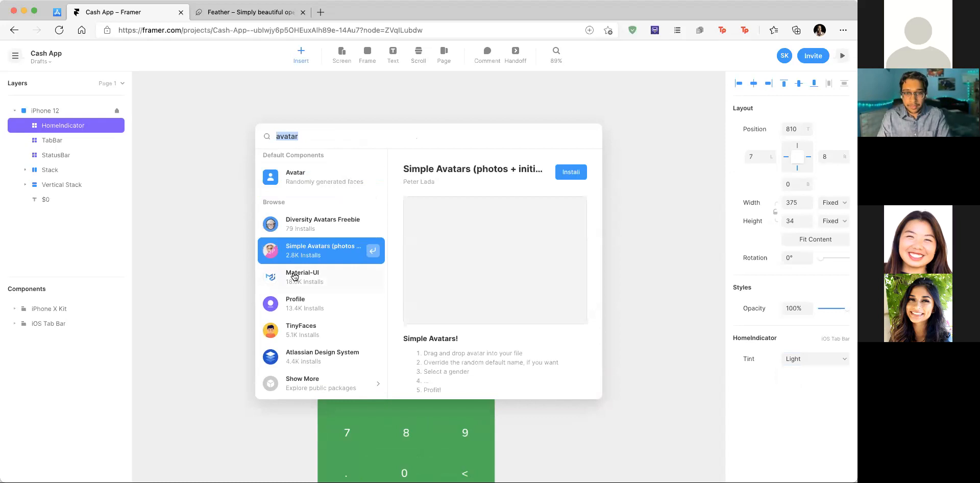
left_click(326, 305)
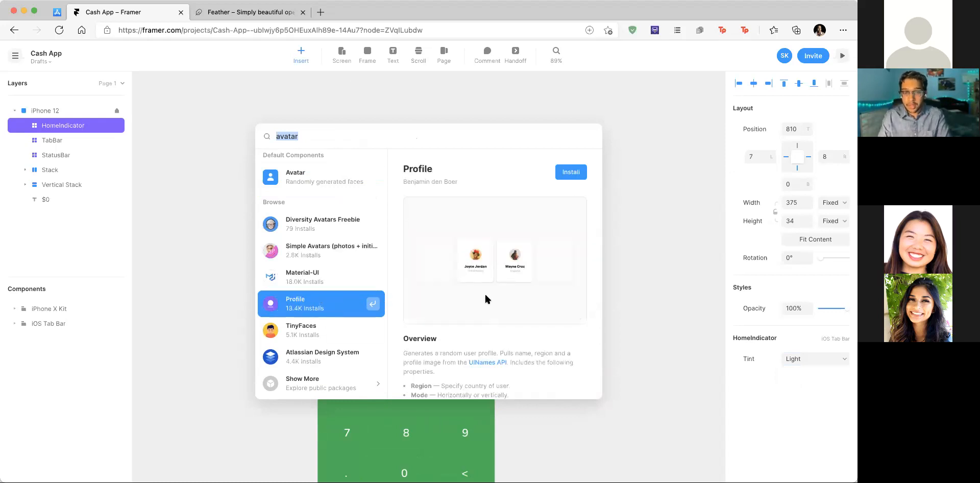
Step: Check TinyFaces, then insert the built-in Avatar component into the phone frame
scroll(486, 295, "down", 2)
scroll(505, 212, "up", 2)
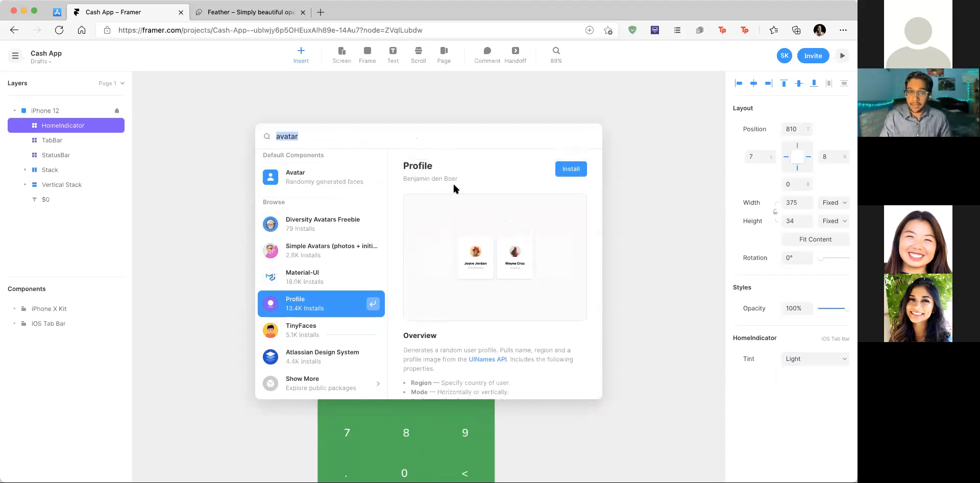
left_click(306, 331)
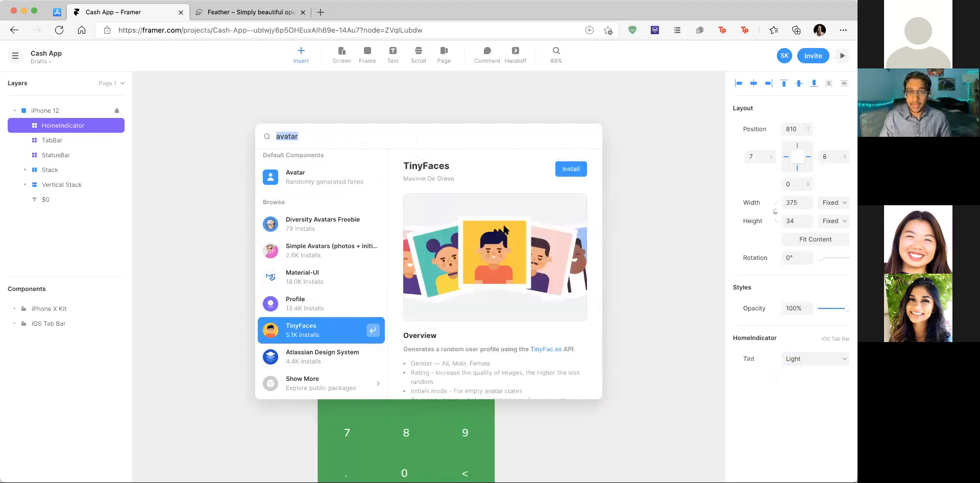
scroll(274, 242, "up", 1)
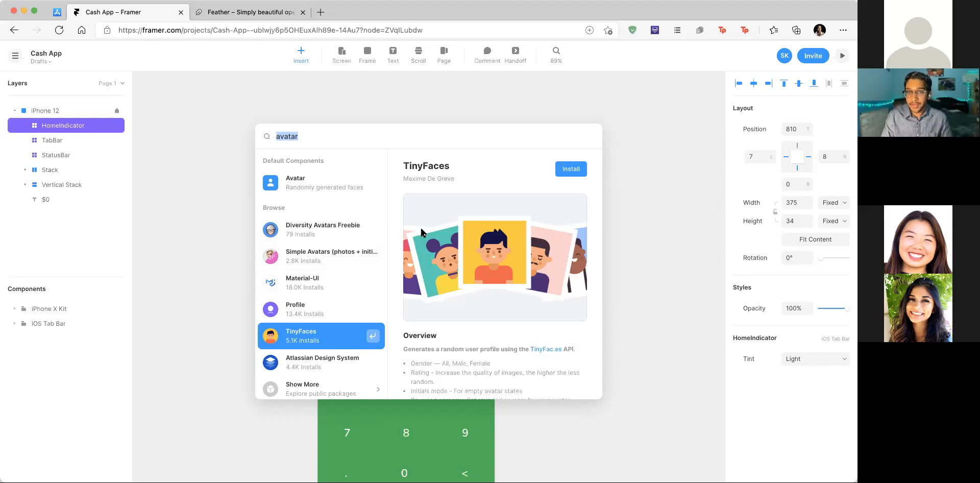
left_click(322, 189)
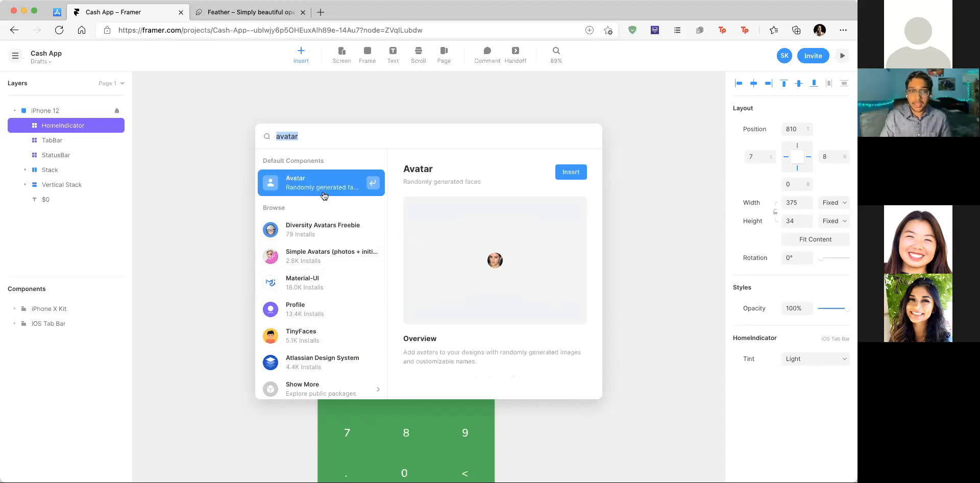
left_click(572, 173)
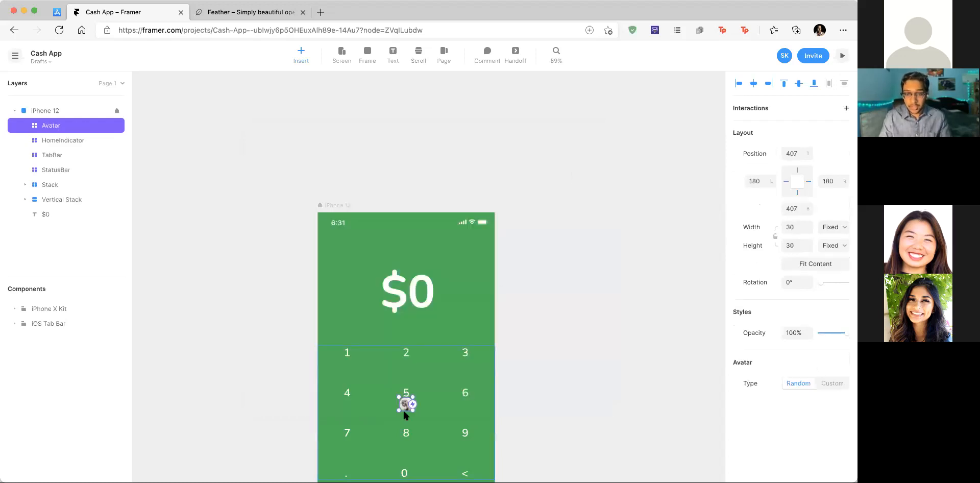
Step: Drag the avatar up to the top-right corner near the status bar
scroll(404, 411, "up", 5)
left_click_drag(407, 393, 525, 134)
scroll(521, 140, "up", 3)
scroll(484, 224, "up", 3)
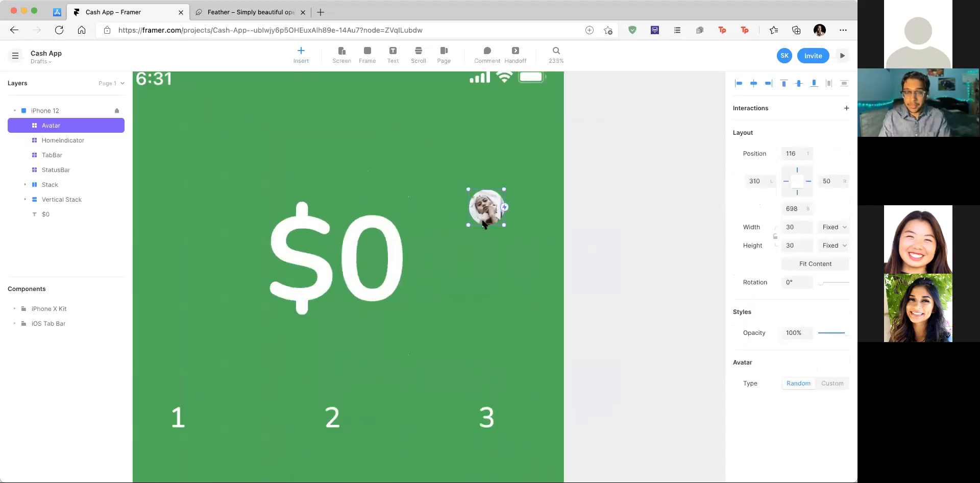
left_click_drag(506, 217, 526, 144)
scroll(542, 145, "down", 3)
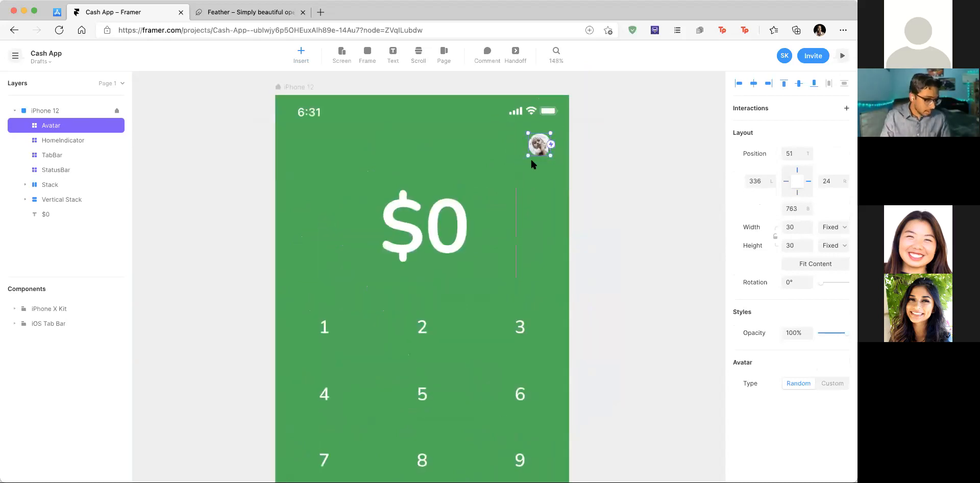
Step: Set the avatar's position to 55 from the top and 32 from the right
left_click(784, 154)
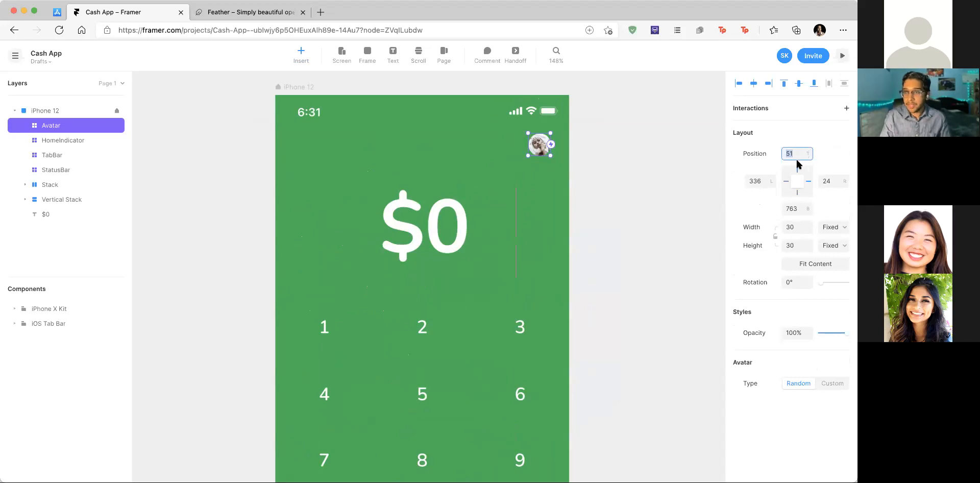
type("55")
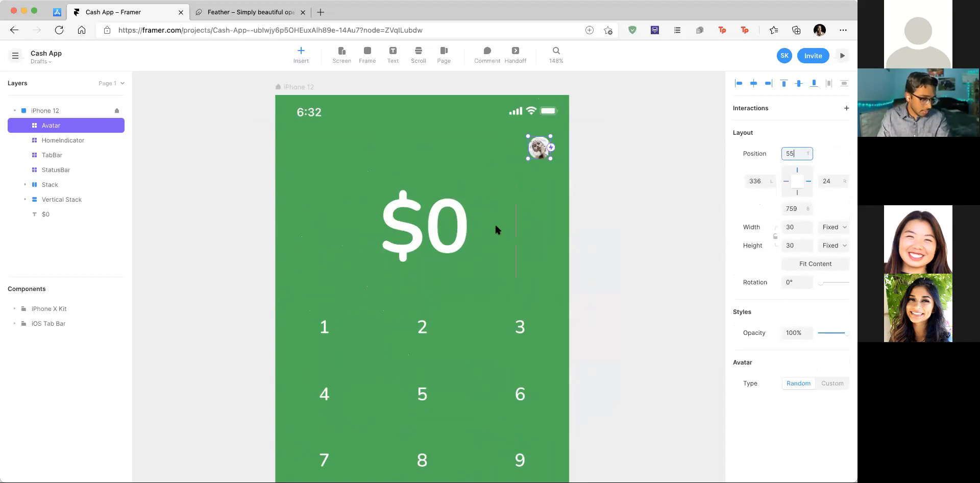
left_click(836, 180)
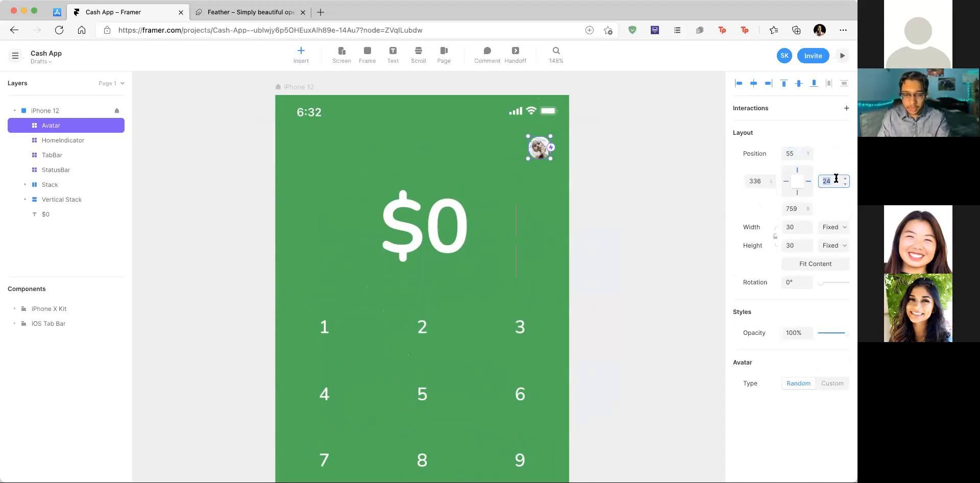
type("32")
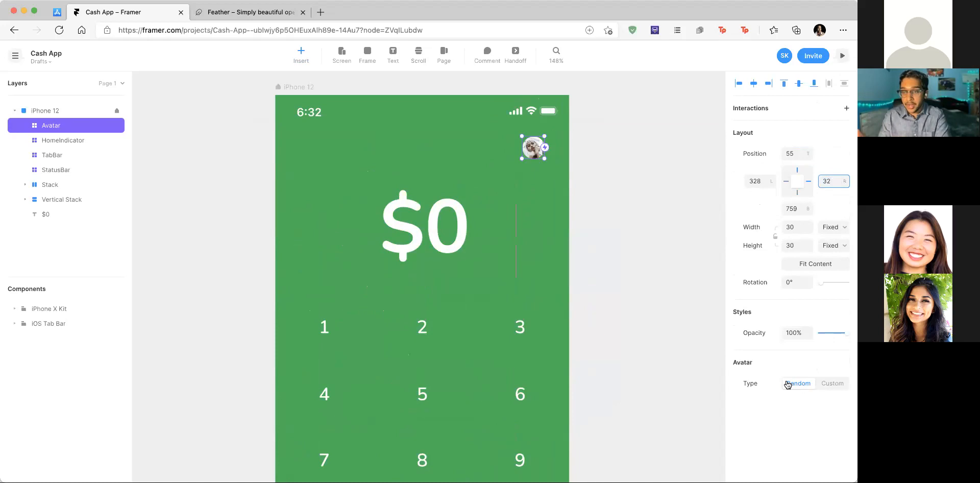
left_click(834, 384)
Step: Give the custom avatar a light blue background and enter the owner's full name
scroll(813, 391, "down", 2)
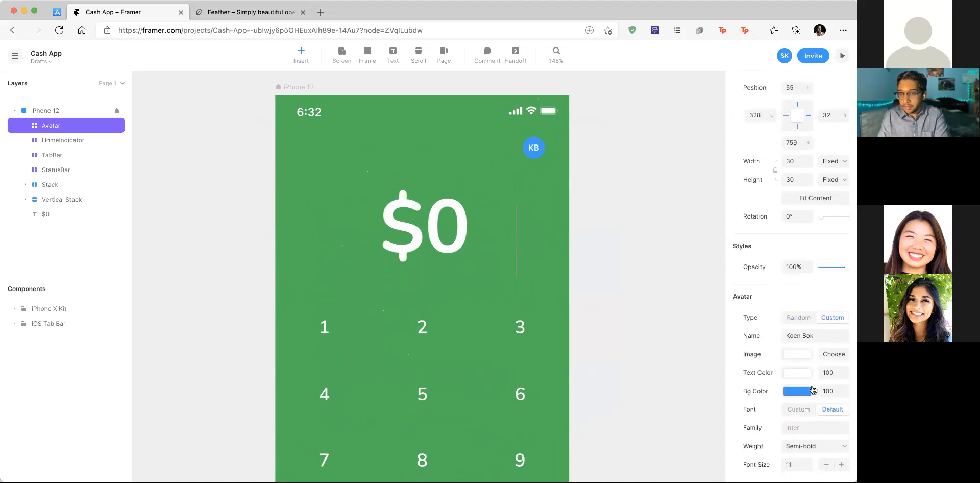
left_click(798, 388)
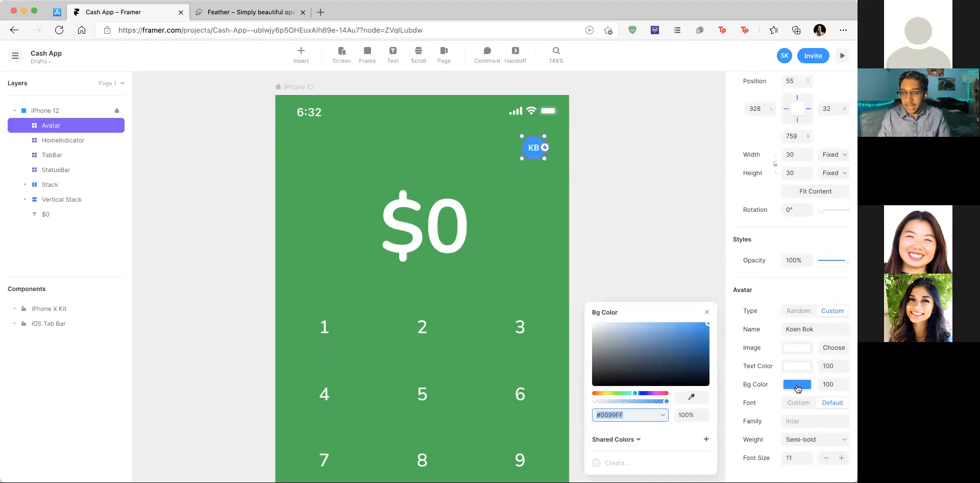
left_click_drag(643, 352, 645, 307)
left_click(797, 386)
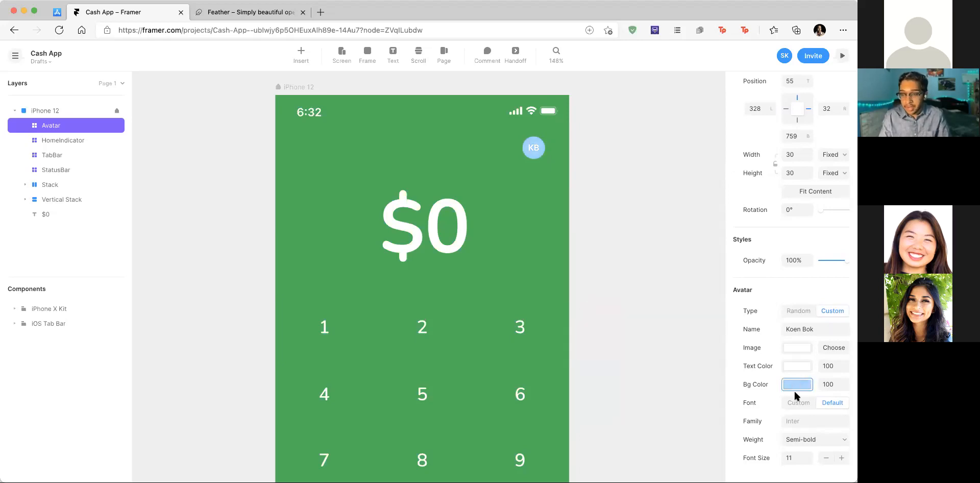
left_click(812, 327)
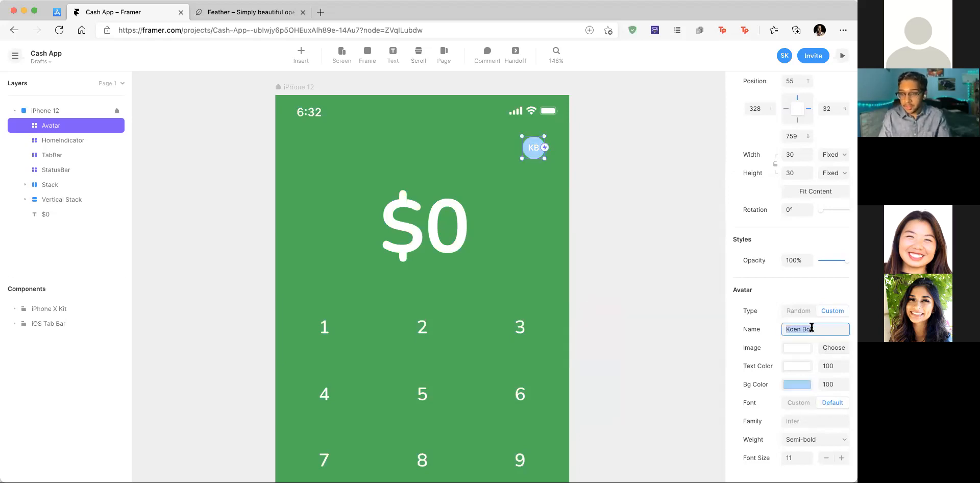
Step: Use an Unsplash 'person' portrait of a man in a striped shirt as the avatar image
scroll(553, 151, "up", 5)
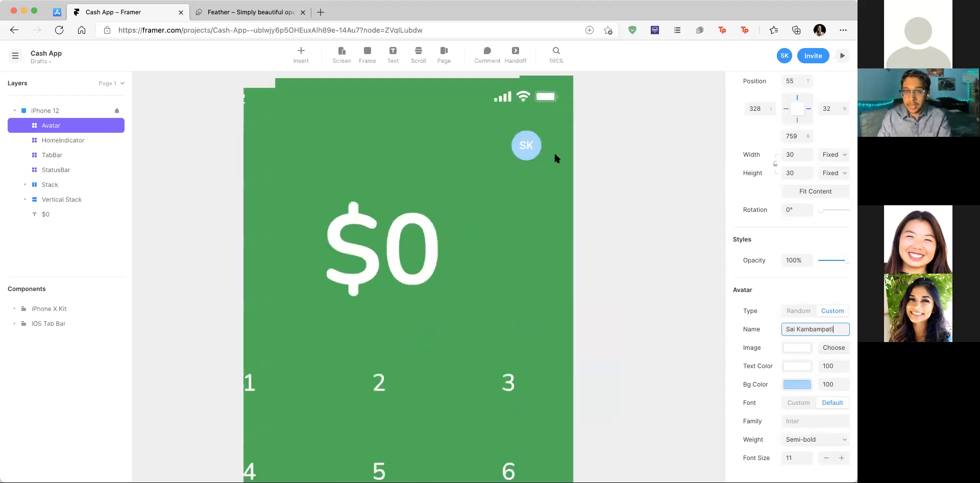
left_click(790, 351)
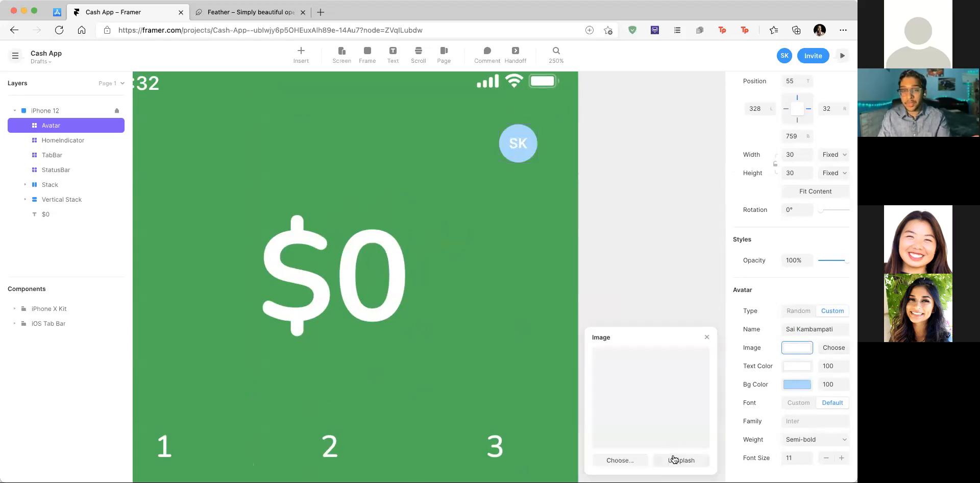
left_click(695, 462)
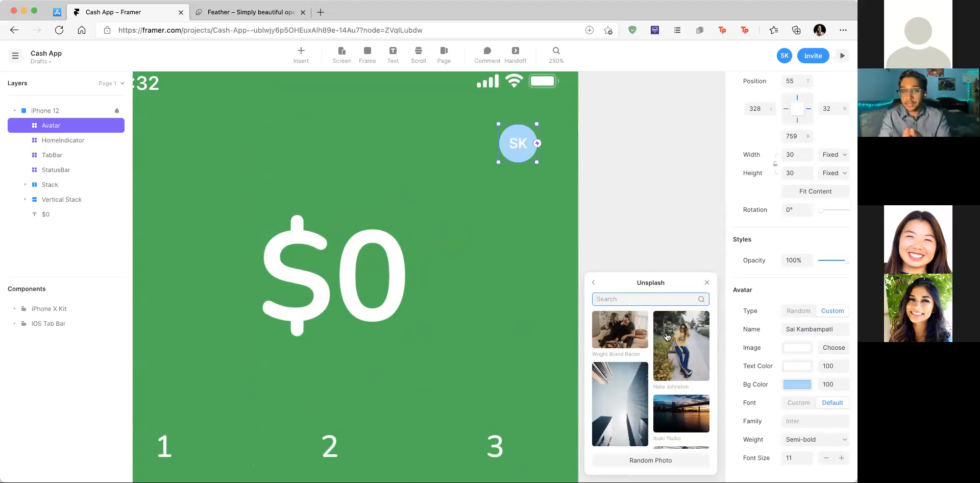
type("person")
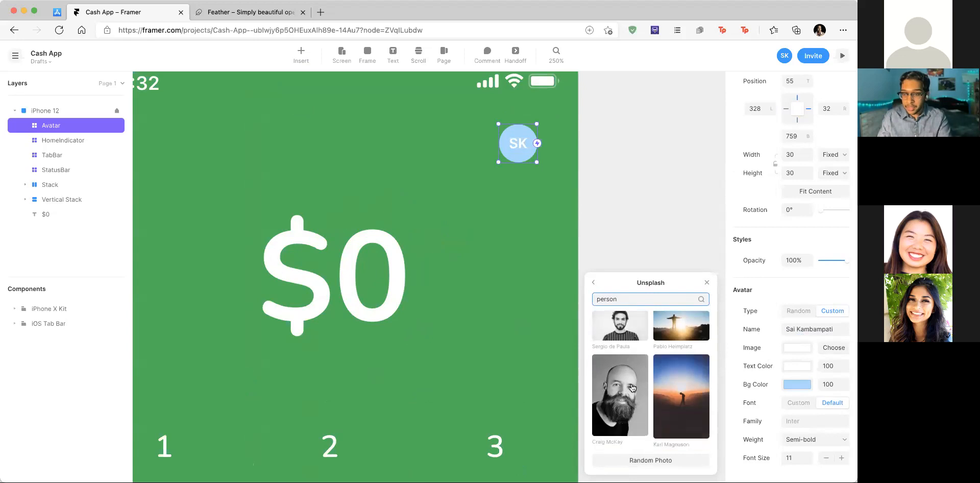
scroll(655, 388, "up", 2)
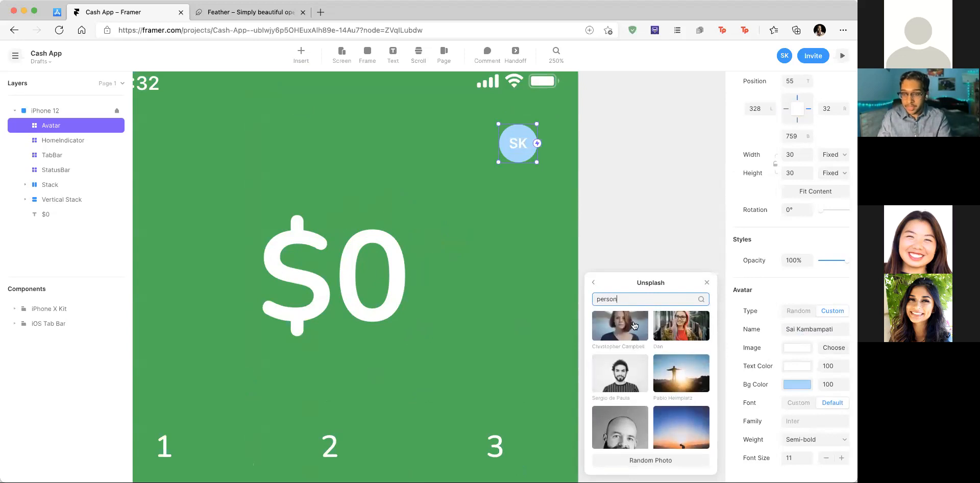
left_click(639, 360)
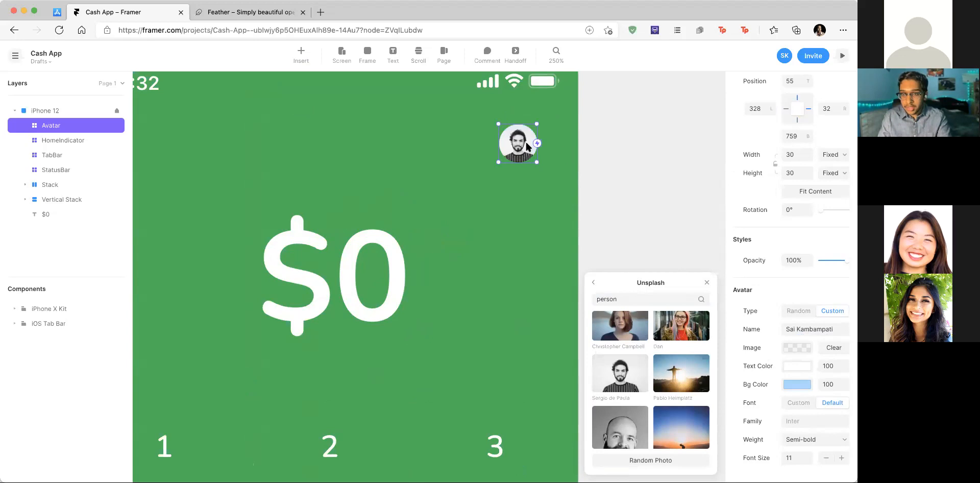
scroll(541, 141, "down", 5)
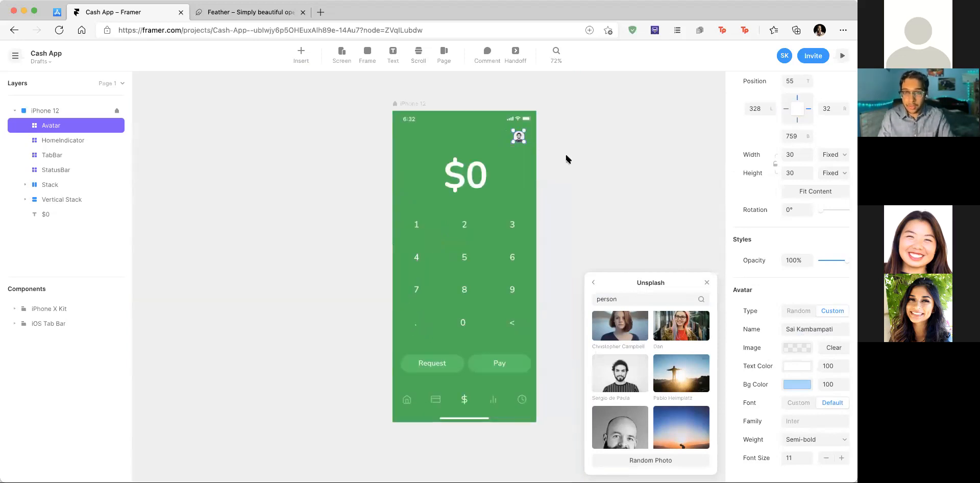
scroll(561, 153, "down", 3)
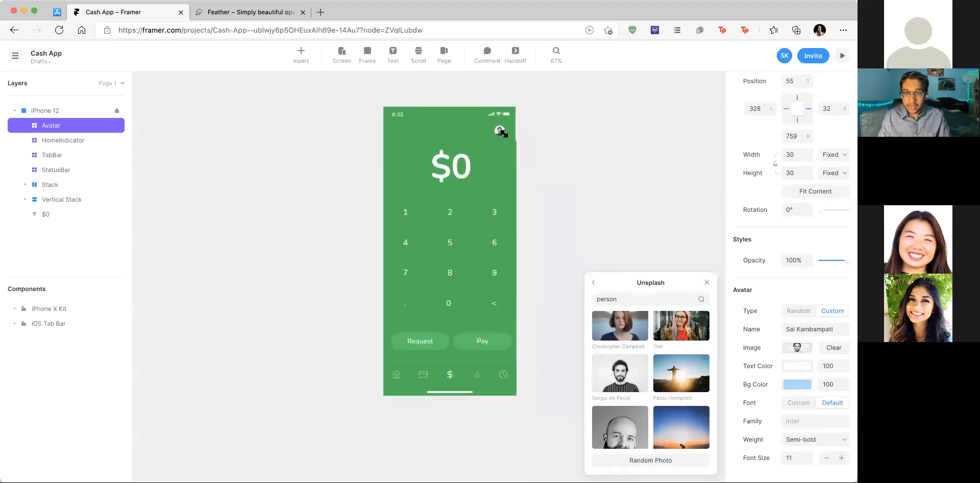
left_click(537, 138)
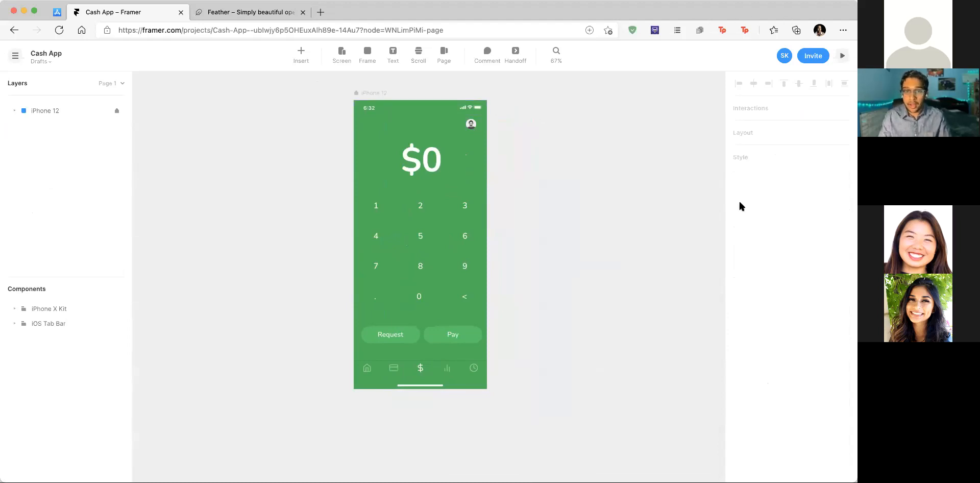
left_click(377, 93)
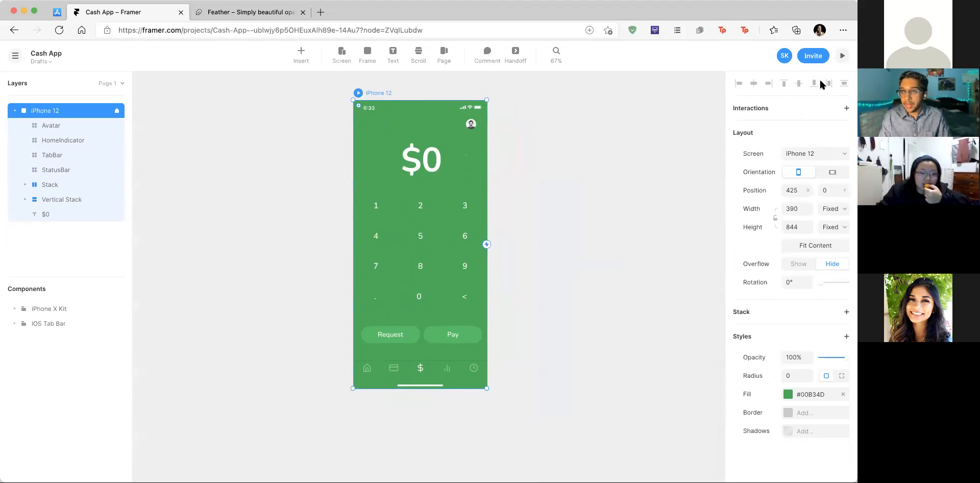
left_click(841, 56)
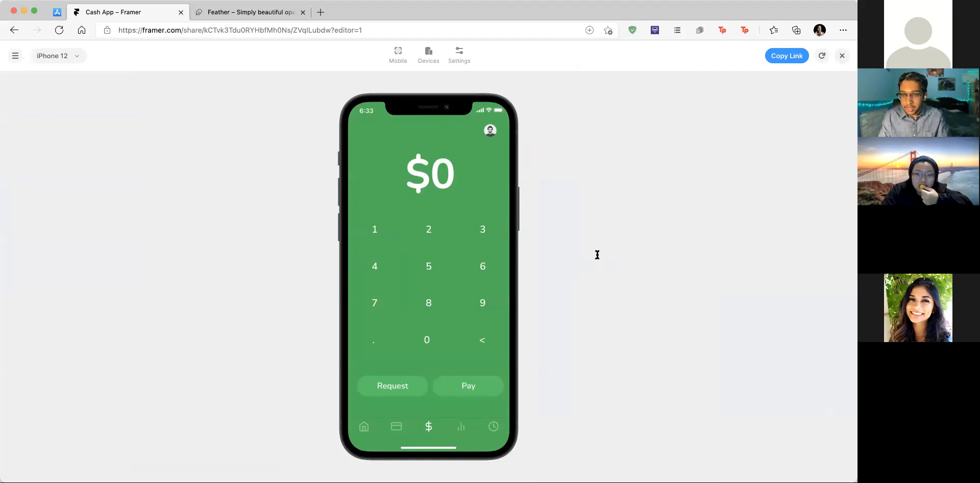
Step: Set the preview to the dark theme with the phone held by hand Model 1
left_click(458, 52)
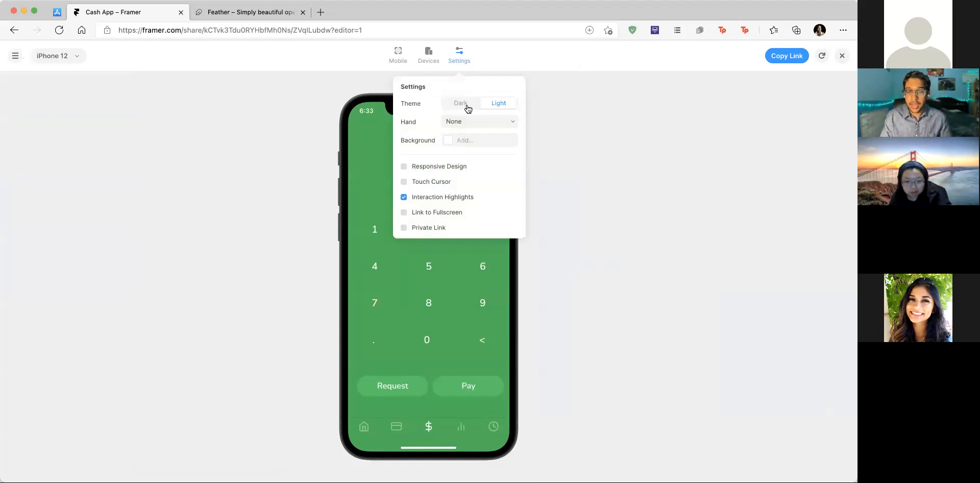
left_click(468, 106)
left_click(489, 121)
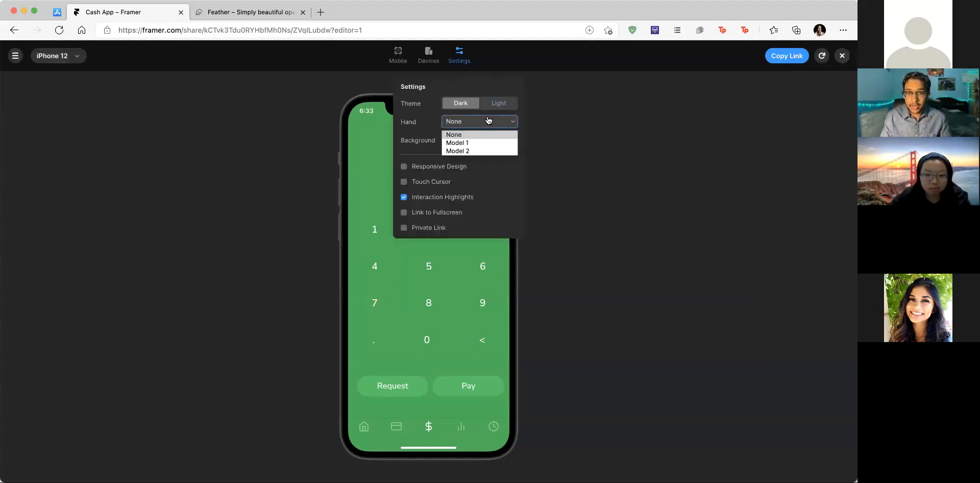
left_click(485, 142)
left_click(488, 126)
left_click(465, 150)
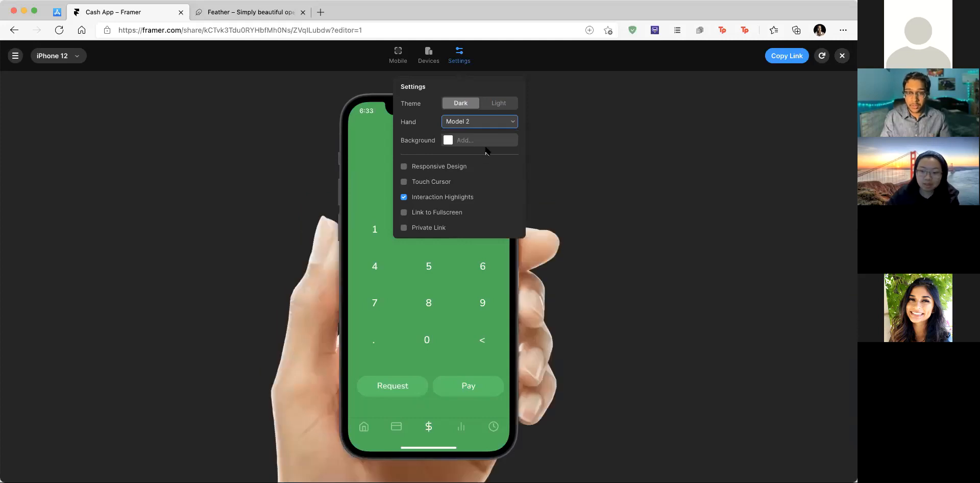
left_click(470, 126)
left_click(471, 136)
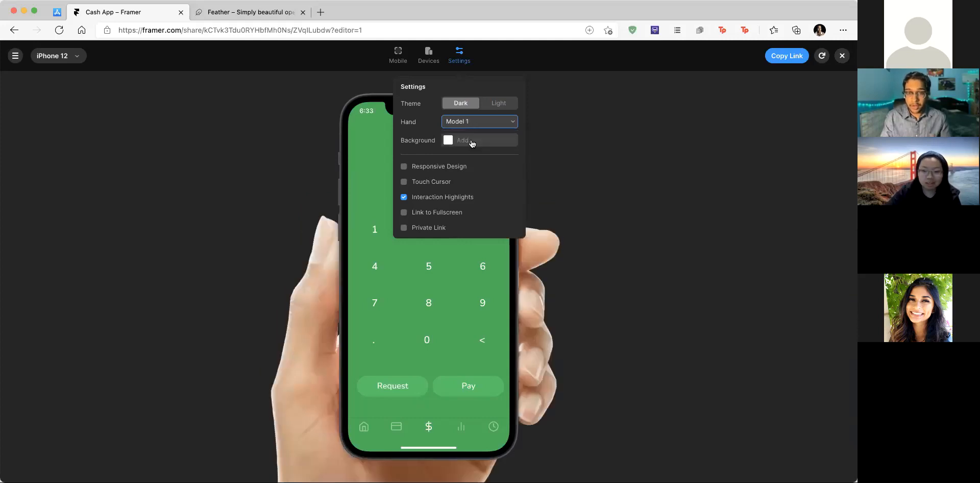
Step: Turn on the touch cursor and test tapping Request in the prototype
left_click(435, 181)
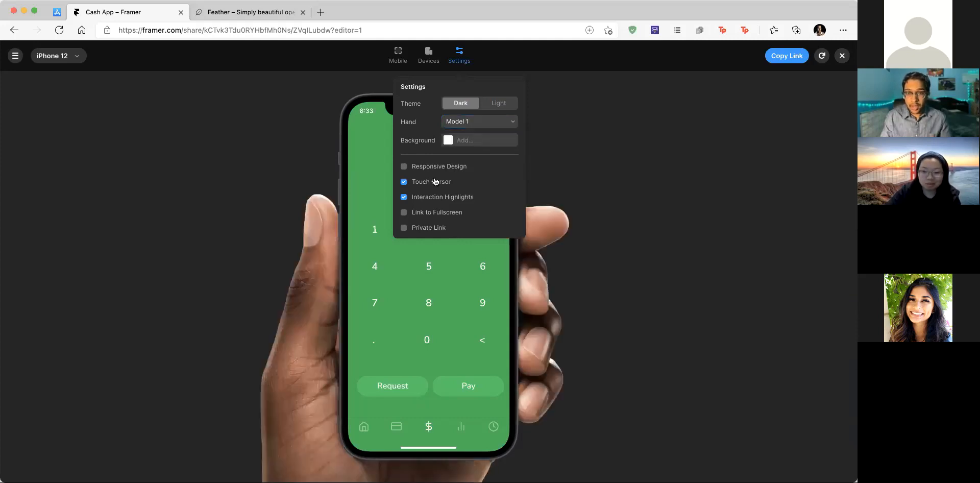
left_click(631, 180)
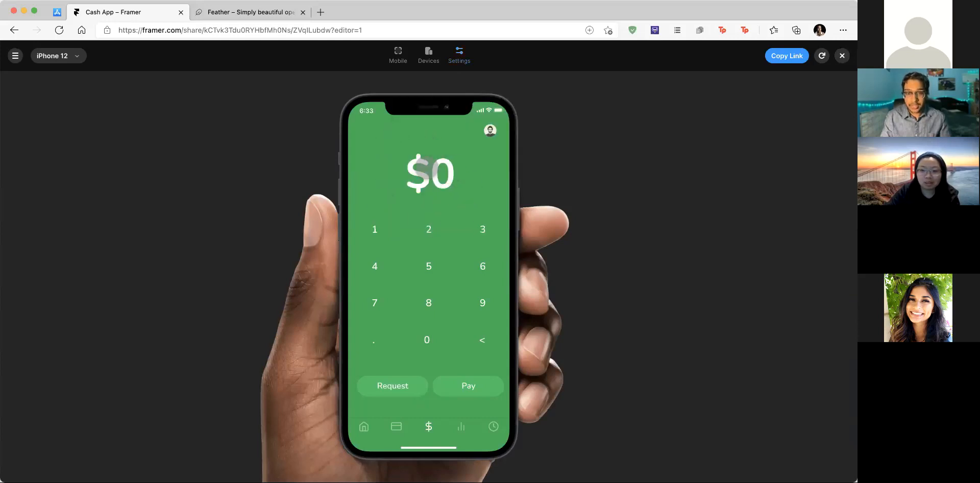
left_click(402, 383)
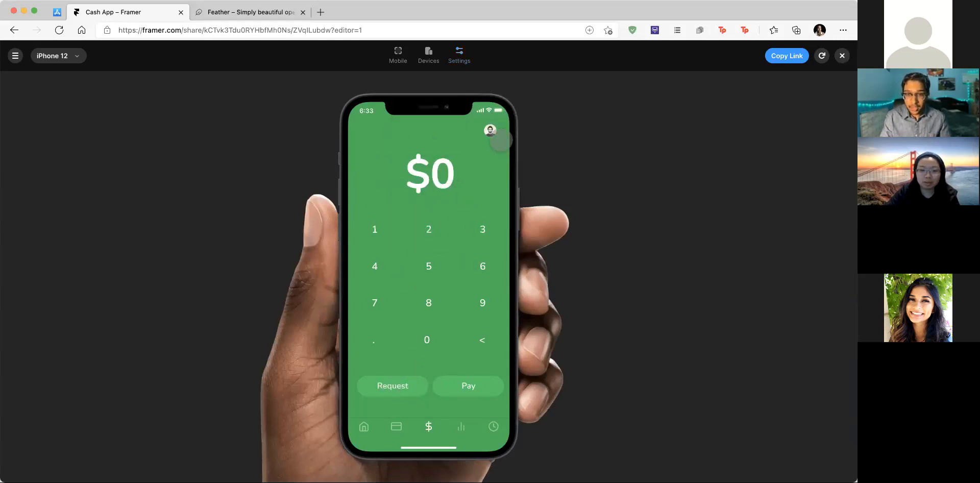
left_click(457, 62)
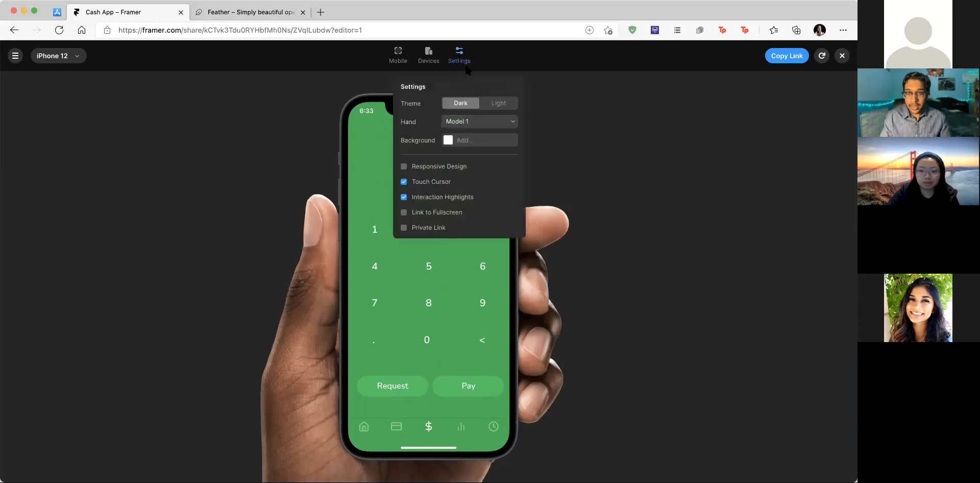
Step: Set the preview background to solid black #000000 after trying an image backdrop
left_click(482, 141)
left_click_drag(491, 146, 441, 130)
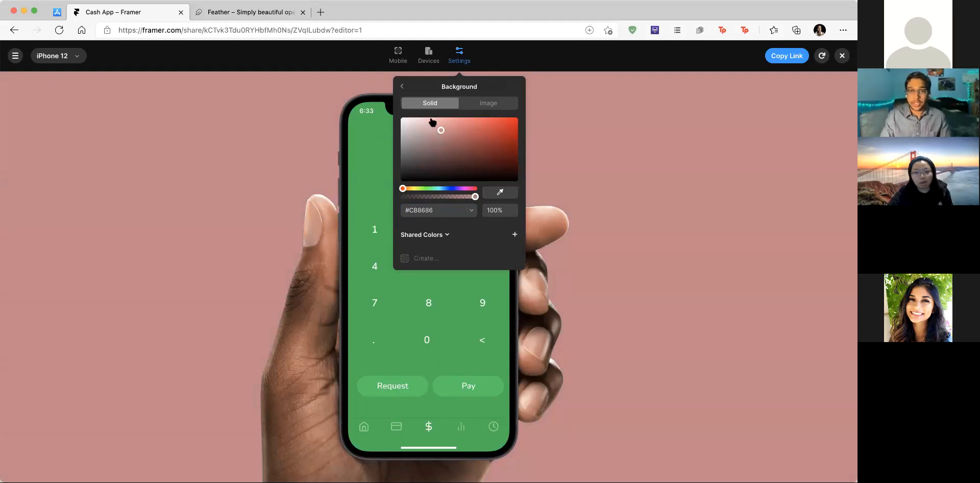
left_click(402, 87)
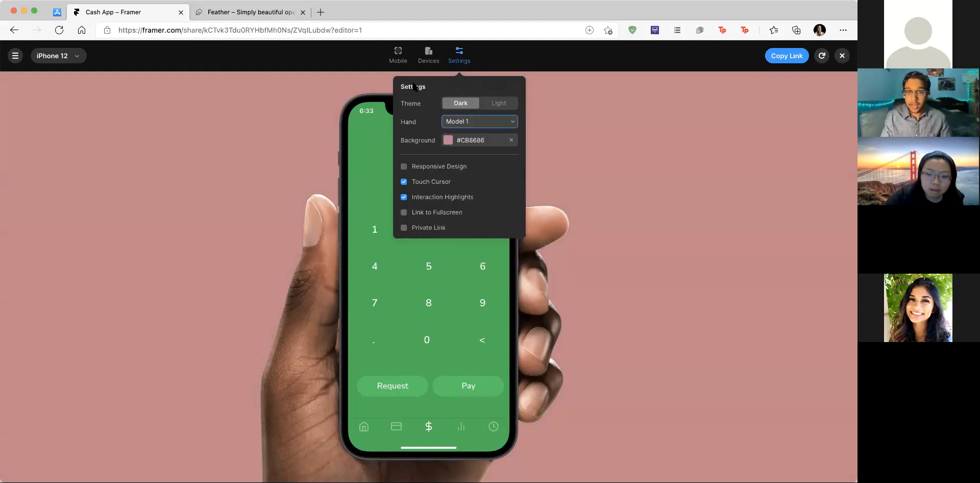
left_click(464, 139)
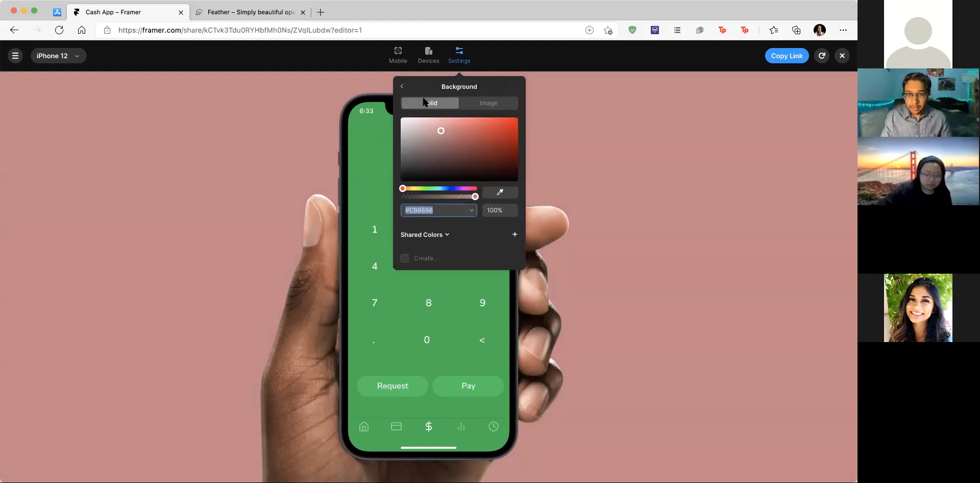
left_click(485, 103)
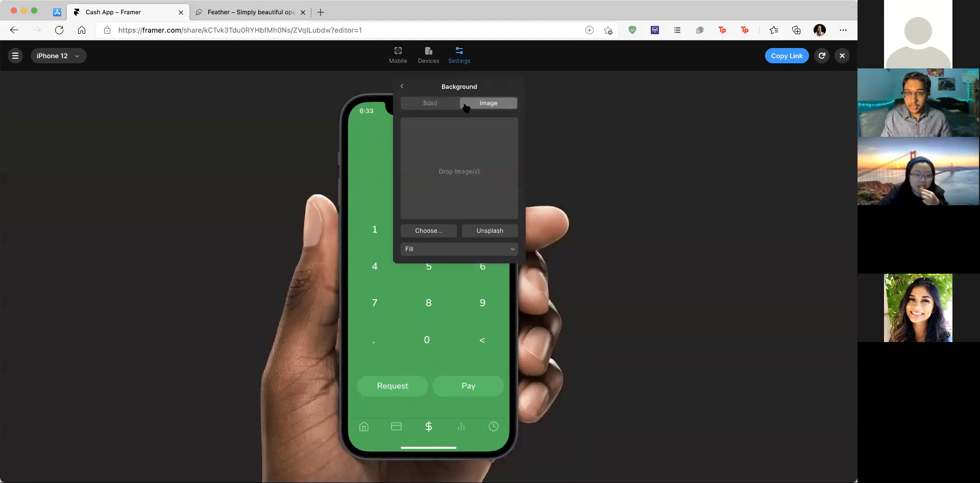
left_click(437, 105)
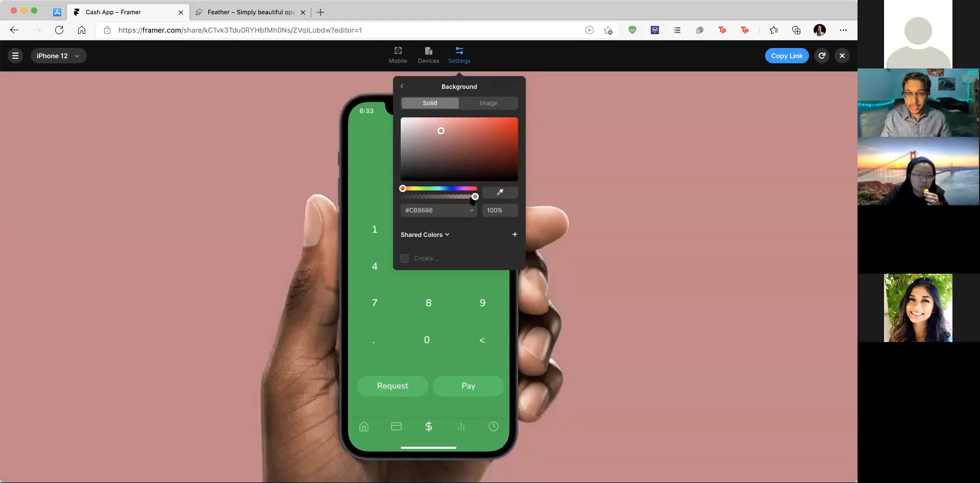
left_click_drag(459, 161, 366, 198)
Step: Try the light preview theme, then close the preview settings
left_click(459, 53)
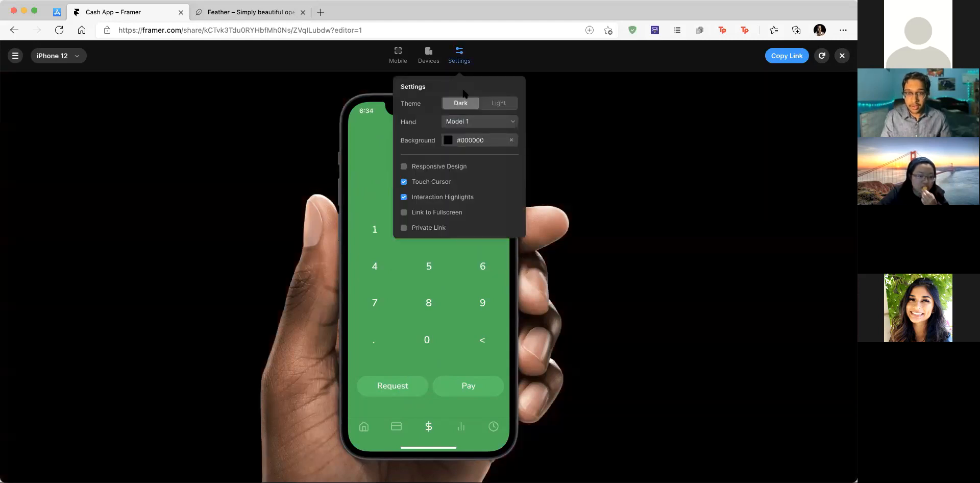
left_click(497, 105)
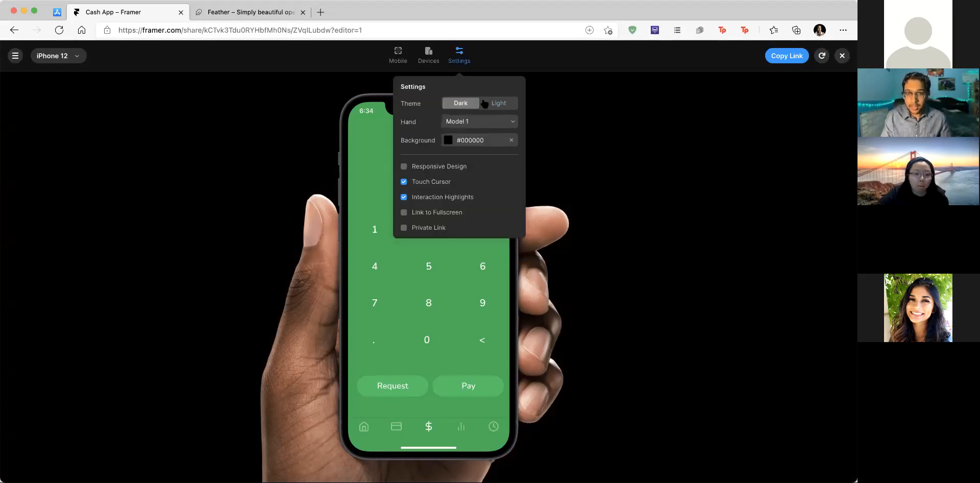
key("Escape")
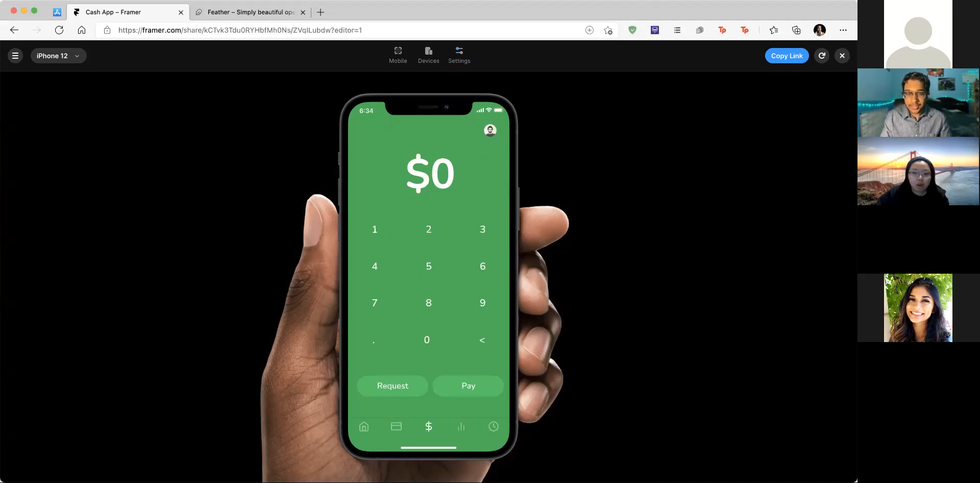
Step: Close the prototype preview and return to the editor canvas
left_click(843, 56)
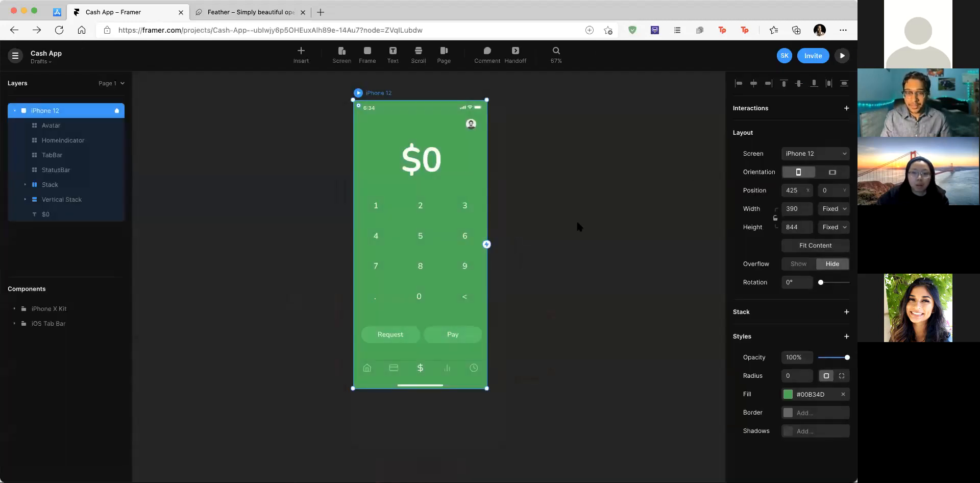
left_click(554, 269)
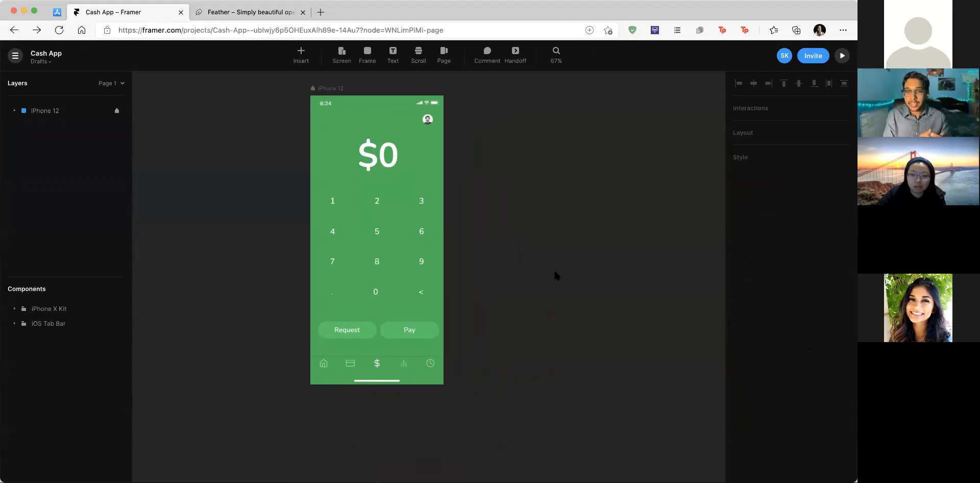
scroll(556, 276, "right", 1)
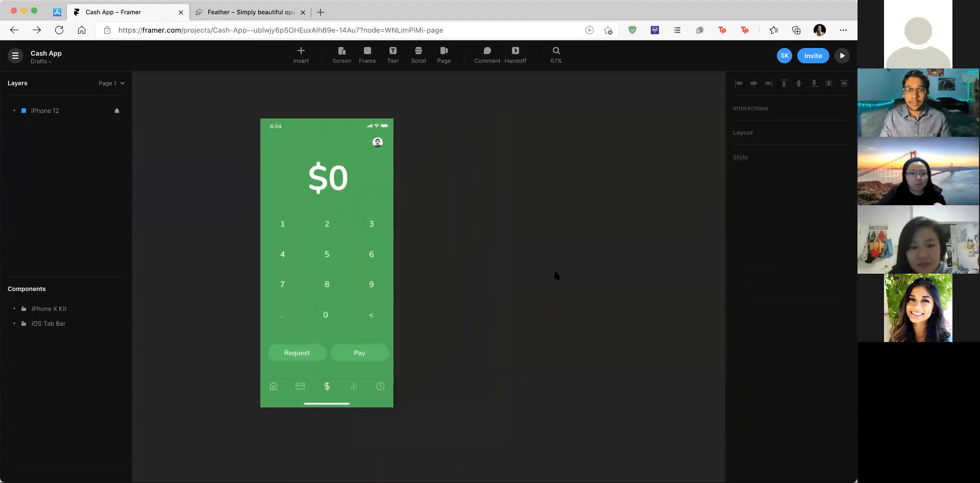
scroll(418, 240, "down", 1)
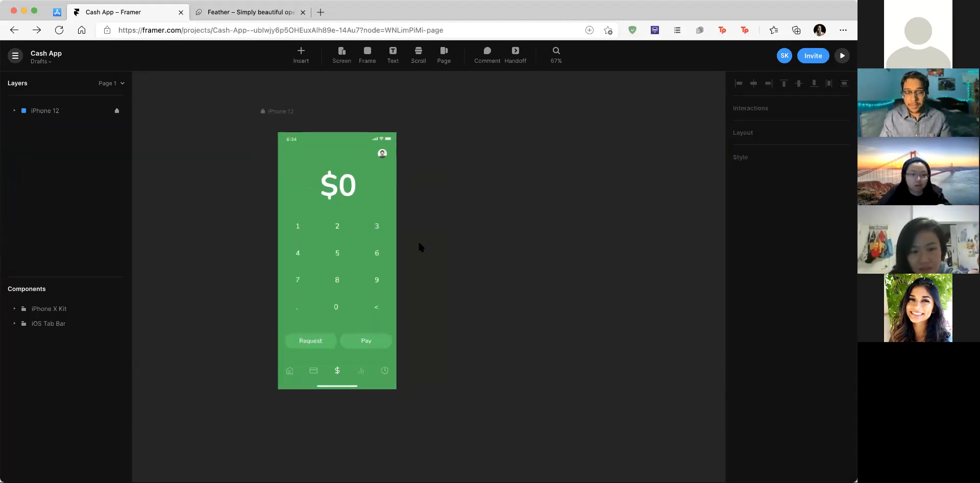
scroll(418, 243, "down", 1)
scroll(446, 202, "right", 1)
scroll(446, 202, "up", 1)
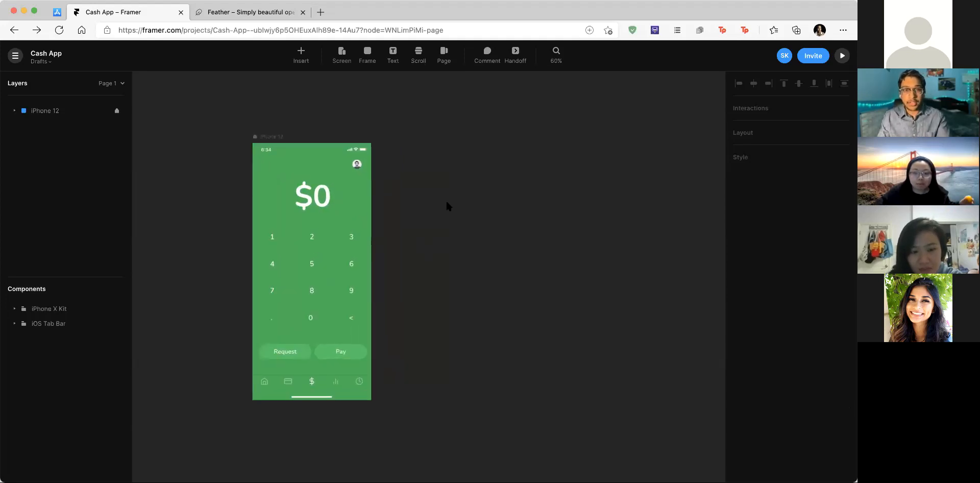
Step: Rename the iPhone 12 frame to 'Home Screen'
left_click(276, 137)
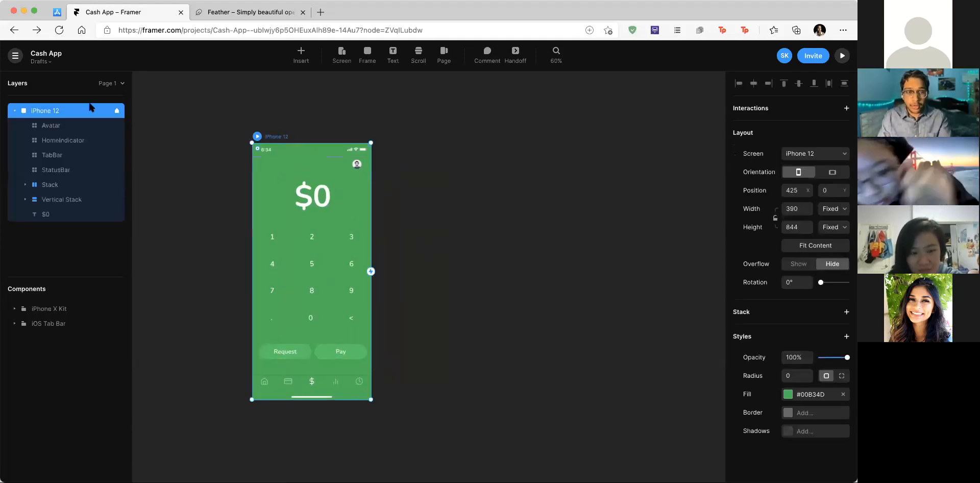
double_click(41, 111)
type("Home")
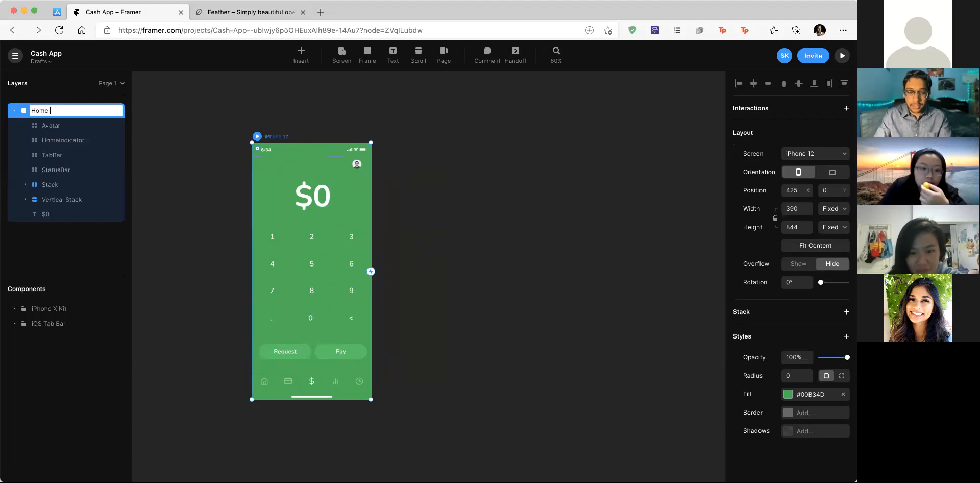
key("Return")
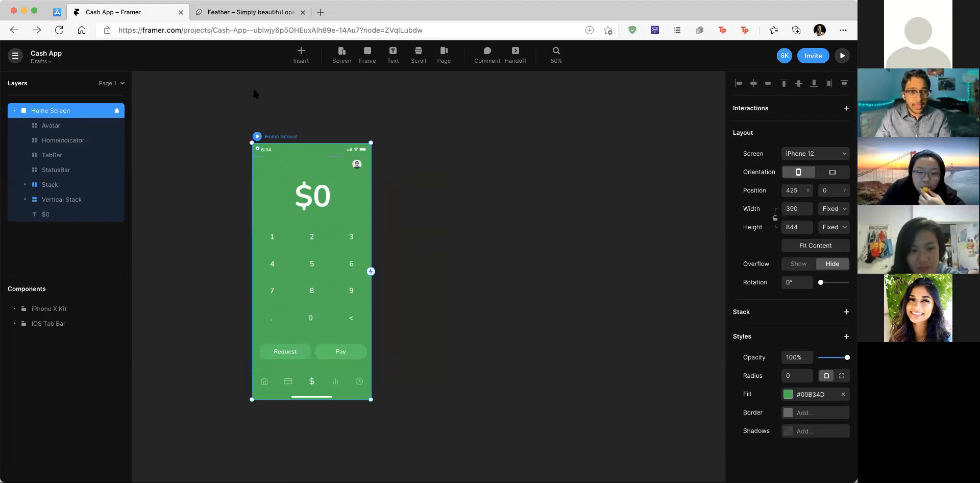
left_click(333, 85)
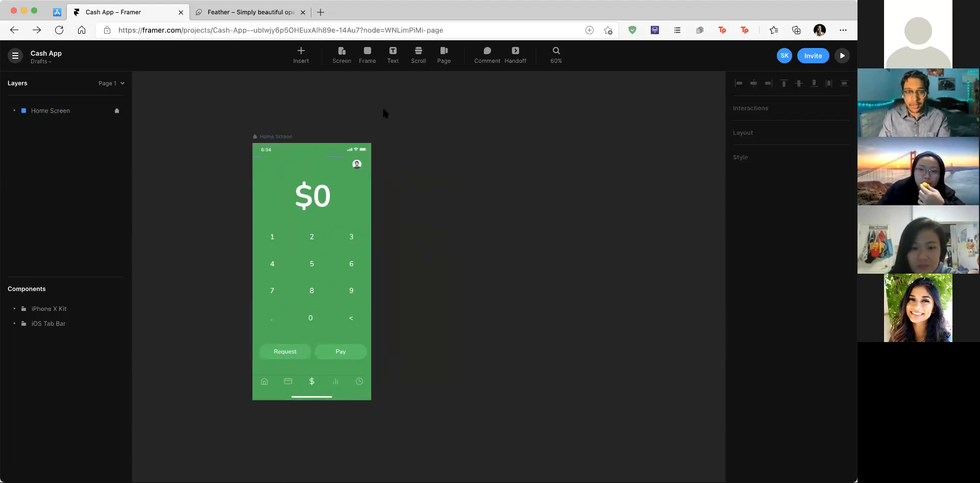
Step: Add a blank iPhone 12 screen with the Screen tool
key("f")
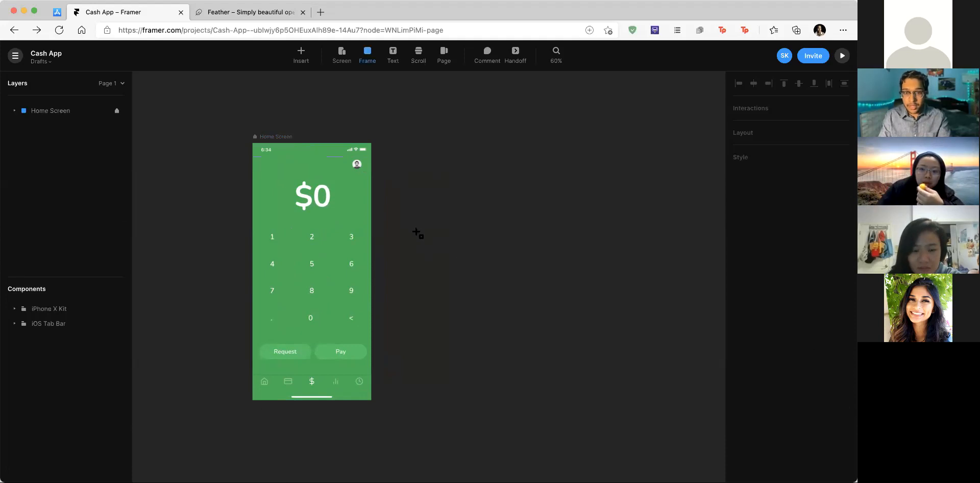
scroll(412, 227, "down", 5)
left_click(342, 55)
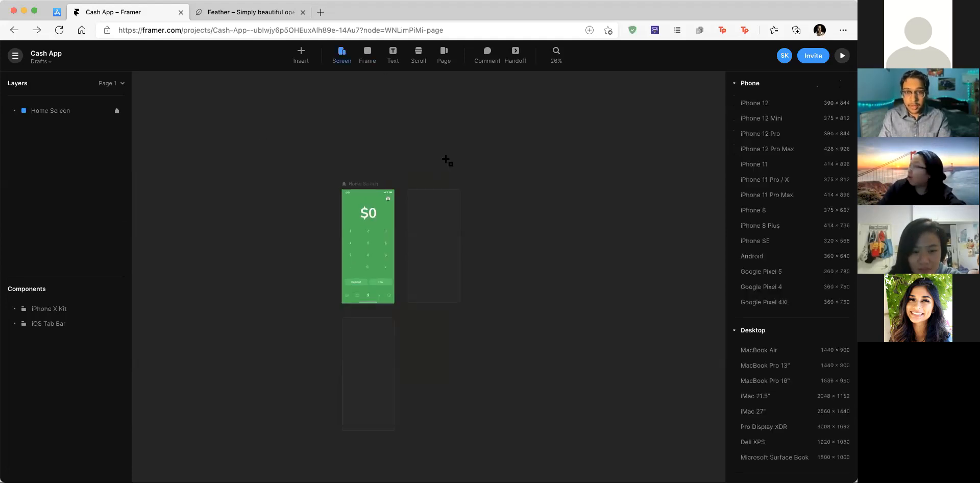
scroll(384, 160, "up", 3)
scroll(391, 163, "up", 2)
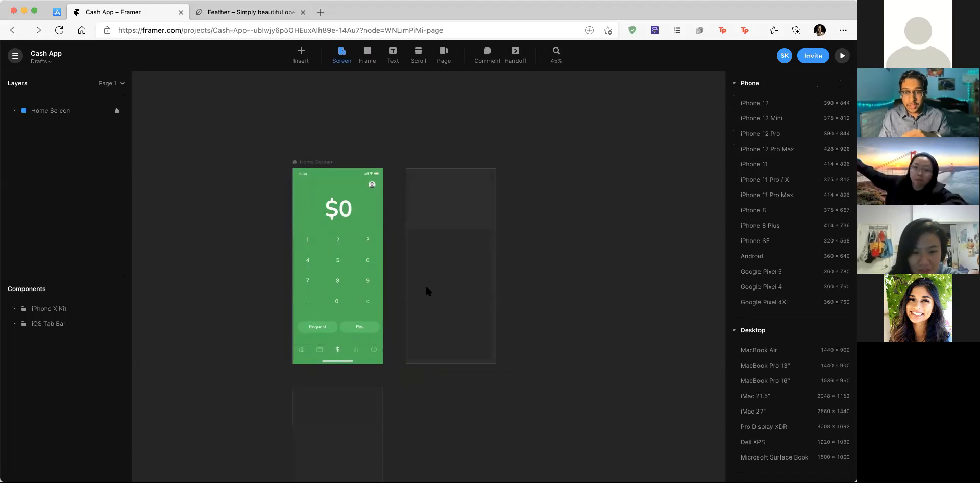
scroll(412, 313, "down", 3)
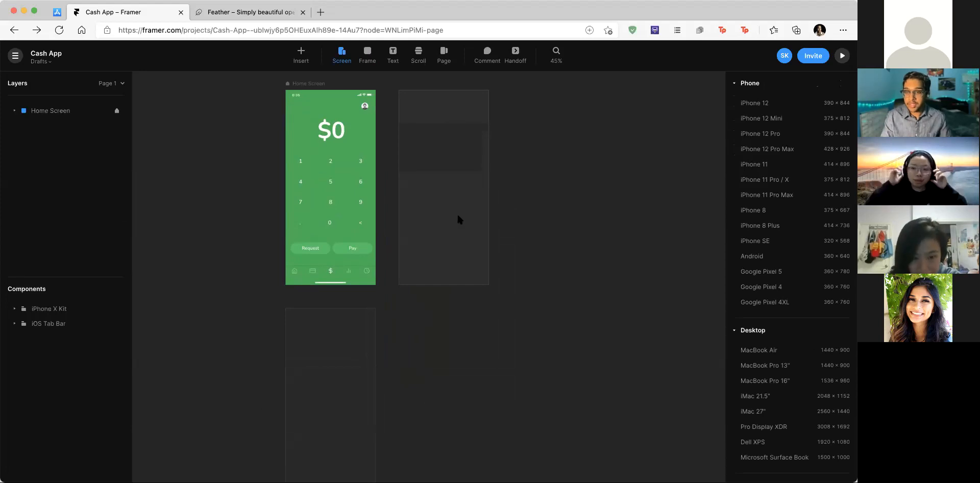
left_click(457, 170)
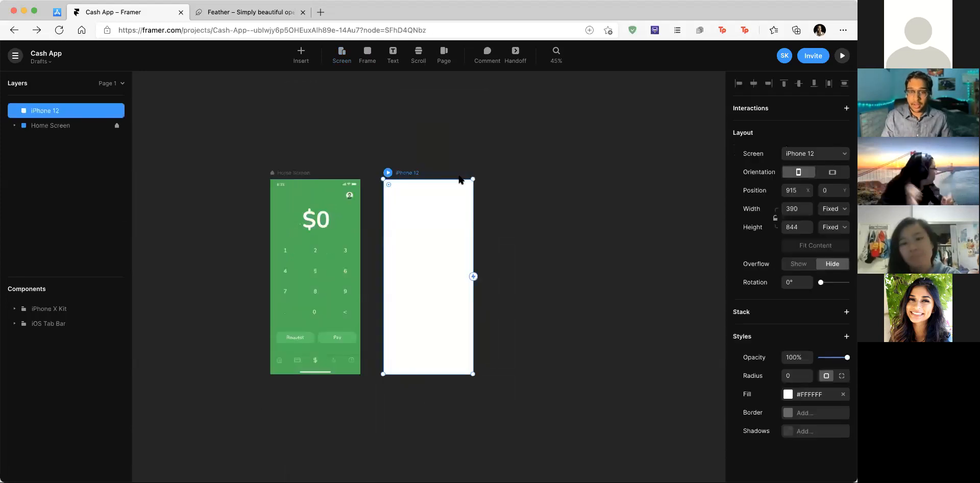
left_click(509, 289)
Step: Delete the blank iPhone 12 screen again
scroll(448, 184, "up", 3)
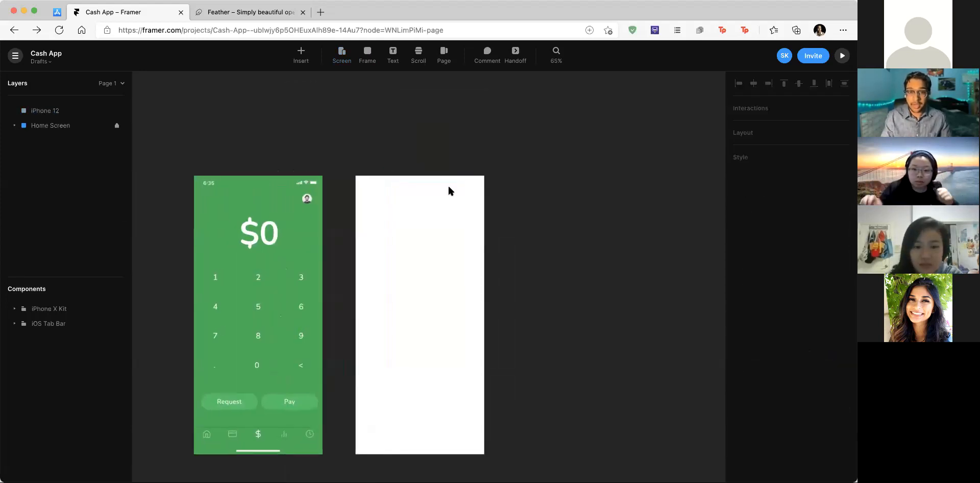
scroll(441, 184, "left", 2)
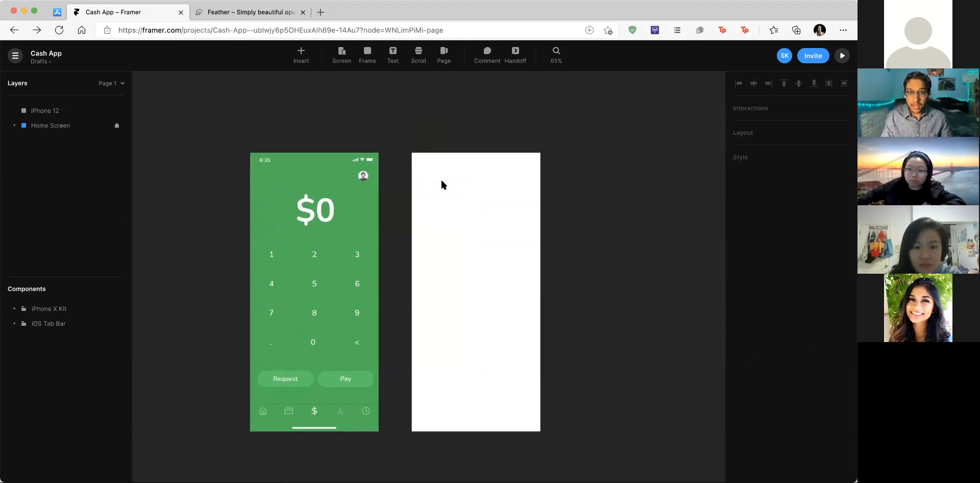
scroll(443, 185, "left", 2)
scroll(442, 185, "down", 2)
left_click(513, 165)
key("Delete")
Step: Duplicate the Home Screen frame with Cmd+D
left_click(288, 127)
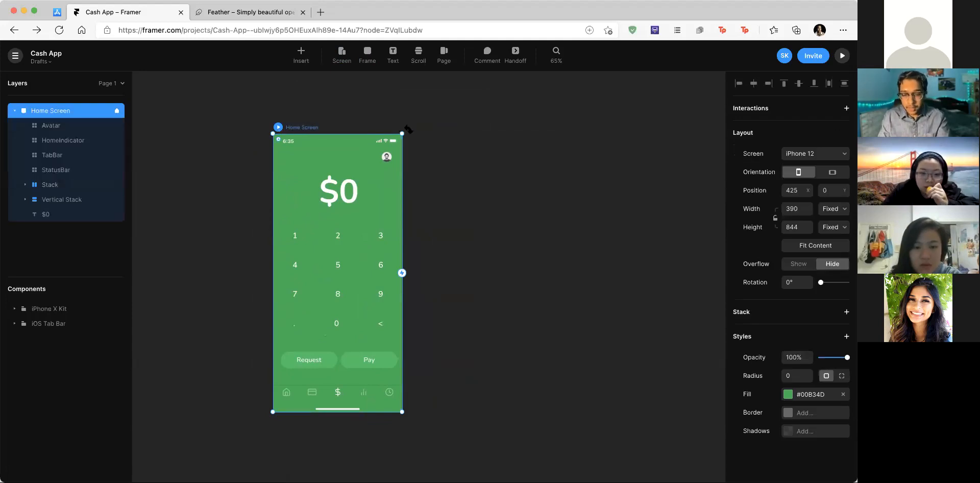
key("super+d")
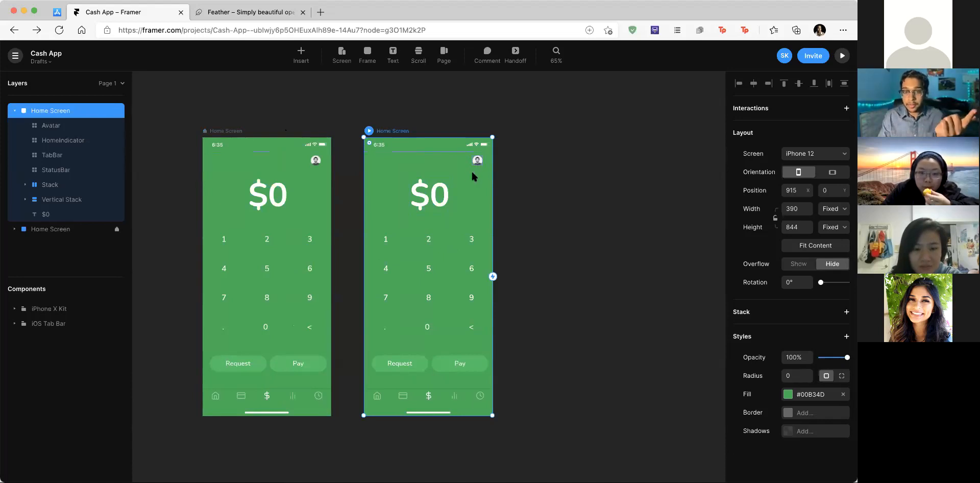
left_click(453, 392)
Step: Delete the tab bar, Pay, Request, keypad and $0 amount from the copied Home Screen
key("Delete")
left_click(453, 362)
key("Delete")
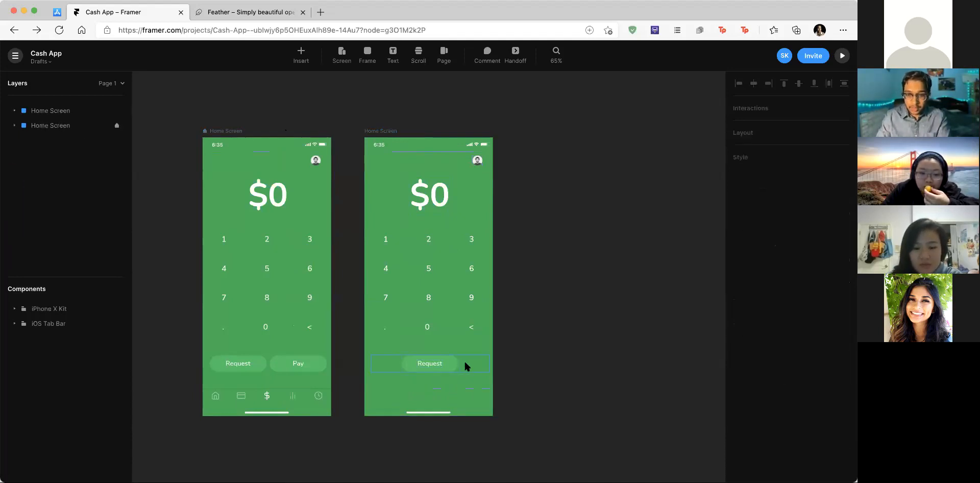
left_click(464, 362)
key("Delete")
left_click(442, 307)
key("Delete")
left_click(433, 191)
key("Delete")
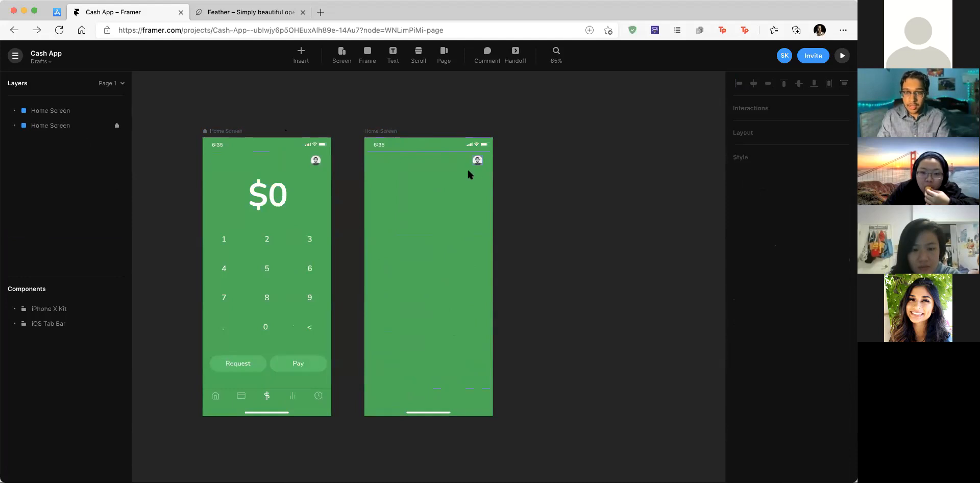
Step: Set the HomeIndicator Tint and the StatusBar Appearance to Dark
left_click(439, 414)
left_click(817, 358)
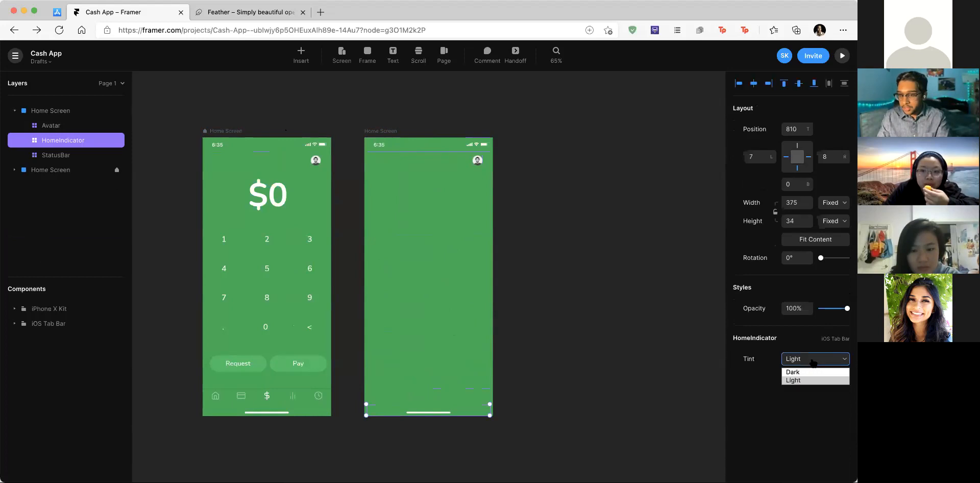
left_click(812, 374)
left_click(471, 147)
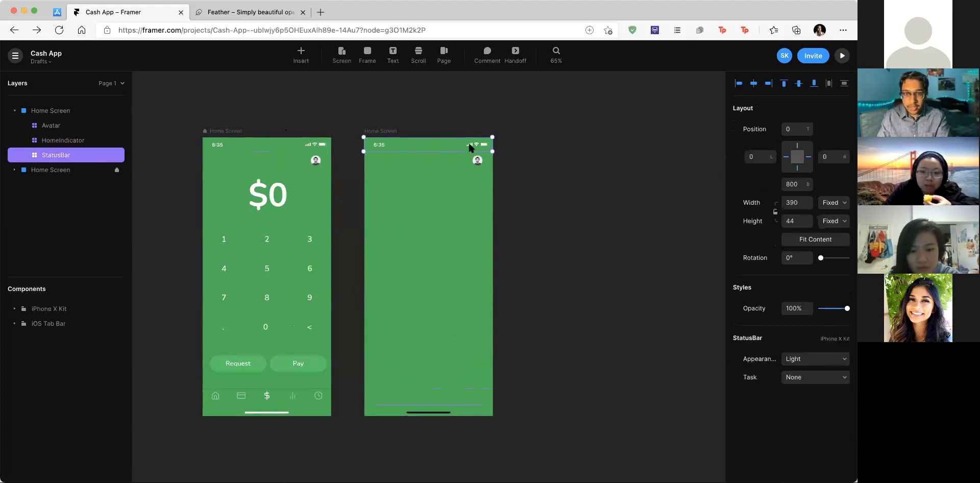
left_click(787, 358)
left_click(793, 372)
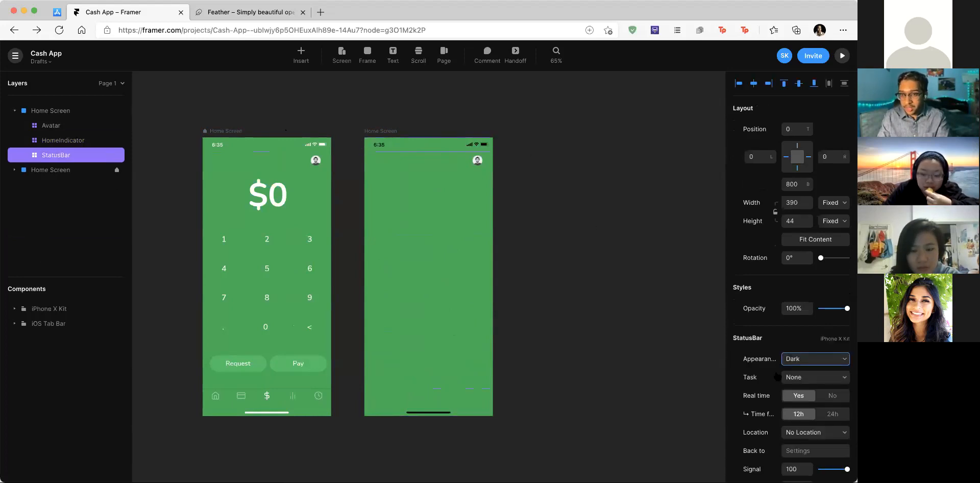
Step: Change the copied frame's fill to white #FFFFFF
left_click(387, 133)
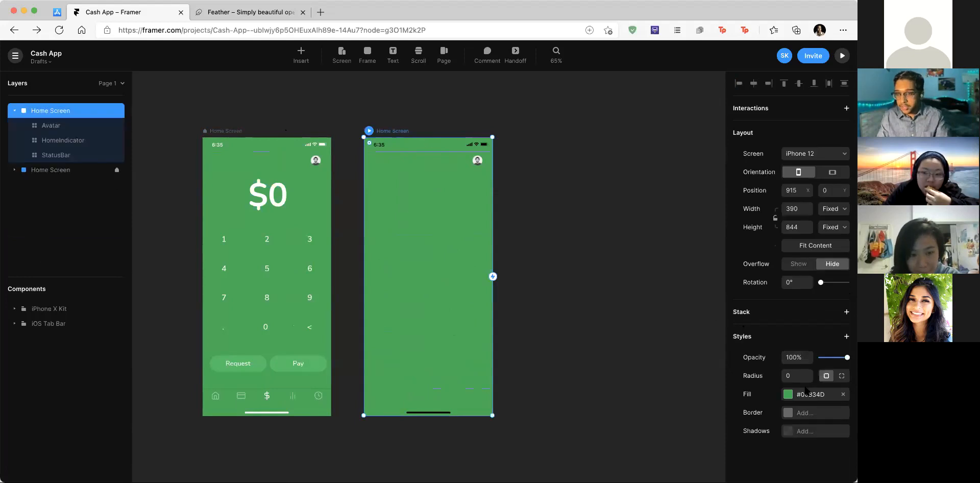
left_click(788, 394)
left_click(641, 326)
left_click_drag(623, 326, 503, 283)
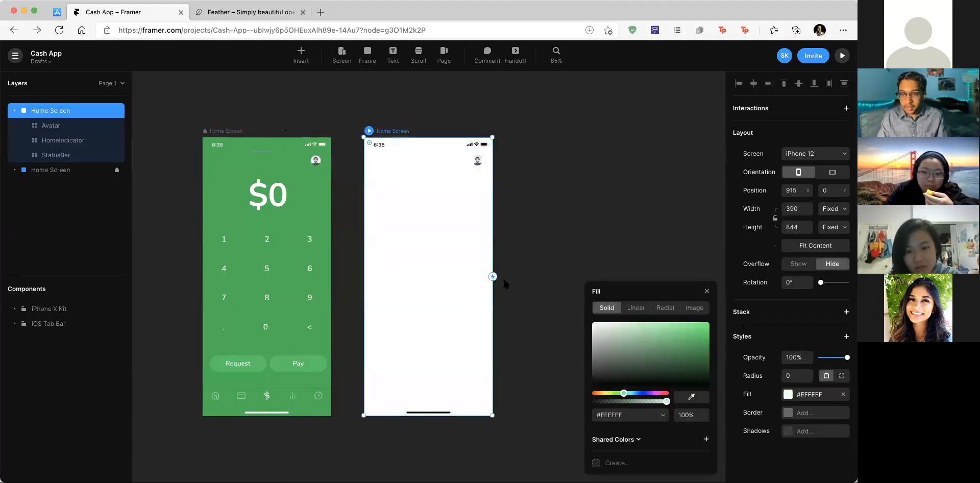
left_click(529, 146)
scroll(465, 166, "up", 5, "ctrl")
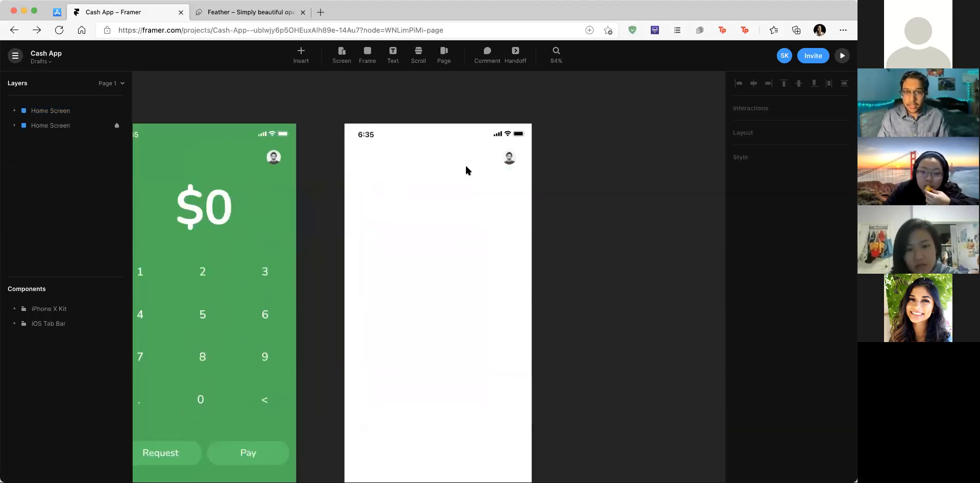
Step: Move the avatar toward the centre and resize it to 75 wide with the aspect ratio locked
left_click(489, 157)
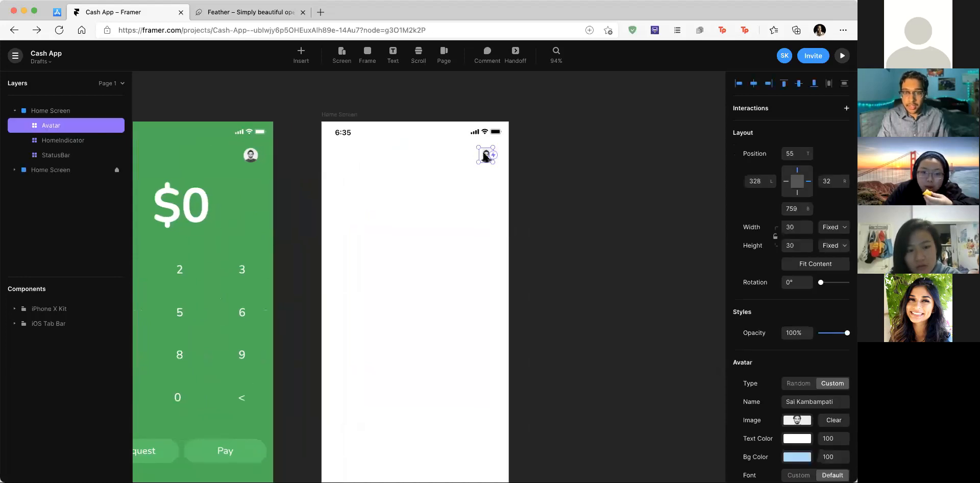
left_click_drag(487, 155, 417, 191)
scroll(416, 187, "up", 4, "ctrl")
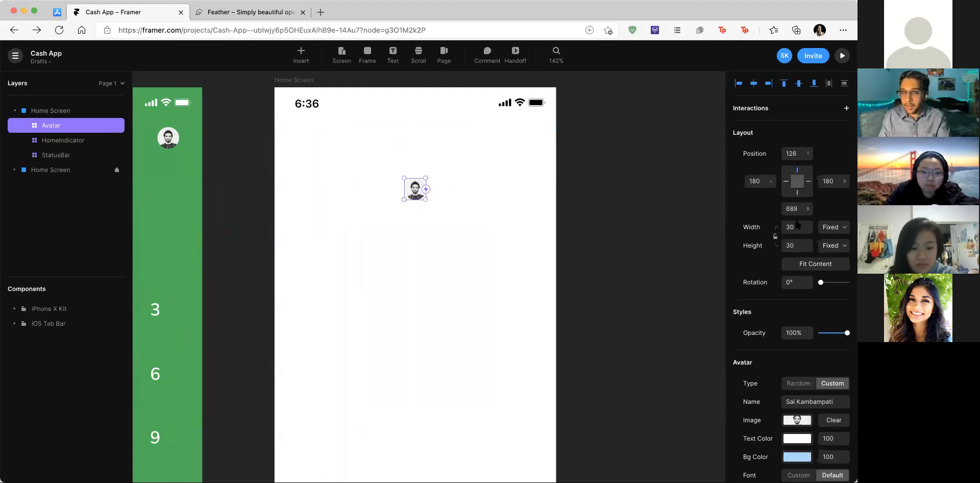
left_click(776, 237)
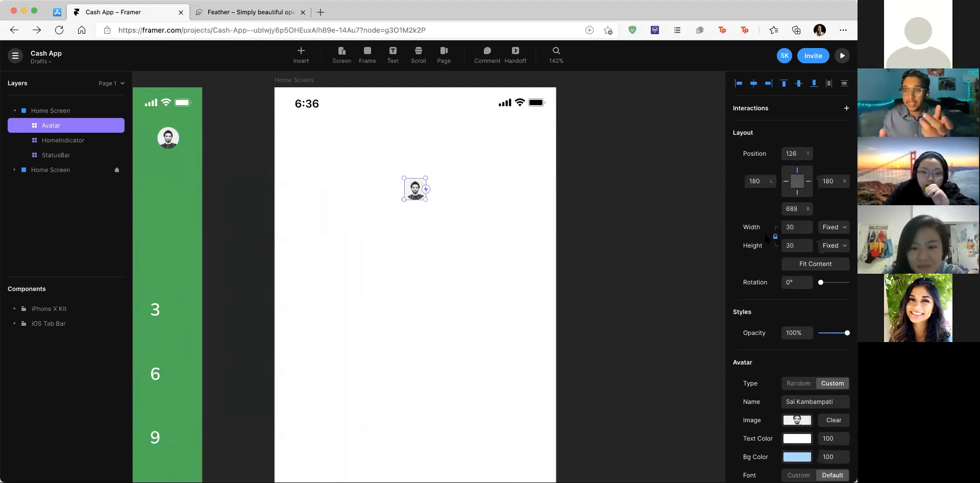
left_click(793, 225)
type("75")
key("Return")
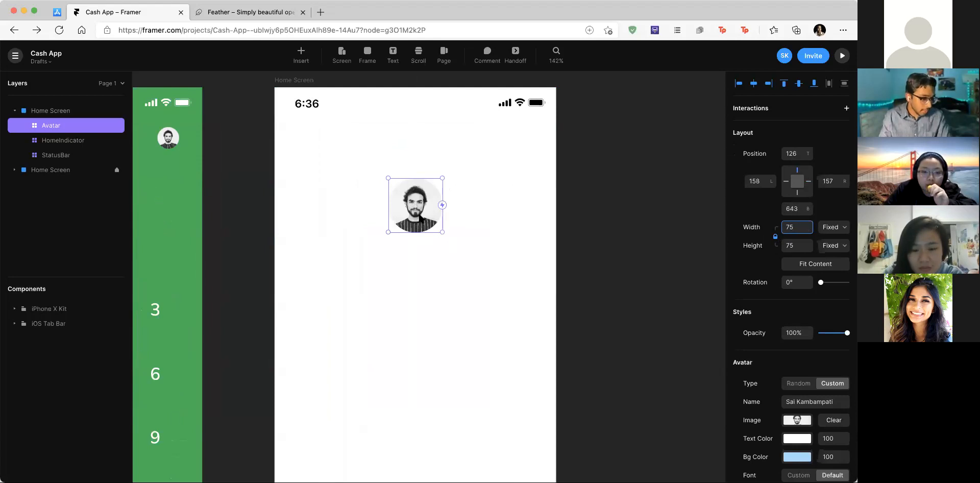
Step: Position the avatar 100 from the top, centred horizontally
left_click(795, 152)
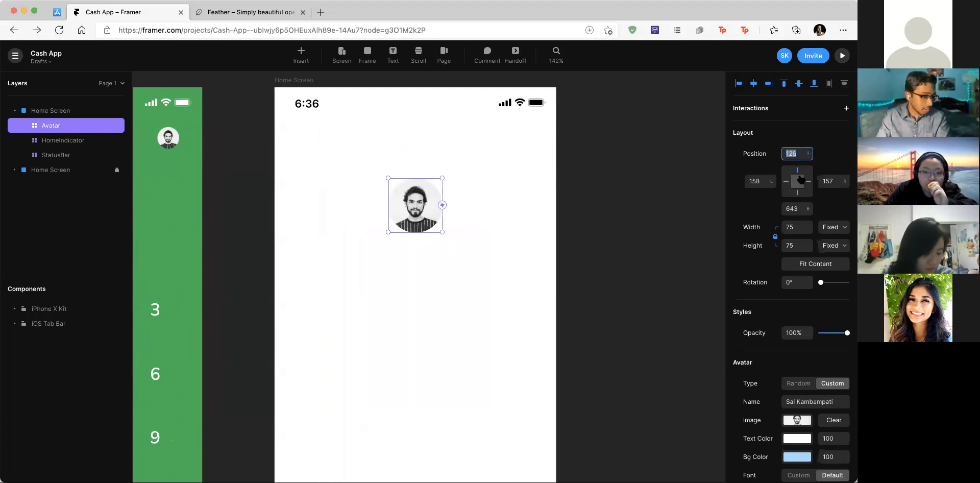
type("55")
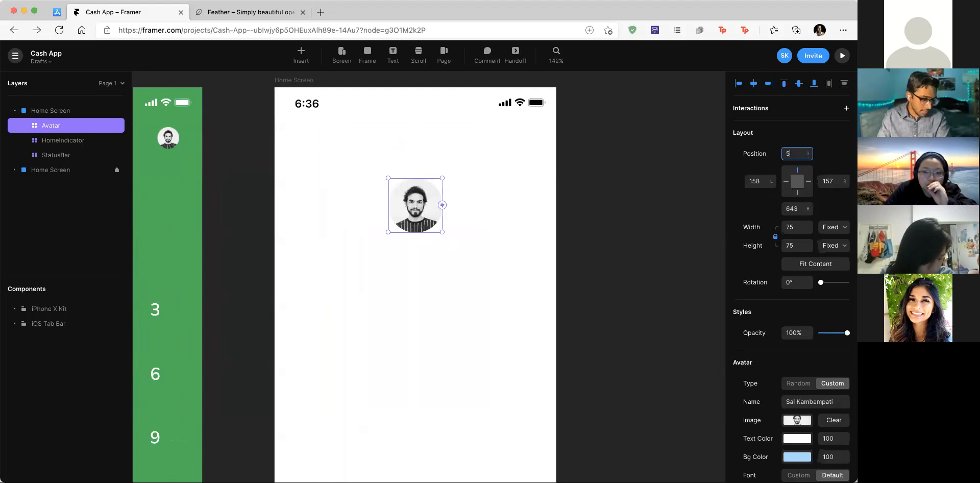
key("Return")
left_click(832, 180)
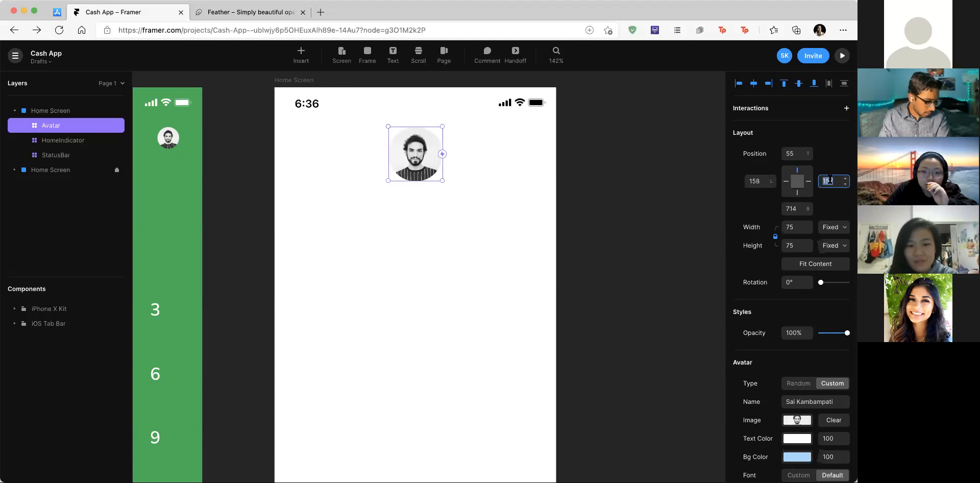
left_click(792, 153)
key("Return")
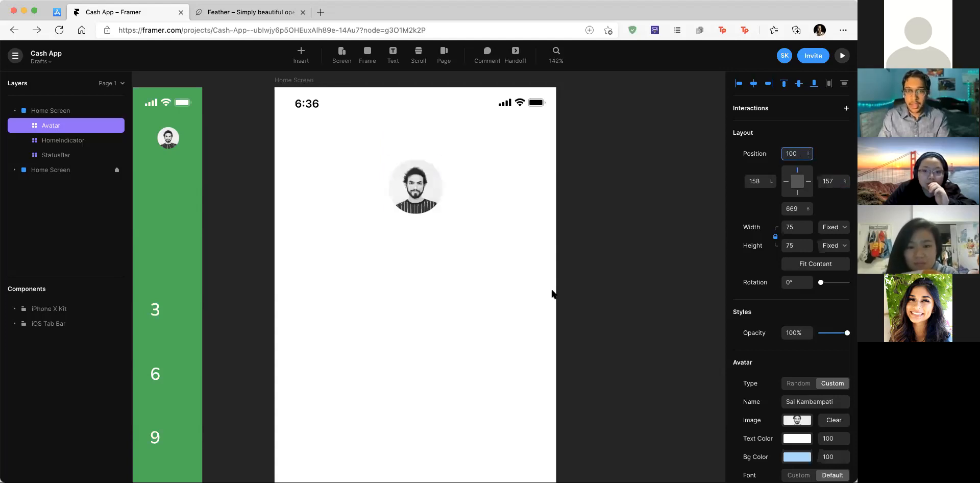
left_click(561, 220)
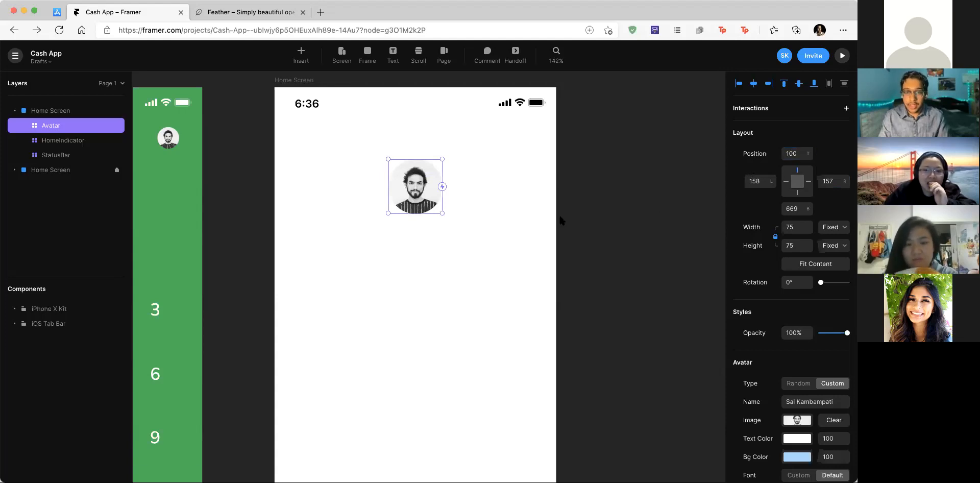
left_click(417, 193)
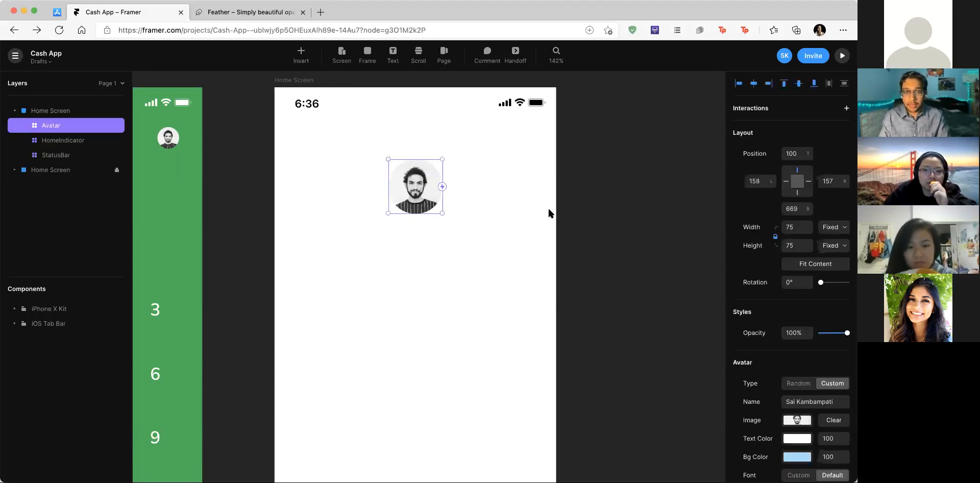
scroll(507, 257, "up", 1)
left_click(504, 239)
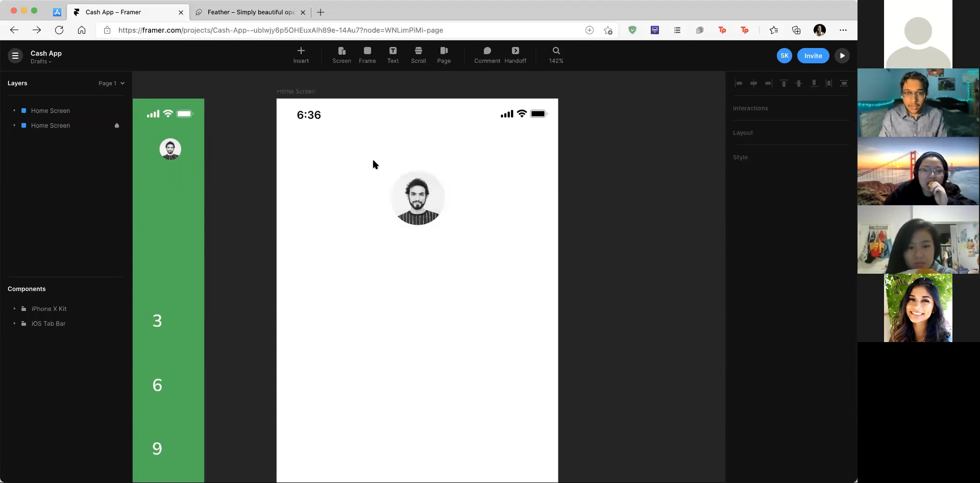
left_click(302, 52)
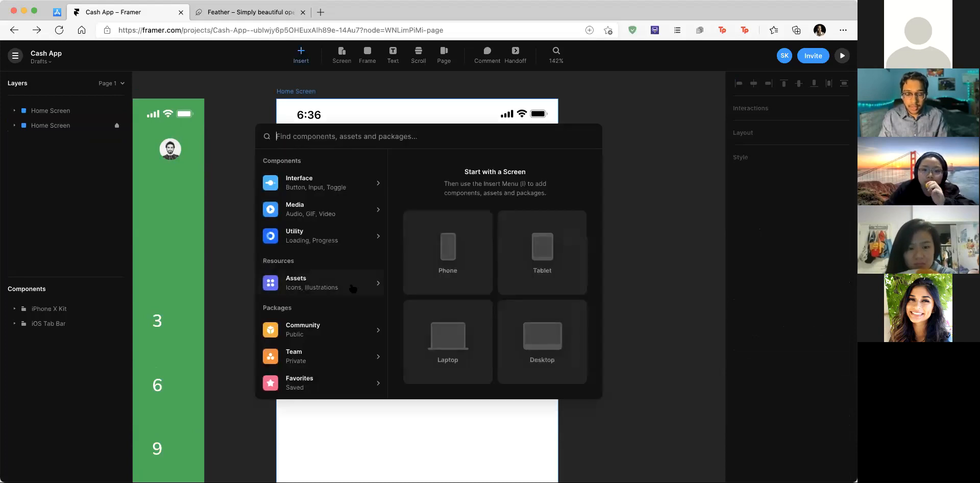
scroll(353, 288, "down", 3)
left_click(353, 383)
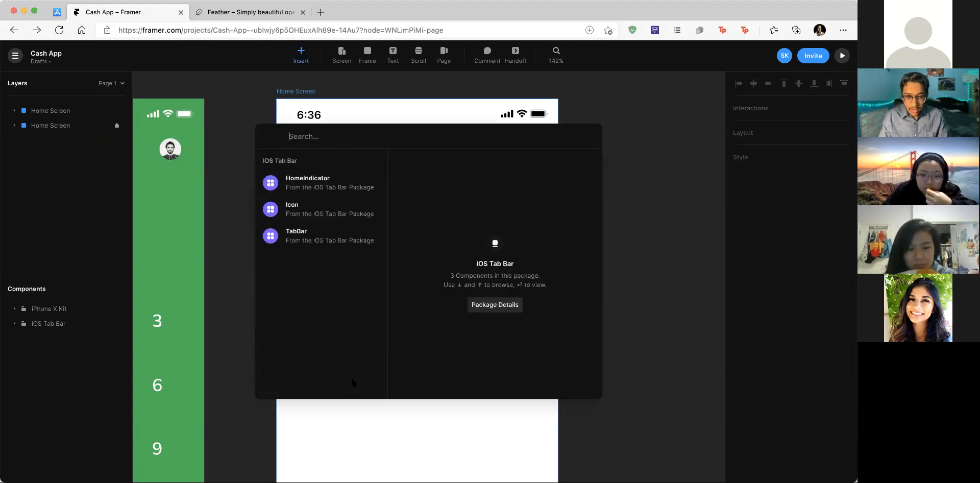
left_click(346, 209)
left_click(568, 174)
left_click_drag(436, 266, 530, 153)
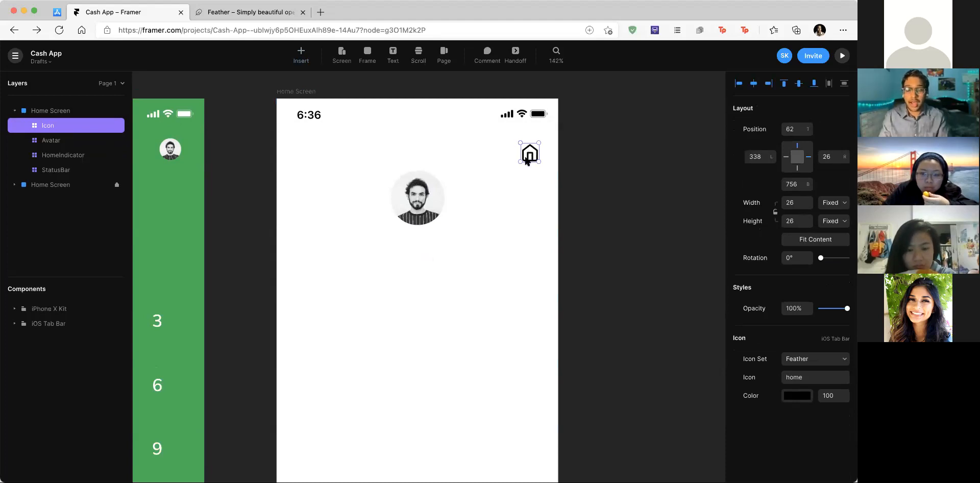
left_click(290, 96)
double_click(57, 111)
type("Profil")
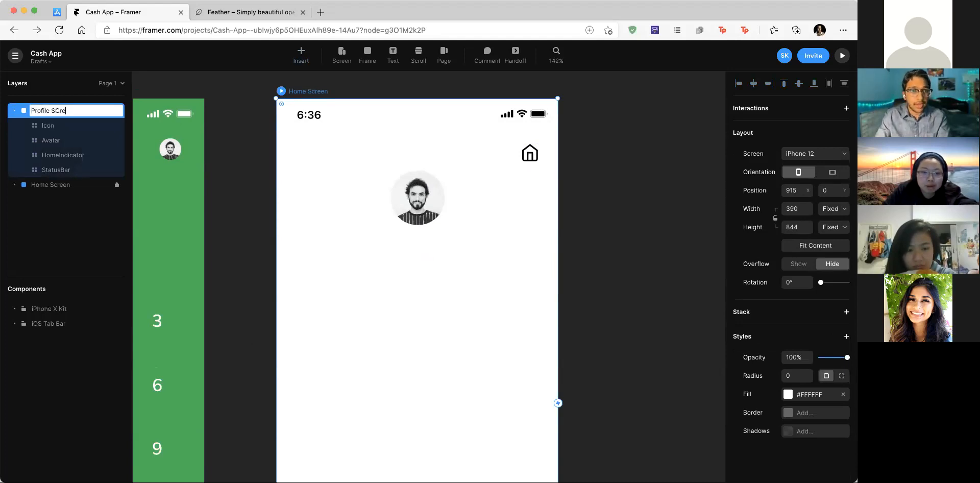
type("e Screen")
key("Return")
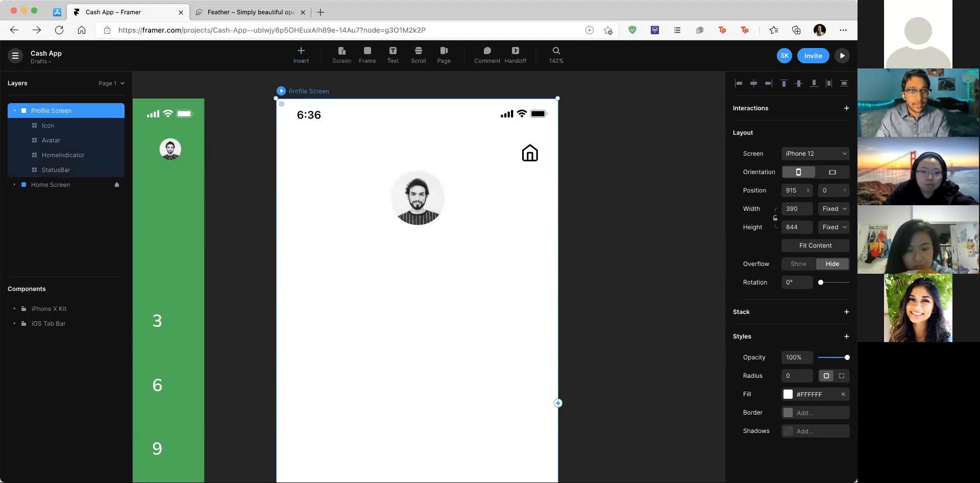
left_click(397, 197)
key("Escape")
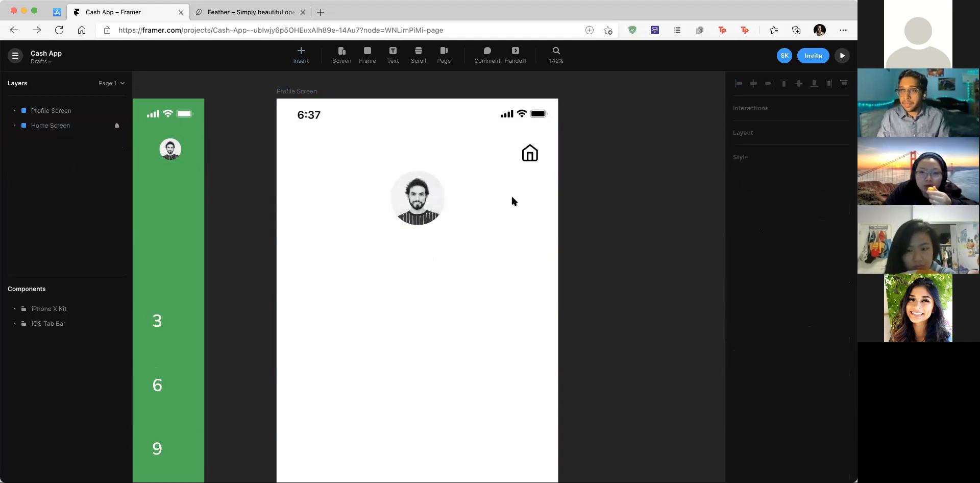
left_click(418, 198)
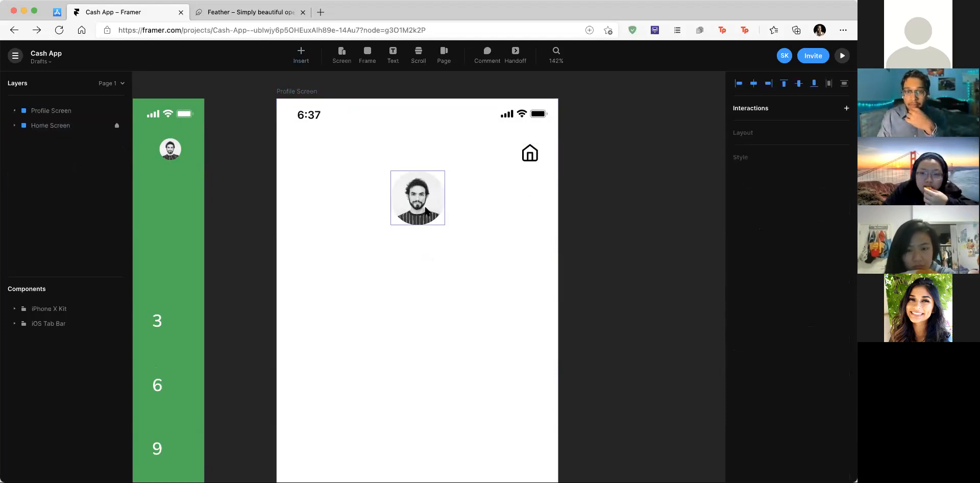
scroll(486, 198, "down", 3)
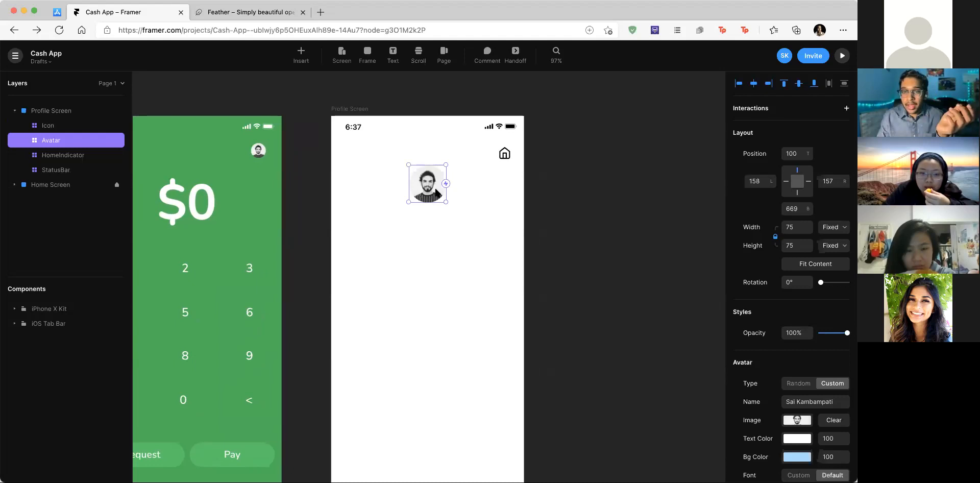
scroll(436, 193, "down", 2)
scroll(432, 178, "up", 1)
left_click_drag(427, 154, 427, 150)
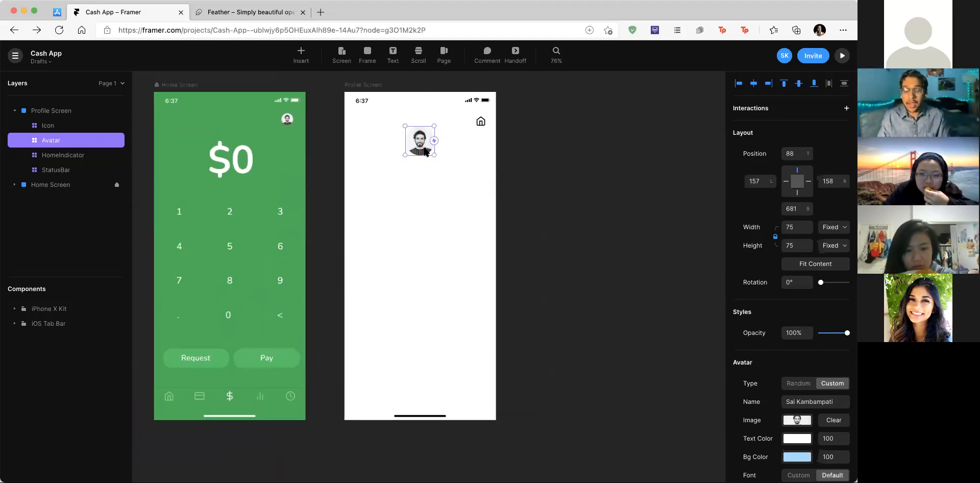
left_click(57, 12)
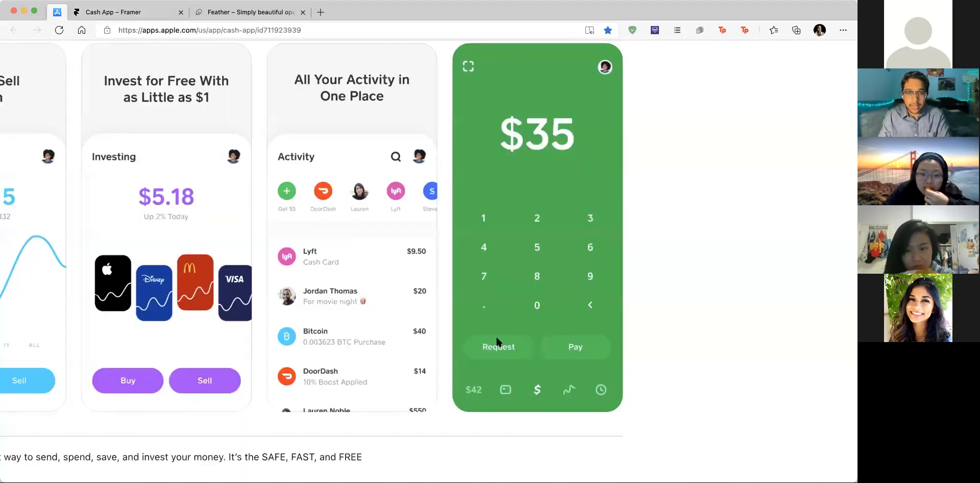
scroll(455, 322, "left", 10)
scroll(455, 322, "left", 10)
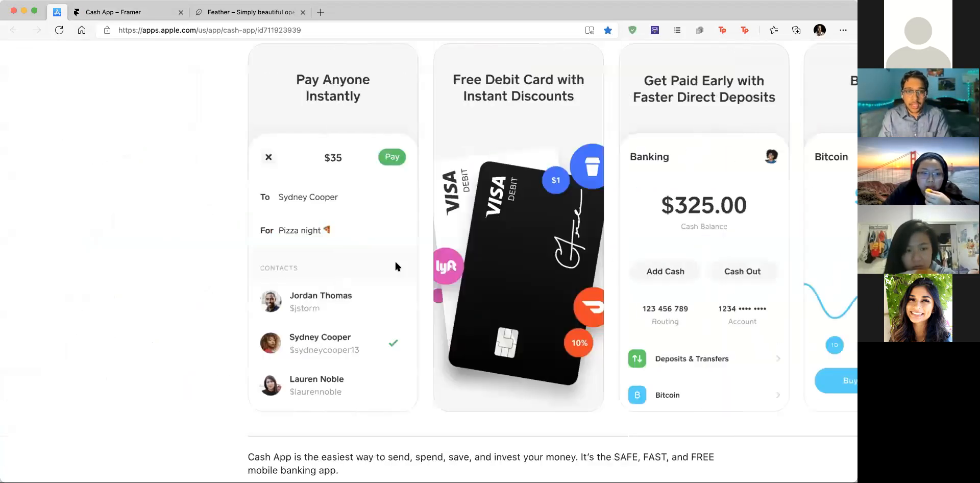
scroll(394, 259, "right", 10)
left_click(117, 12)
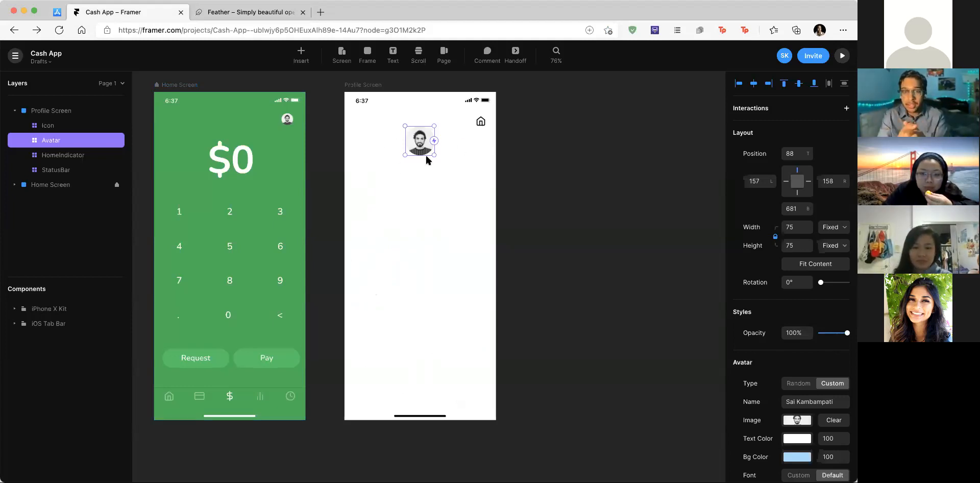
Step: Move the Profile Screen avatar down and set its top position to 100
left_click_drag(420, 142, 420, 161)
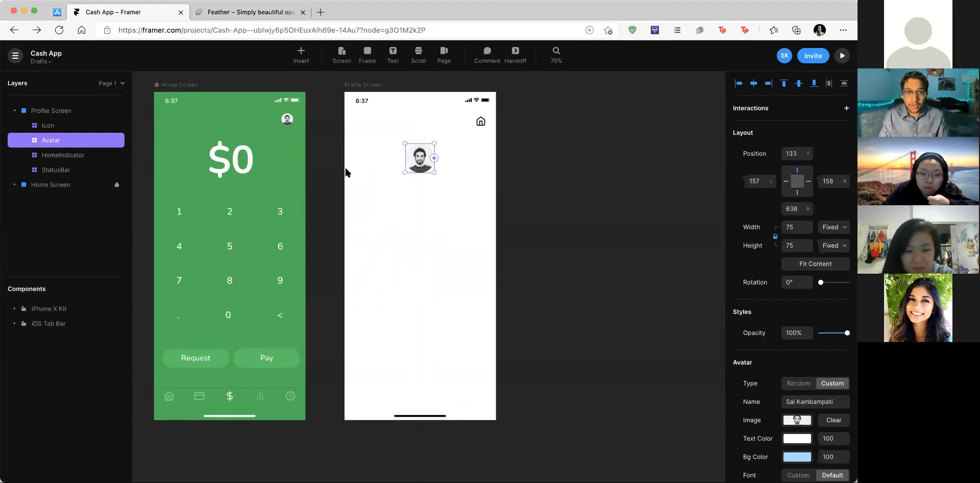
left_click(793, 152)
type("100")
key("Return")
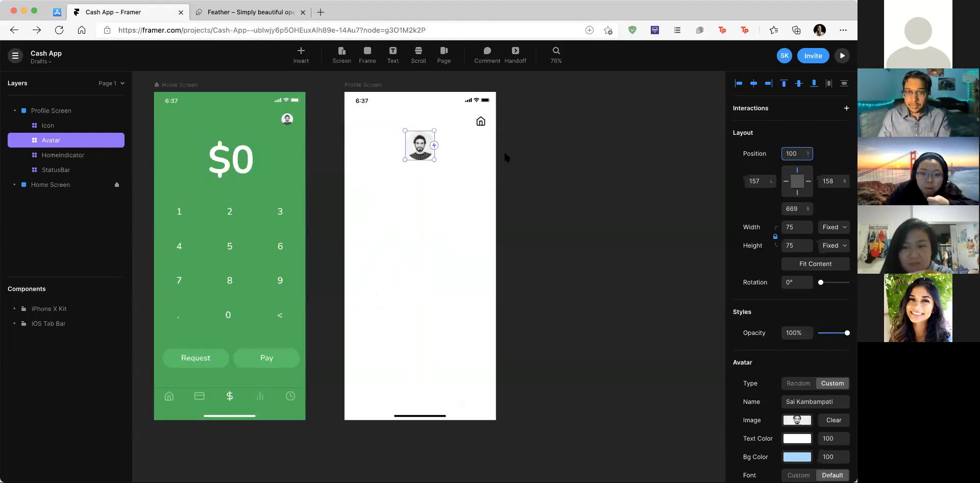
left_click(481, 121)
scroll(481, 121, "up", 5)
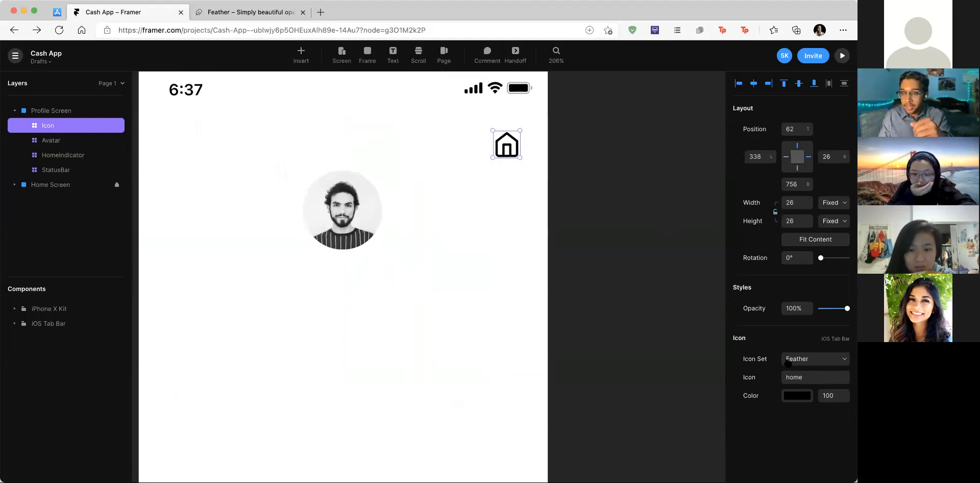
Step: Swap the corner house icon for an X icon coloured dark grey #383838
left_click(805, 375)
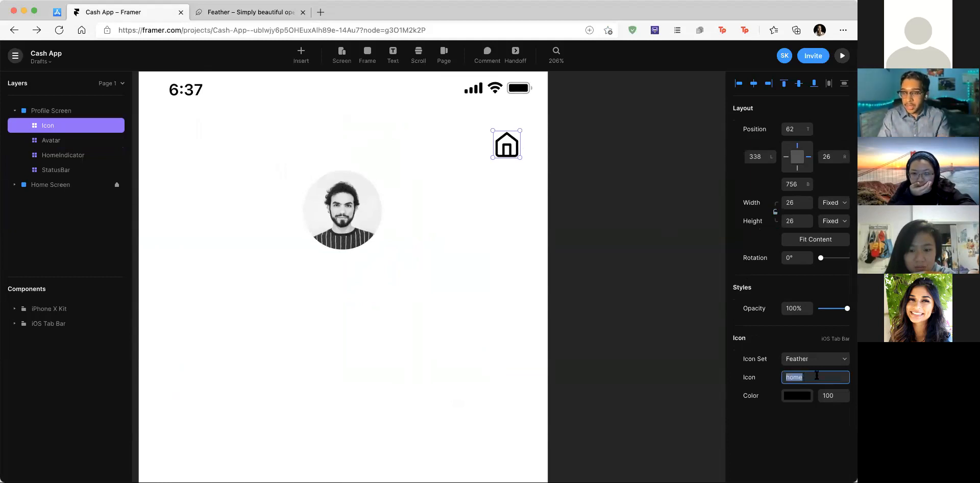
type("X")
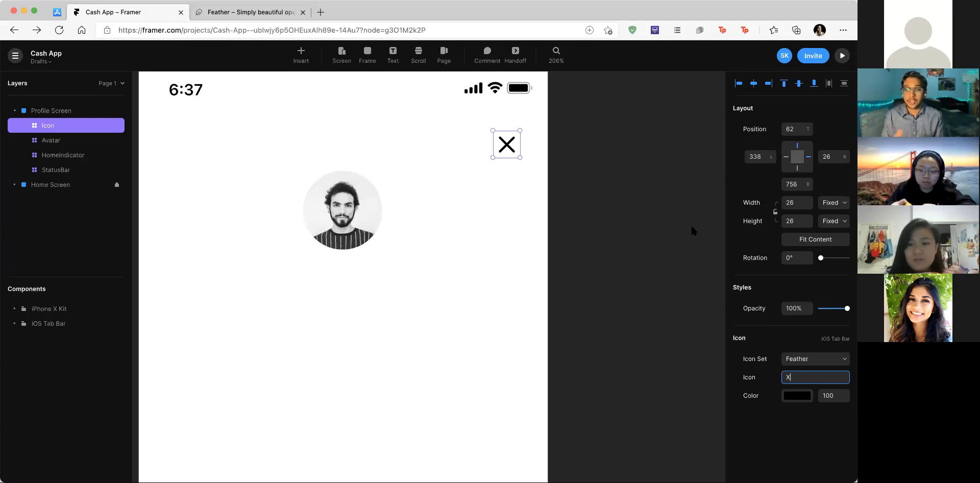
left_click(794, 397)
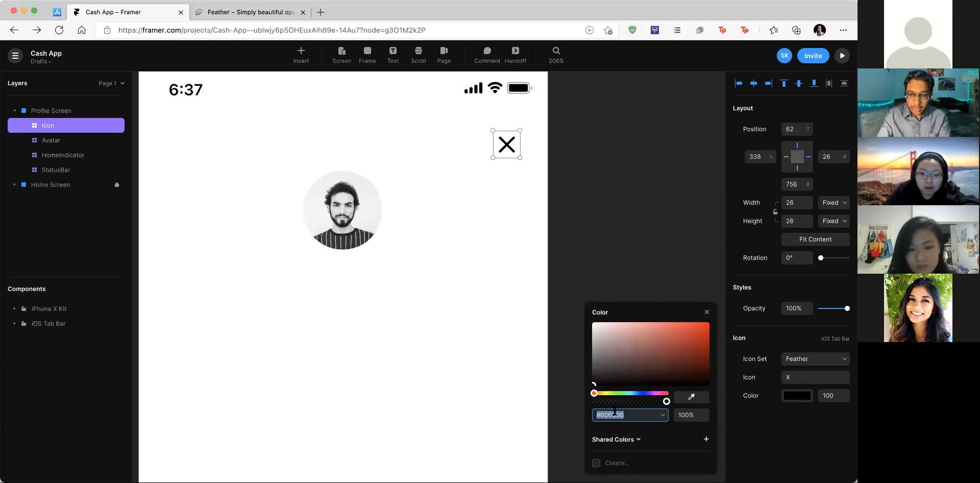
type("3838383")
key("BackSpace")
key("Return")
left_click(639, 230)
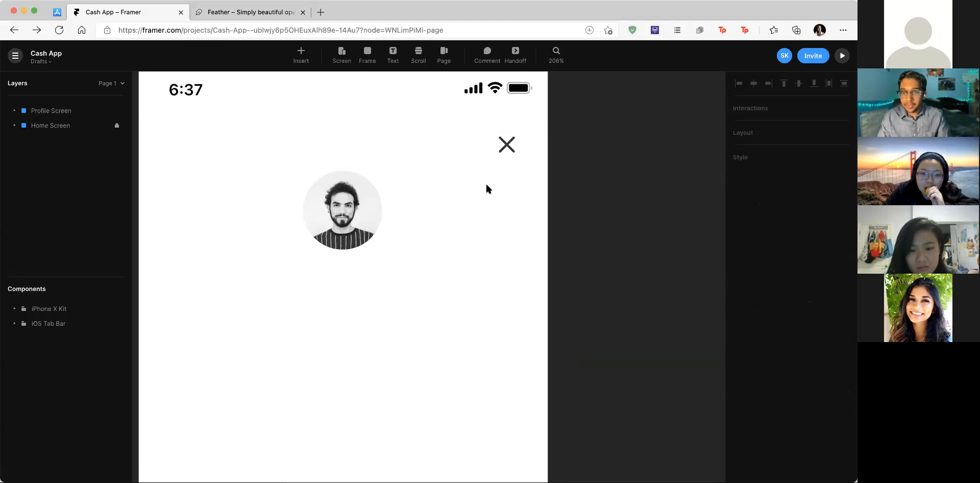
scroll(490, 179, "down", 5)
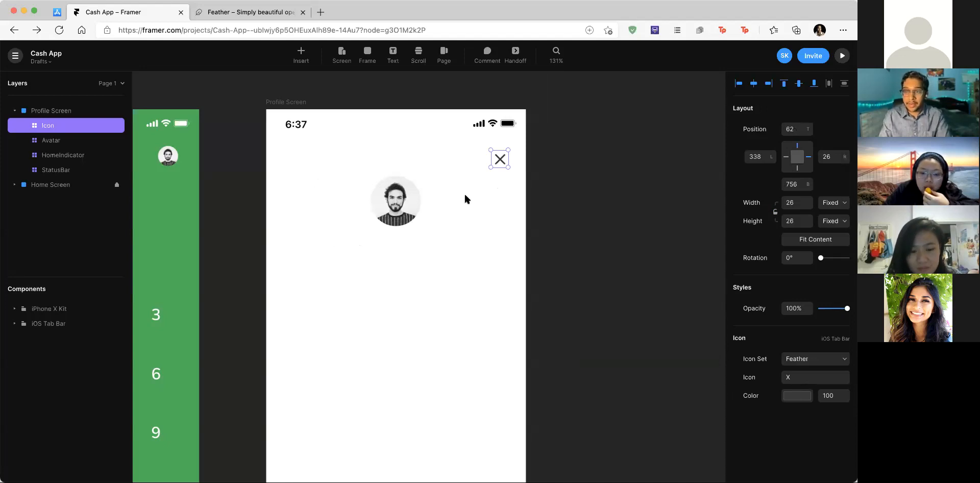
scroll(357, 206, "left", 3)
left_click(218, 148)
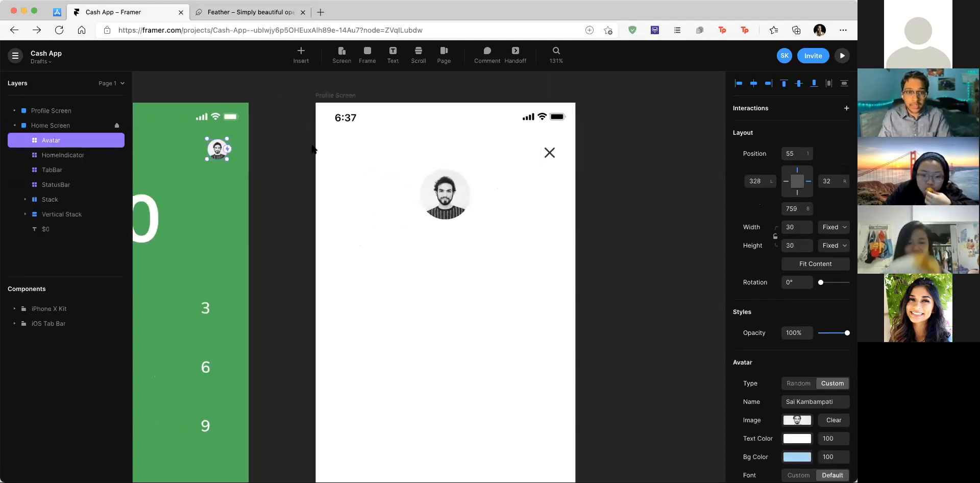
scroll(232, 147, "up", 2)
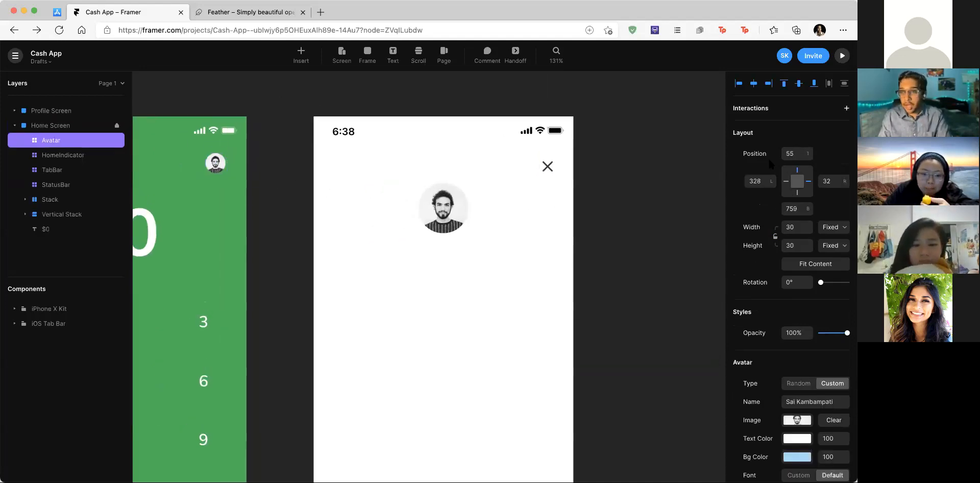
scroll(195, 153, "left", 5)
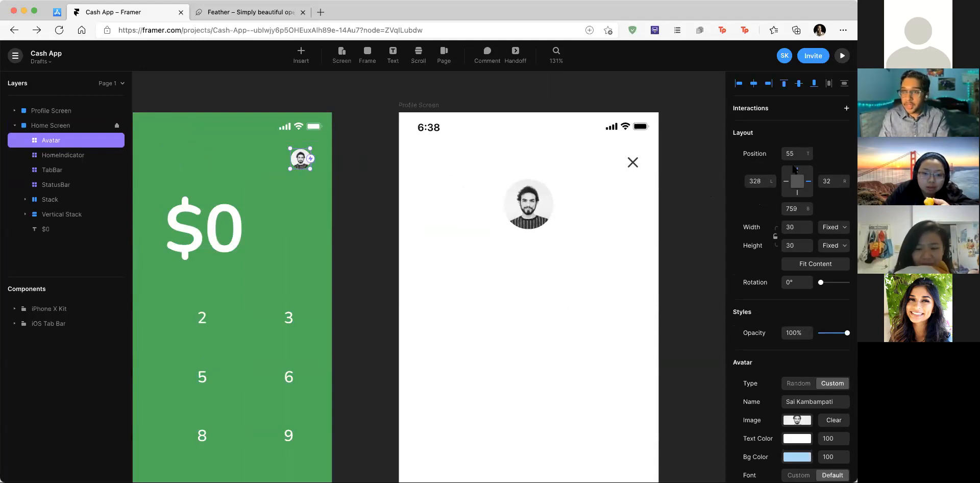
left_click(632, 161)
Step: Place the X icon 55 from the top and 32 from the right
left_click(796, 128)
type("55")
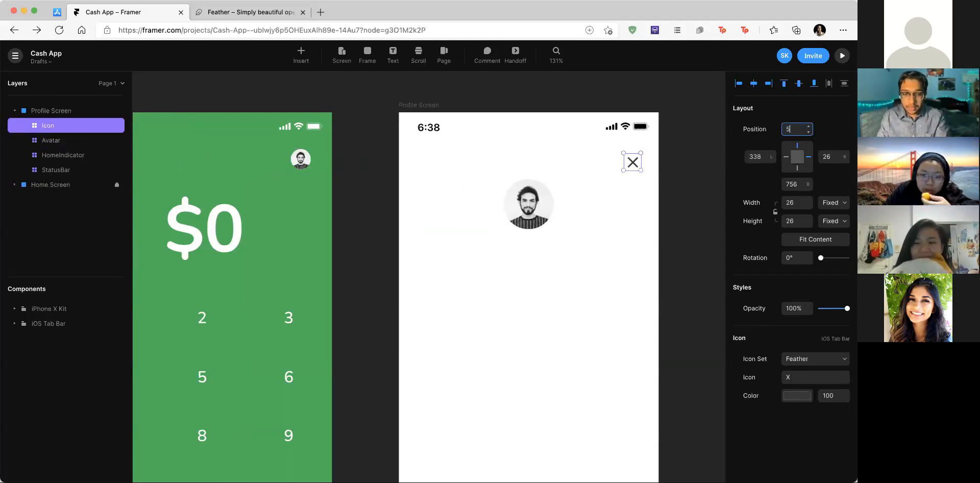
left_click(830, 156)
type("32")
key("Return")
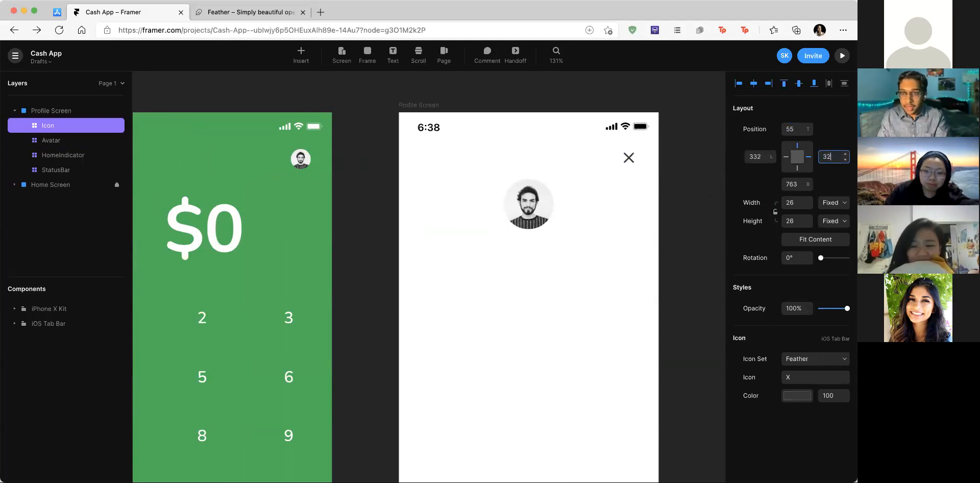
left_click(674, 212)
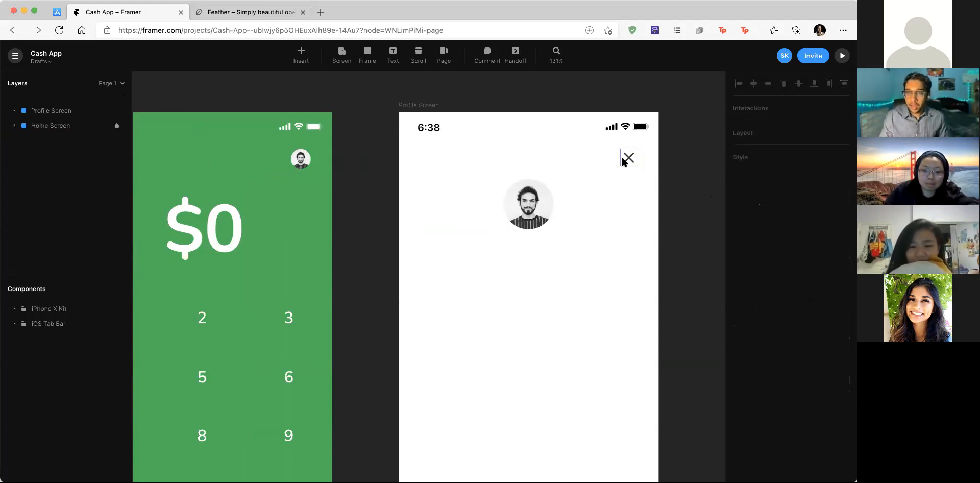
scroll(624, 160, "down", 5)
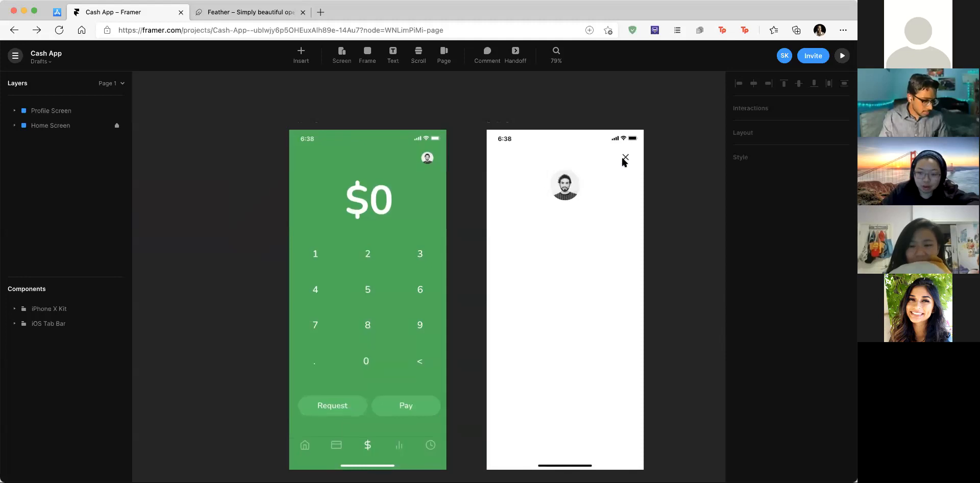
scroll(624, 162, "down", 1)
scroll(624, 162, "up", 1)
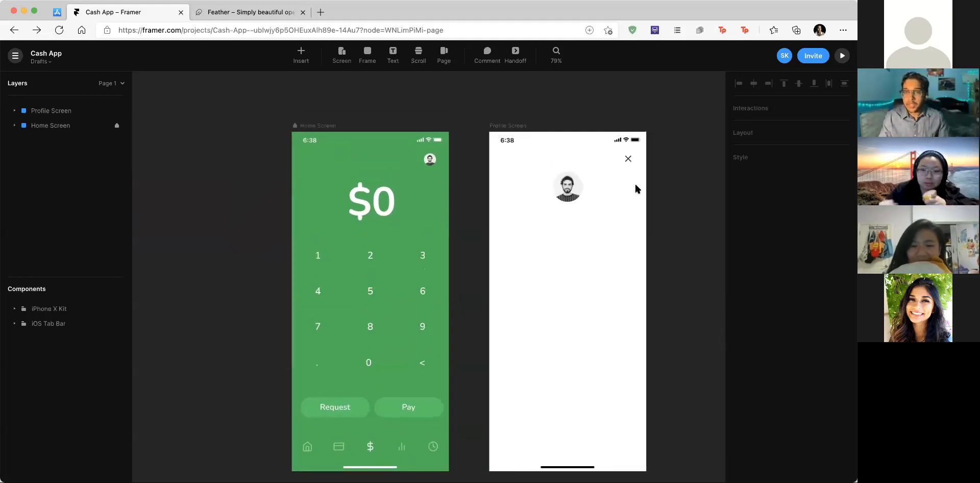
scroll(635, 188, "down", 2)
Step: Give the Home Screen avatar a Click transition leading to Profile Screen
left_click(413, 131)
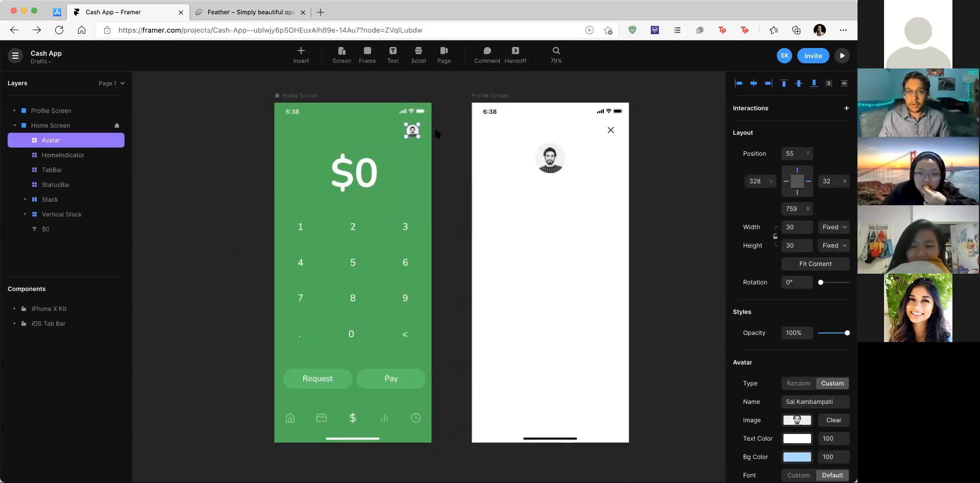
scroll(435, 134, "up", 3)
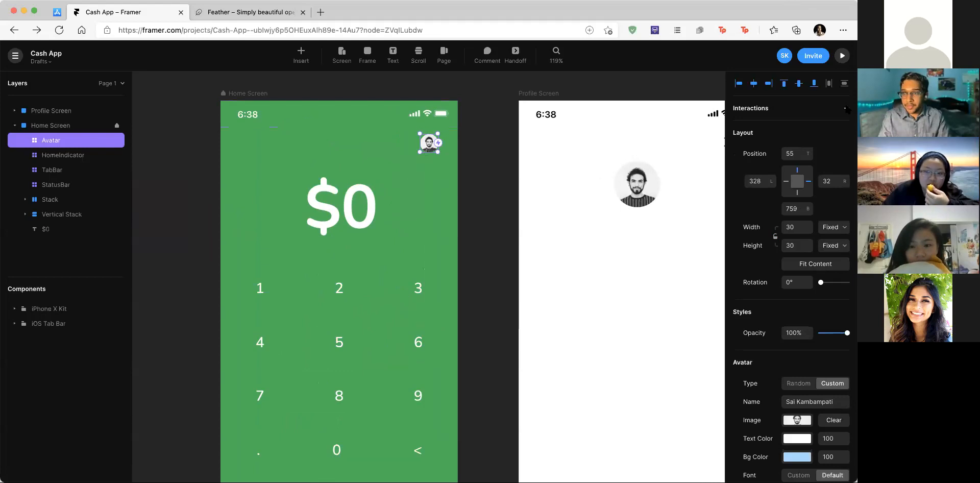
left_click(846, 109)
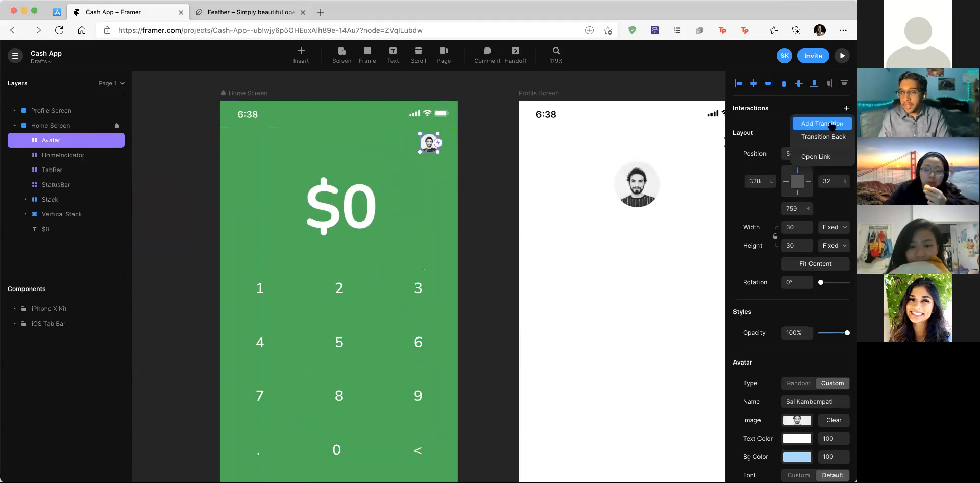
left_click(831, 124)
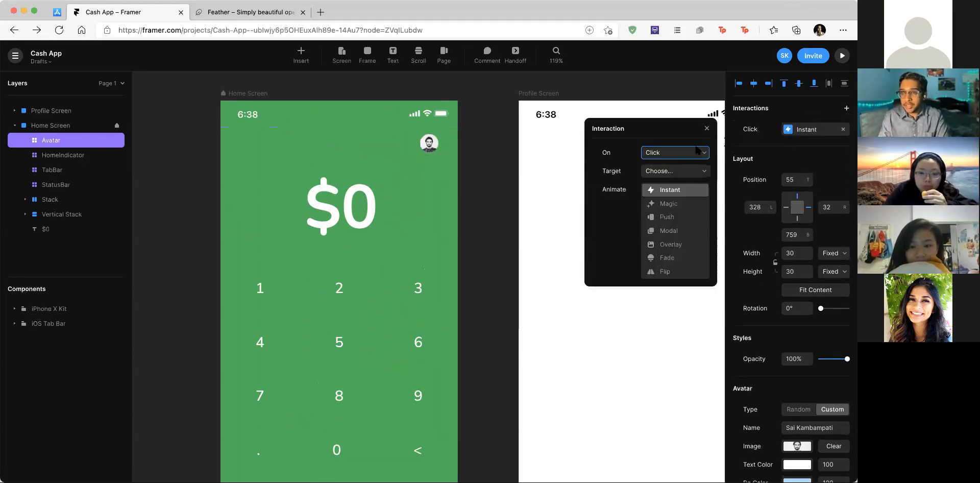
left_click(670, 172)
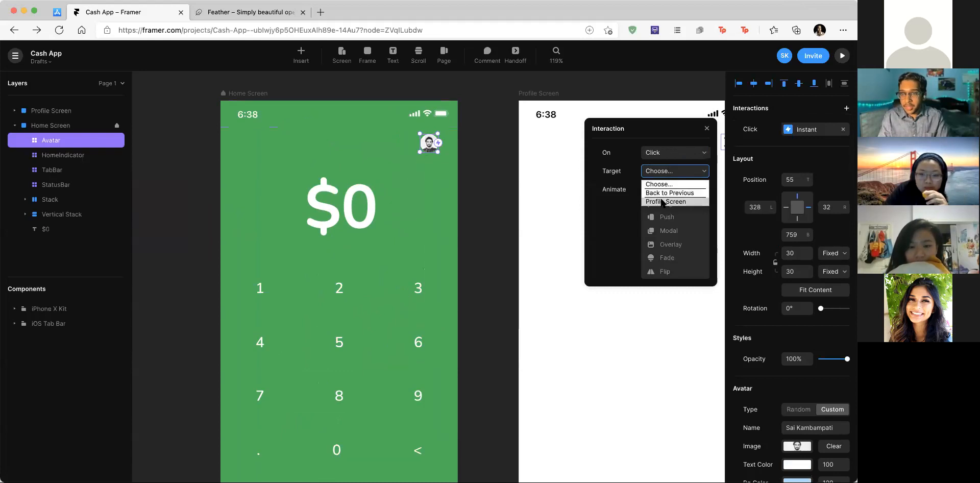
left_click(662, 201)
left_click(650, 152)
left_click(651, 153)
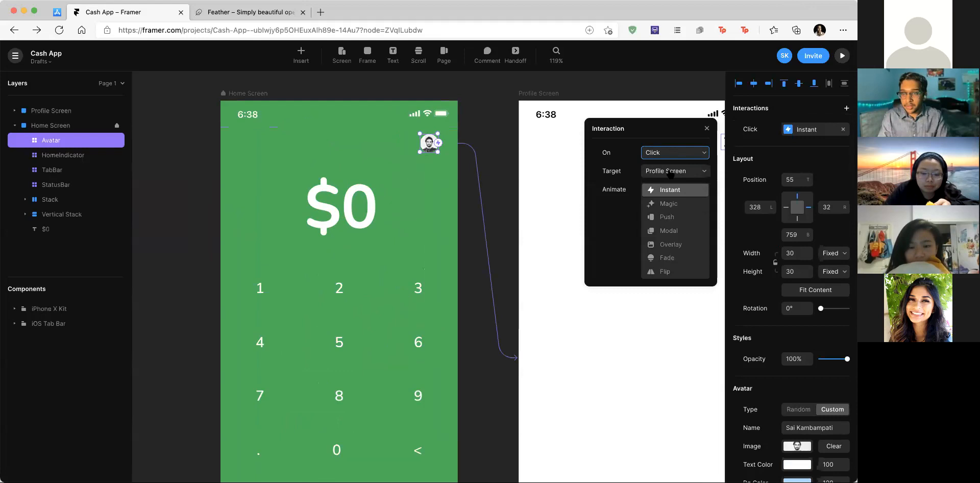
Step: Set the transition animation to Magic with a Spring curve, after trying Push and Ease
left_click(660, 206)
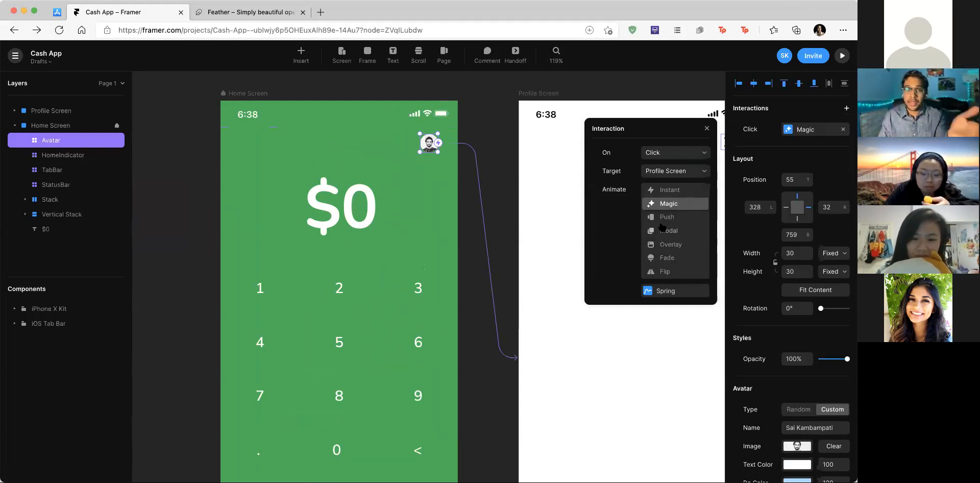
left_click(665, 217)
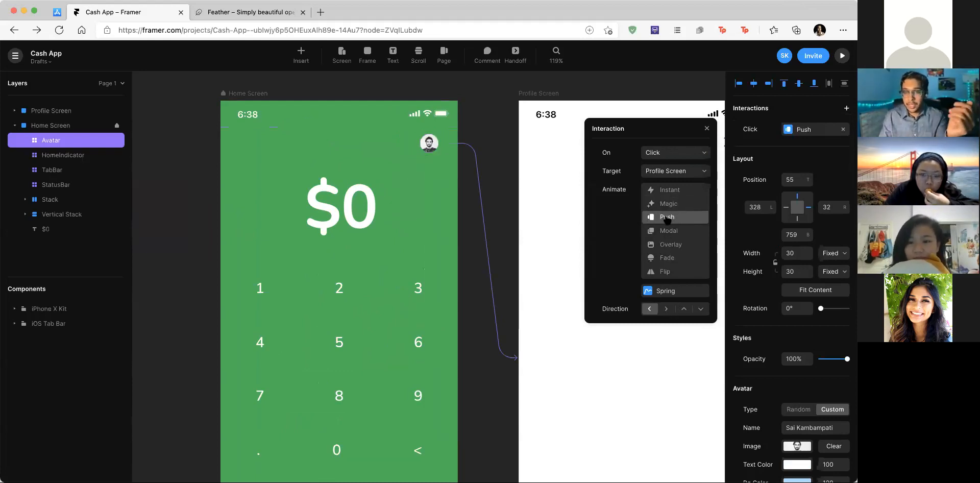
left_click(684, 310)
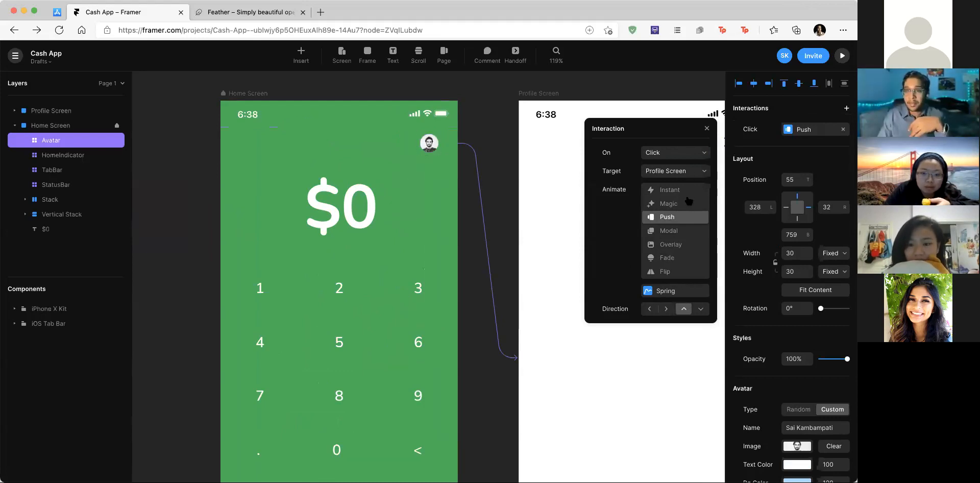
left_click(687, 204)
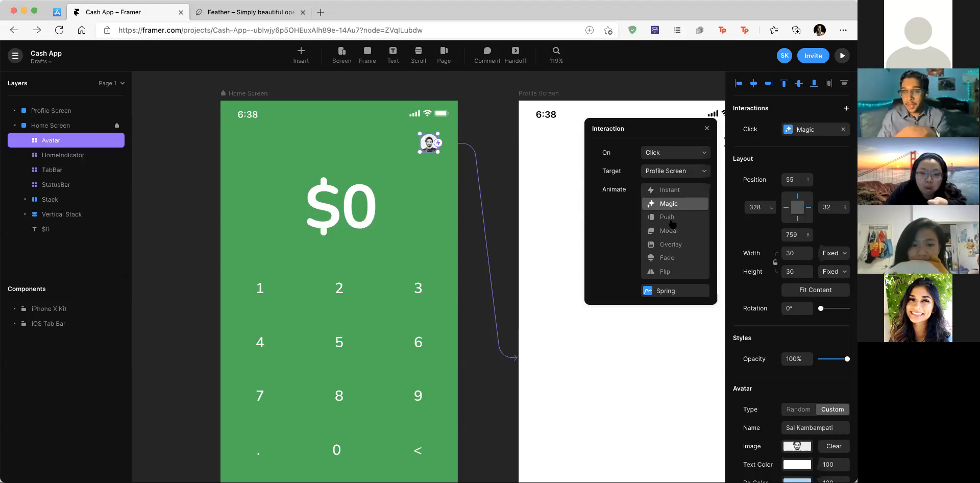
left_click(662, 294)
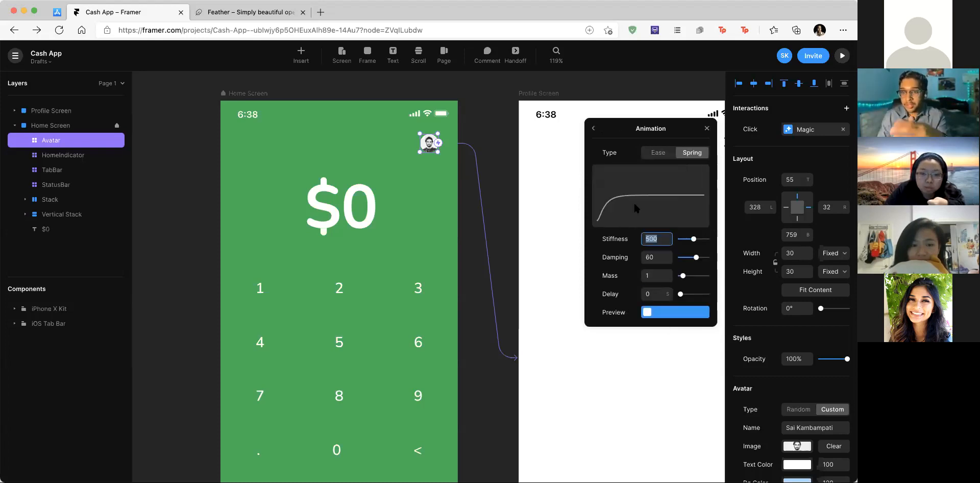
left_click(668, 154)
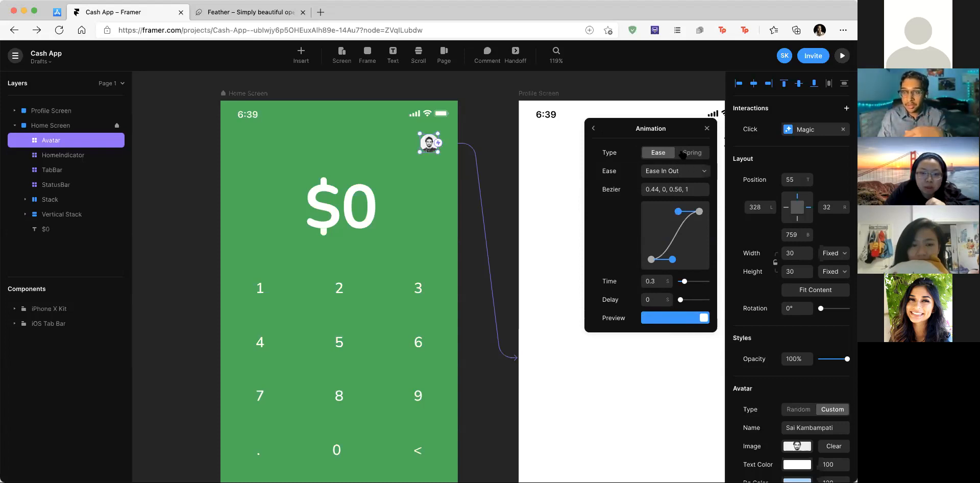
left_click(698, 153)
left_click(593, 129)
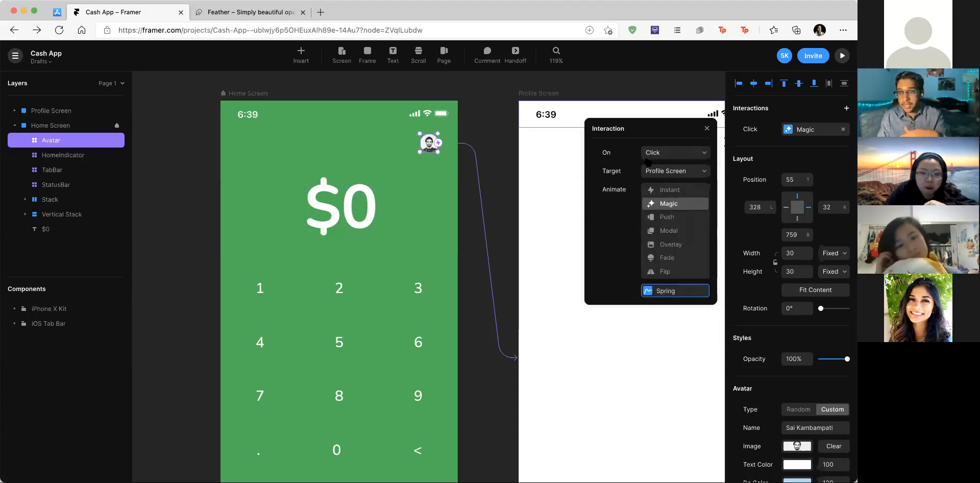
left_click(707, 128)
scroll(657, 180, "right", 5)
left_click(590, 134)
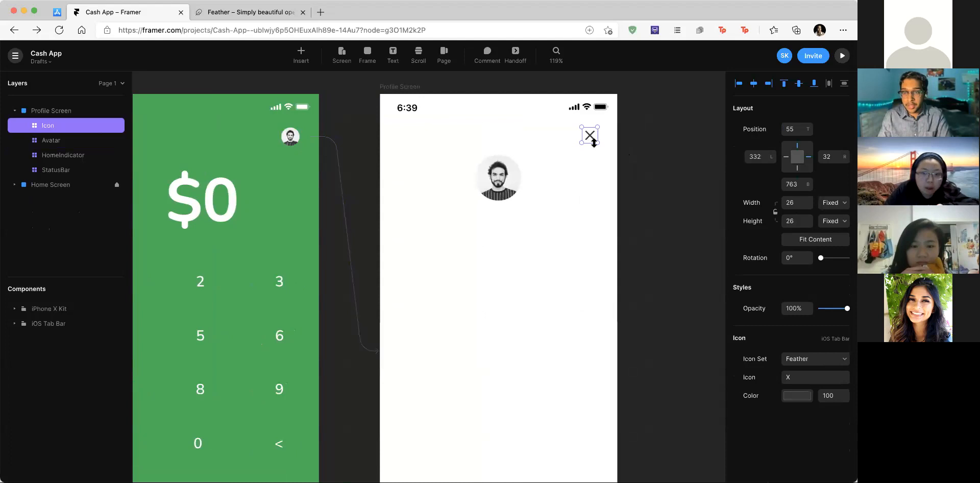
scroll(592, 142, "up", 3)
scroll(603, 147, "down", 3)
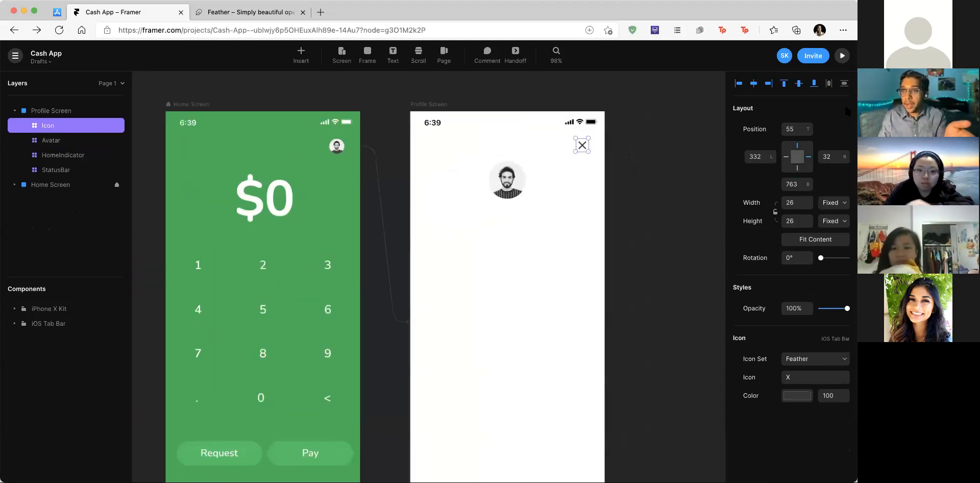
scroll(608, 152, "up", 1)
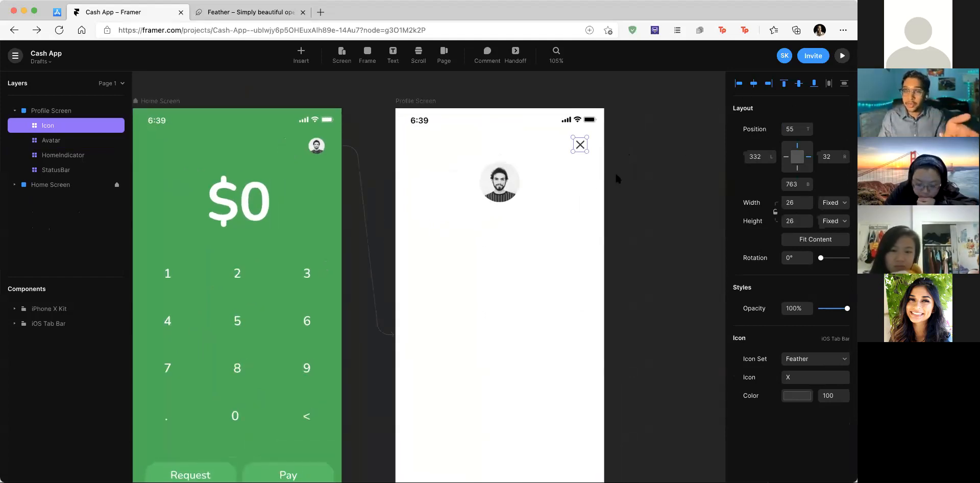
scroll(586, 142, "up", 3)
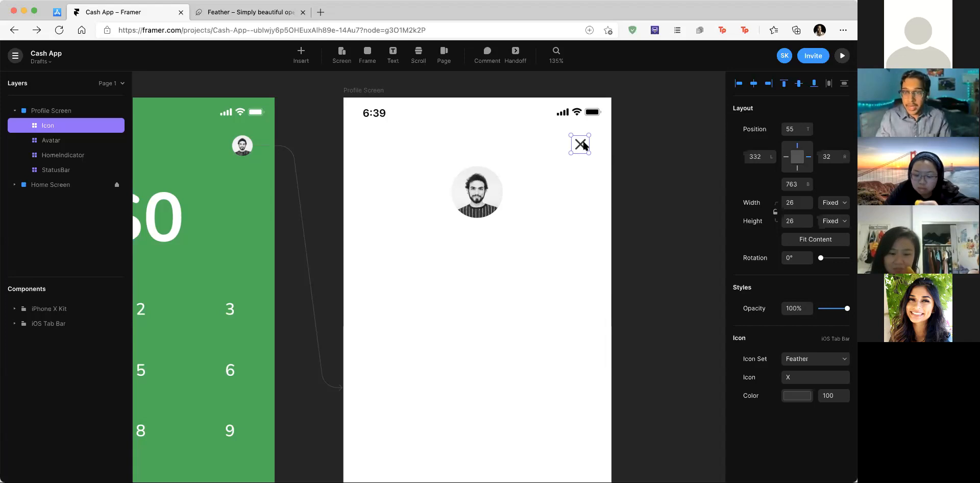
Step: Wrap the X icon in a frame and give it a Back to Previous transition
right_click(585, 145)
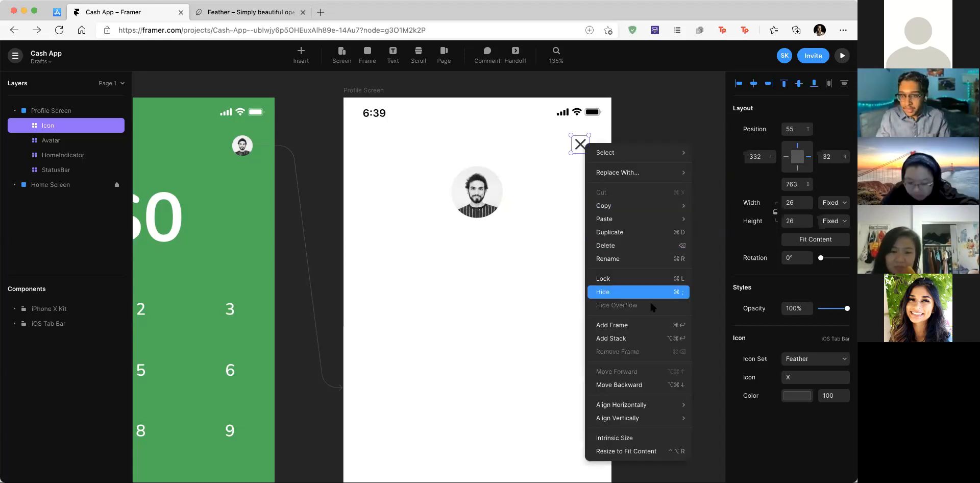
left_click(651, 323)
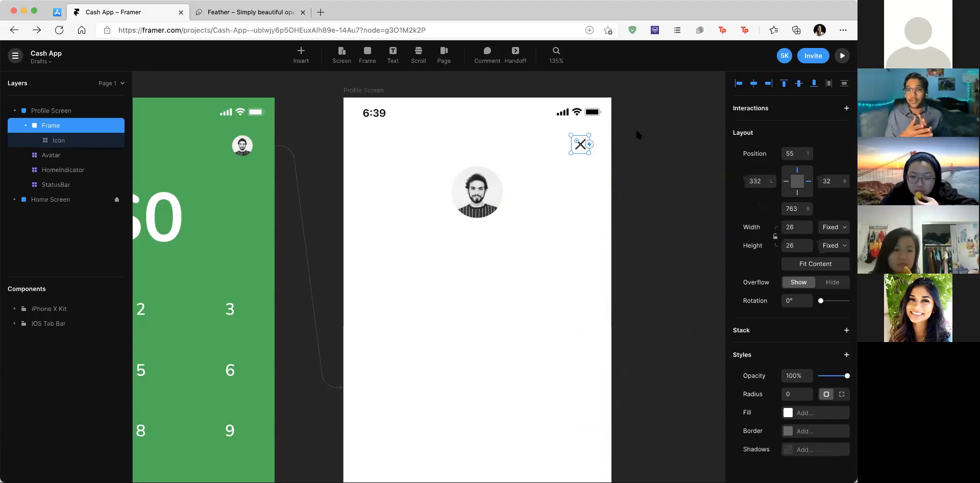
left_click(847, 108)
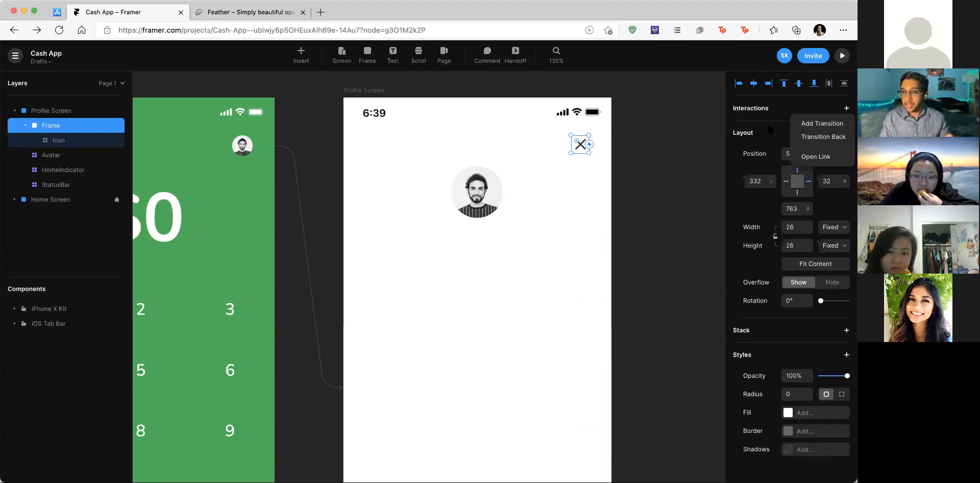
left_click(824, 136)
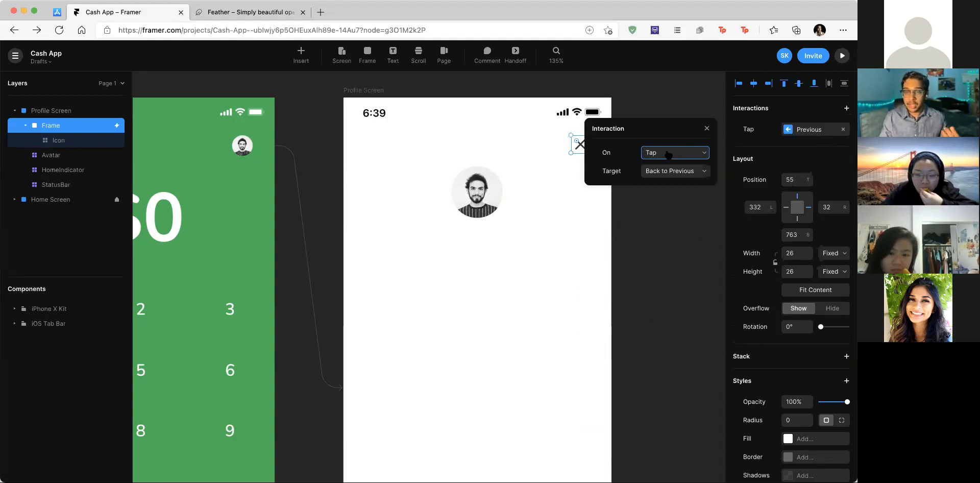
left_click(669, 218)
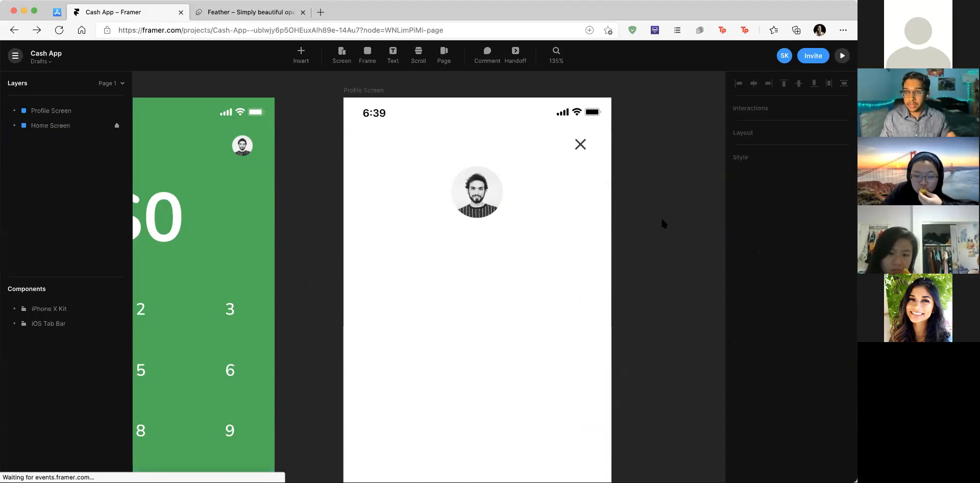
Step: Zoom out and start the prototype preview from the Home Screen
key("shift+1")
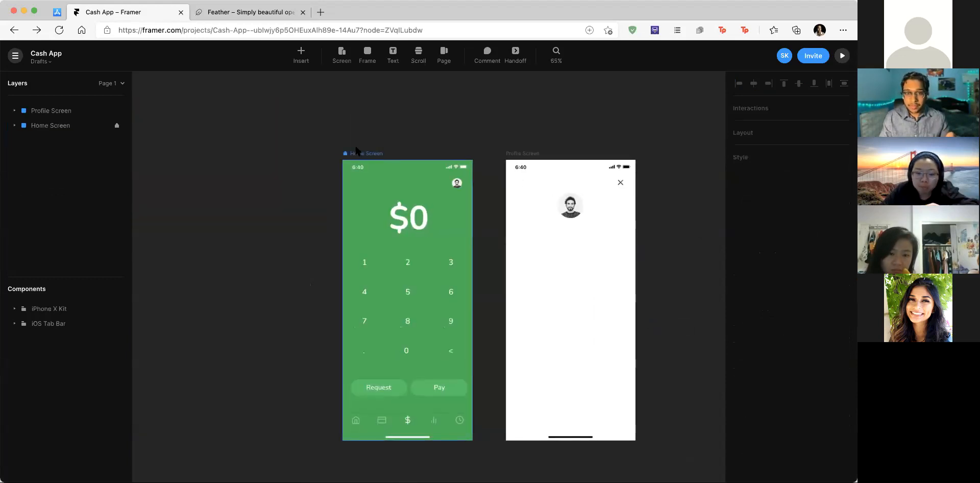
left_click(367, 154)
scroll(352, 143, "down", 2)
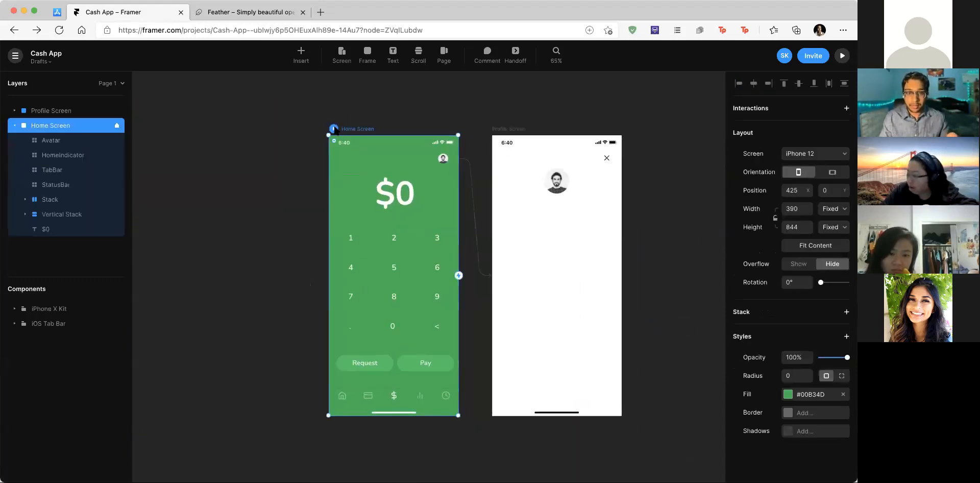
left_click(334, 129)
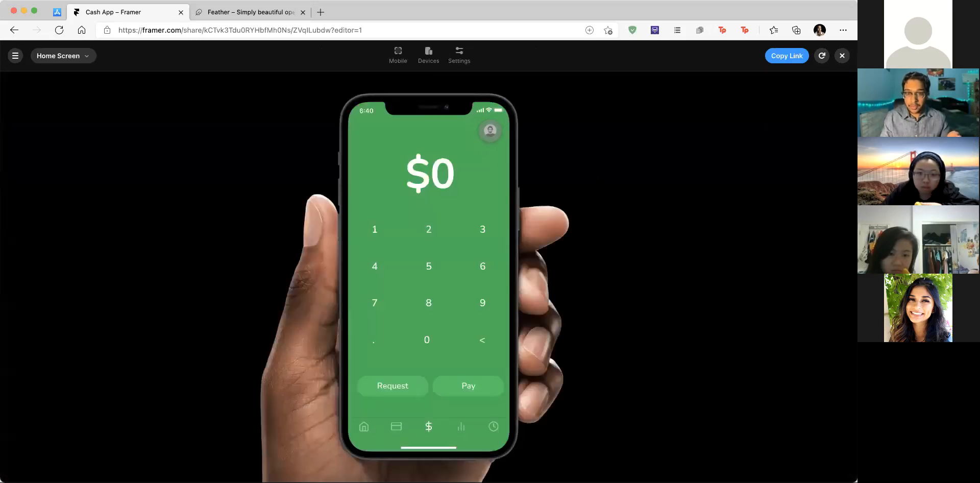
Step: Test the avatar-to-Profile and X-back transitions several times in the preview, then close it
left_click(490, 131)
left_click(491, 130)
left_click(490, 130)
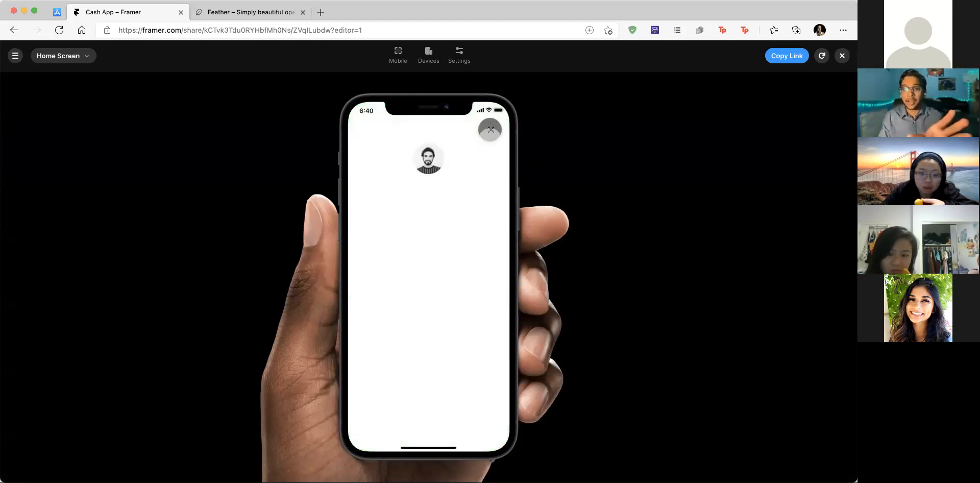
left_click(490, 129)
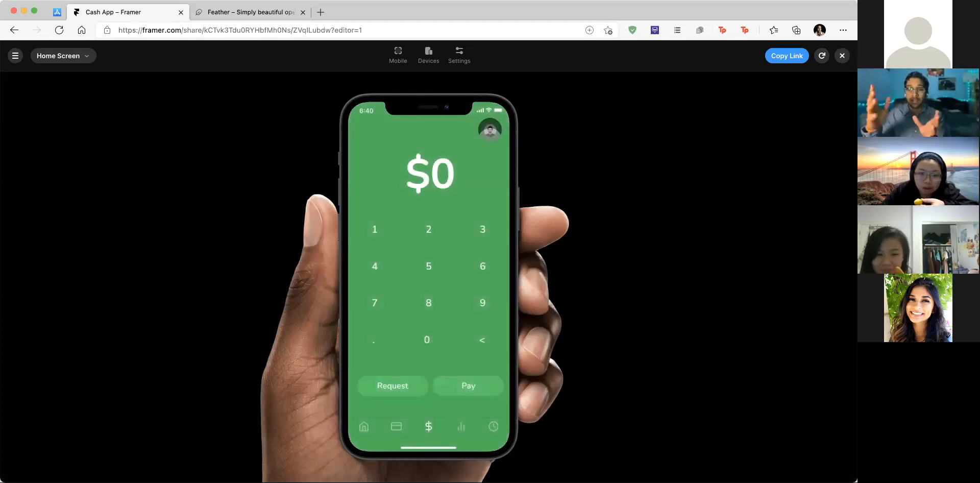
left_click(491, 130)
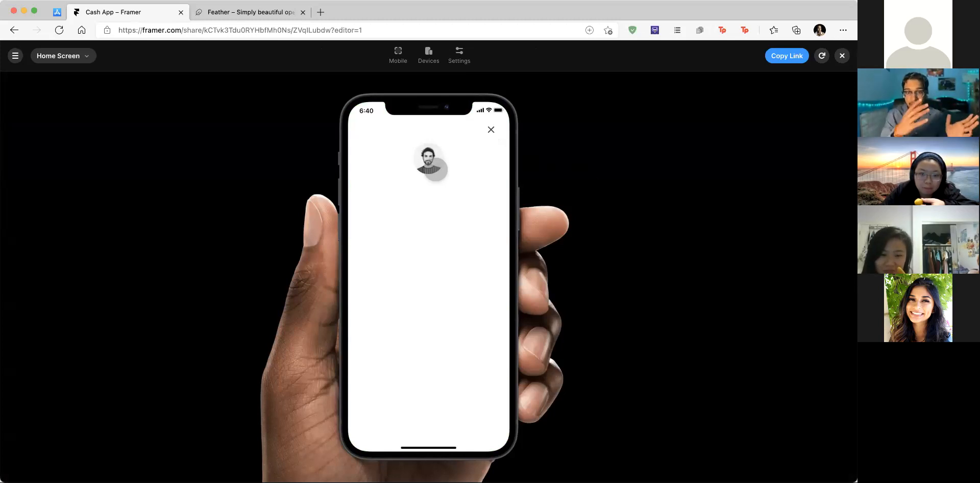
left_click(491, 130)
left_click(490, 130)
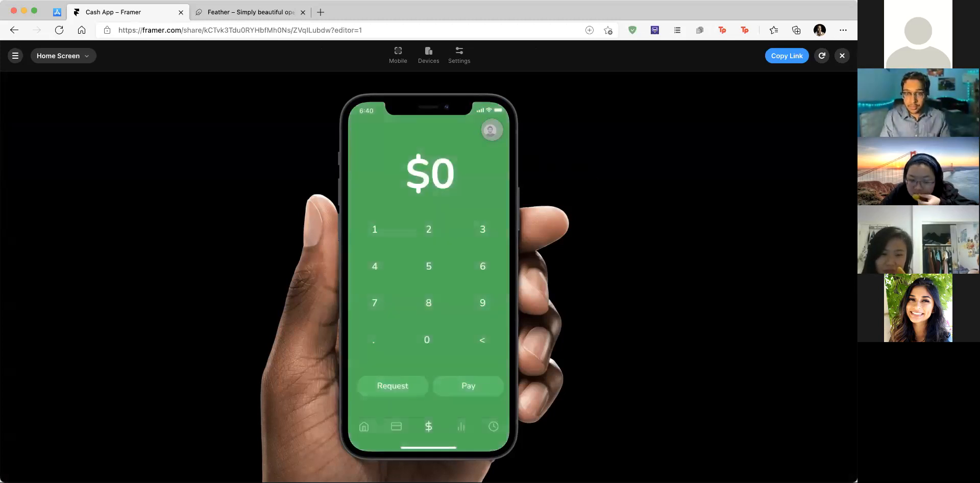
left_click(490, 130)
left_click(490, 130)
left_click(490, 130)
left_click(842, 56)
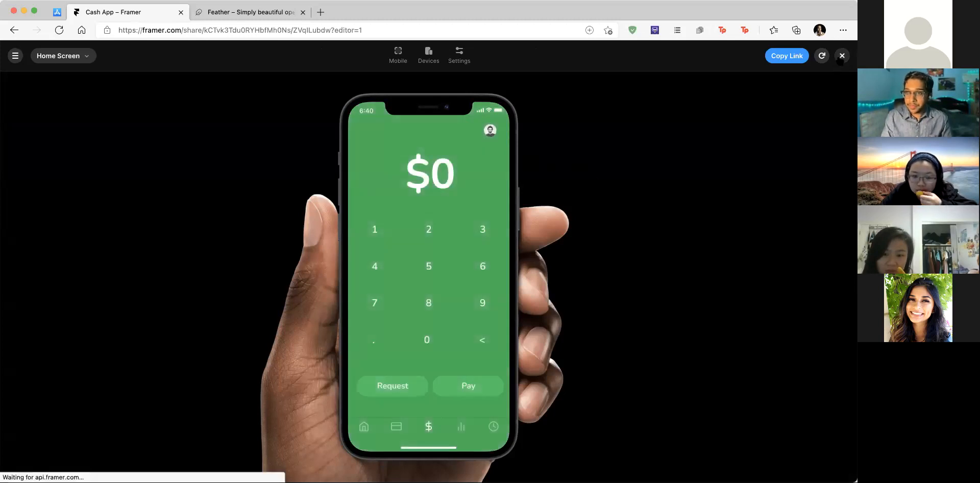
scroll(658, 231, "right", 1)
scroll(658, 231, "down", 1)
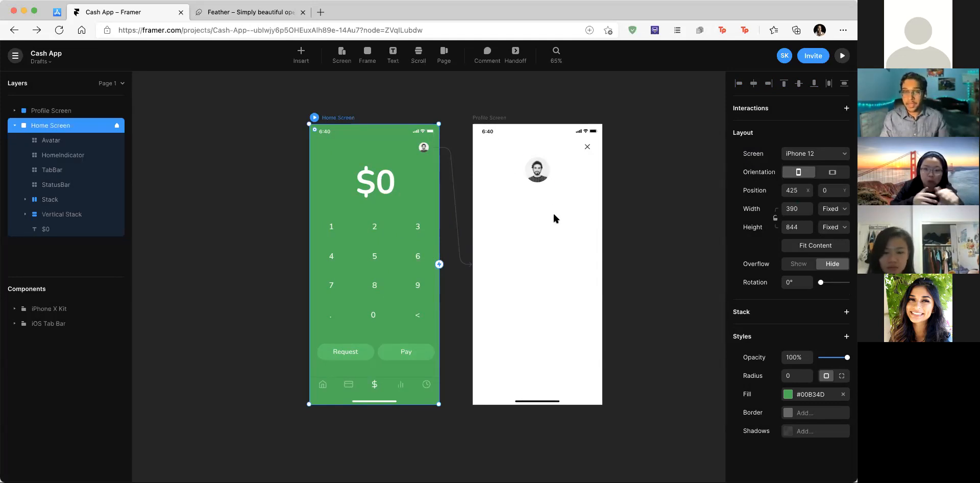
scroll(553, 211, "up", 5)
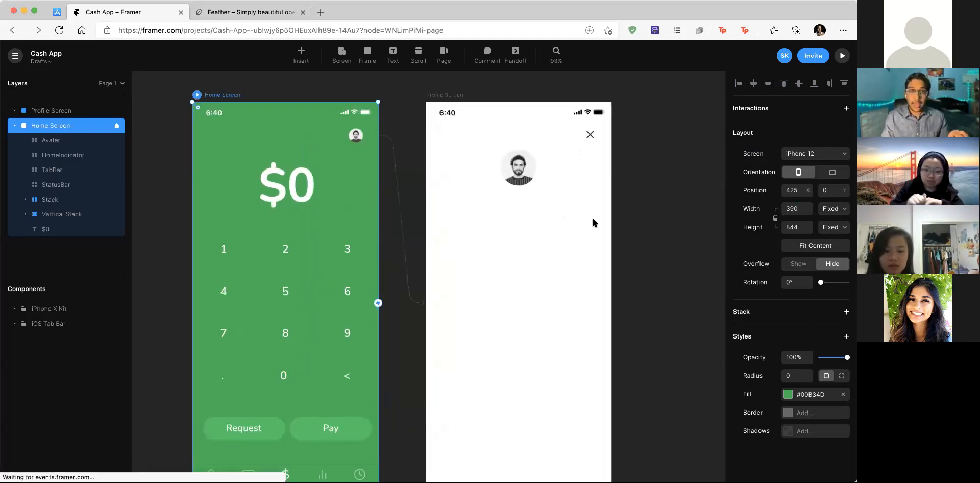
key("Escape")
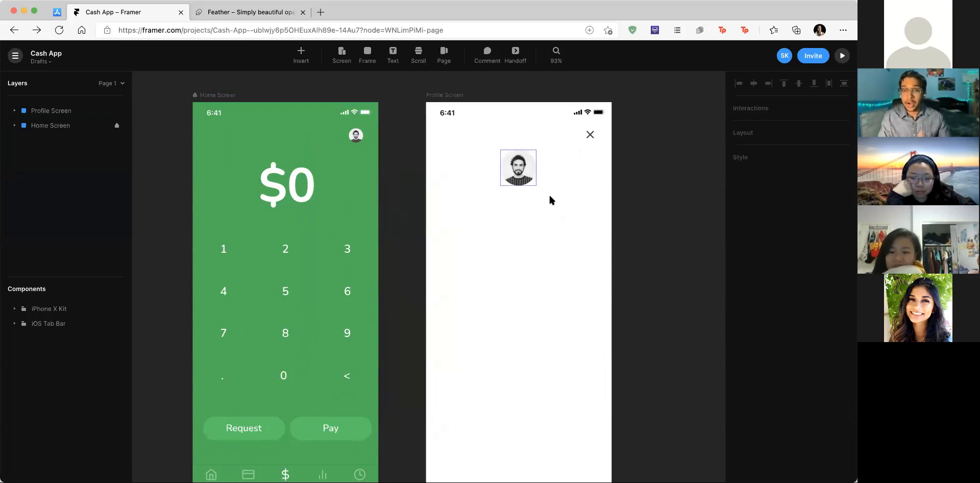
scroll(540, 231, "down", 3)
scroll(539, 230, "down", 5)
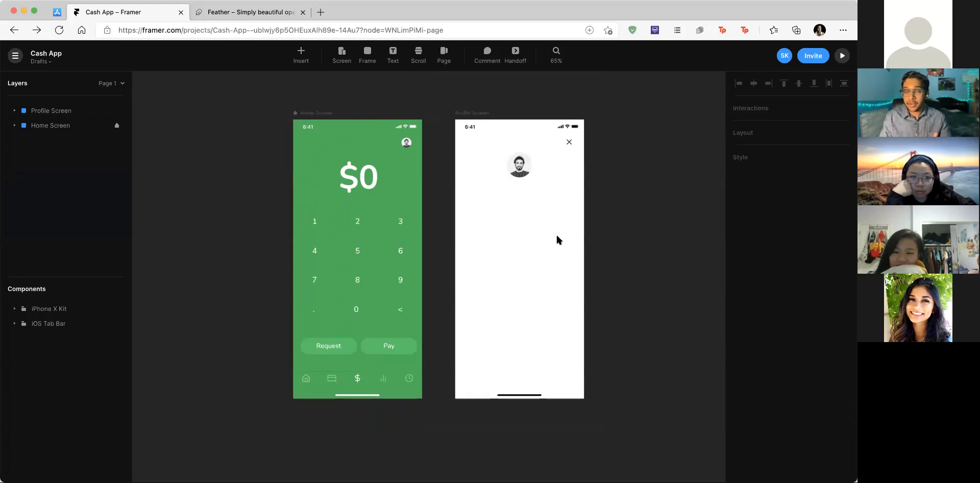
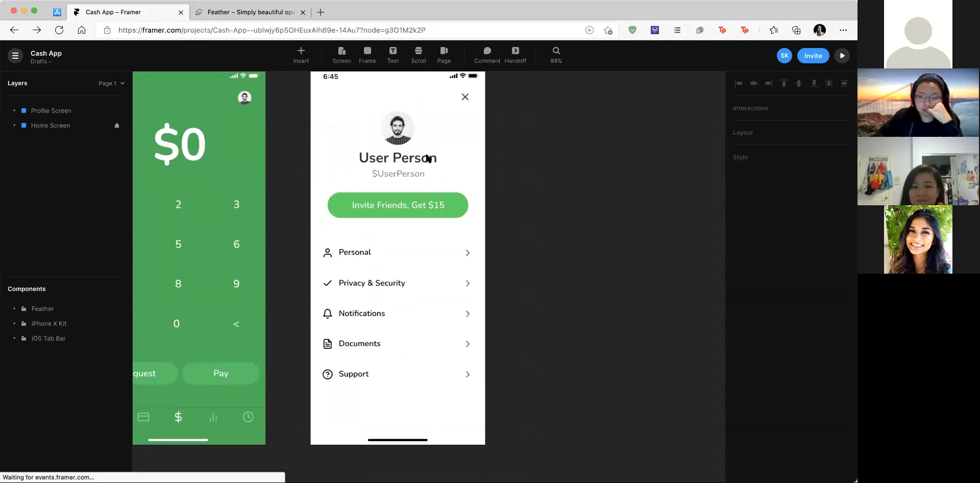
Step: Select the 'Invite Friends, Get $15' button and look over the finished Profile Screen
right_click(414, 161)
left_click(364, 169)
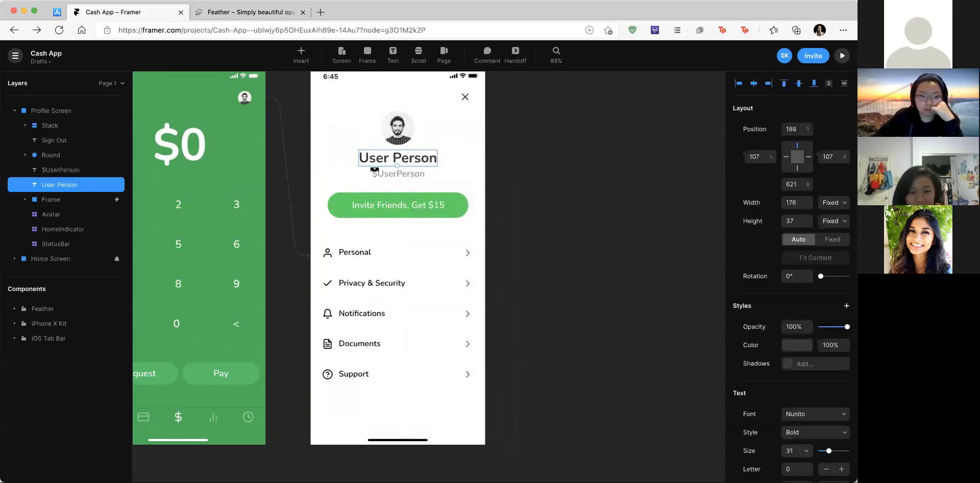
scroll(431, 173, "up", 5)
left_click(460, 220)
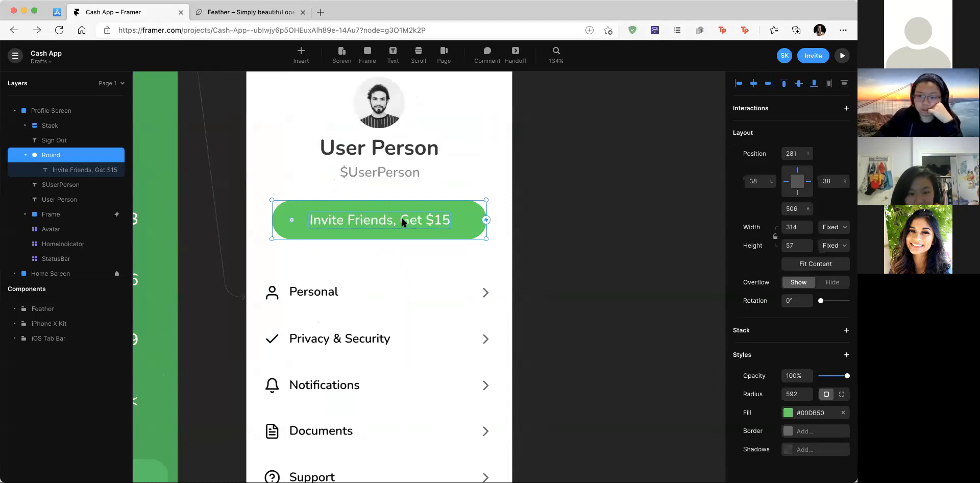
scroll(458, 215, "left", 5)
scroll(458, 215, "down", 3)
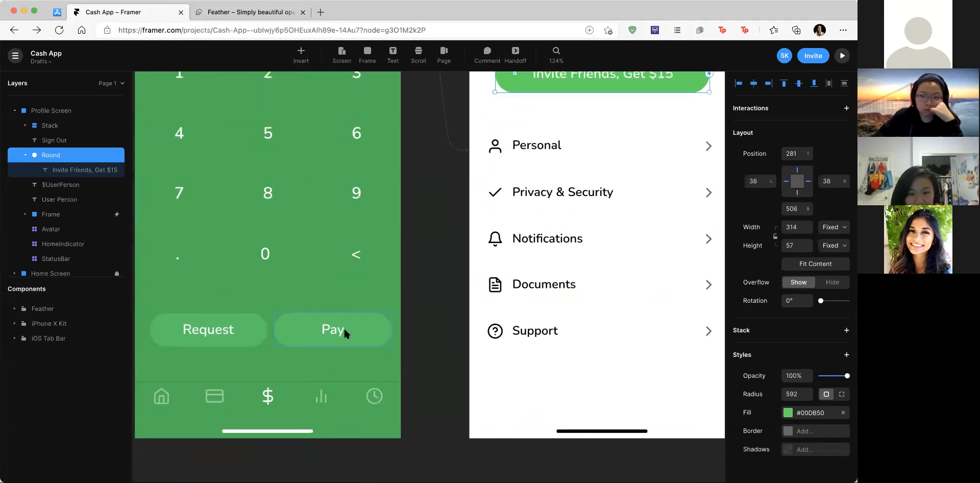
scroll(352, 320, "up", 2)
scroll(351, 320, "right", 5)
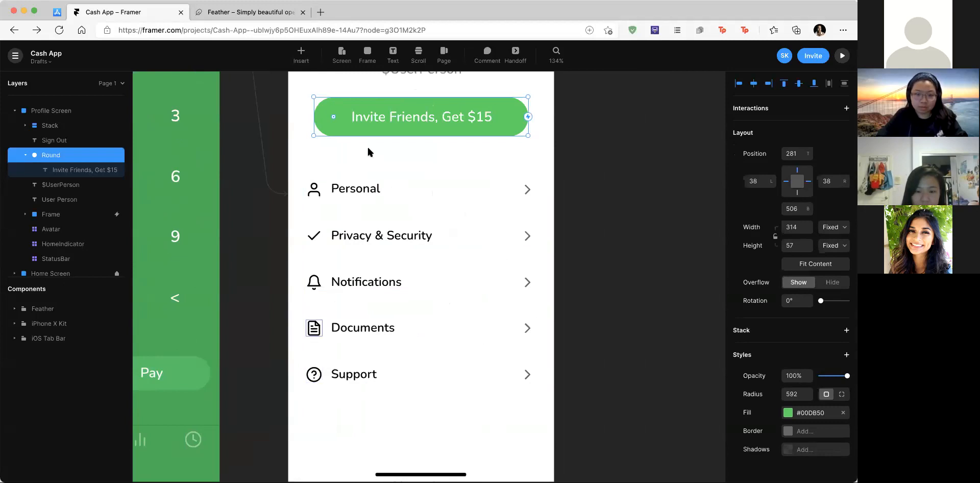
scroll(367, 153, "up", 1)
type("i")
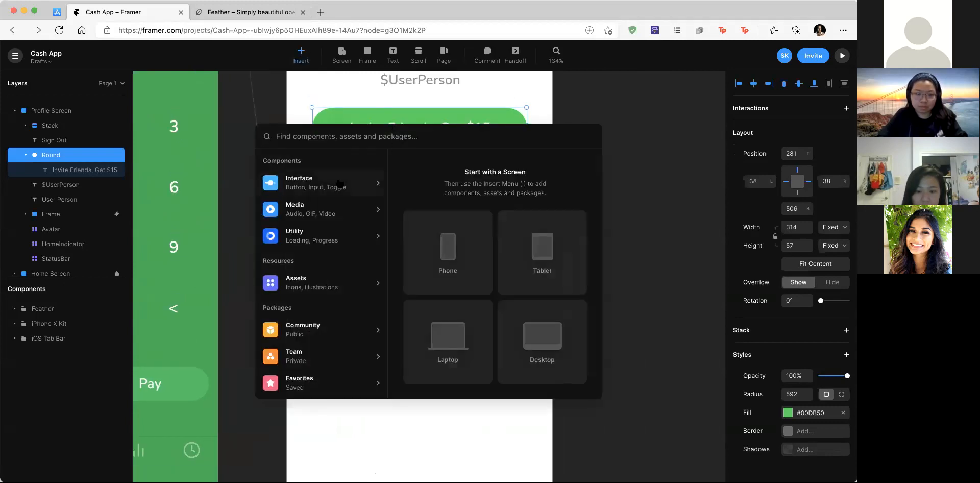
type("feather")
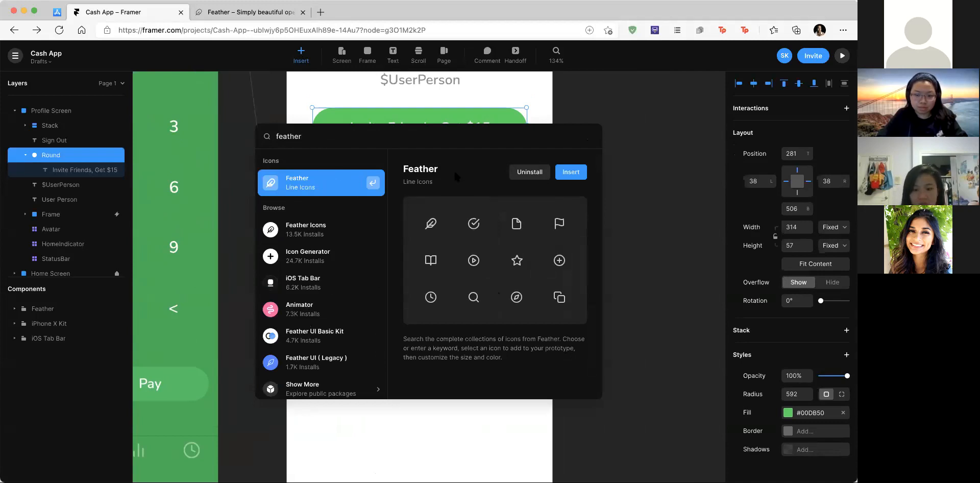
key("BackSpace")
key("BackSpace")
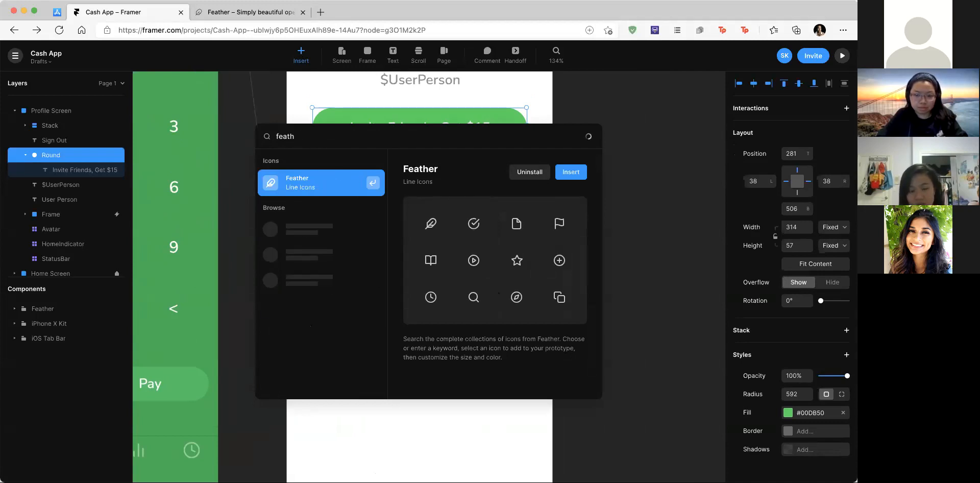
key("BackSpace")
key("BackSpace")
key("BackSpace")
key("BackSpace")
key("BackSpace")
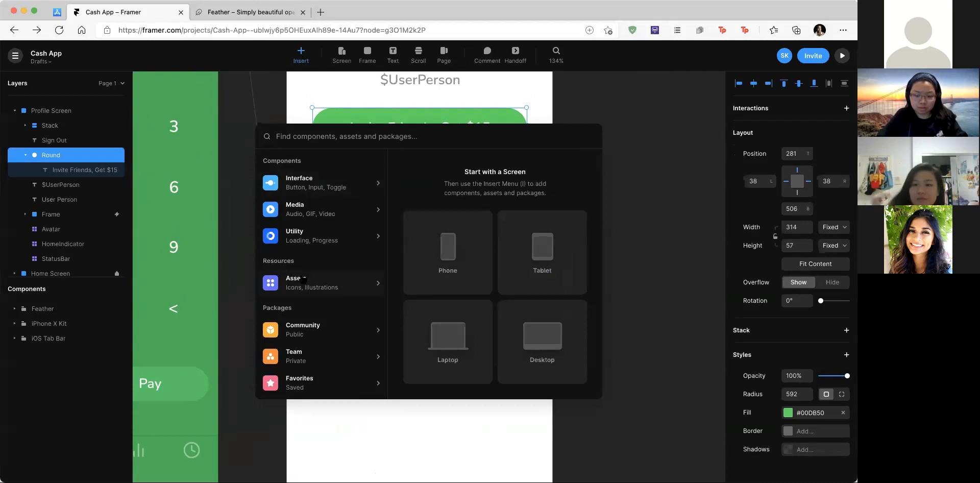
scroll(303, 280, "down", 3)
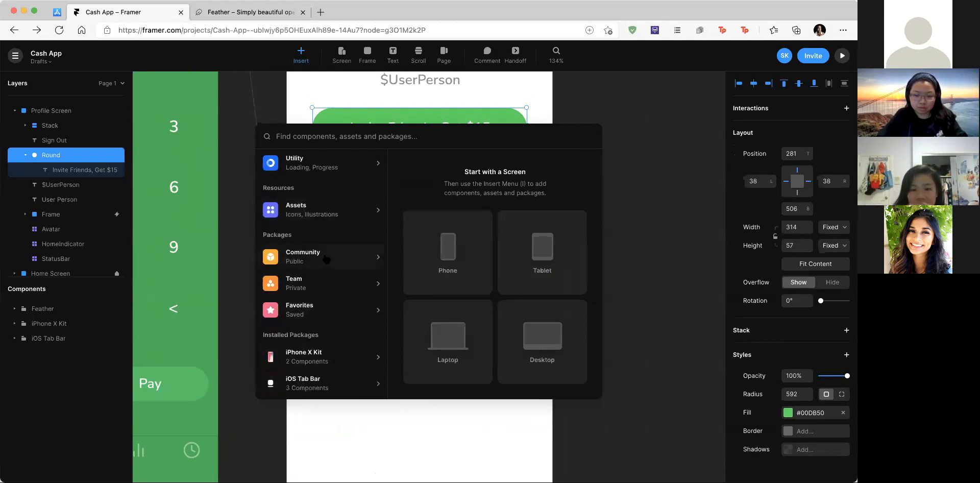
left_click(350, 261)
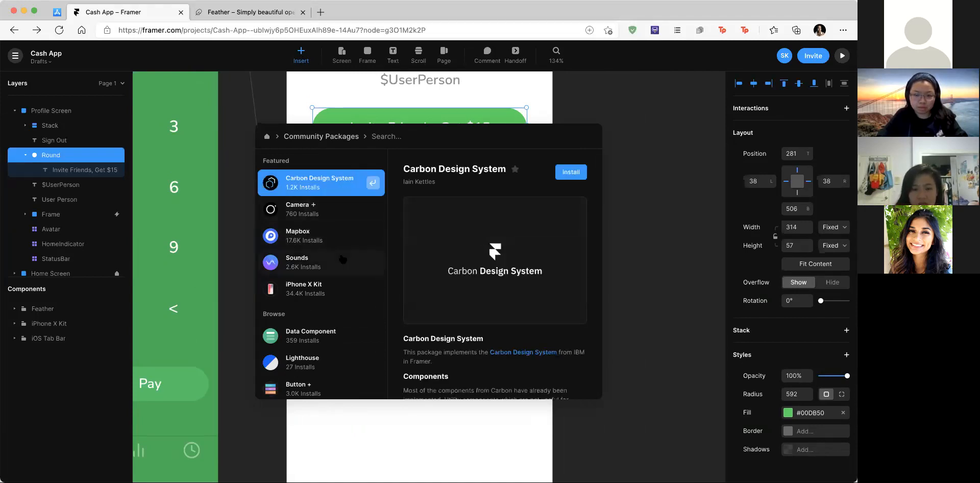
left_click(341, 219)
left_click(341, 245)
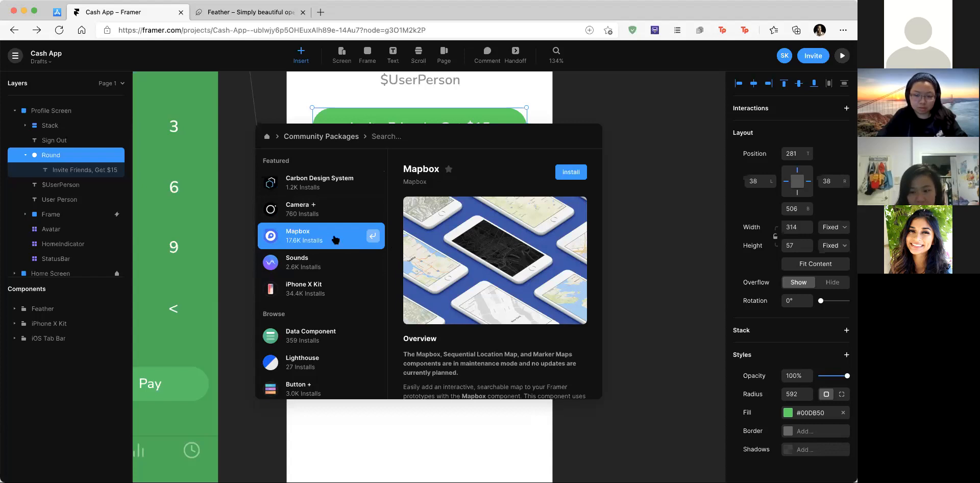
scroll(347, 271, "down", 5)
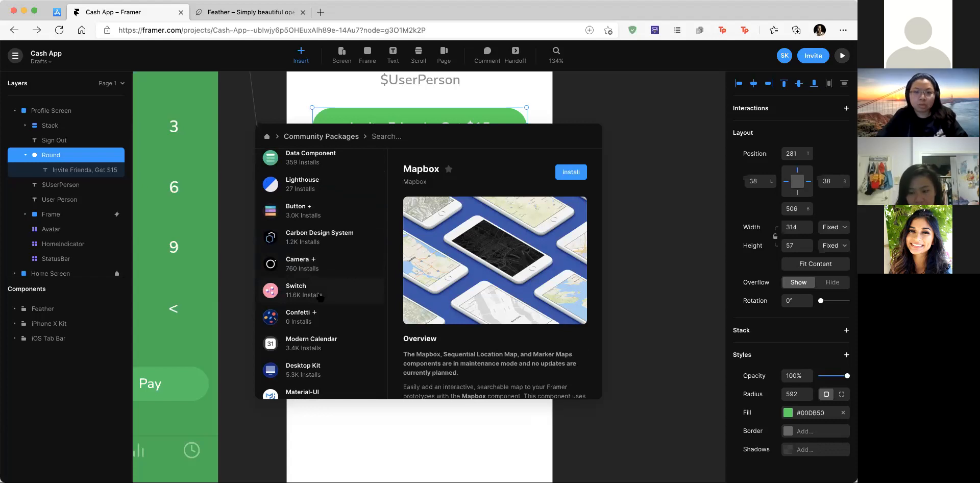
scroll(321, 297, "down", 5)
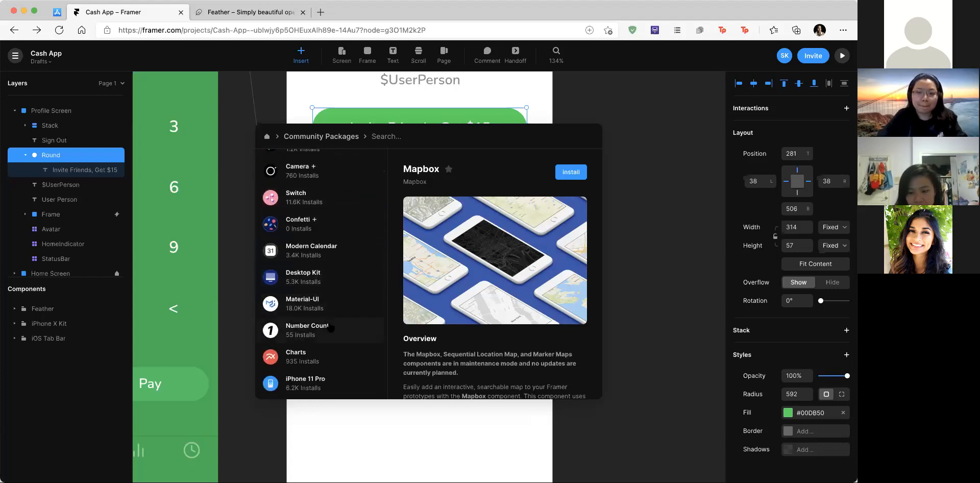
scroll(331, 327, "down", 6)
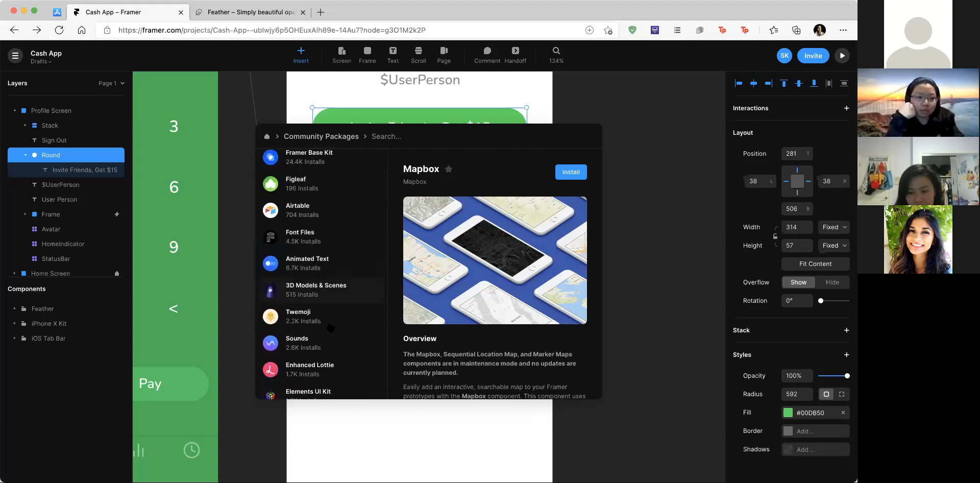
scroll(330, 328, "down", 4)
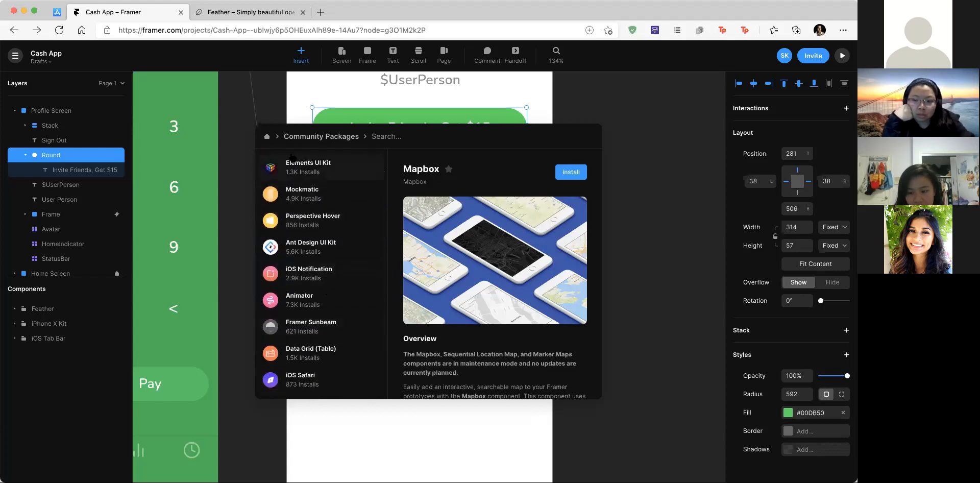
left_click(267, 137)
left_click(597, 119)
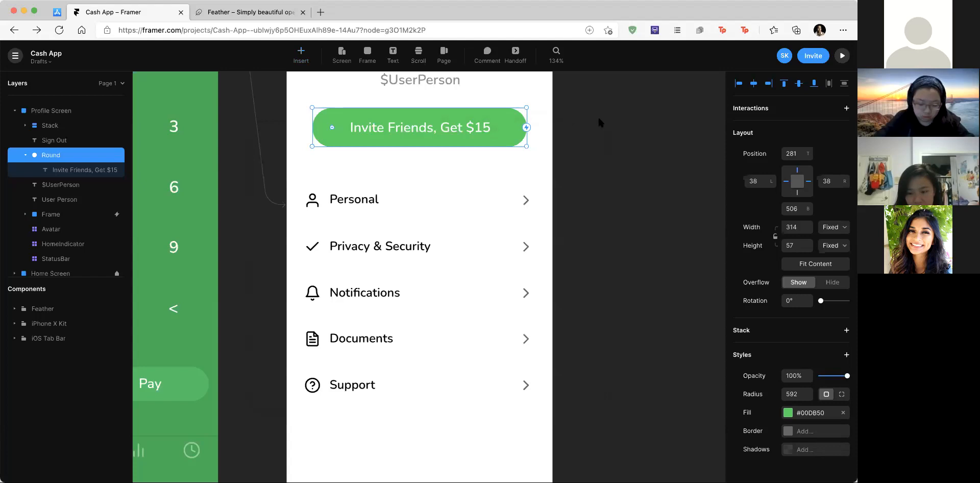
key("shift+1")
scroll(598, 119, "up", 3)
scroll(598, 118, "left", 1)
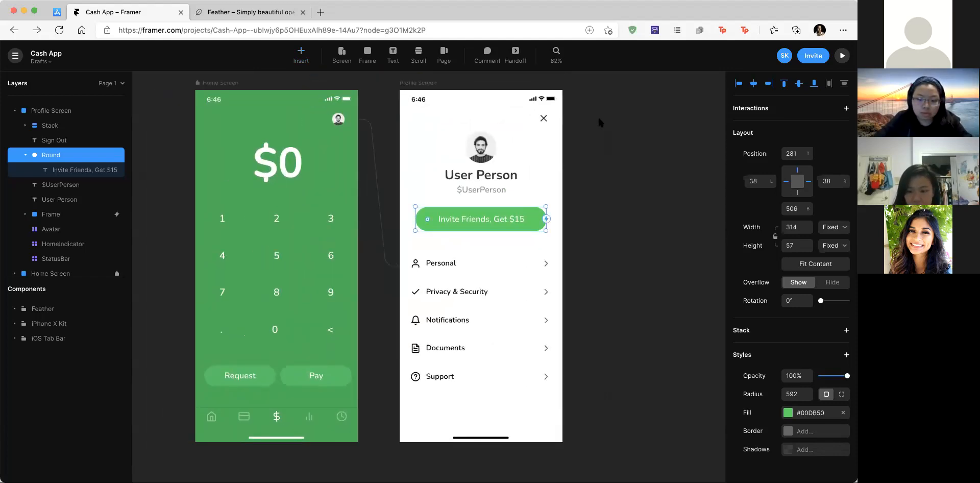
scroll(624, 181, "down", 2)
scroll(624, 180, "left", 1)
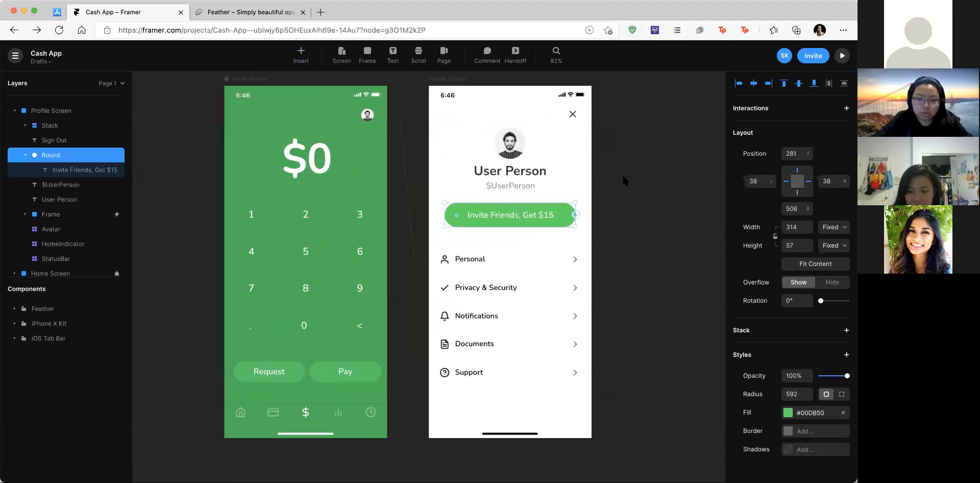
scroll(623, 181, "left", 3)
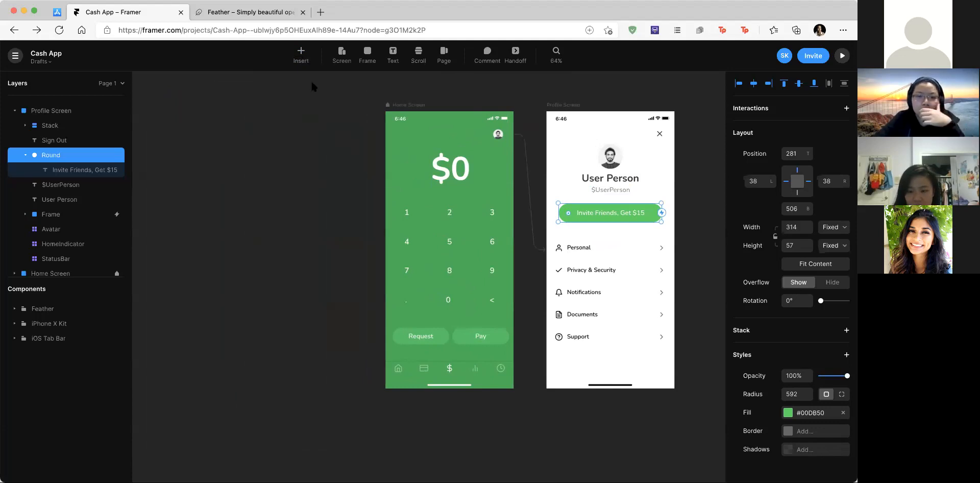
scroll(346, 141, "left", 2)
scroll(346, 139, "down", 3)
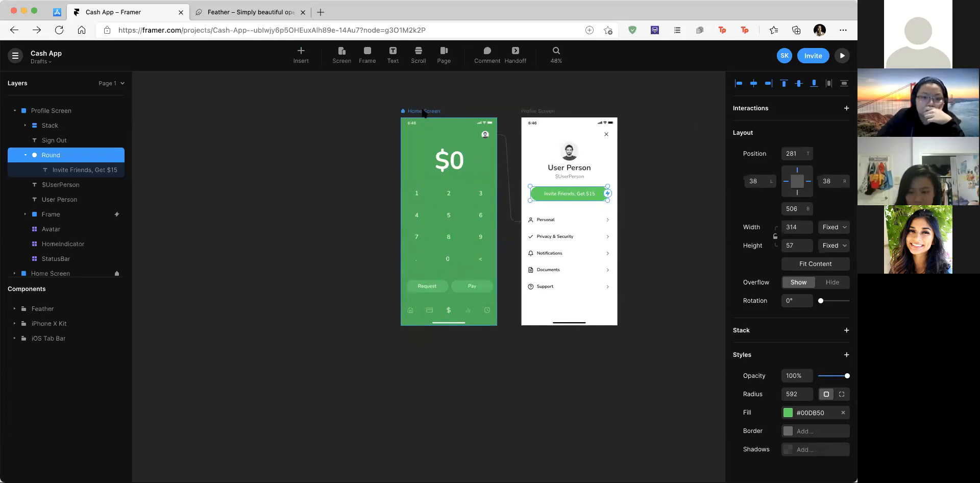
scroll(466, 116, "up", 3)
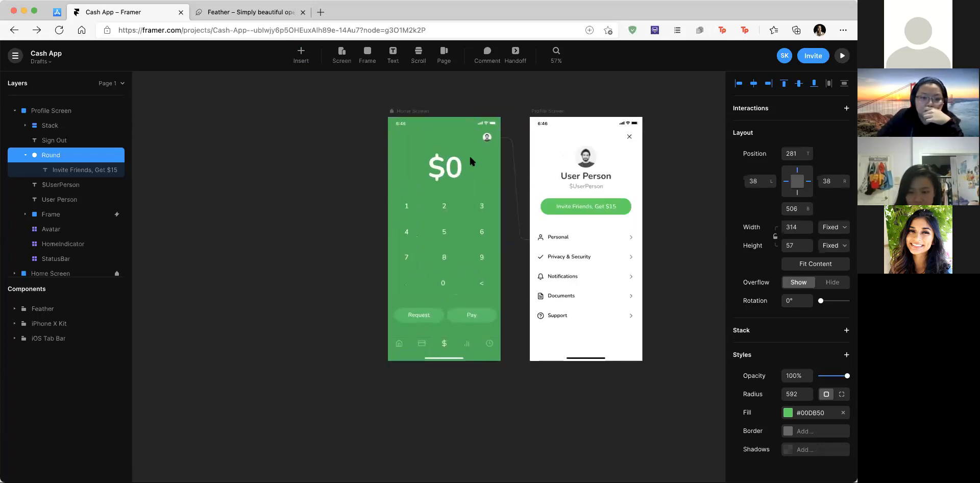
scroll(469, 154, "right", 1)
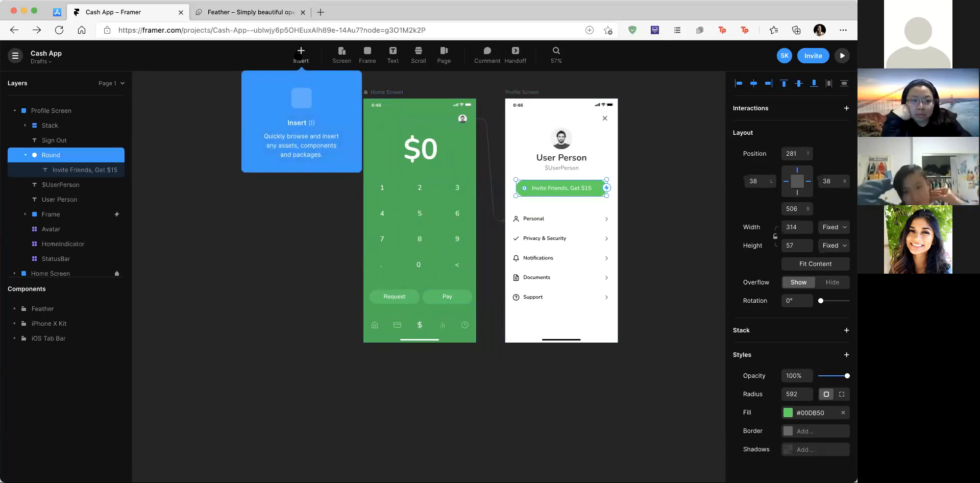
left_click(368, 94)
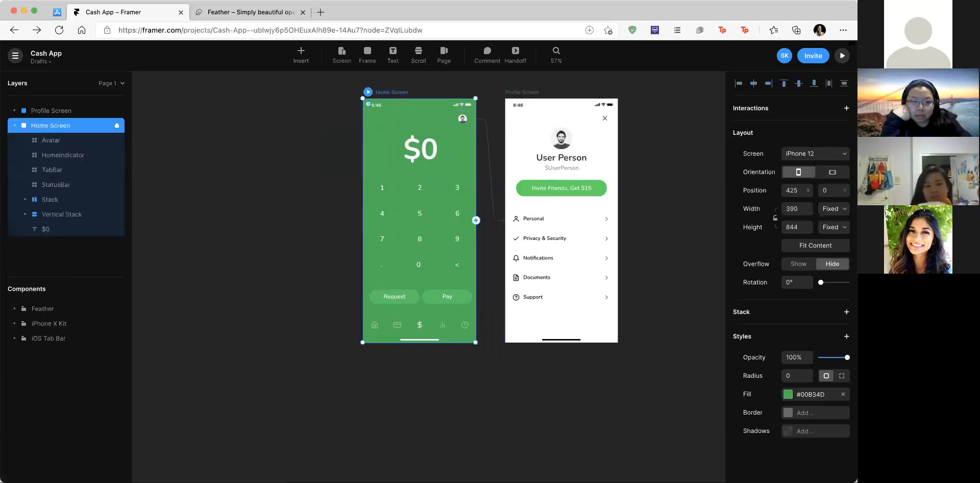
left_click(842, 55)
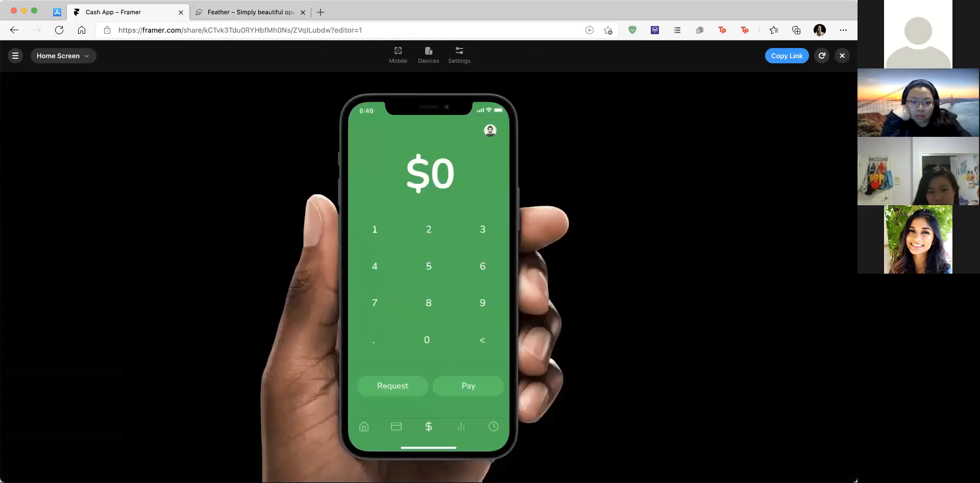
left_click(842, 55)
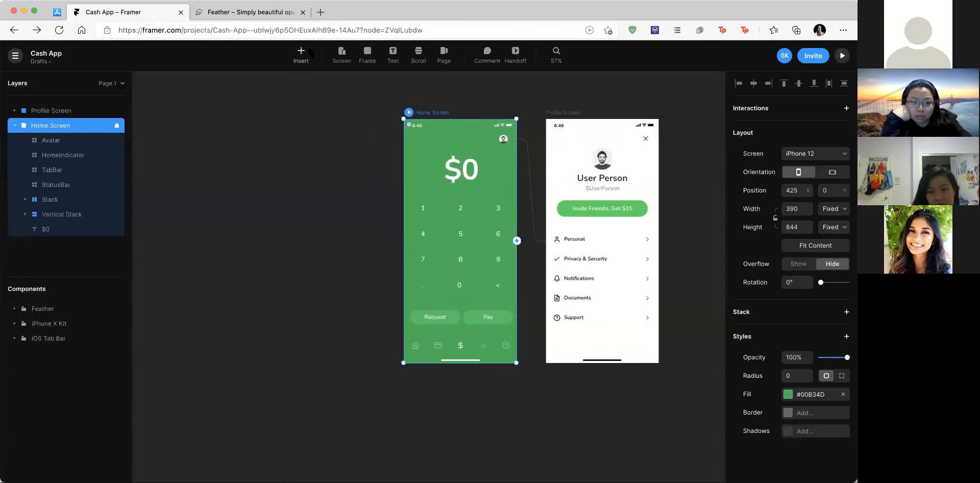
Step: Search for 'mockm' and install the Mockmatic package
left_click(309, 51)
type("mockmat")
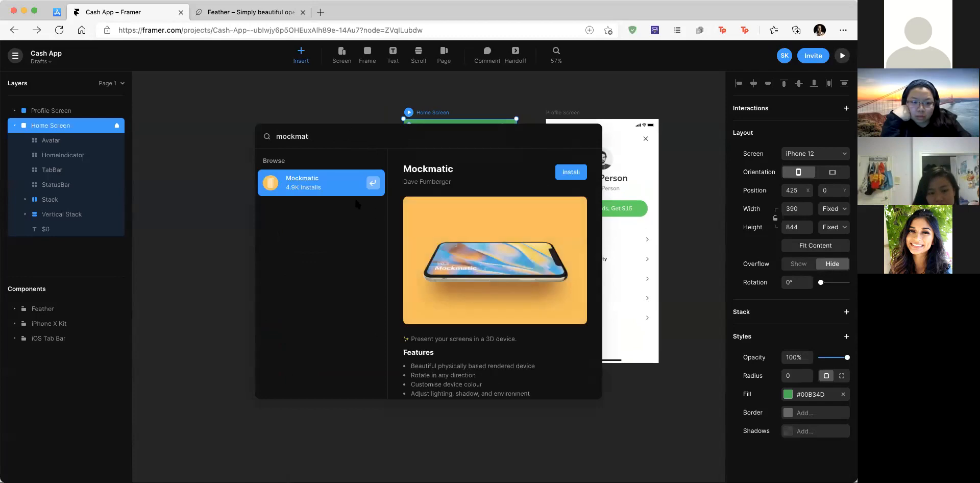
left_click(578, 174)
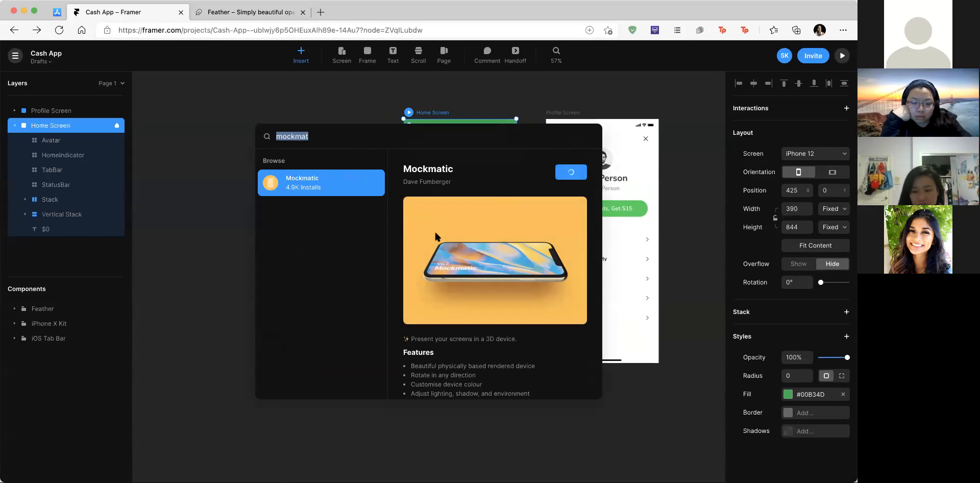
scroll(436, 236, "down", 1)
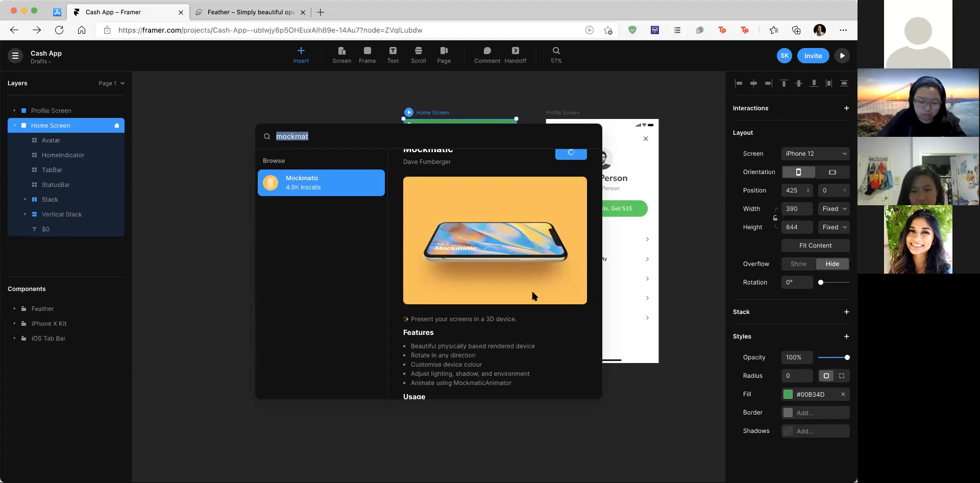
scroll(525, 294, "down", 4)
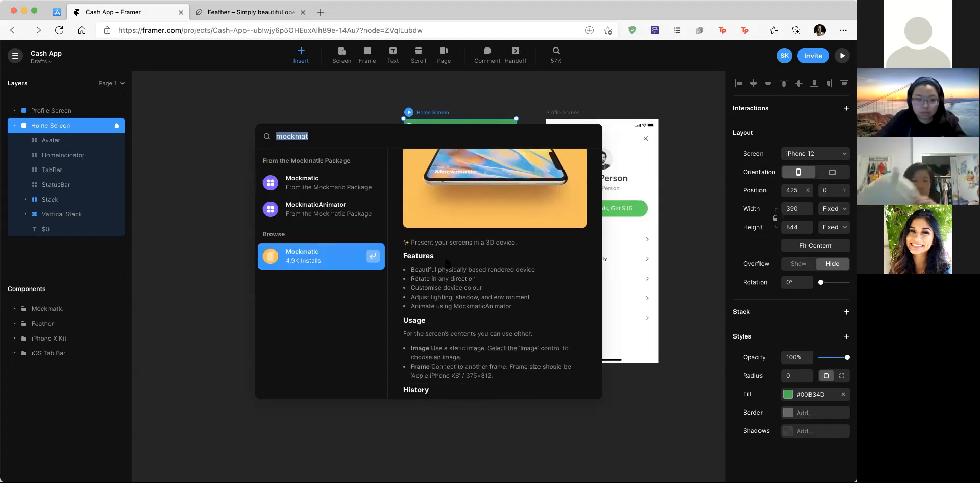
scroll(495, 262, "down", 1)
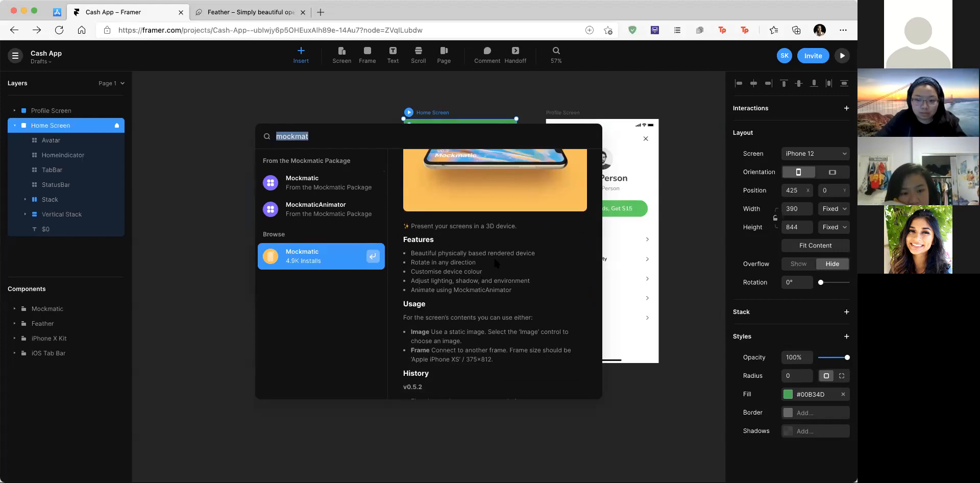
key("Escape")
scroll(412, 220, "left", 1)
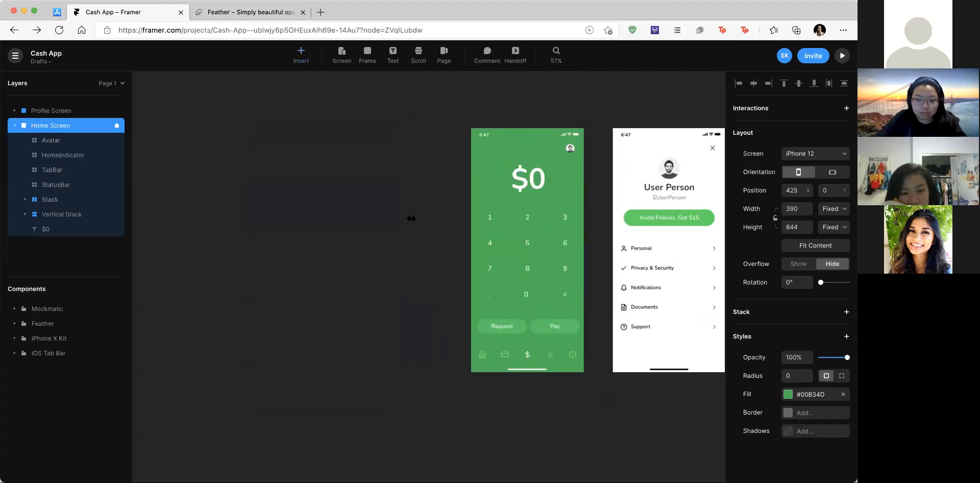
Step: Insert the Mockmatic phone component left of Home Screen, sized 593 × 829
left_click(301, 56)
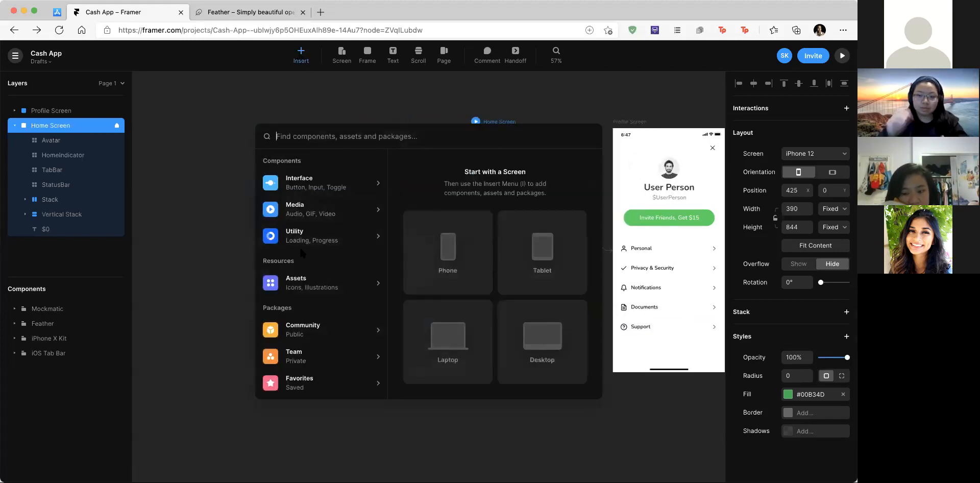
scroll(299, 247, "down", 3)
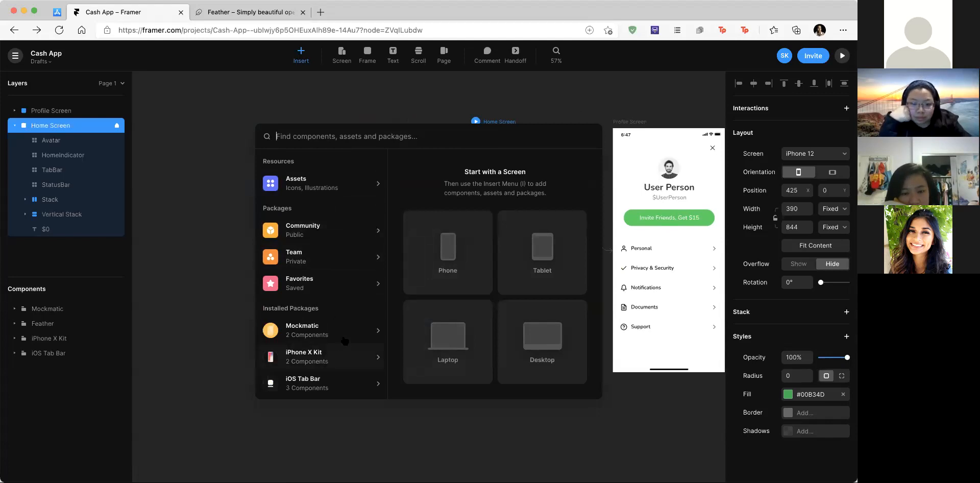
left_click(362, 332)
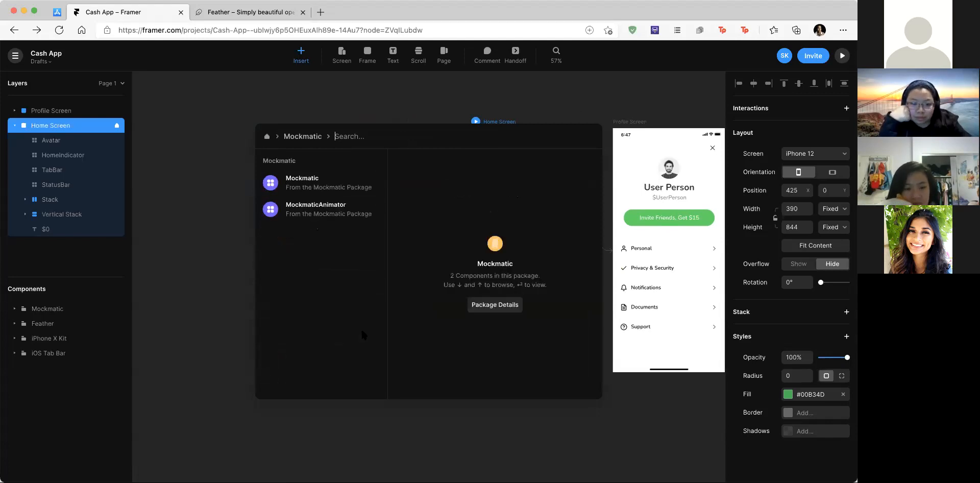
left_click(332, 185)
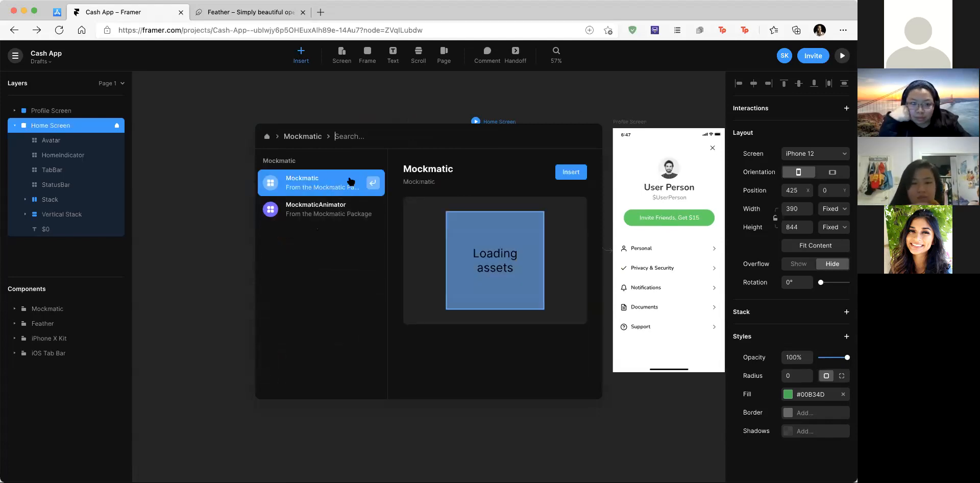
left_click(570, 174)
left_click_drag(521, 261, 460, 337)
left_click_drag(340, 191, 264, 97)
left_click_drag(383, 263, 348, 263)
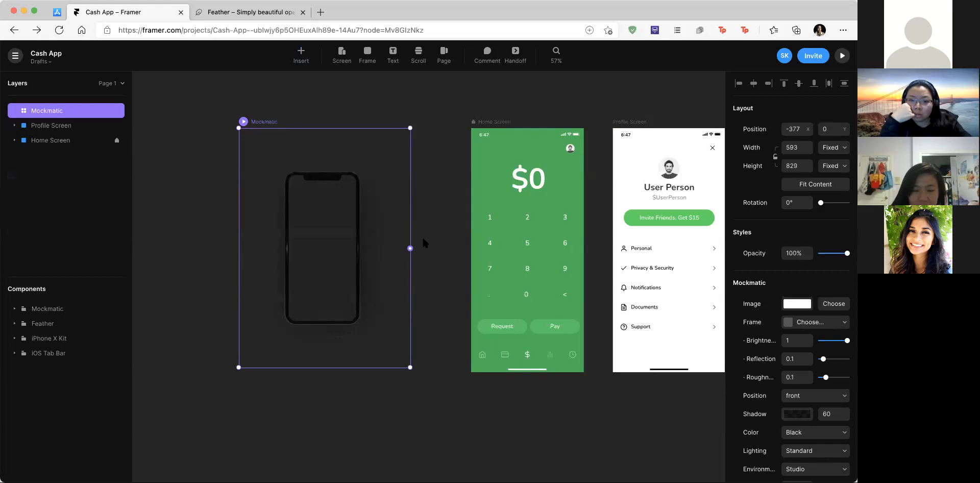
Step: Link the phone mockup to Home Screen so it displays the keypad
scroll(415, 238, "up", 3)
left_click_drag(407, 251, 413, 249)
left_click_drag(496, 190, 506, 180)
scroll(394, 270, "left", 2)
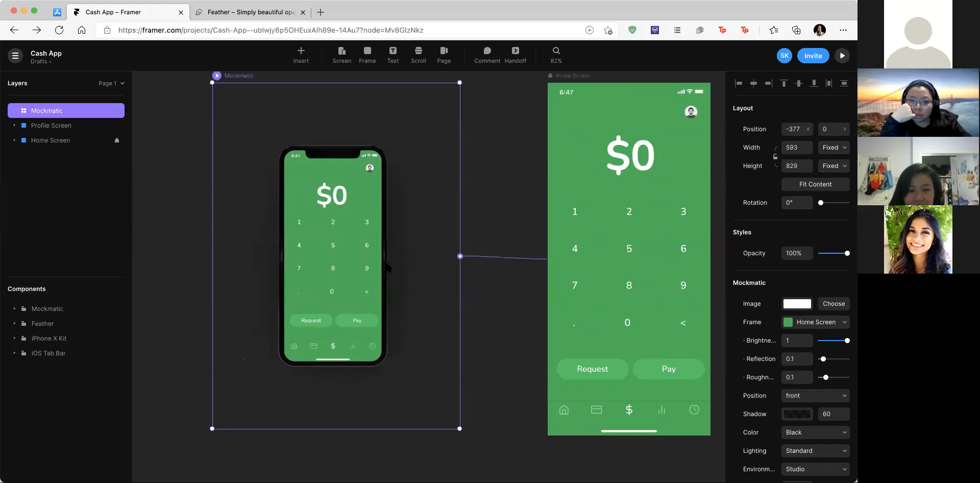
scroll(362, 157, "up", 2)
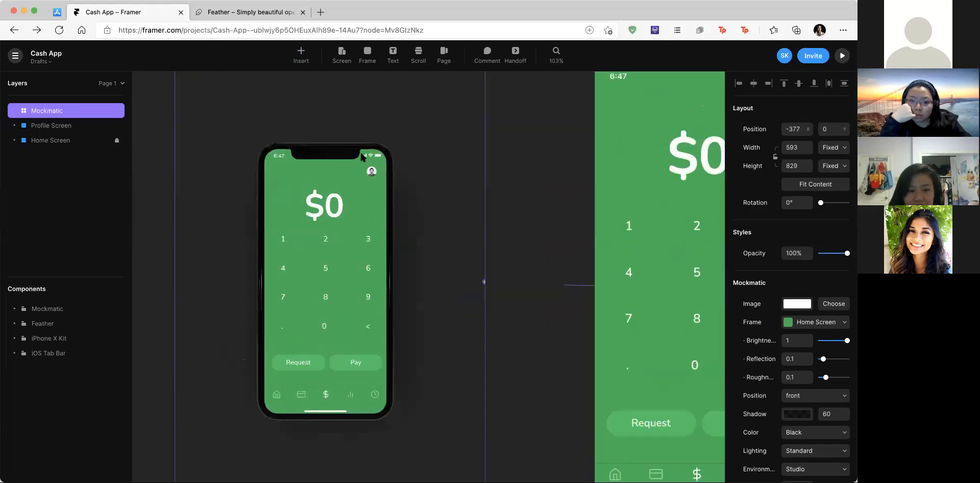
scroll(360, 150, "down", 4)
scroll(427, 160, "left", 1)
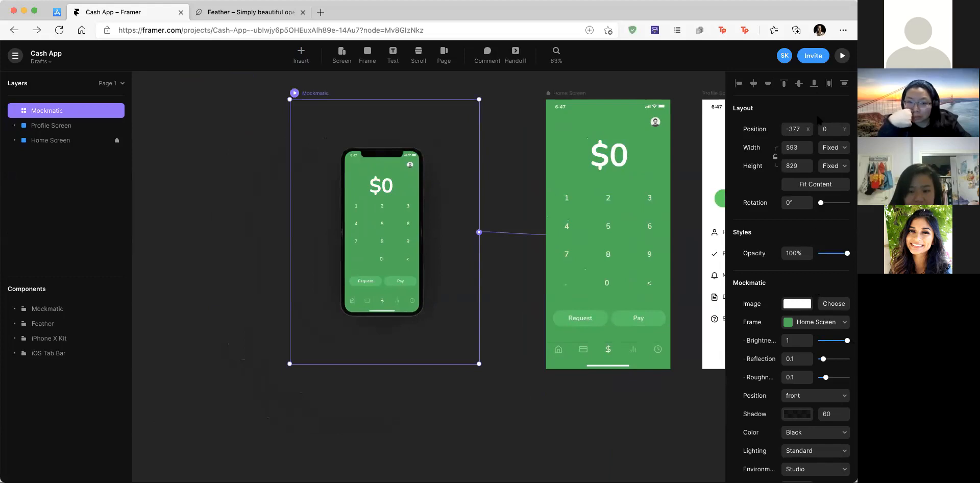
scroll(740, 337, "down", 2)
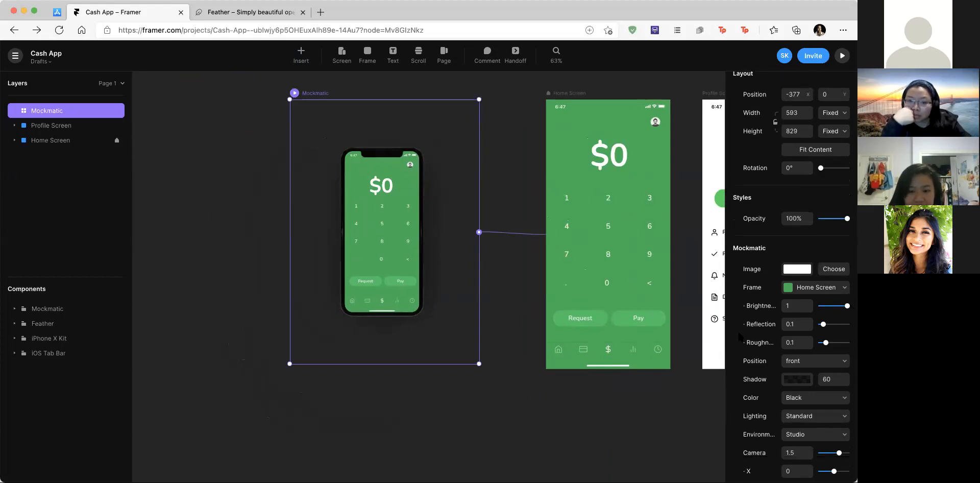
Step: Try the angleOne, angleTwo, closeTop and flat camera position presets
left_click(816, 362)
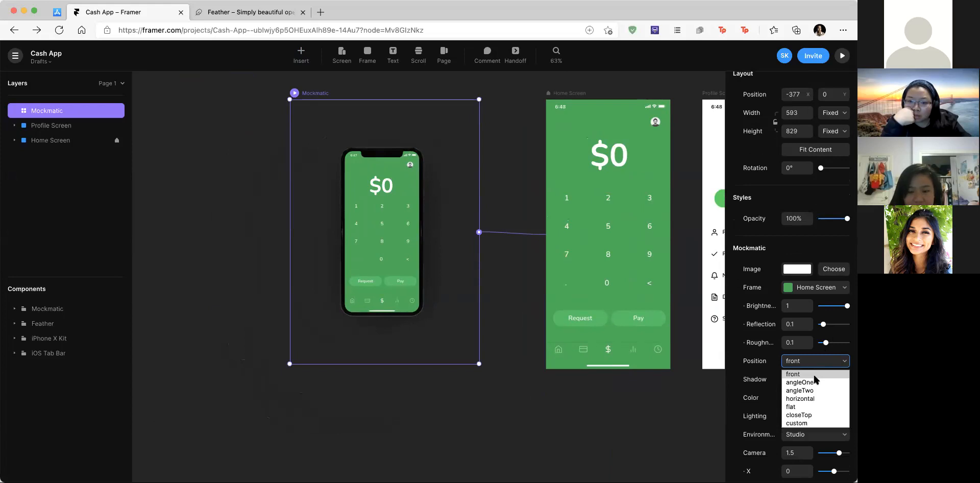
left_click(815, 383)
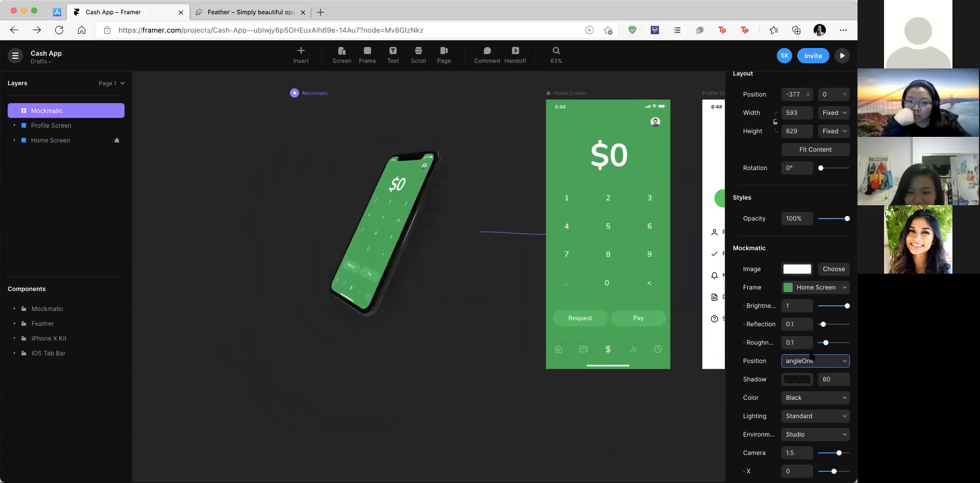
left_click(812, 359)
left_click(816, 391)
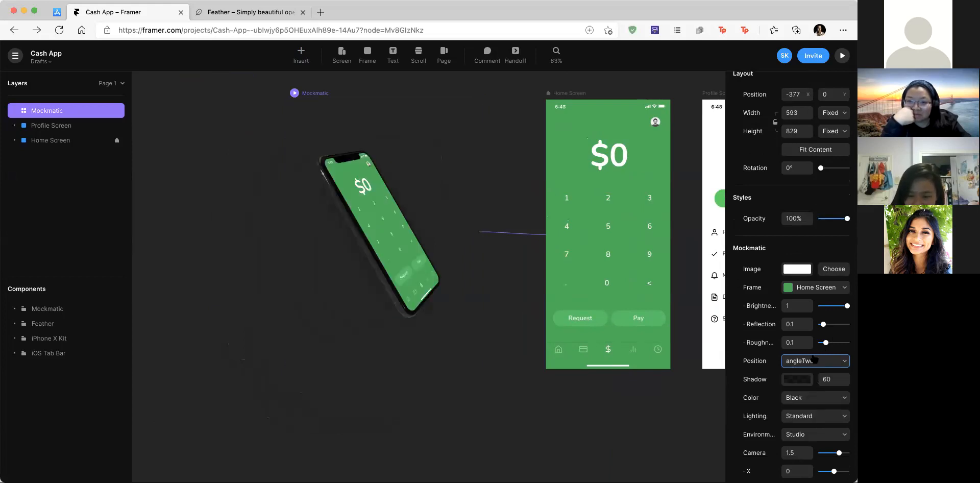
left_click(815, 359)
left_click(812, 416)
scroll(396, 250, "up", 1)
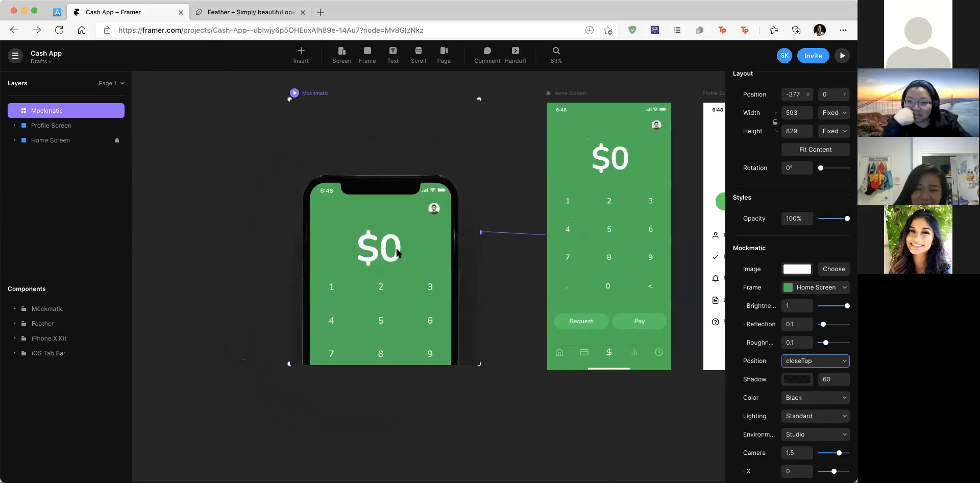
left_click(827, 360)
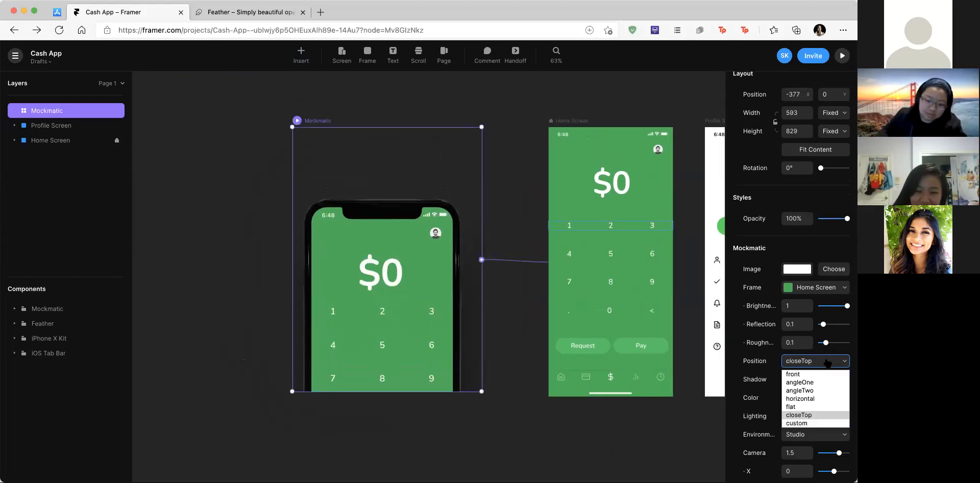
left_click(813, 407)
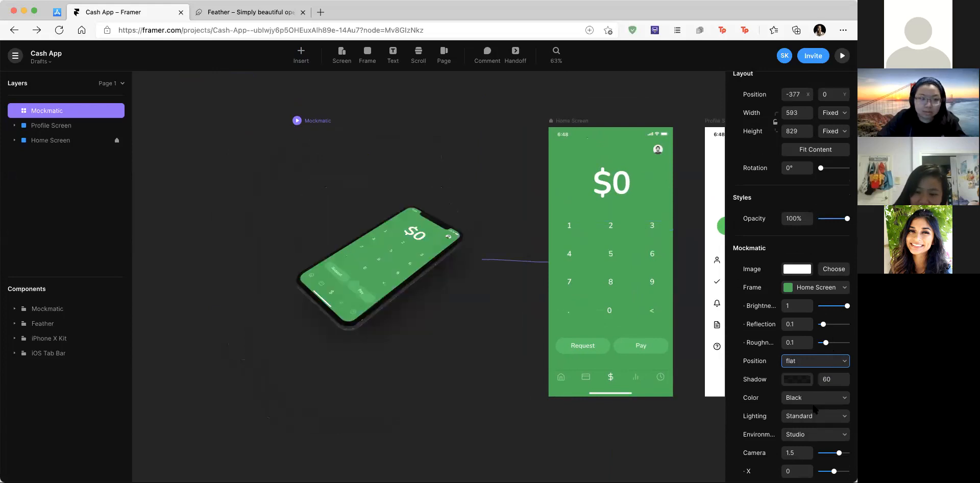
left_click(826, 362)
Step: Set a custom phone position with scale 1.13 and rotation 23.7
left_click(810, 424)
scroll(838, 349, "down", 3)
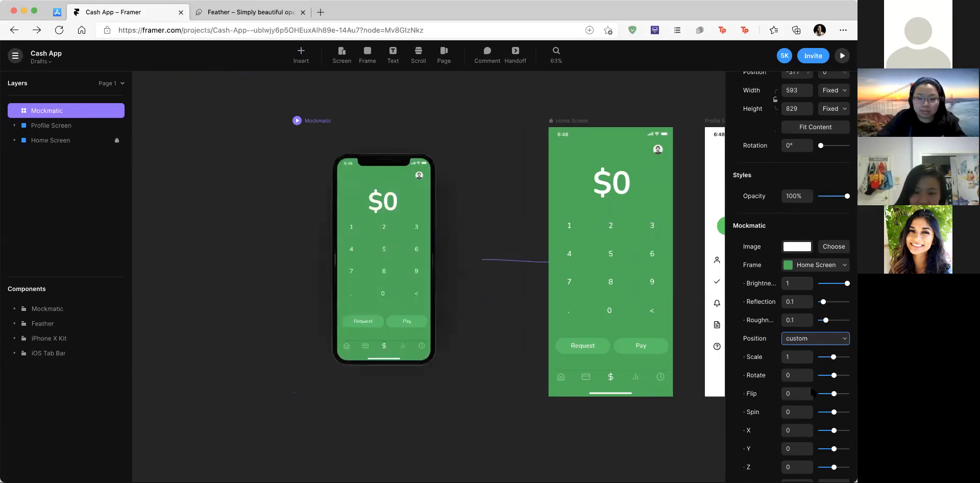
left_click(837, 349)
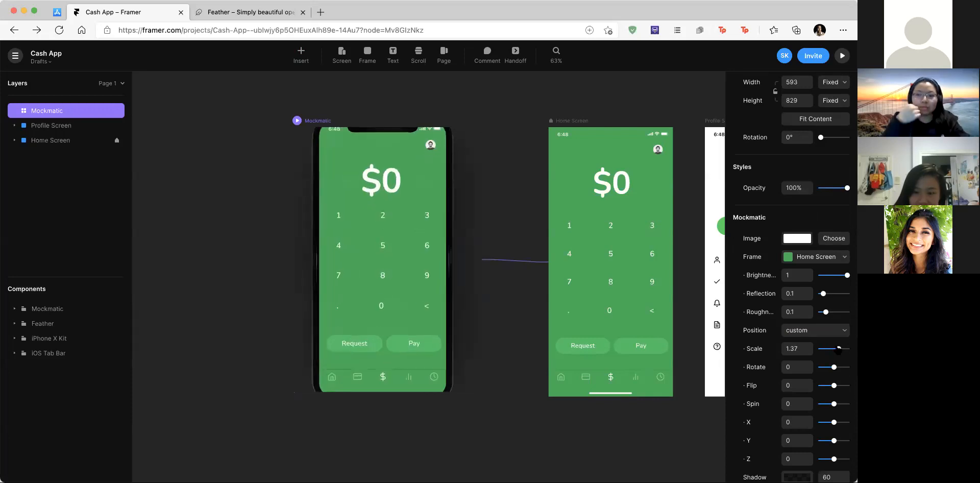
left_click_drag(834, 367, 837, 375)
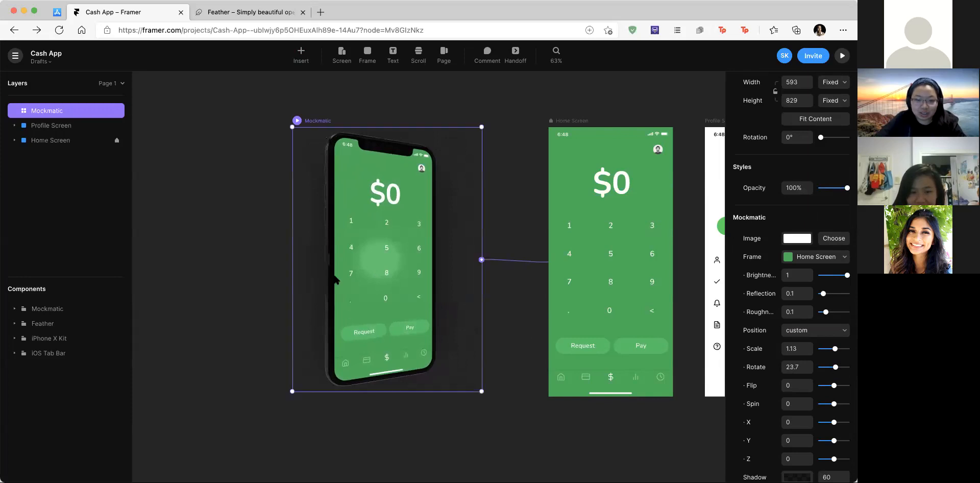
scroll(834, 427, "down", 4)
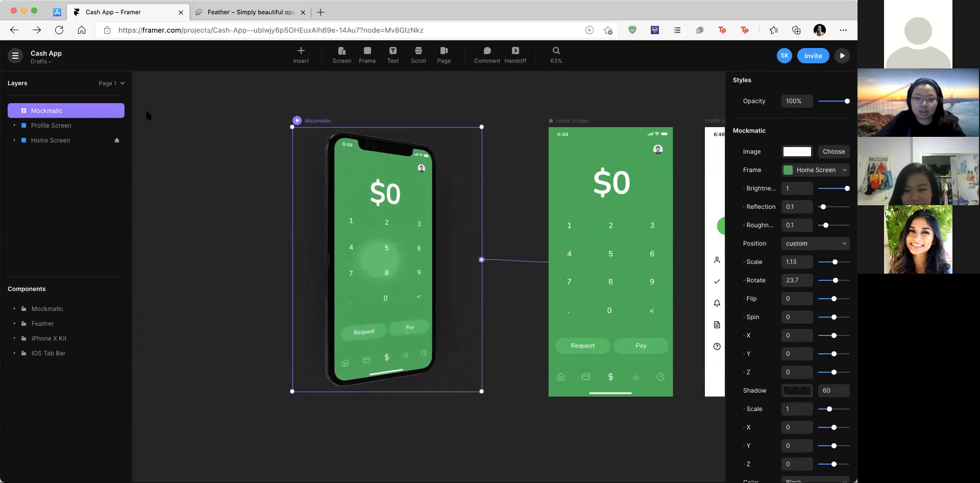
Step: Preview the tilted mockup, then return to the editor
left_click(842, 57)
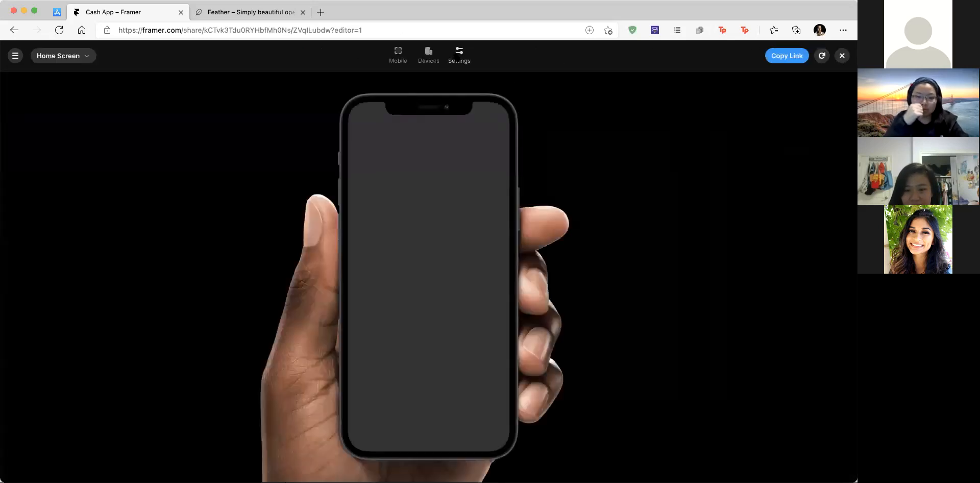
left_click(459, 55)
key("Escape")
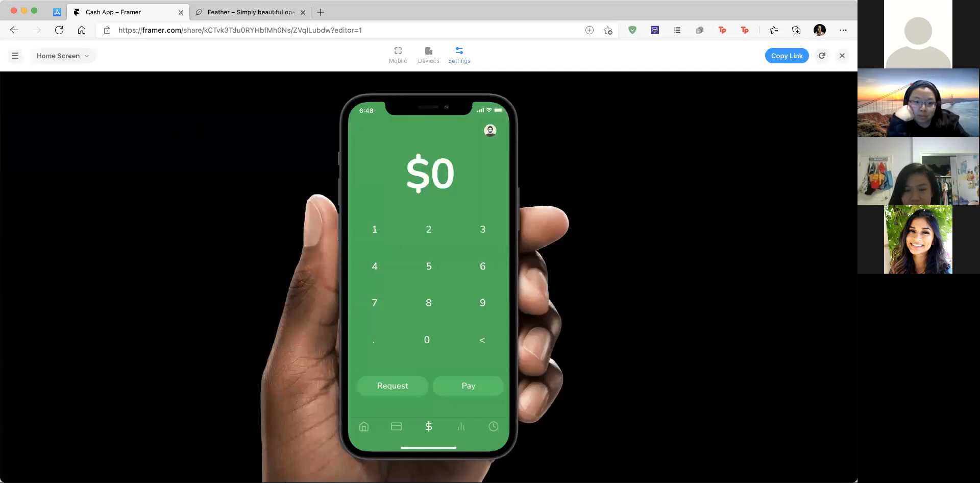
left_click(842, 57)
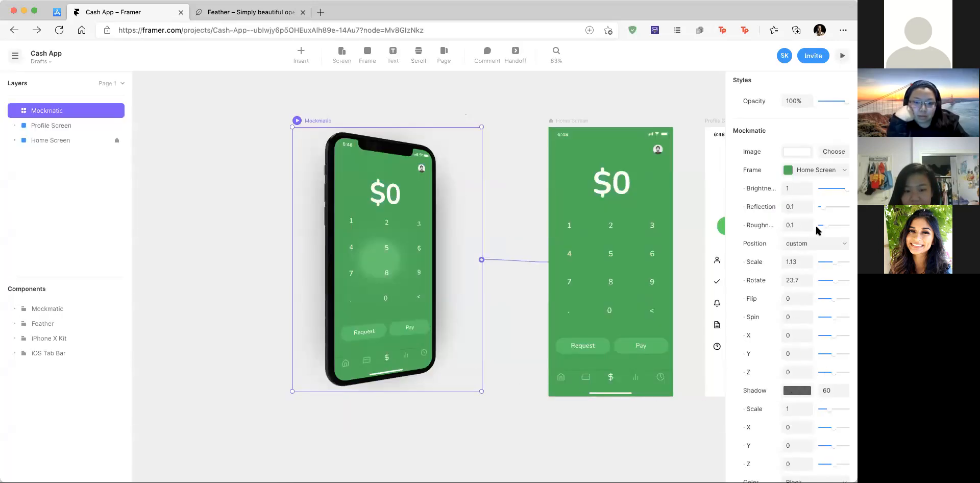
Step: Switch the mockup back to the angleOne position preset
left_click(818, 244)
left_click(817, 267)
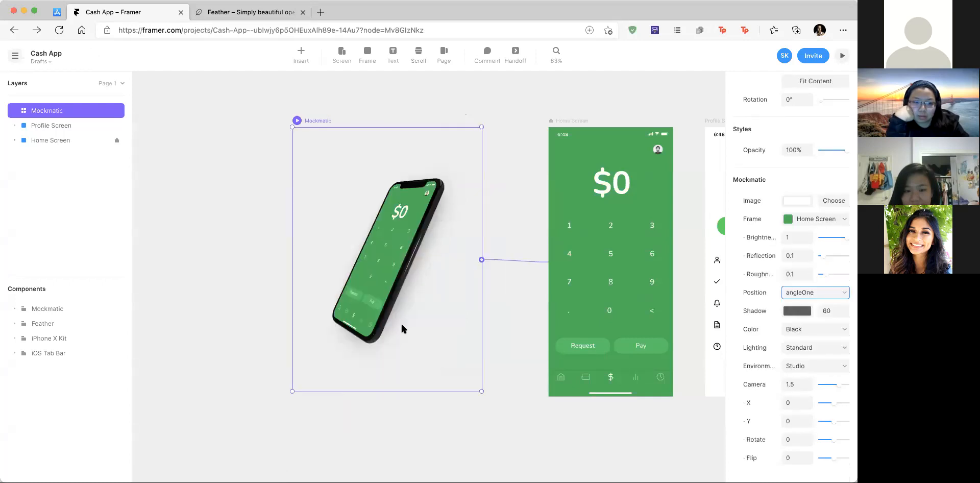
scroll(453, 317, "up", 3)
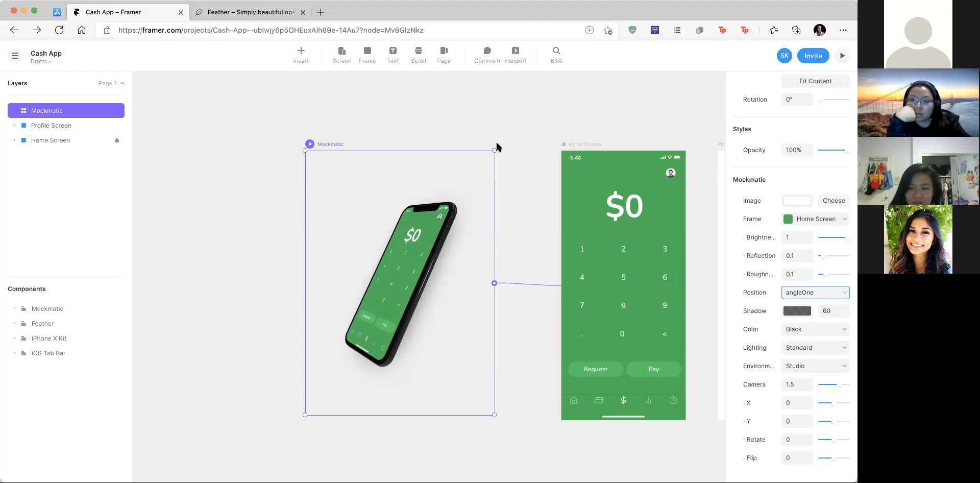
Step: Zoom out and duplicate the Home Screen mockup with Cmd+D
scroll(496, 143, "down", 2)
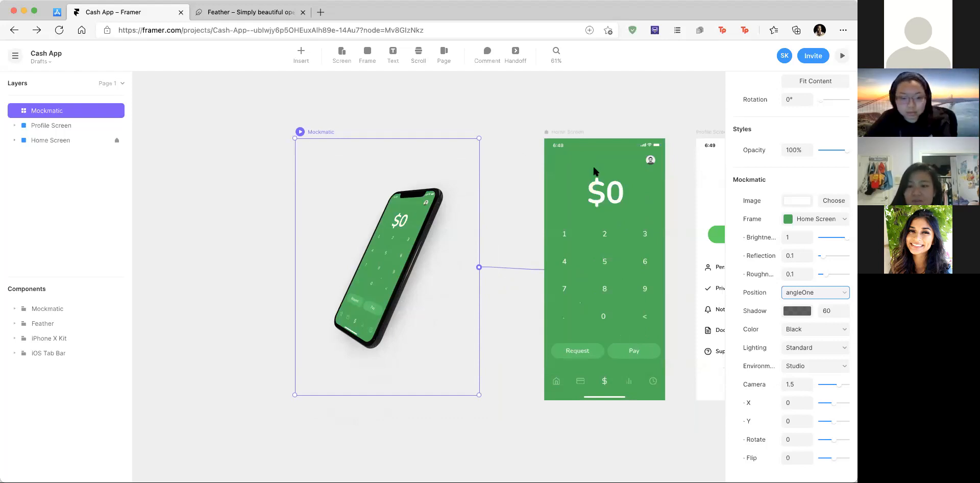
scroll(592, 170, "right", 2)
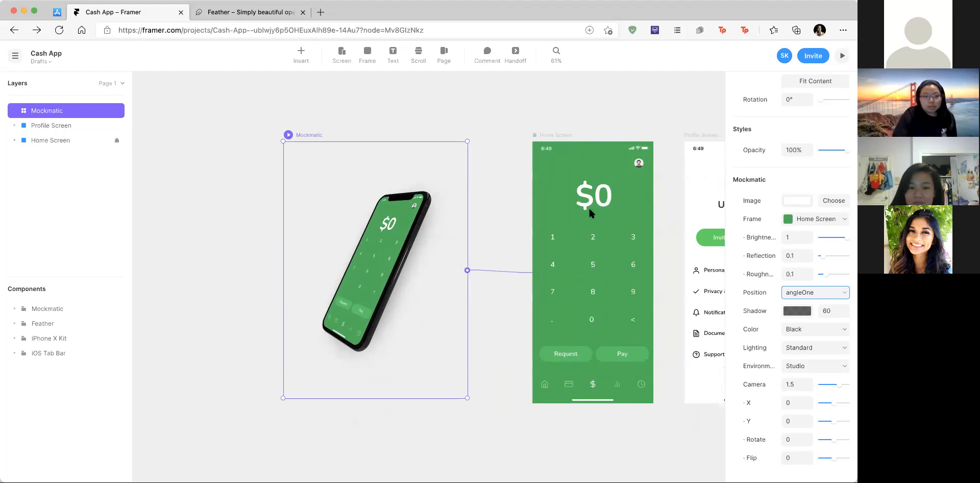
scroll(589, 206, "down", 5)
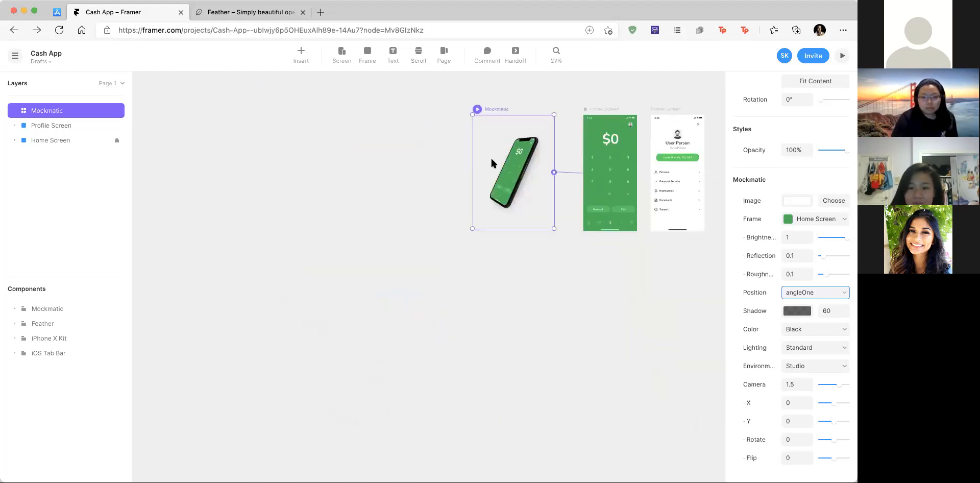
key("super+d")
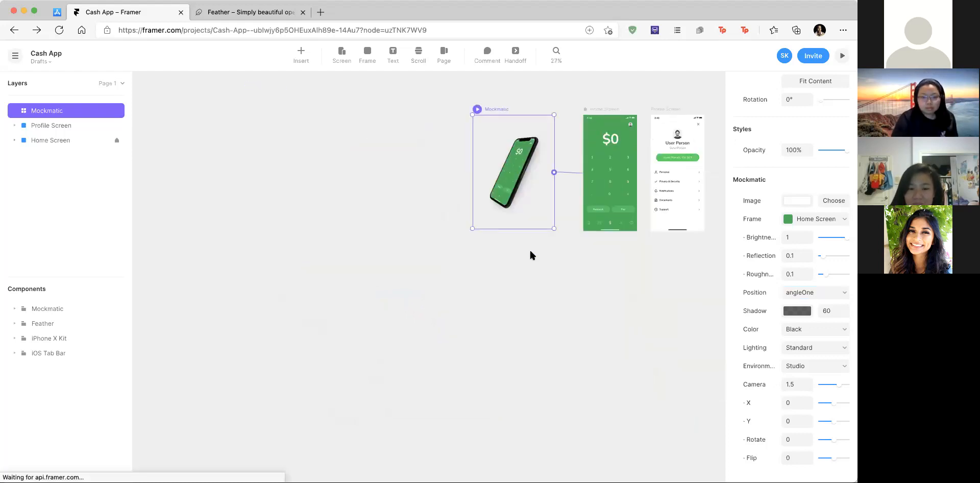
Step: Move the duplicate mockup below the original and align them
left_click_drag(595, 224, 508, 271)
scroll(386, 393, "up", 3)
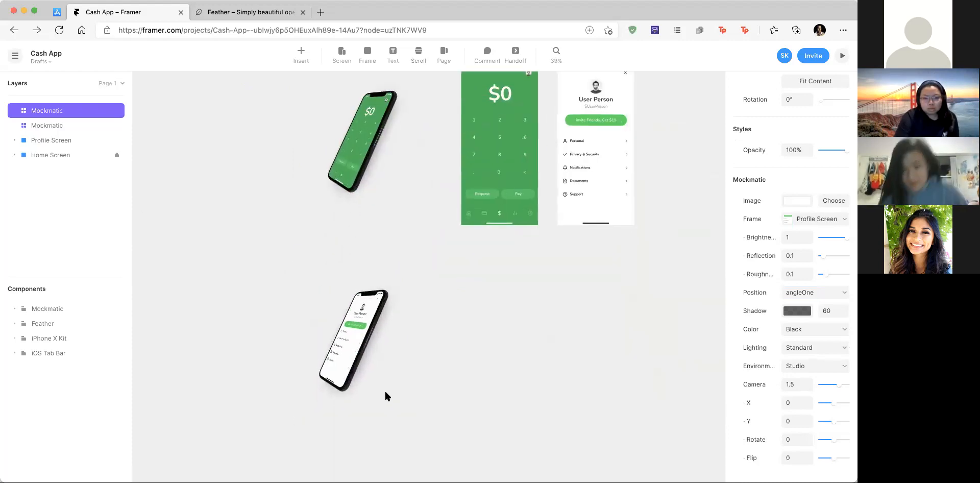
left_click(374, 206)
left_click_drag(372, 334, 382, 319)
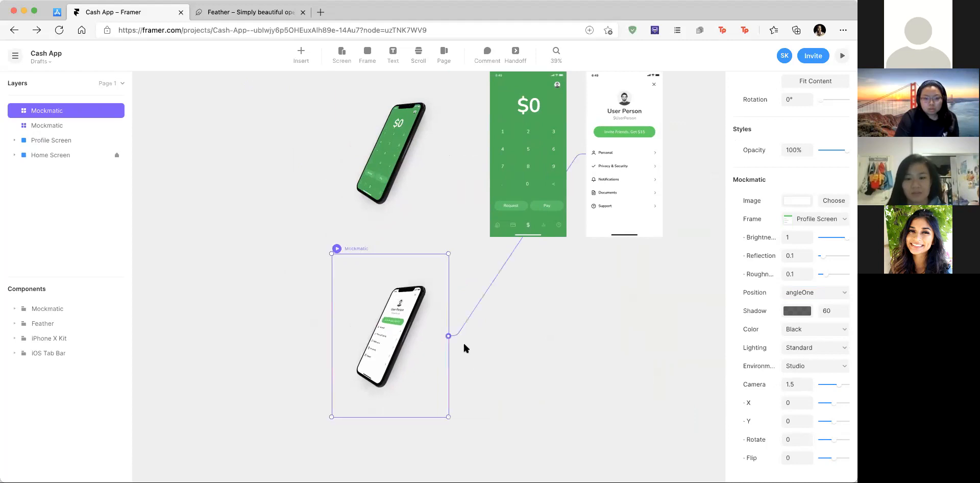
Step: Tilt the lower mockup to the angleTwo position and nudge it into place
scroll(780, 280, "up", 1)
left_click(814, 315)
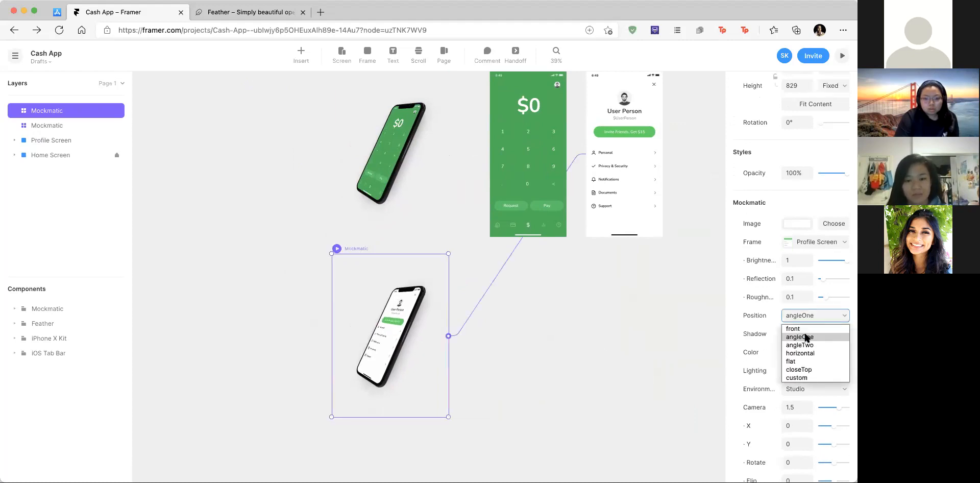
left_click(807, 339)
scroll(467, 302, "down", 5)
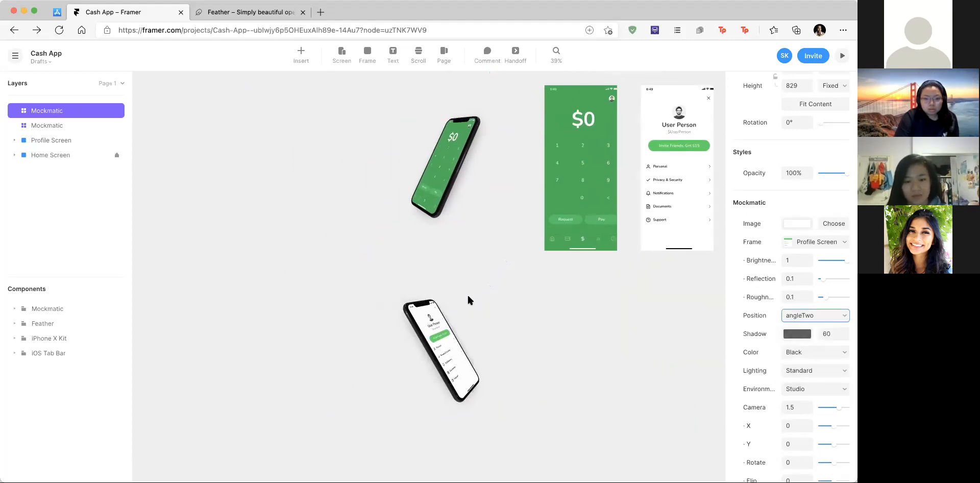
left_click_drag(476, 328, 478, 317)
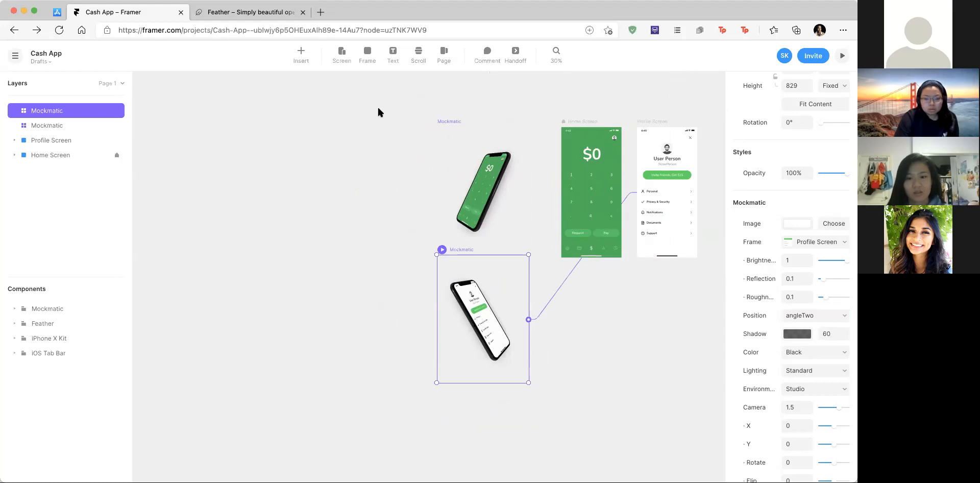
left_click(300, 53)
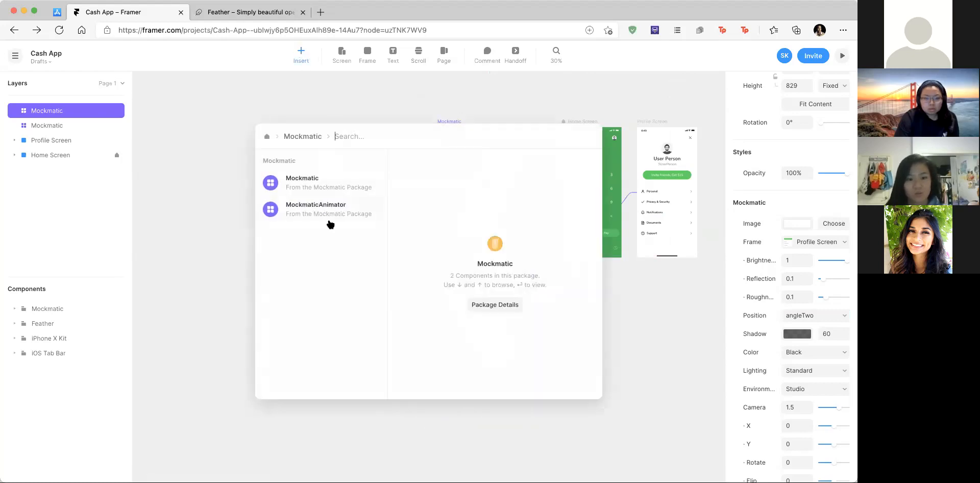
Step: Insert a MockmaticAnimator component and move it left of the phones
left_click(316, 210)
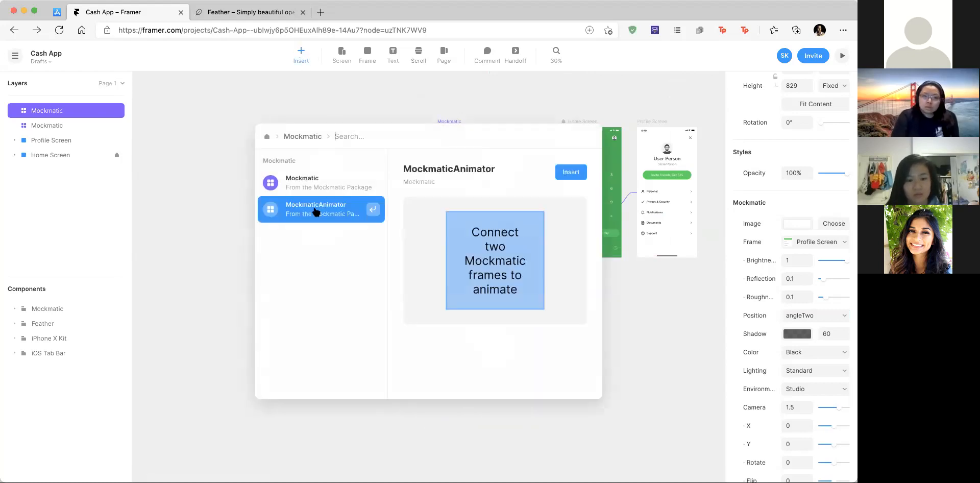
left_click(572, 173)
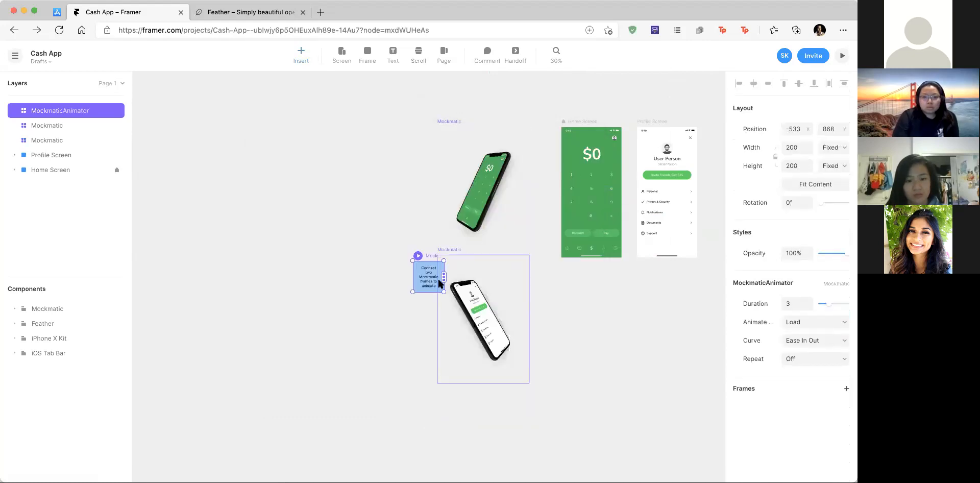
left_click_drag(377, 242, 403, 300)
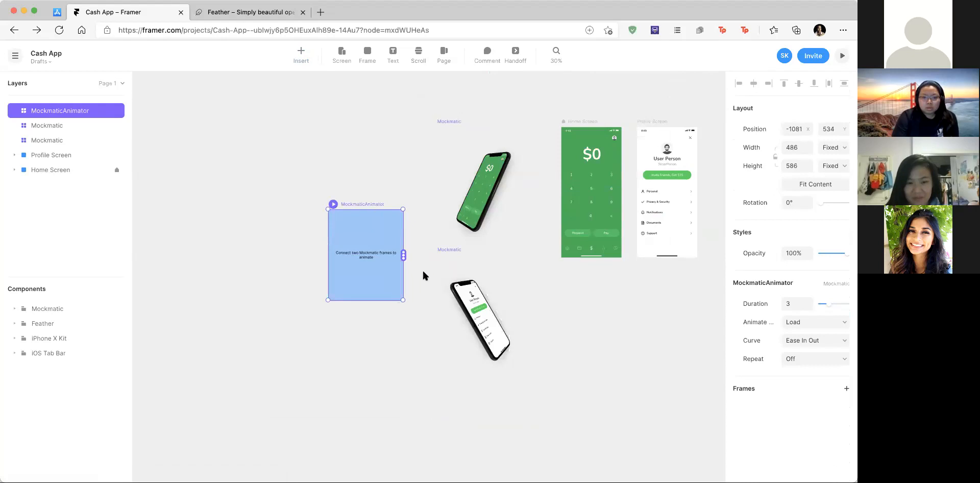
Step: Connect the animator to the Home Screen and Profile Screen mockups
left_click_drag(403, 253, 477, 197)
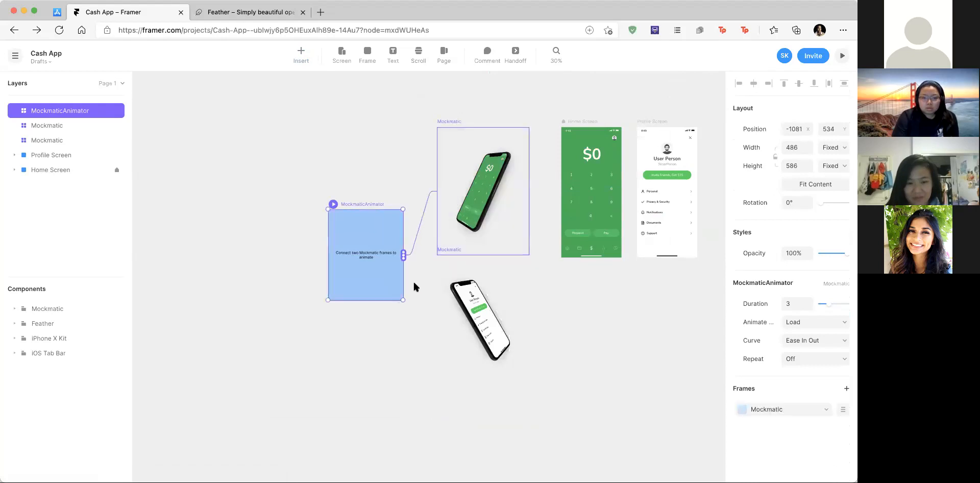
left_click_drag(403, 254, 444, 312)
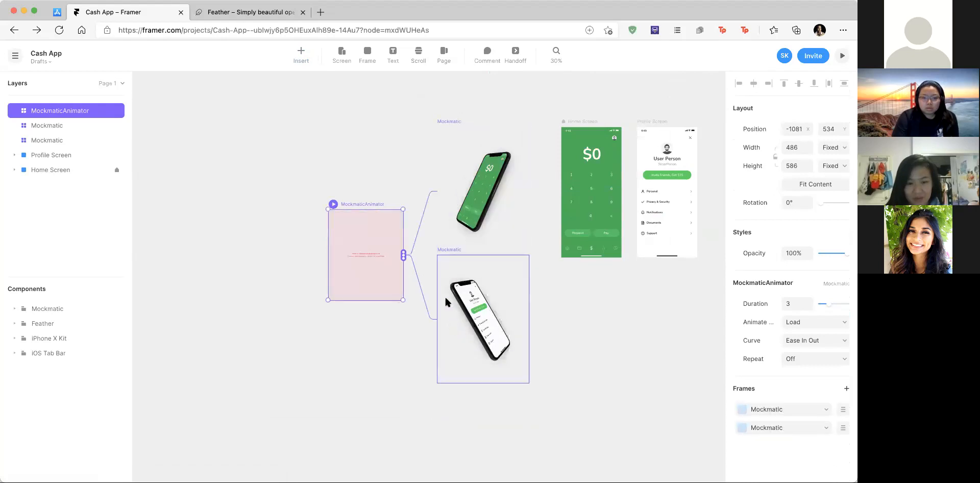
scroll(346, 257, "up", 5)
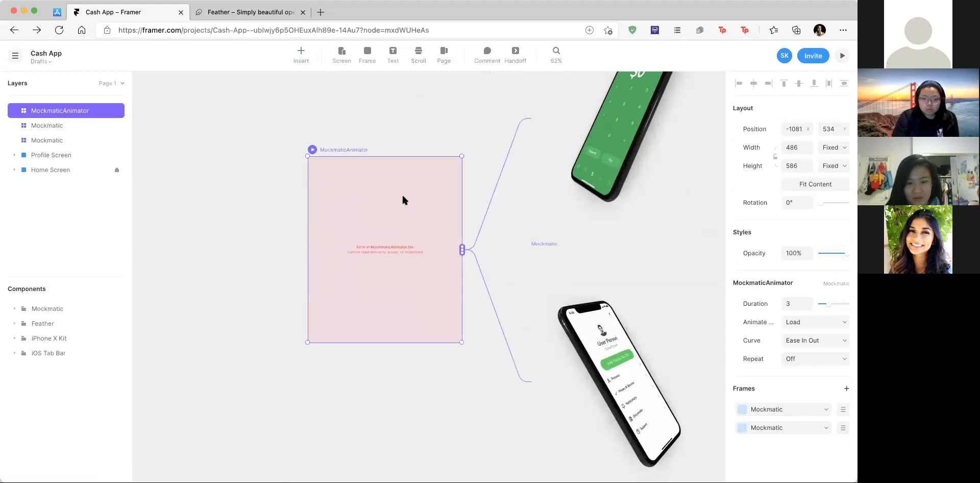
scroll(379, 233, "up", 5)
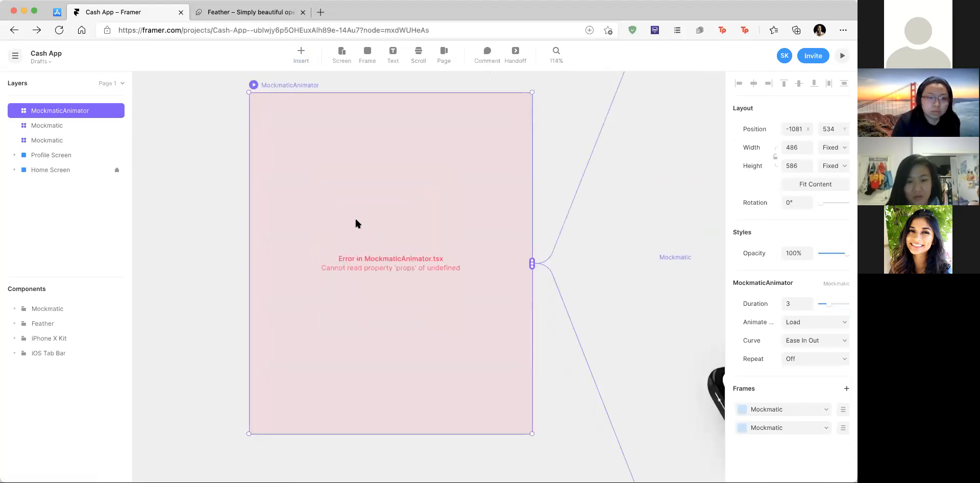
scroll(415, 258, "down", 5)
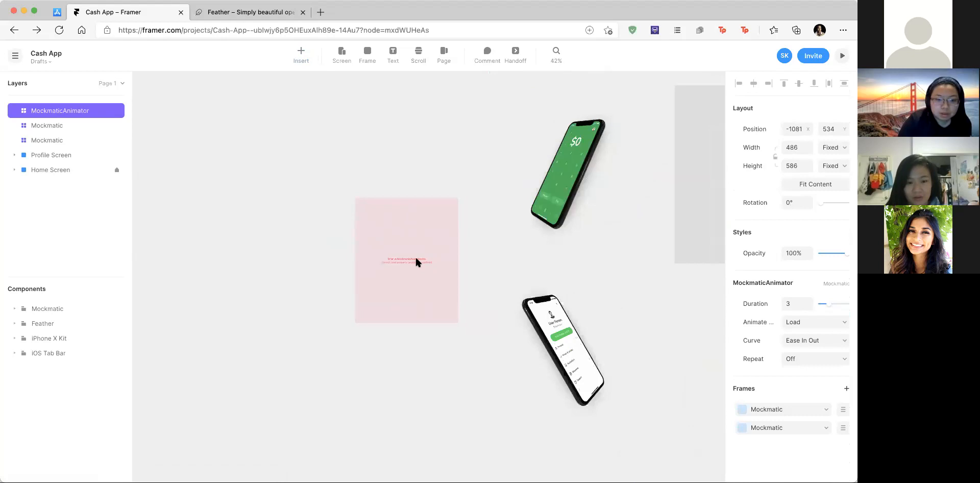
left_click(541, 132)
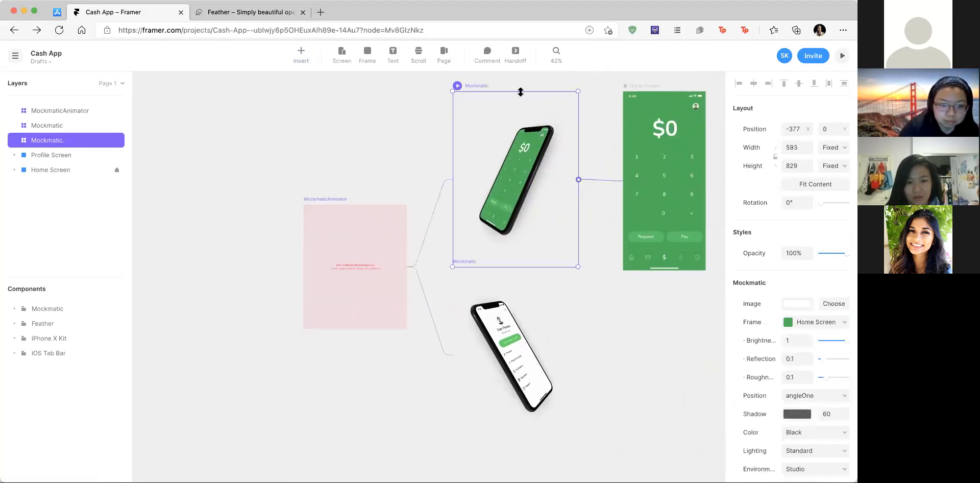
scroll(509, 217, "down", 3)
left_click(509, 217)
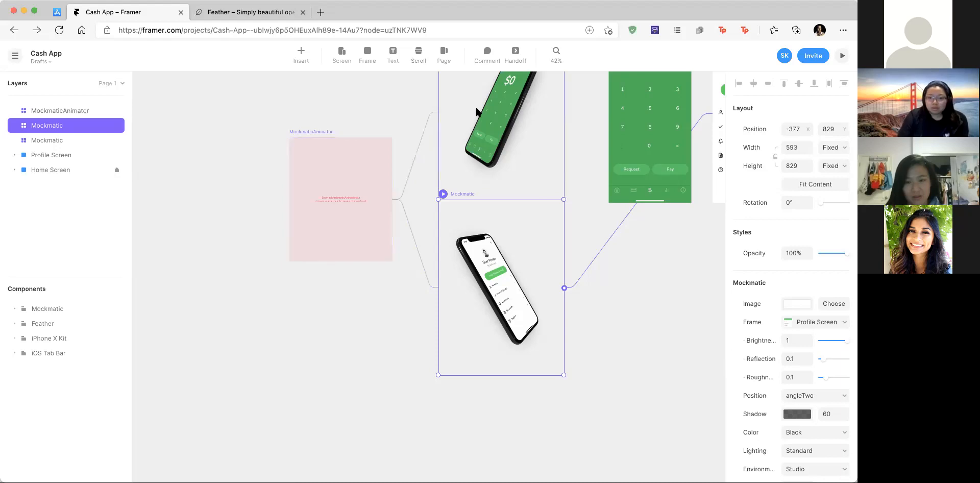
scroll(478, 111, "up", 3)
scroll(478, 111, "right", 3)
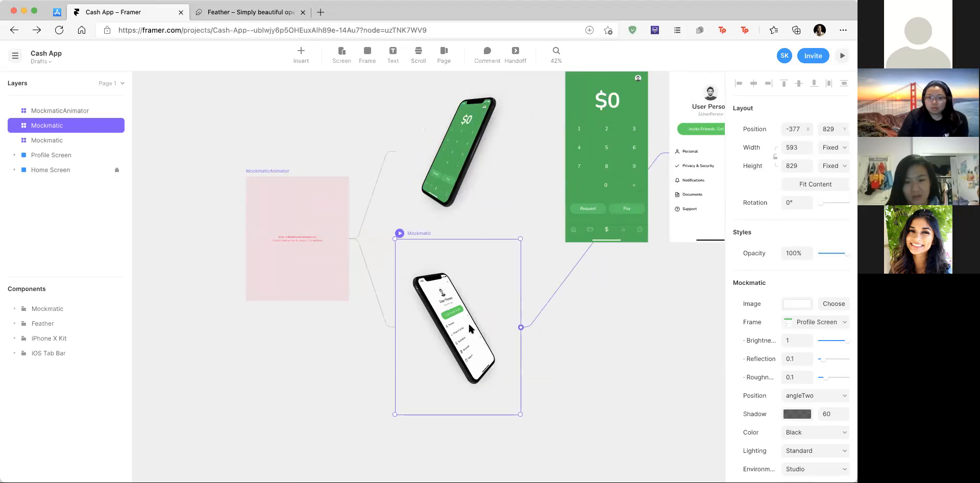
left_click(302, 196)
scroll(303, 197, "up", 5)
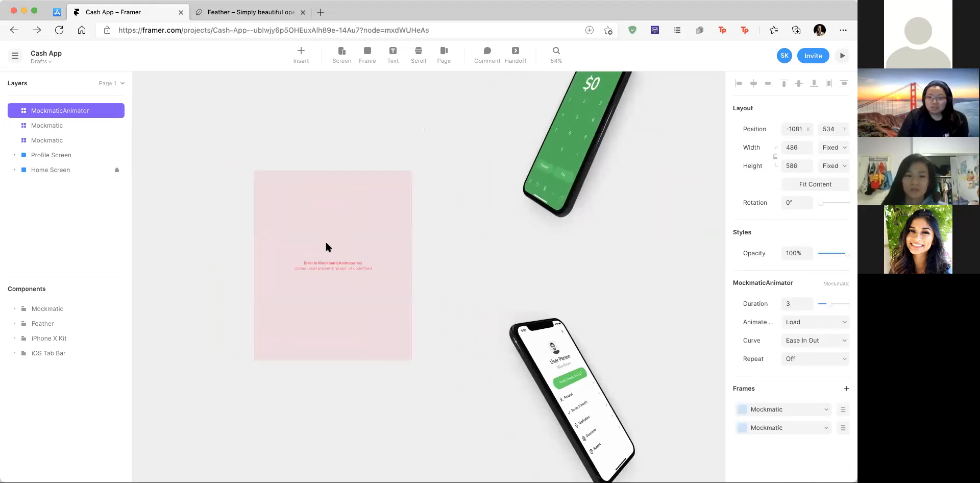
scroll(326, 248, "up", 5)
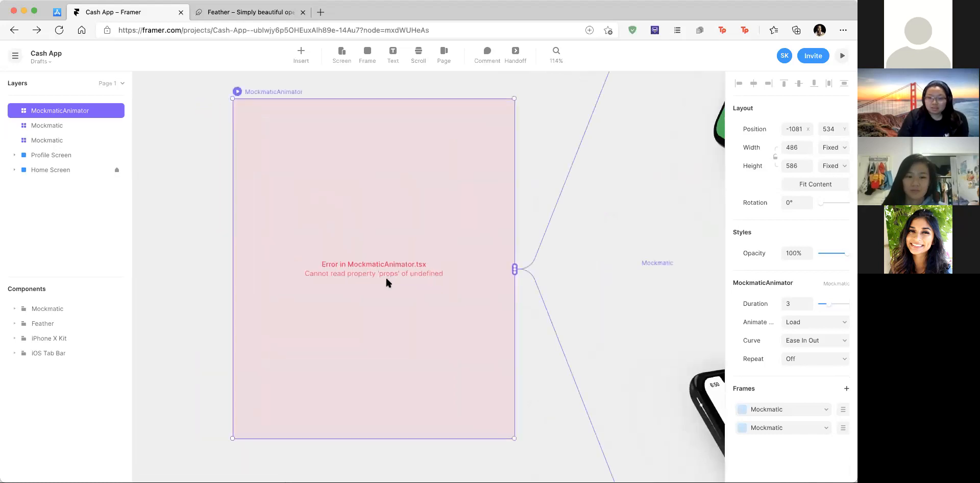
scroll(386, 279, "down", 3)
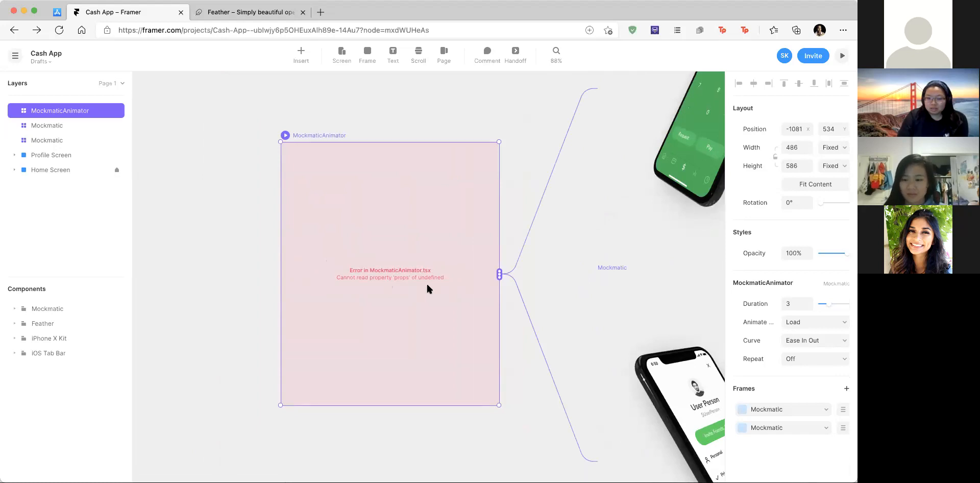
scroll(428, 289, "down", 5)
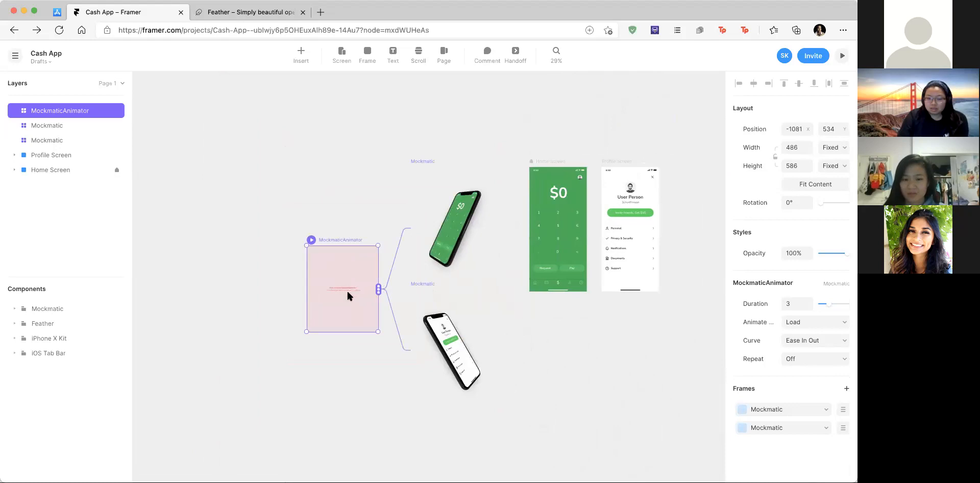
scroll(336, 312, "up", 2)
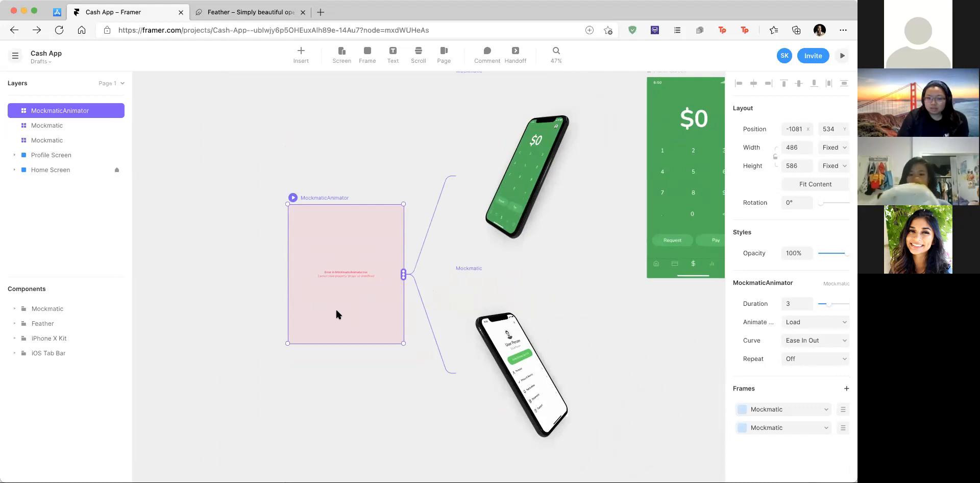
scroll(336, 310, "right", 3)
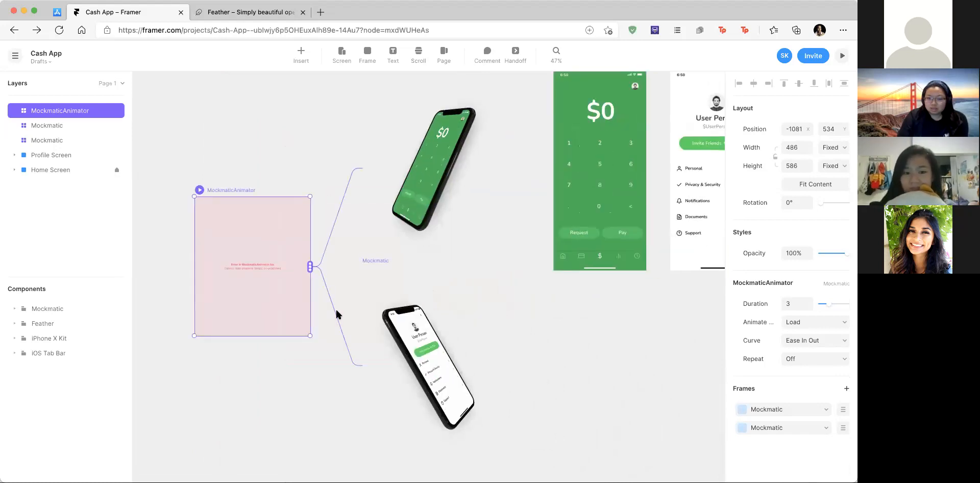
scroll(485, 214, "down", 5)
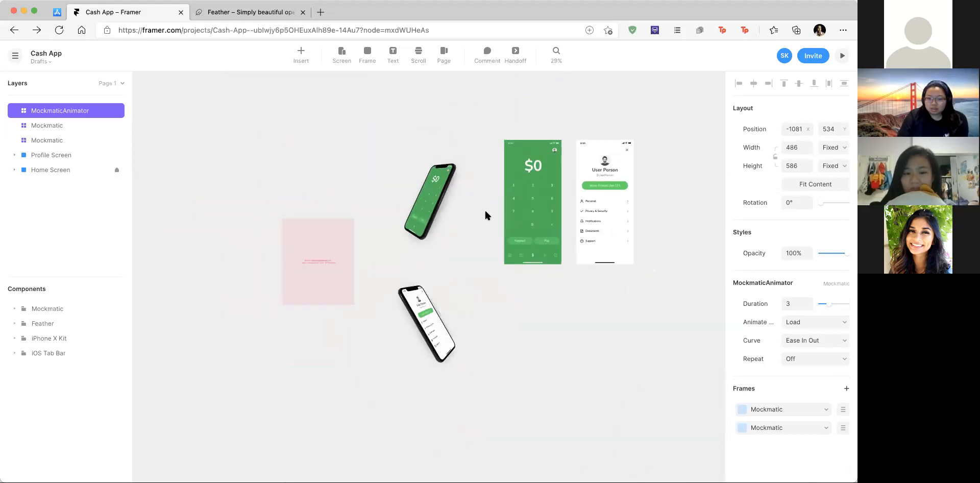